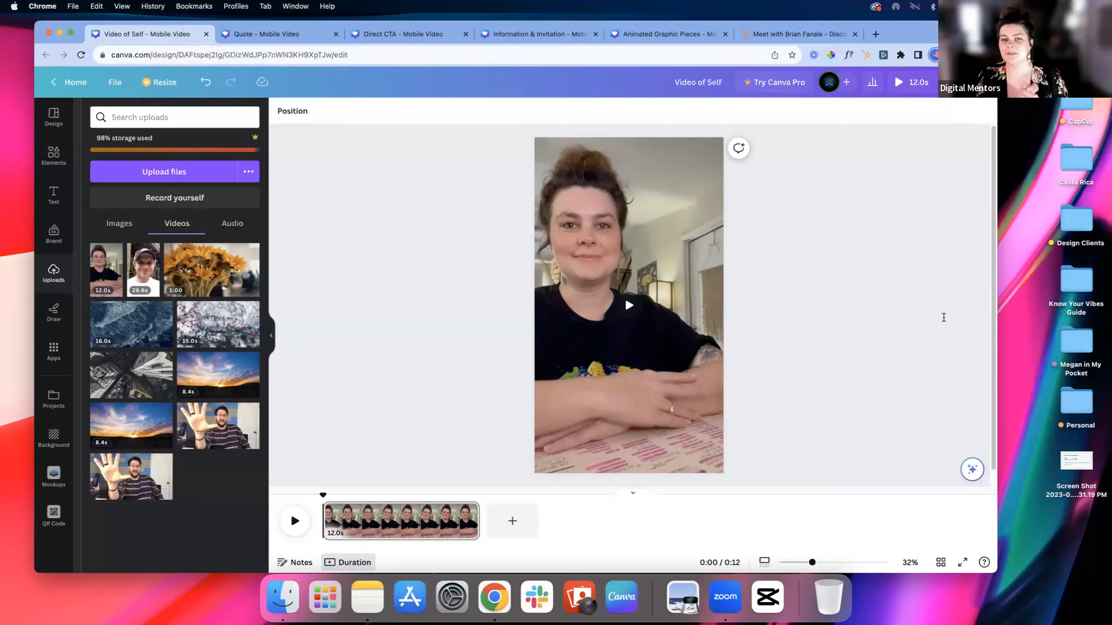
Step: Return to the home page and create a new blank Instagram Reel design by searching the design types for "reel"
{"action": "left_click", "coordinate": [54, 84]}
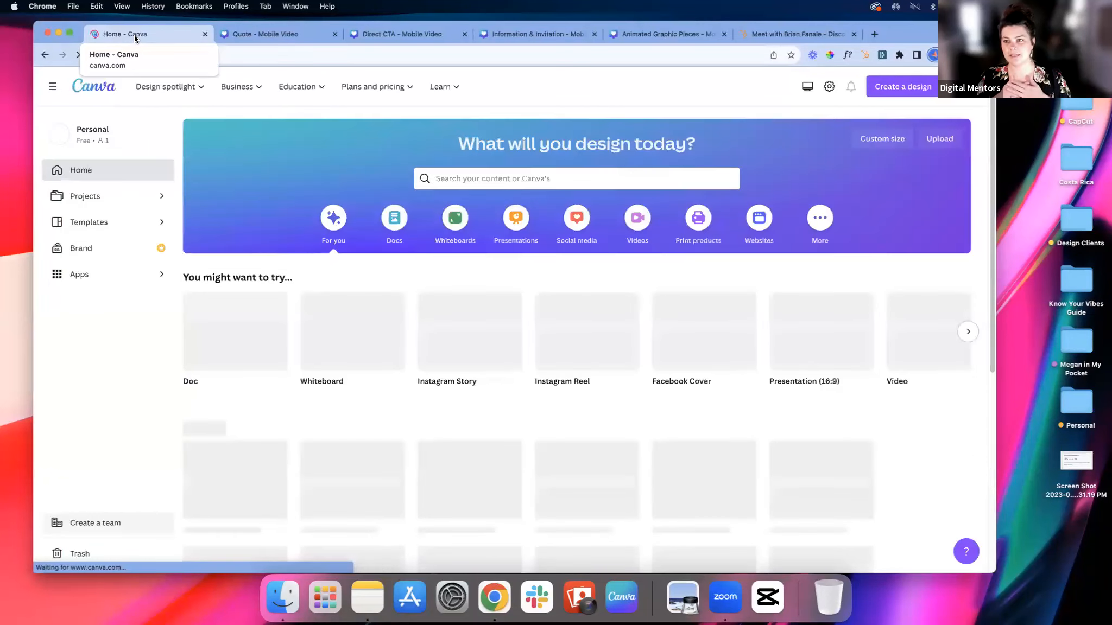
{"action": "left_click", "coordinate": [905, 90]}
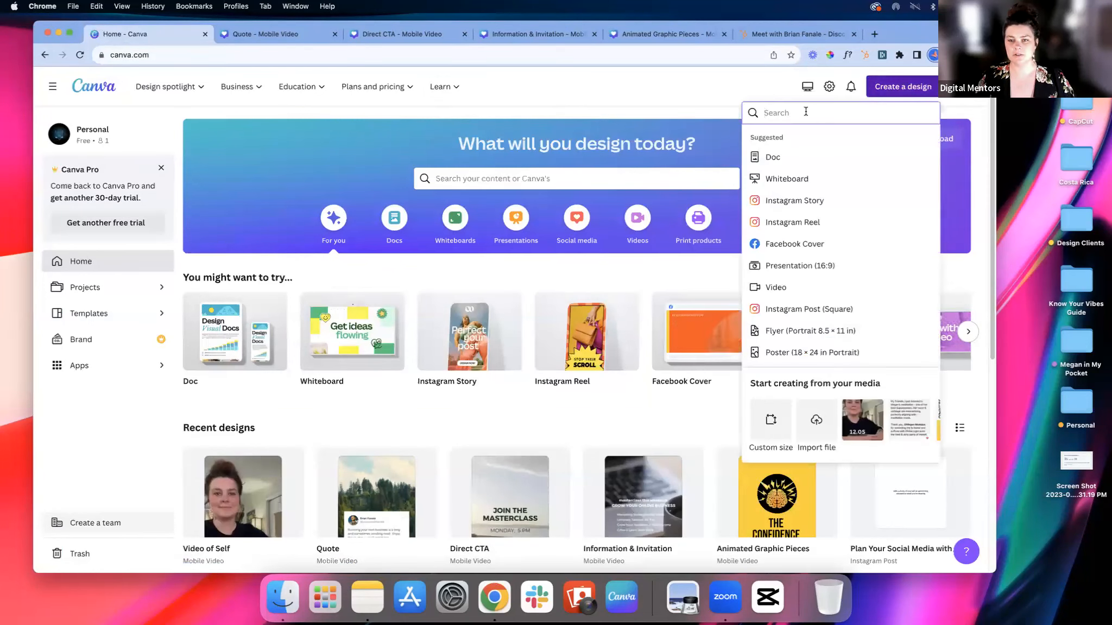
{"action": "type", "text": "reel"}
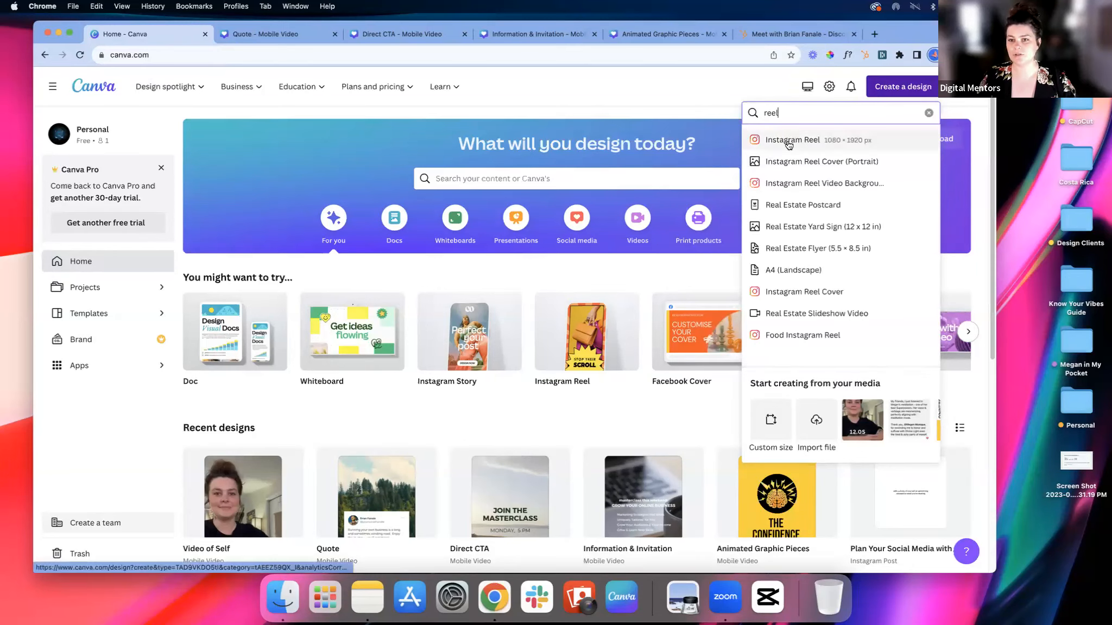
{"action": "left_click", "coordinate": [788, 142]}
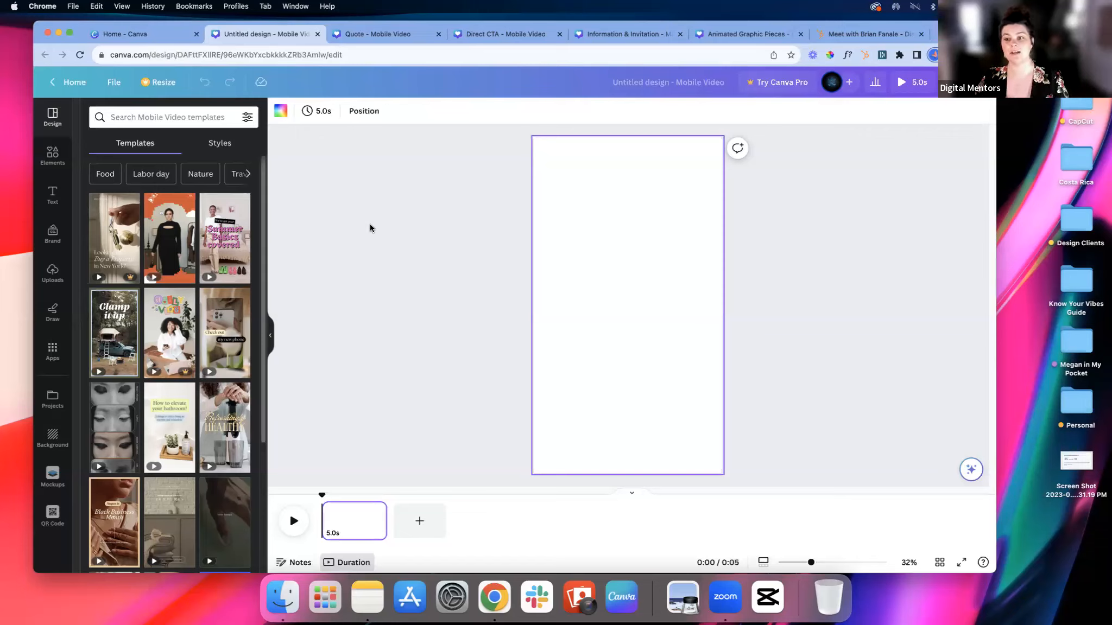
Step: Adjust the blank page's duration on the timeline to 3.7 s
{"action": "left_click", "coordinate": [442, 231]}
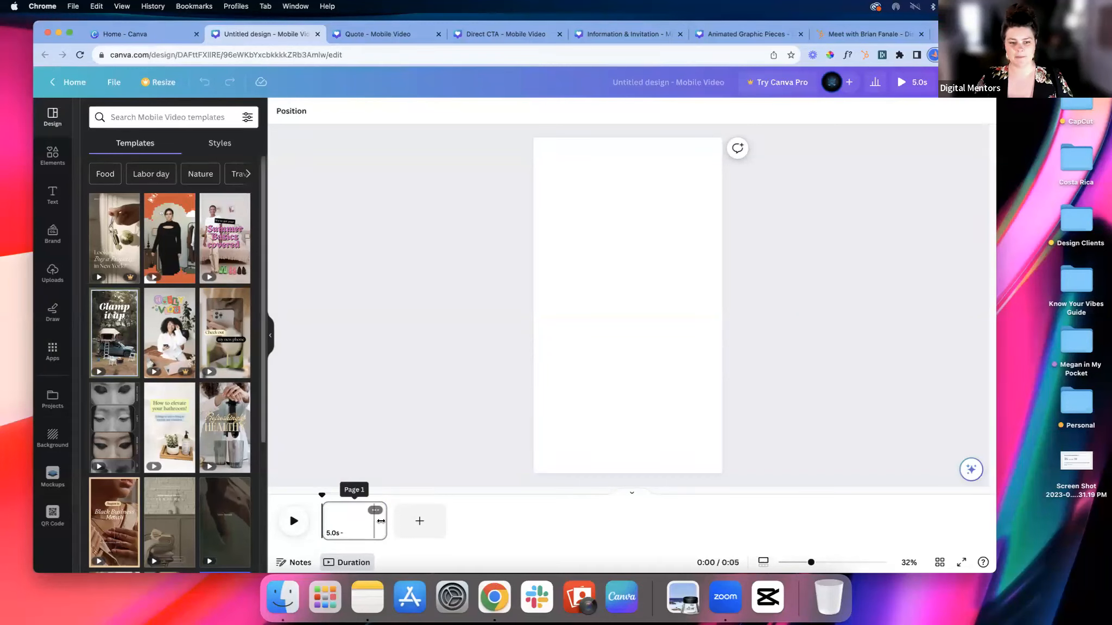
{"action": "left_click", "coordinate": [381, 521]}
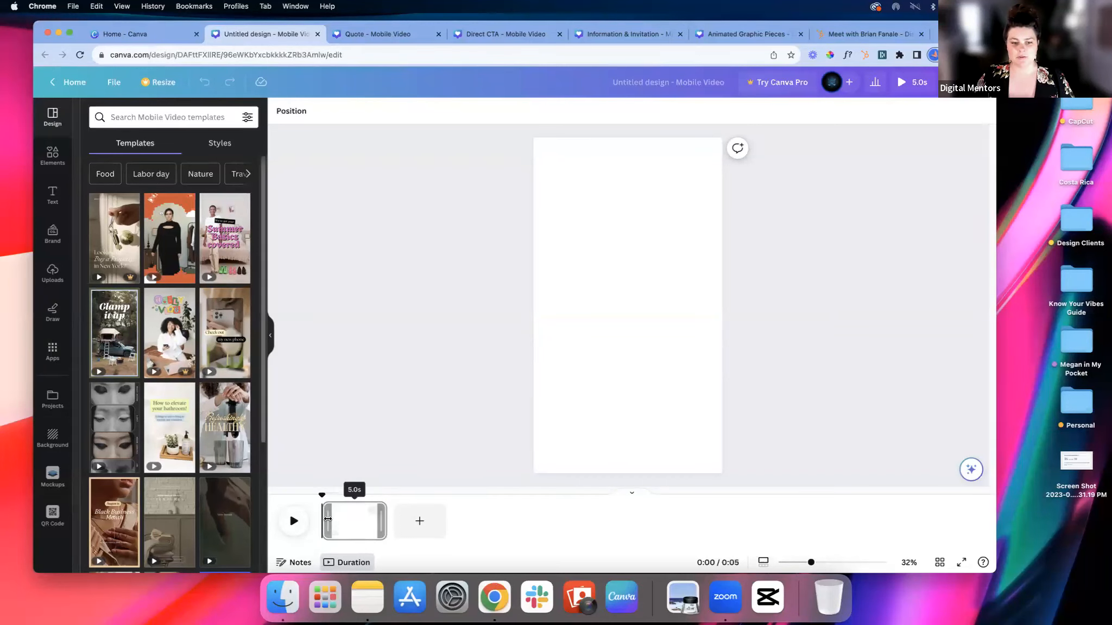
{"action": "left_click", "coordinate": [349, 564]}
{"action": "left_click", "coordinate": [349, 568]}
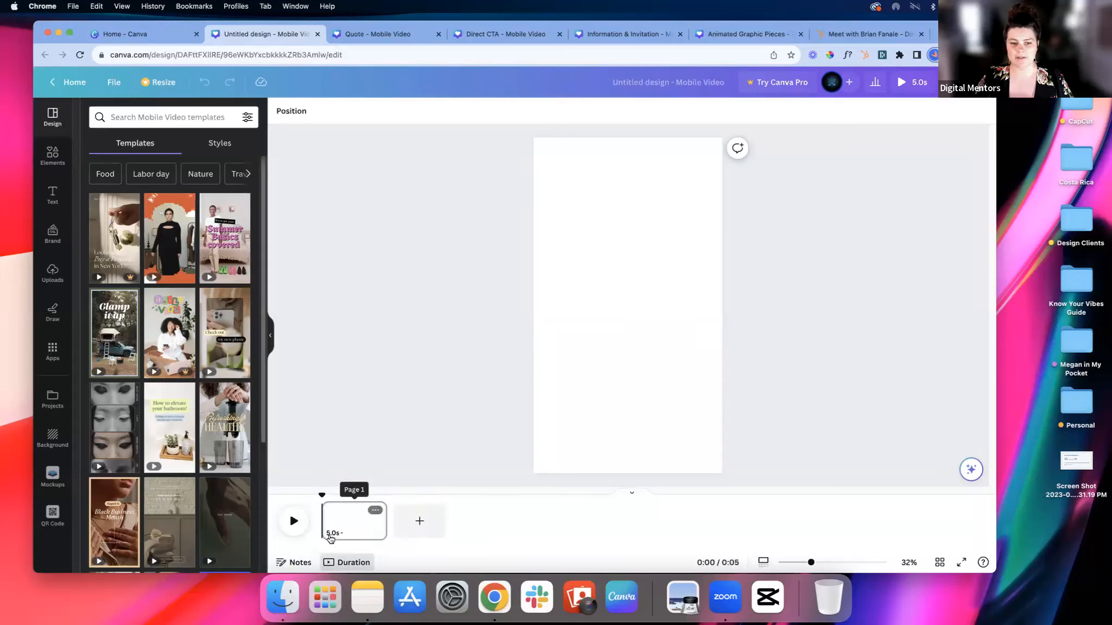
{"action": "left_click_drag", "start_coordinate": [406, 513], "coordinate": [892, 533]}
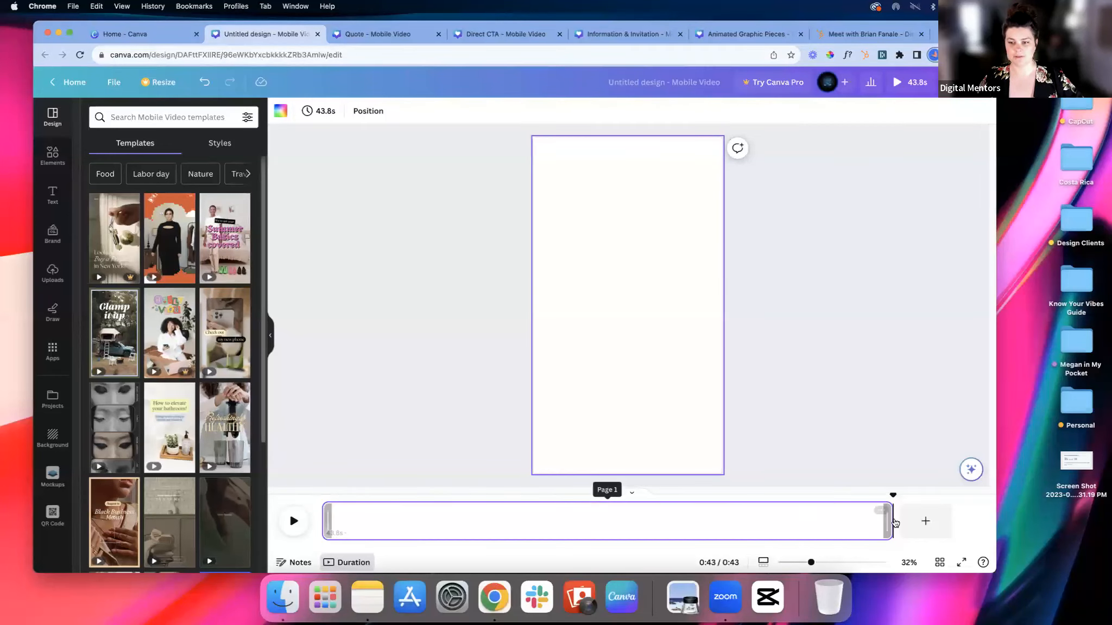
{"action": "left_click_drag", "start_coordinate": [893, 522], "coordinate": [397, 529]}
Step: Add four more blank pages after the 3.7 s page on the timeline
{"action": "left_click", "coordinate": [396, 530]}
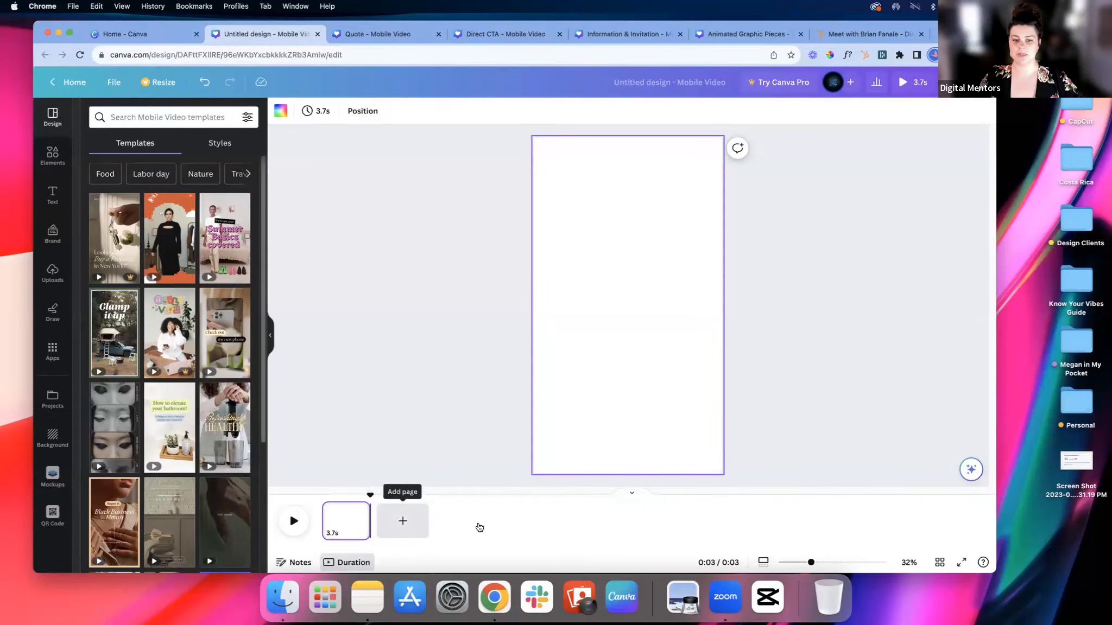
{"action": "left_click", "coordinate": [477, 525]}
{"action": "left_click", "coordinate": [550, 524]}
{"action": "left_click", "coordinate": [628, 523]}
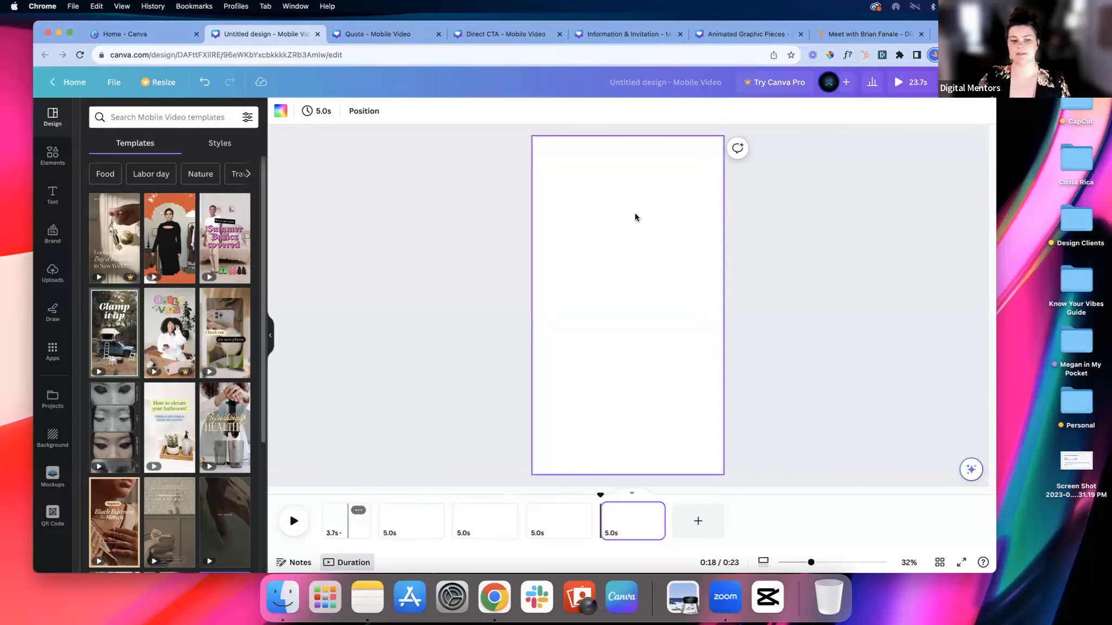
Step: Open the Animated Graphic Pieces design, enlarge its canvas area and look through its pages up to the last one with the QR code
{"action": "left_click_drag", "start_coordinate": [845, 25], "coordinate": [853, 42]}
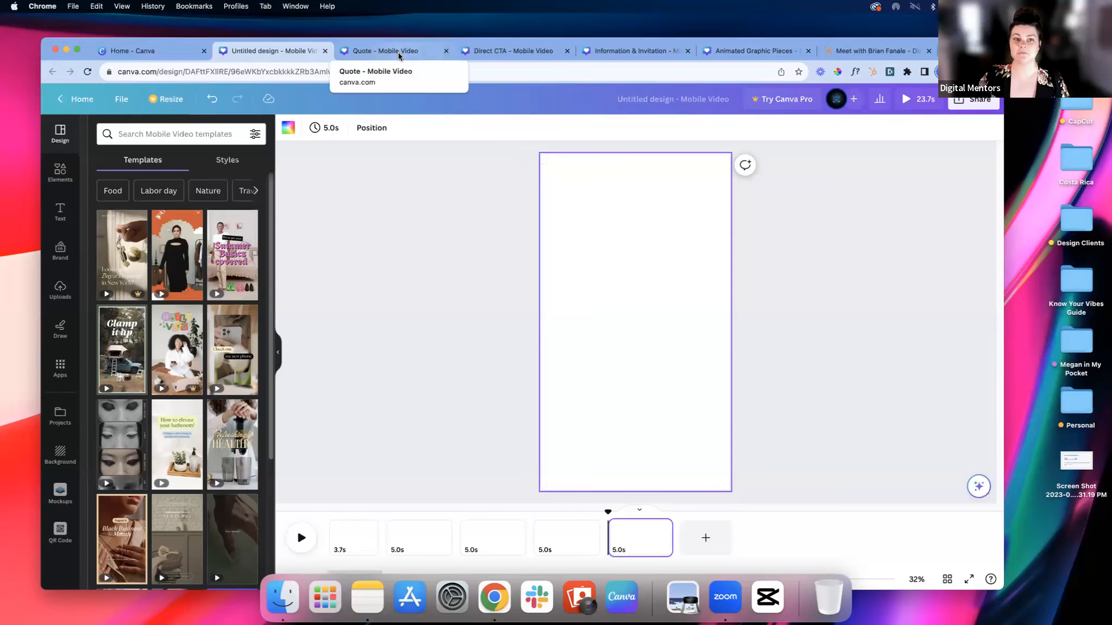
{"action": "left_click", "coordinate": [745, 51]}
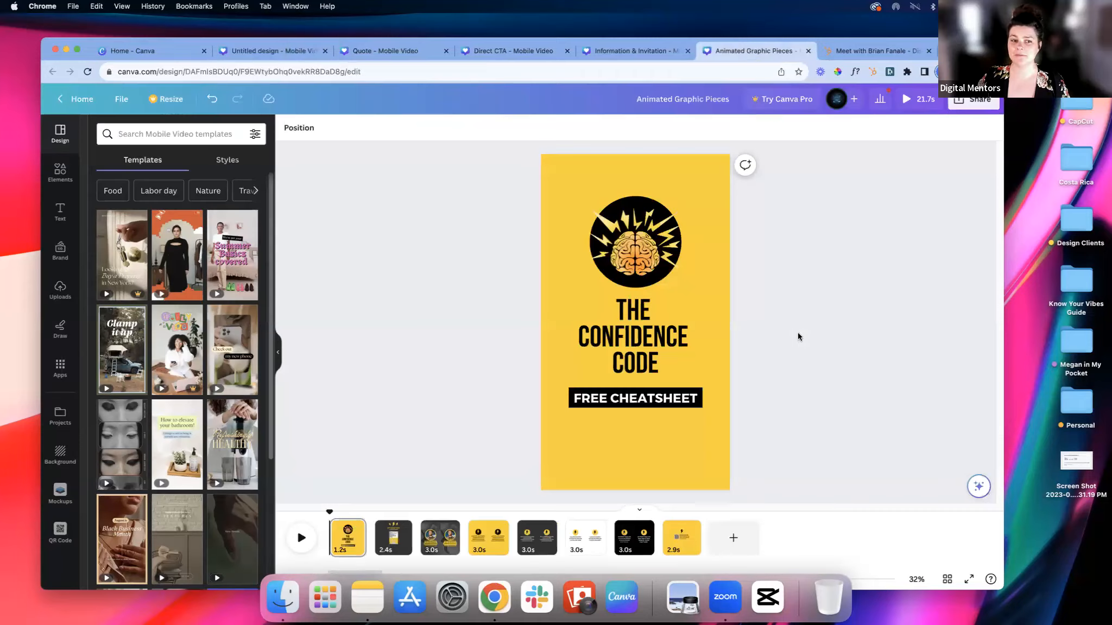
{"action": "left_click", "coordinate": [277, 354]}
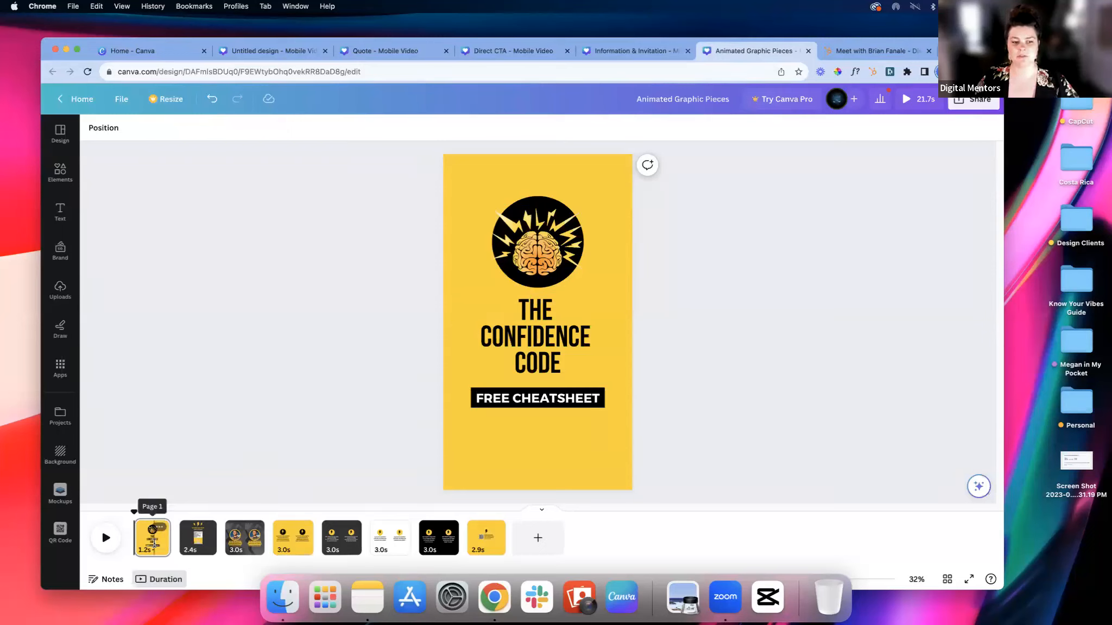
{"action": "left_click", "coordinate": [197, 543]}
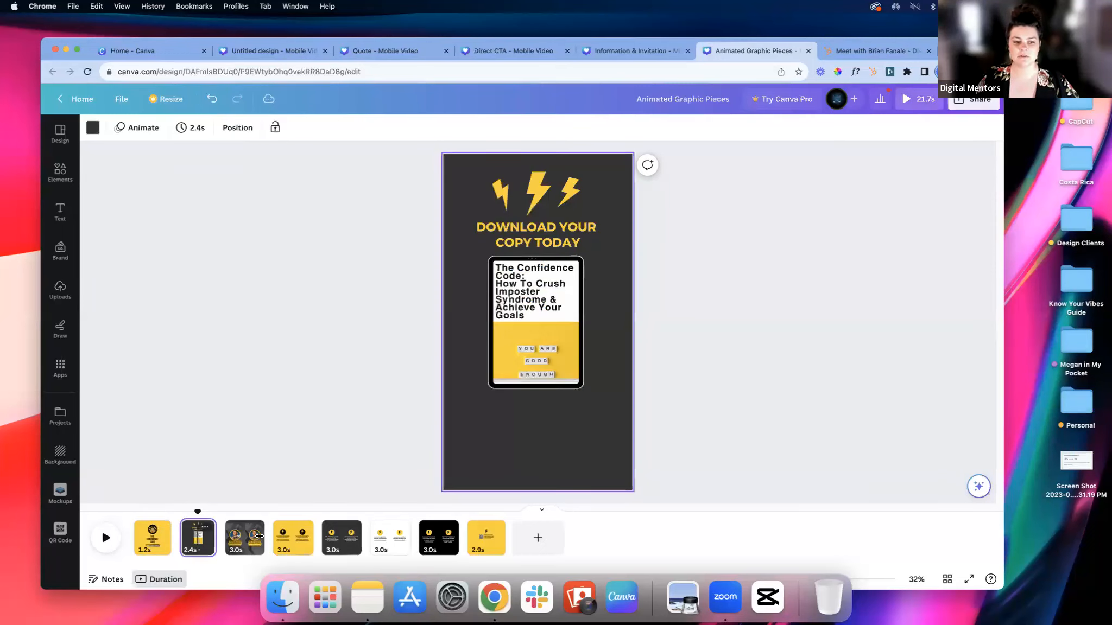
{"action": "left_click", "coordinate": [293, 540]}
{"action": "left_click", "coordinate": [341, 541]}
{"action": "left_click", "coordinate": [436, 548]}
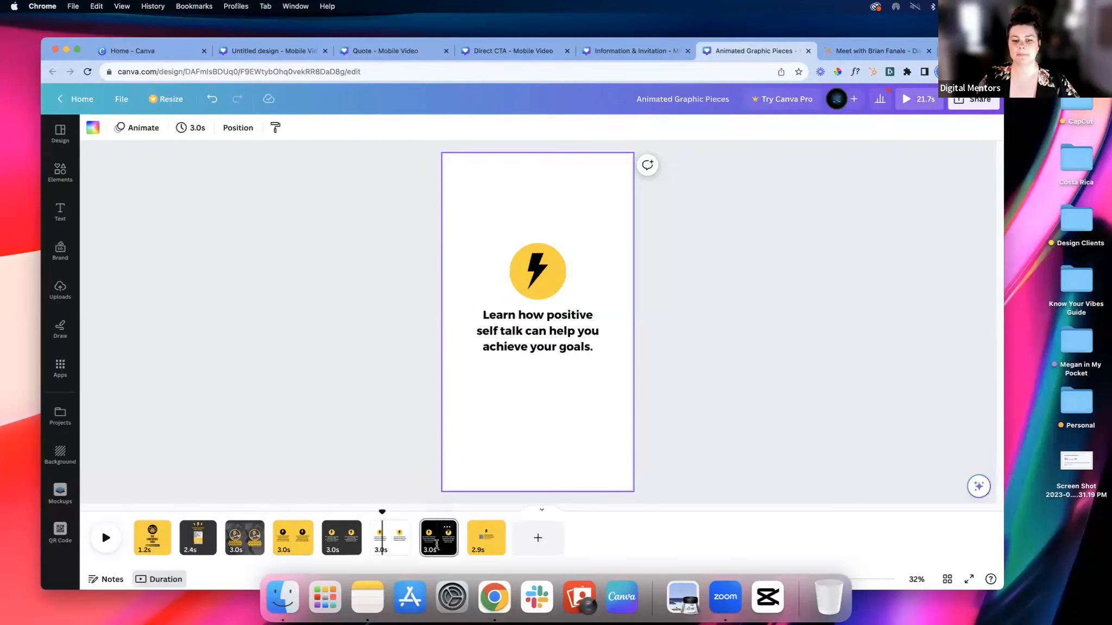
{"action": "left_click", "coordinate": [481, 543]}
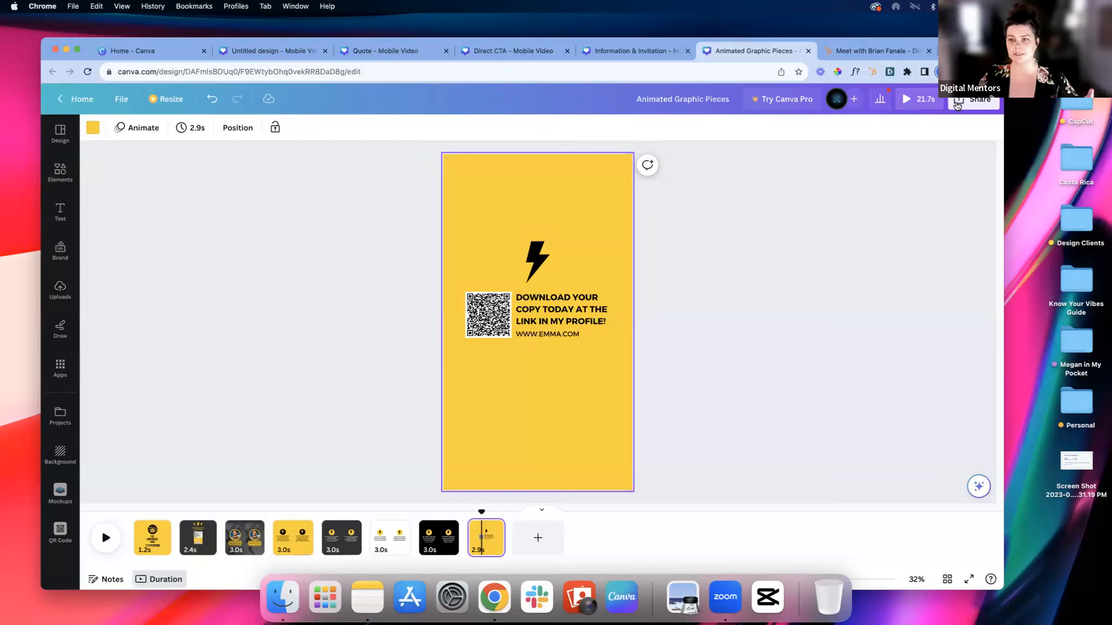
Step: Examine the design's MP4 video download settings, and play the design's preview
{"action": "left_click", "coordinate": [971, 100]}
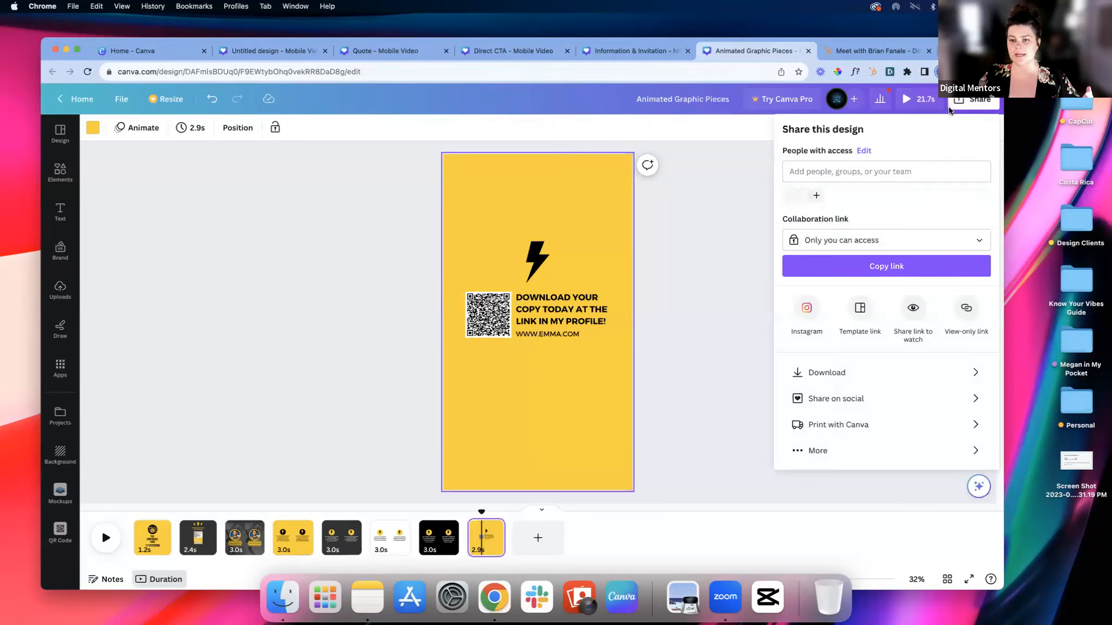
{"action": "left_click", "coordinate": [847, 372]}
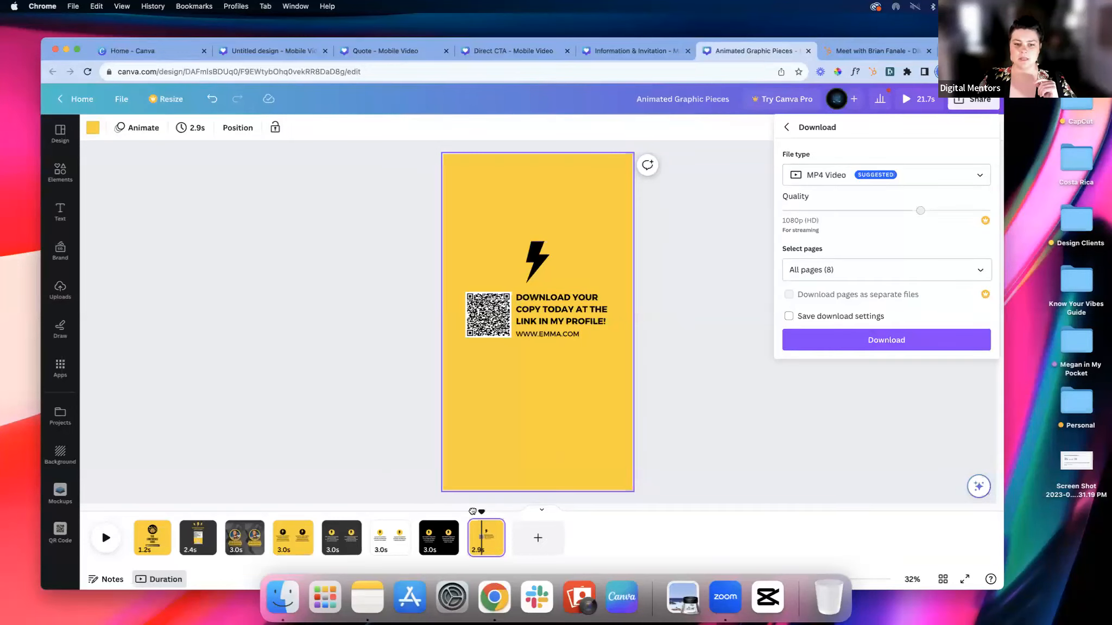
{"action": "left_click", "coordinate": [106, 537]}
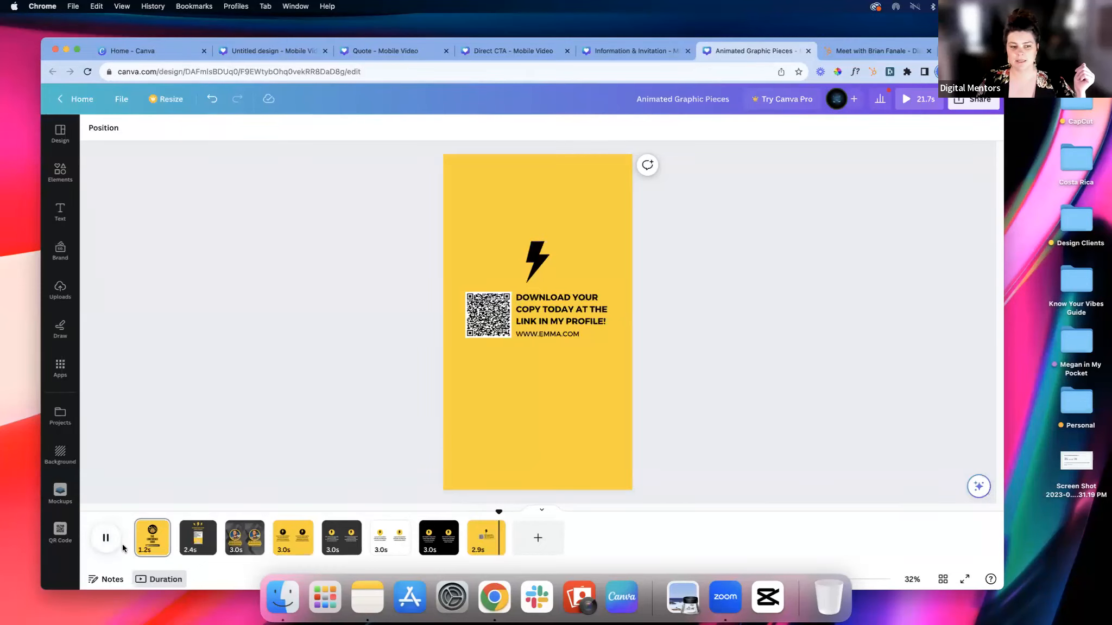
Step: Unlock the QR code on the last page, apply the Scrapbook photo animation on enter and preview it
{"action": "left_click", "coordinate": [479, 331]}
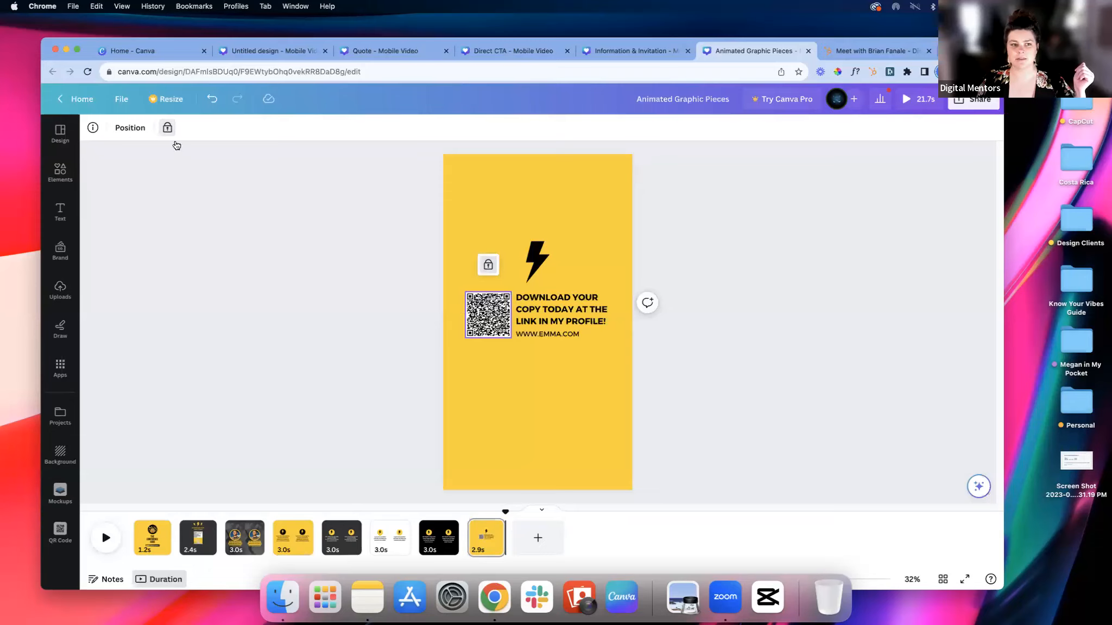
{"action": "left_click", "coordinate": [167, 127]}
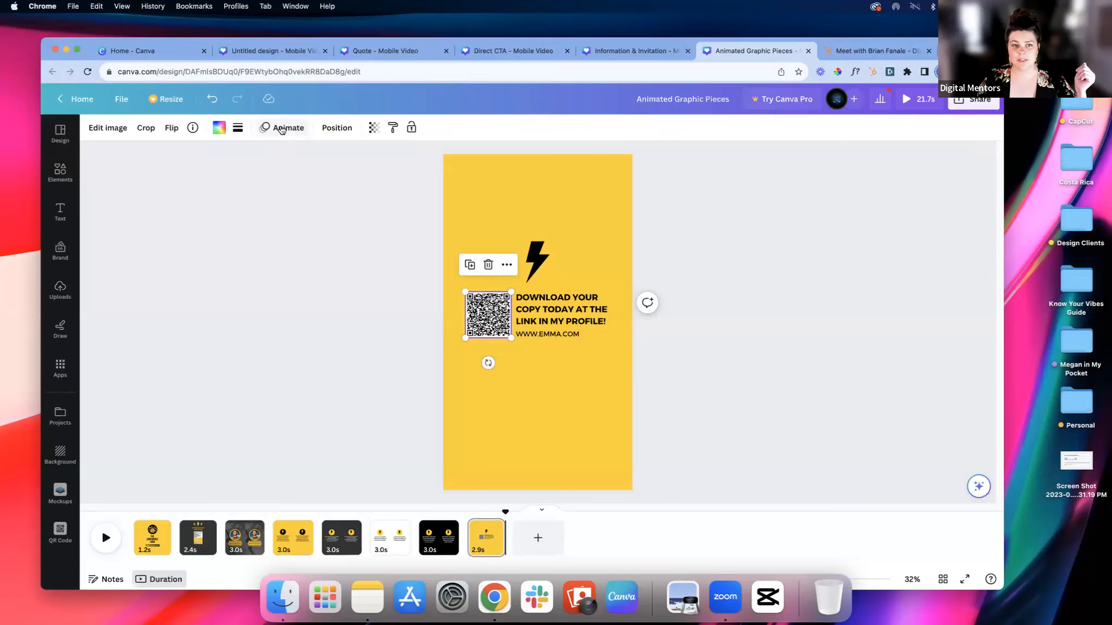
{"action": "left_click", "coordinate": [281, 130]}
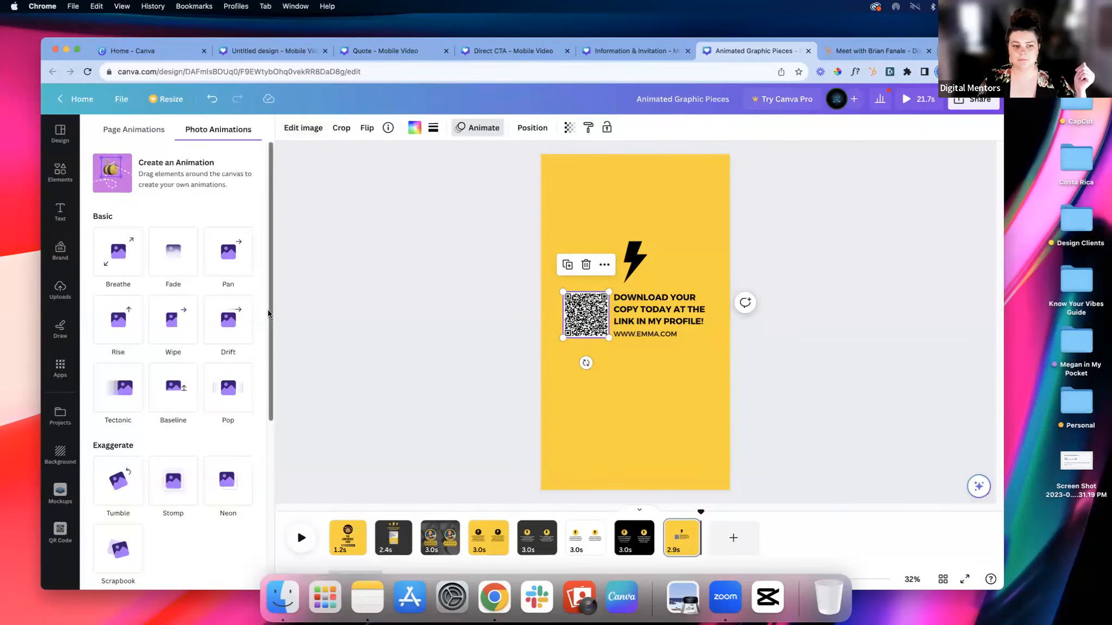
{"action": "scroll", "coordinate": [270, 313], "scroll_direction": "down", "scroll_amount": 3}
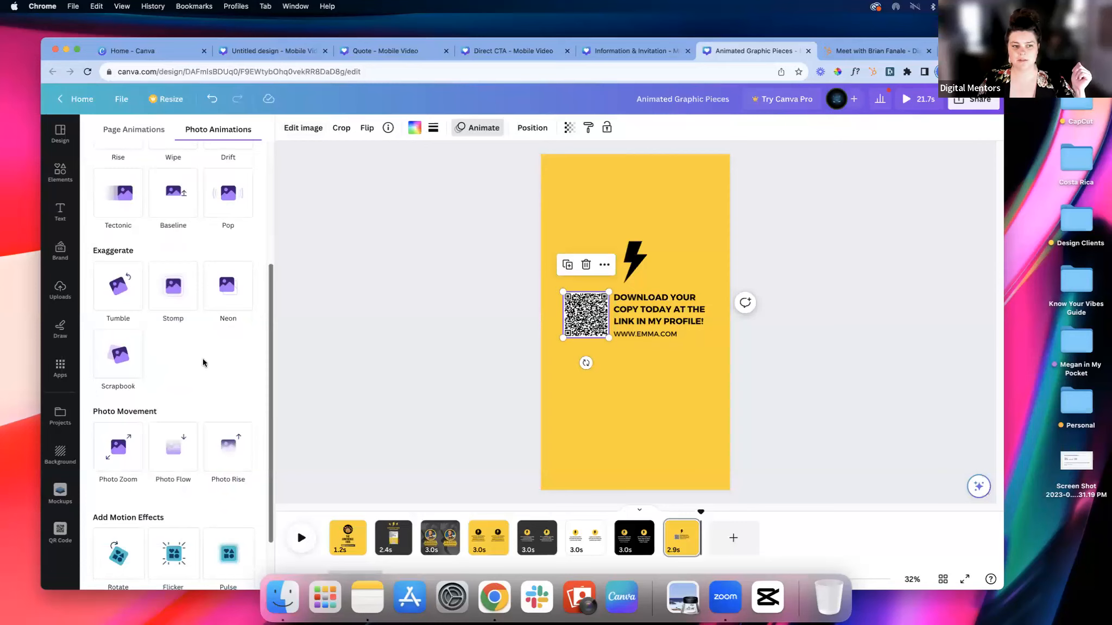
{"action": "scroll", "coordinate": [204, 362], "scroll_direction": "down", "scroll_amount": 1}
{"action": "left_click", "coordinate": [117, 322]}
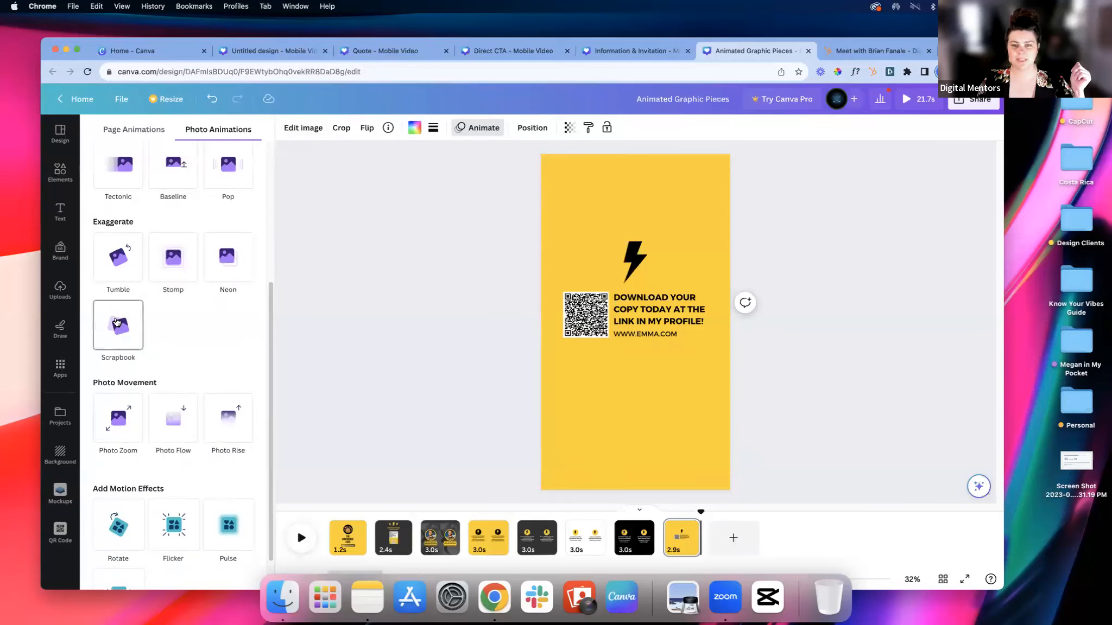
{"action": "left_click", "coordinate": [116, 322]}
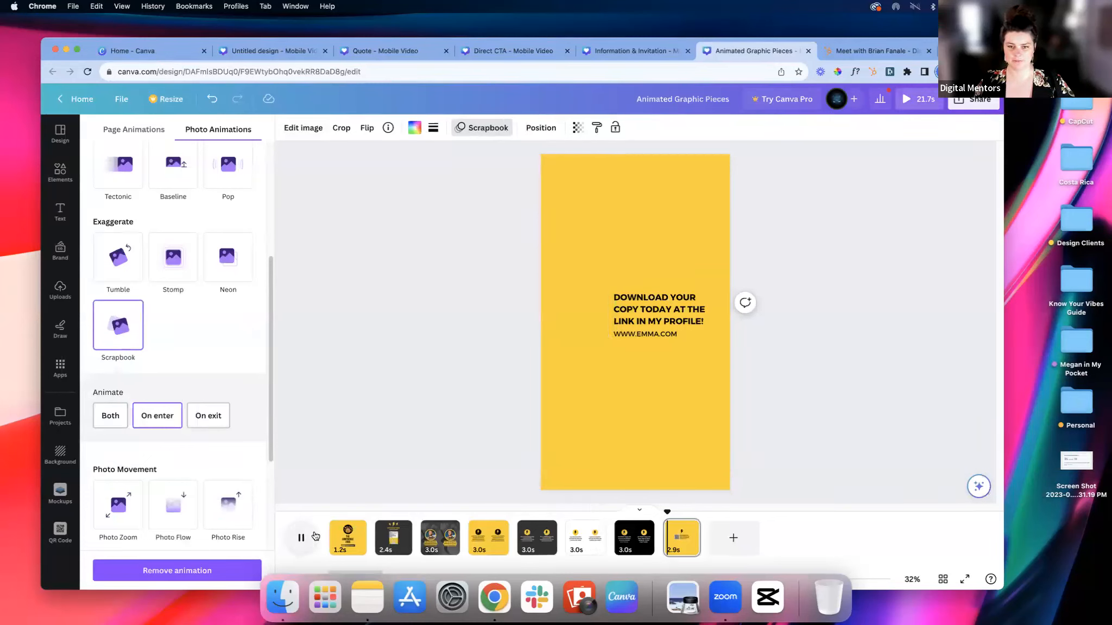
{"action": "left_click", "coordinate": [308, 537]}
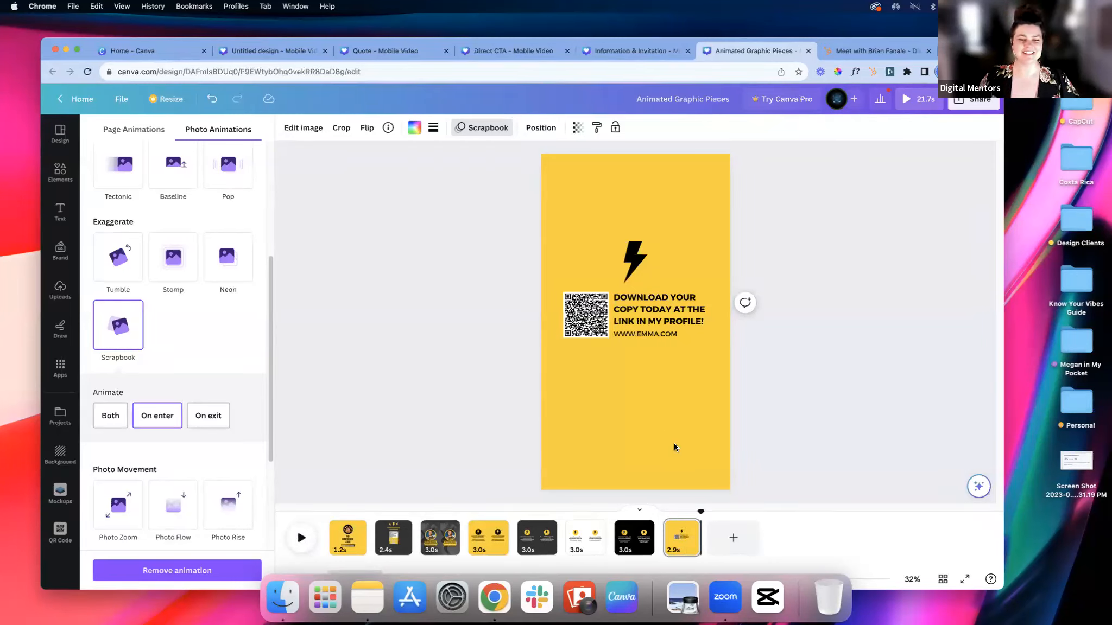
Step: Unlock the "DOWNLOAD YOUR COPY TODAY AT THE LINK IN MY PROFILE!" text on the last page and open its text animations
{"action": "left_click", "coordinate": [669, 321]}
{"action": "left_click", "coordinate": [678, 130]}
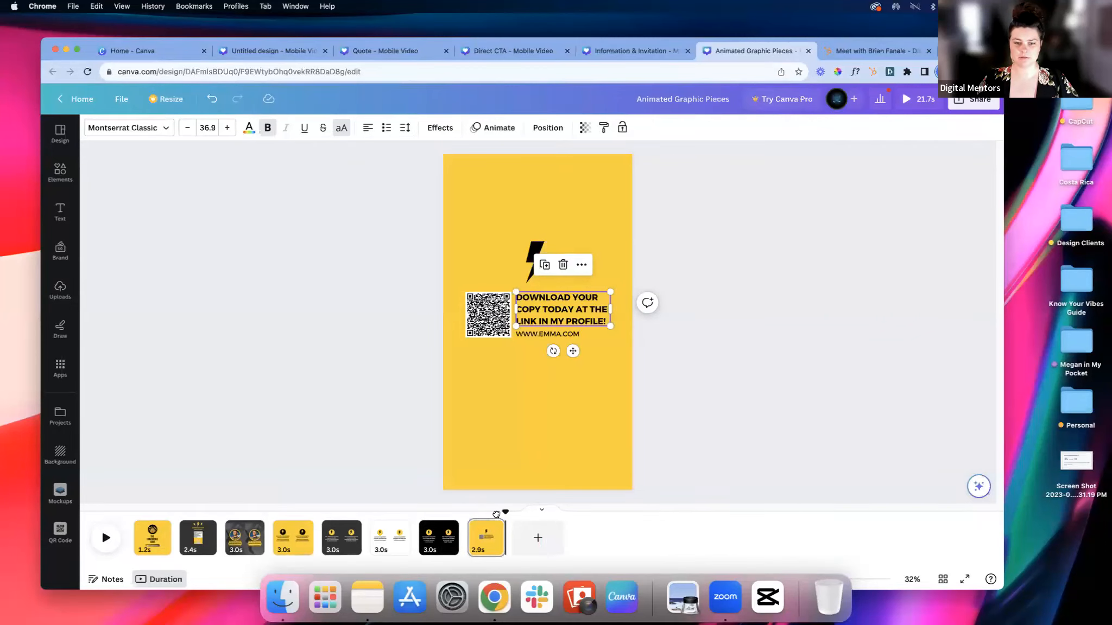
{"action": "left_click_drag", "start_coordinate": [468, 517], "coordinate": [487, 515]}
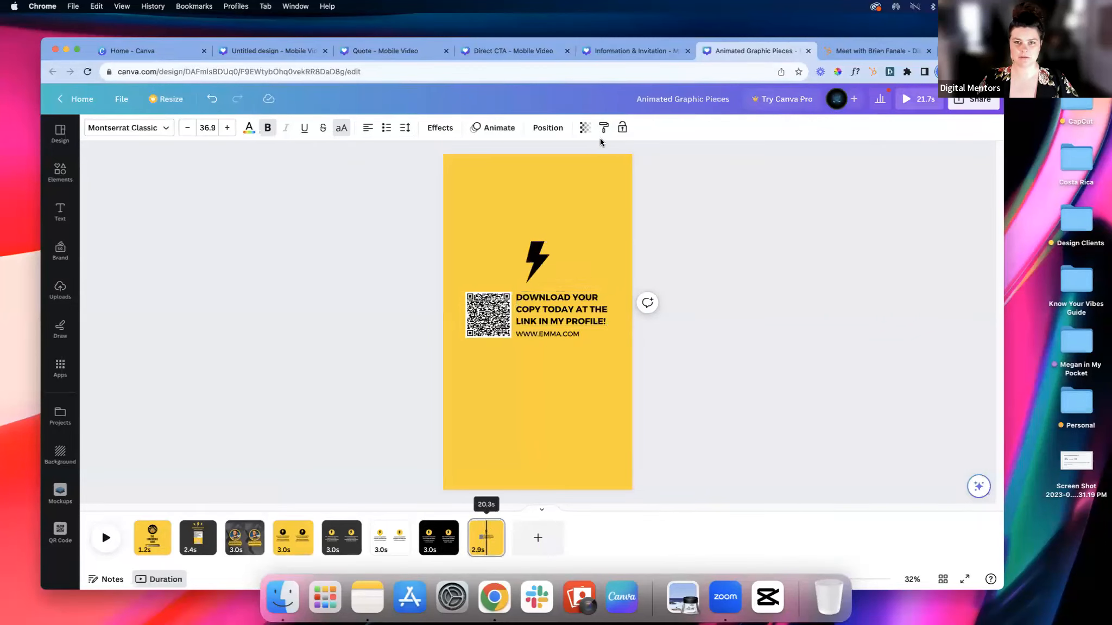
{"action": "left_click", "coordinate": [549, 321]}
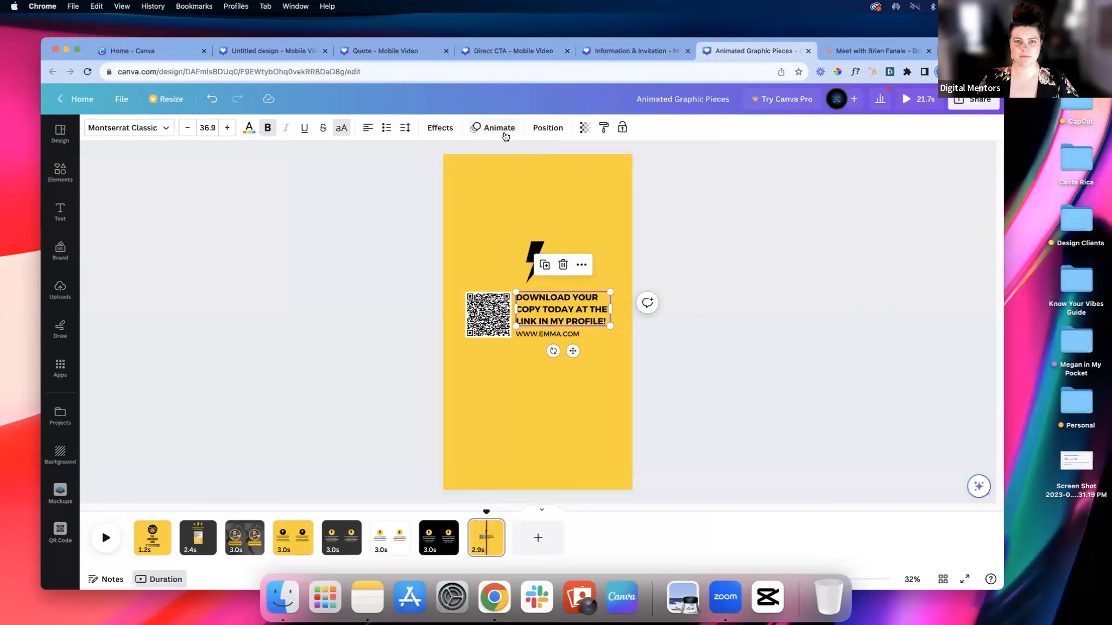
{"action": "left_click", "coordinate": [498, 132]}
{"action": "left_click", "coordinate": [239, 267]}
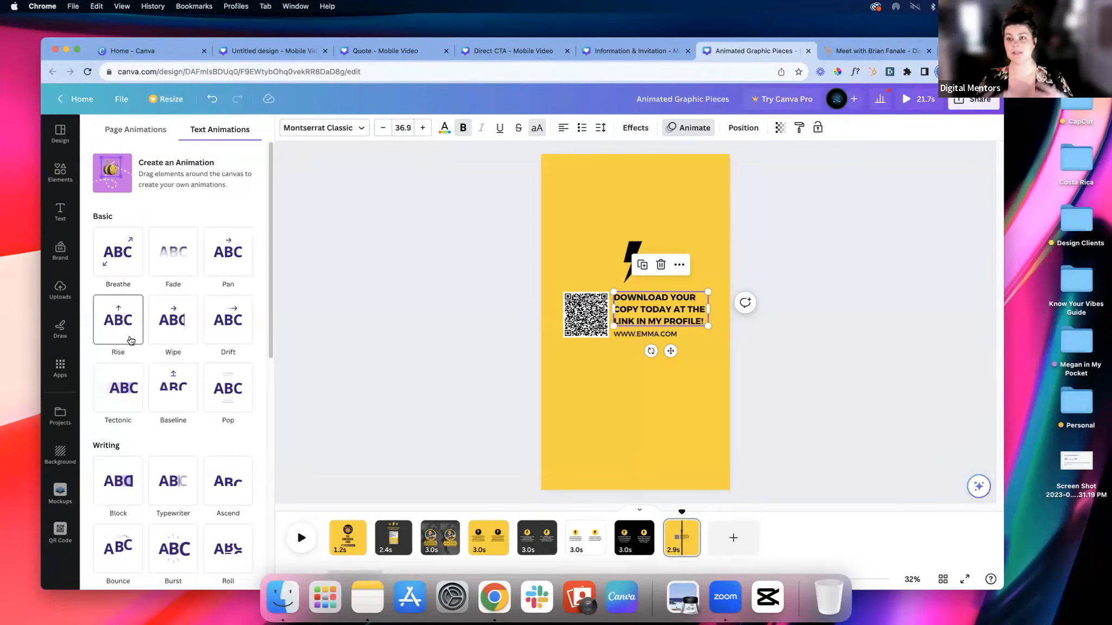
Step: Play the Animated Graphic Pieces design from its first page, pause it and review the first three pages individually
{"action": "left_click", "coordinate": [353, 547]}
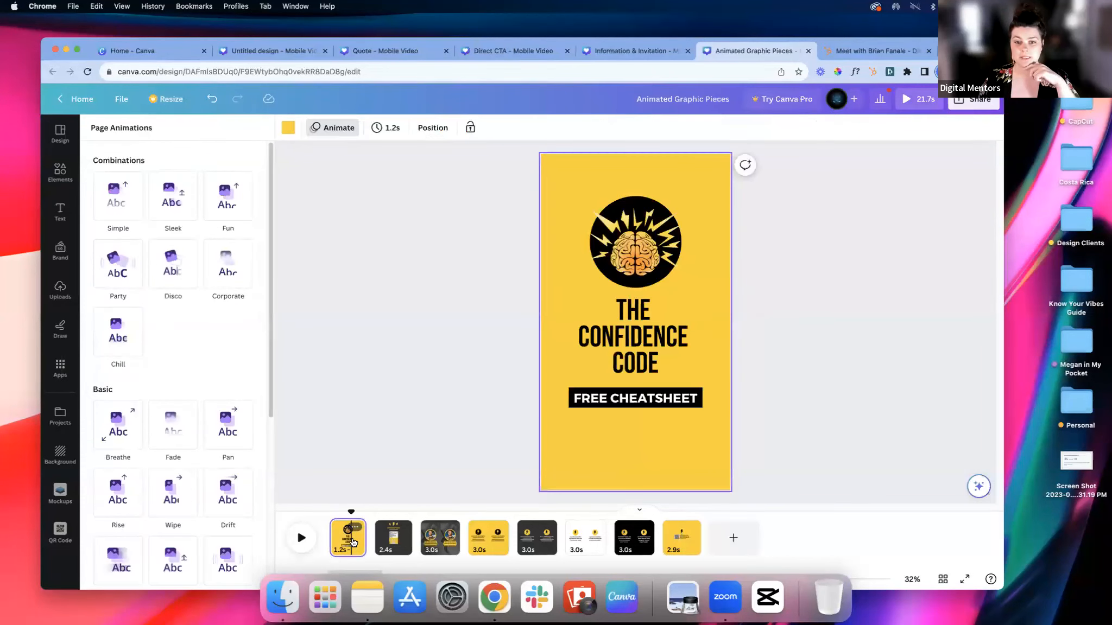
{"action": "left_click", "coordinate": [298, 544]}
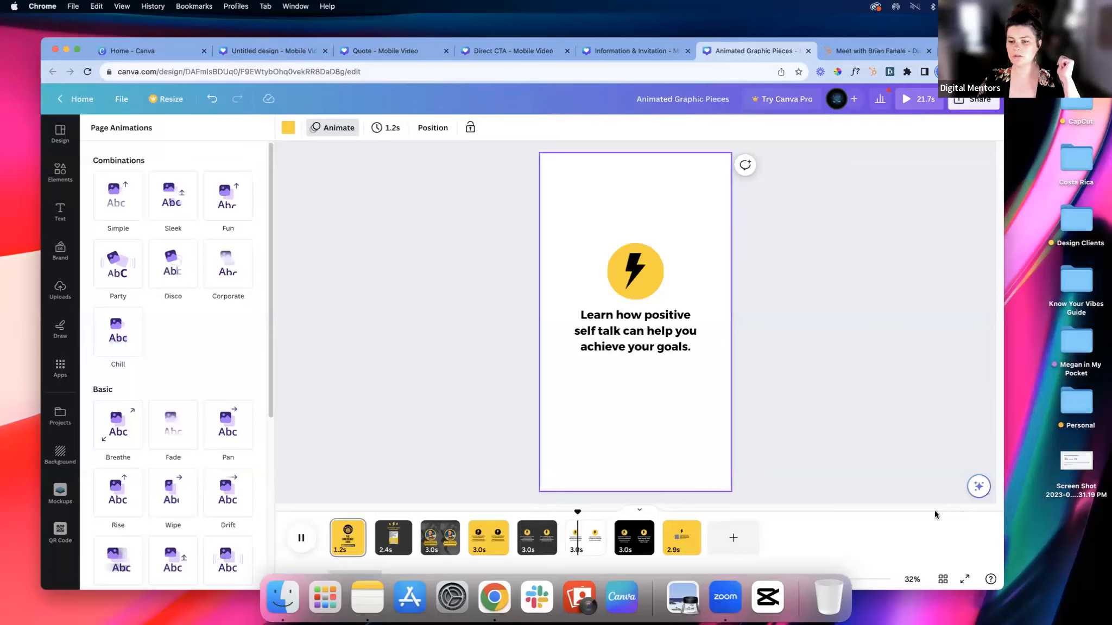
{"action": "left_click", "coordinate": [301, 538]}
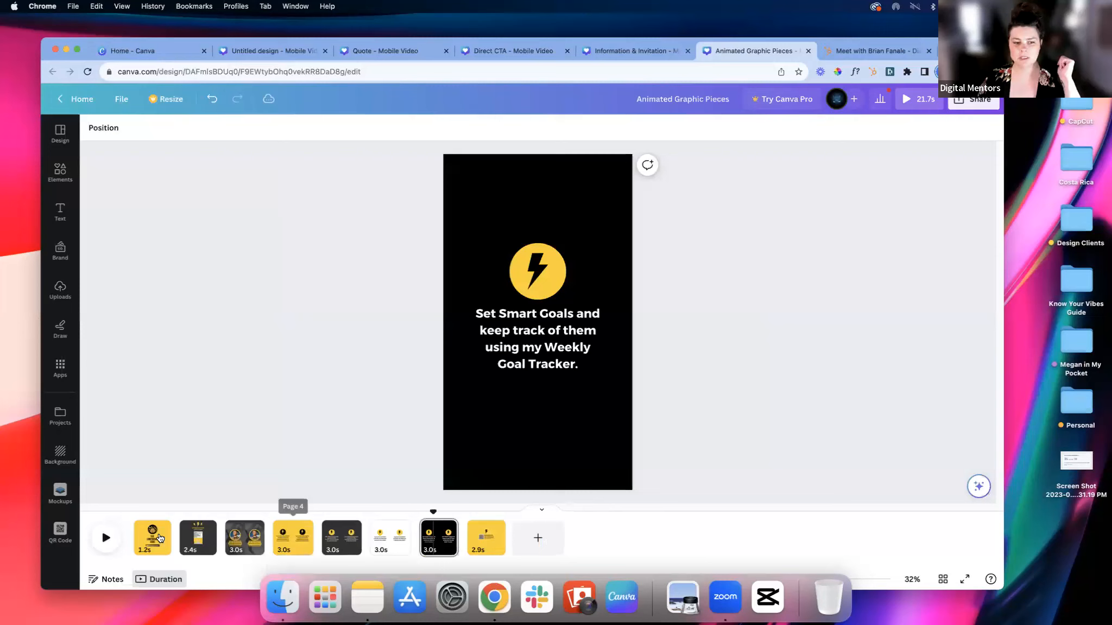
{"action": "left_click", "coordinate": [163, 539]}
{"action": "left_click", "coordinate": [198, 537]}
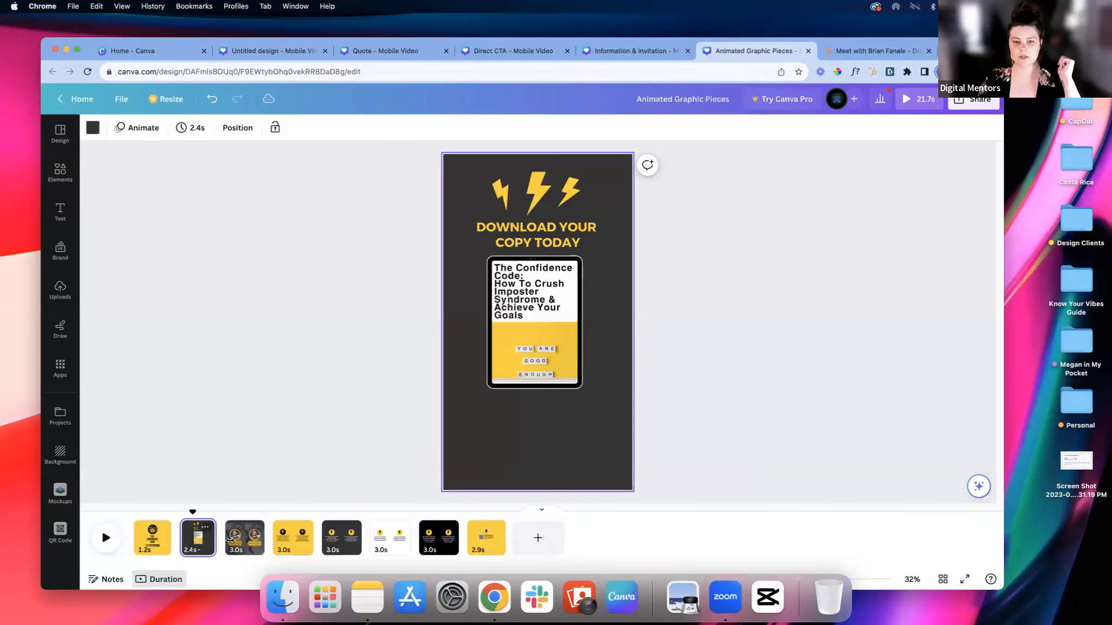
{"action": "left_click", "coordinate": [237, 543]}
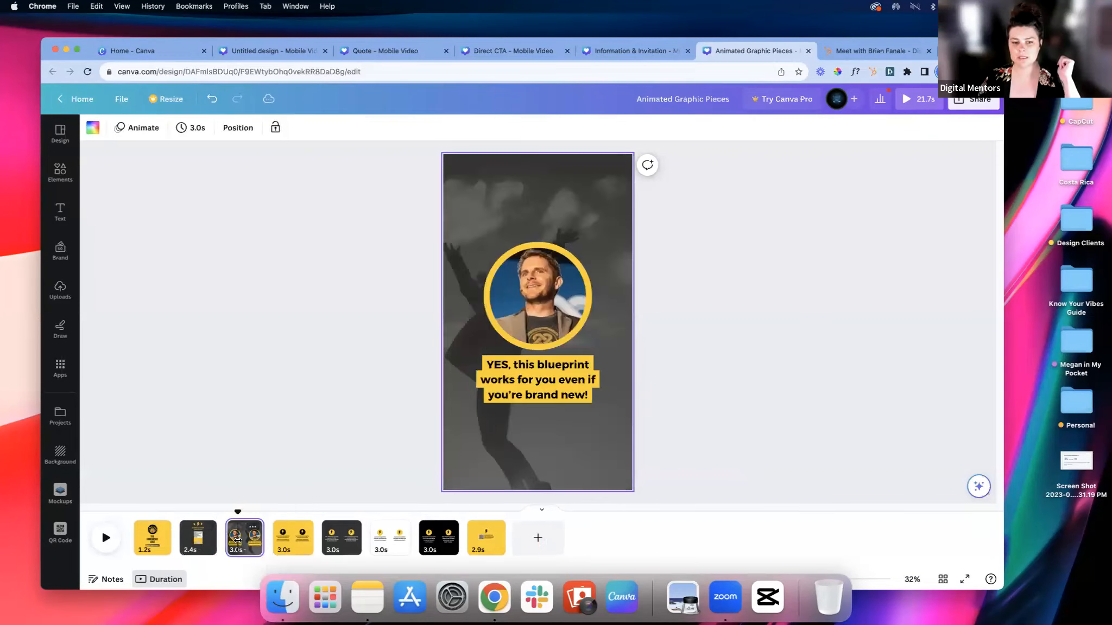
Step: Review the fourth, fifth and sixth pages of the design individually
{"action": "left_click", "coordinate": [289, 550]}
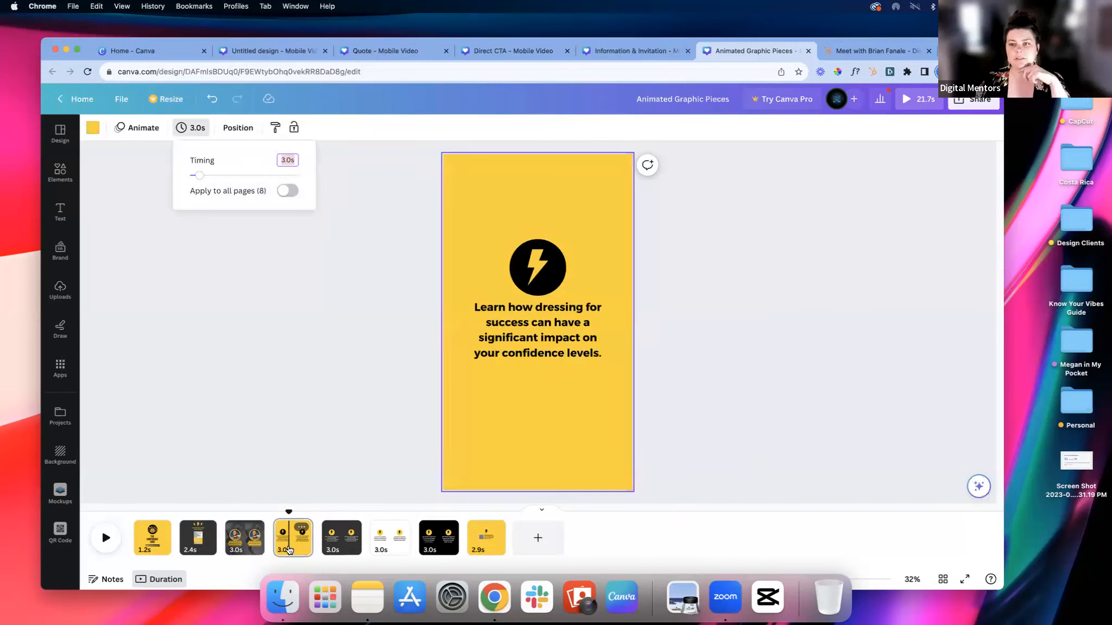
{"action": "mouse_move", "coordinate": [367, 541]}
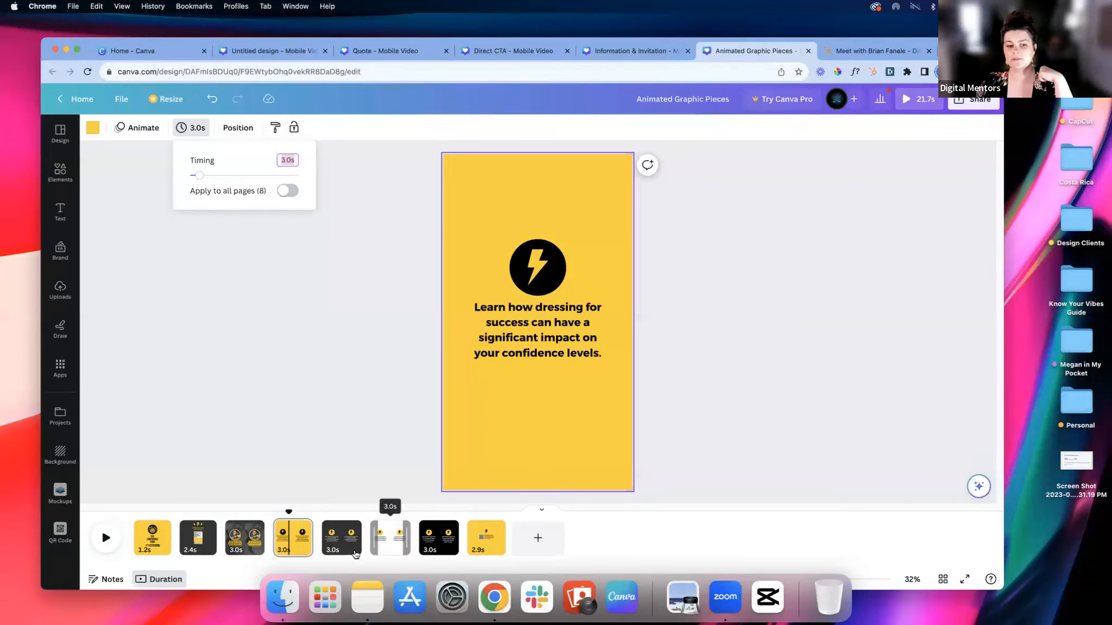
{"action": "left_click_drag", "start_coordinate": [289, 512], "coordinate": [354, 513]}
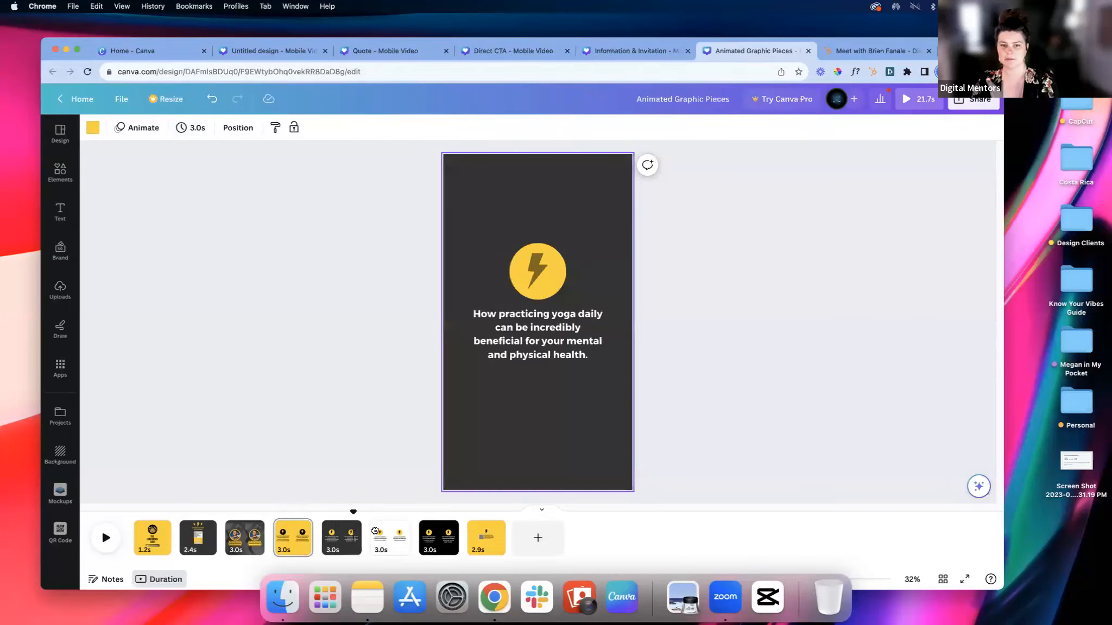
{"action": "left_click", "coordinate": [375, 531]}
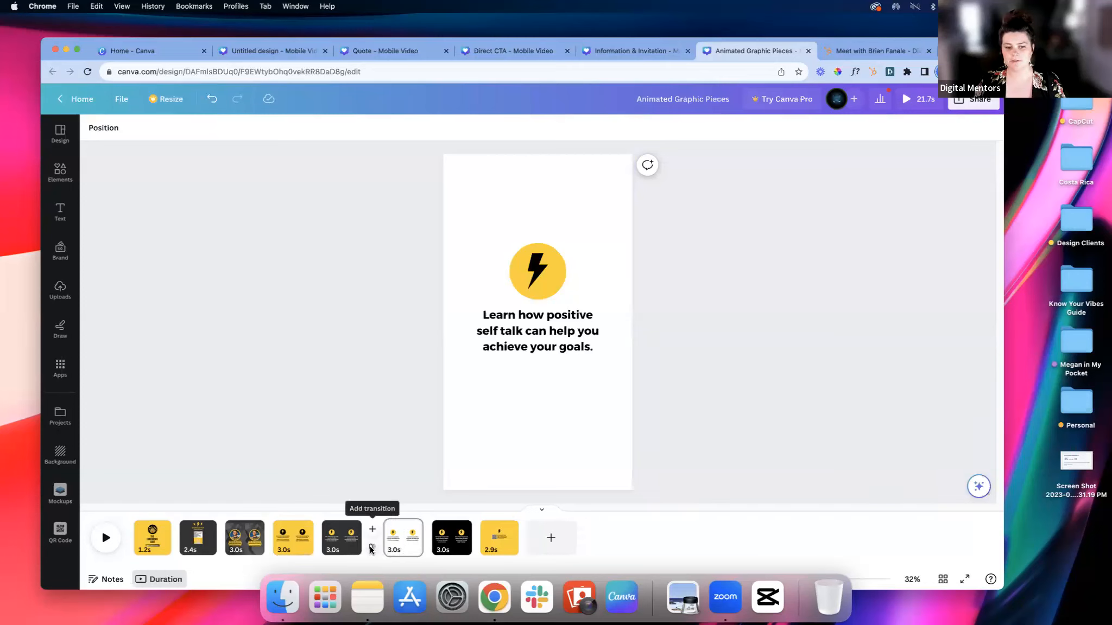
Step: Add Slide transitions between pages 5 and 6, 6 and 7, 7 and 8, and 4 and 5
{"action": "left_click", "coordinate": [372, 548]}
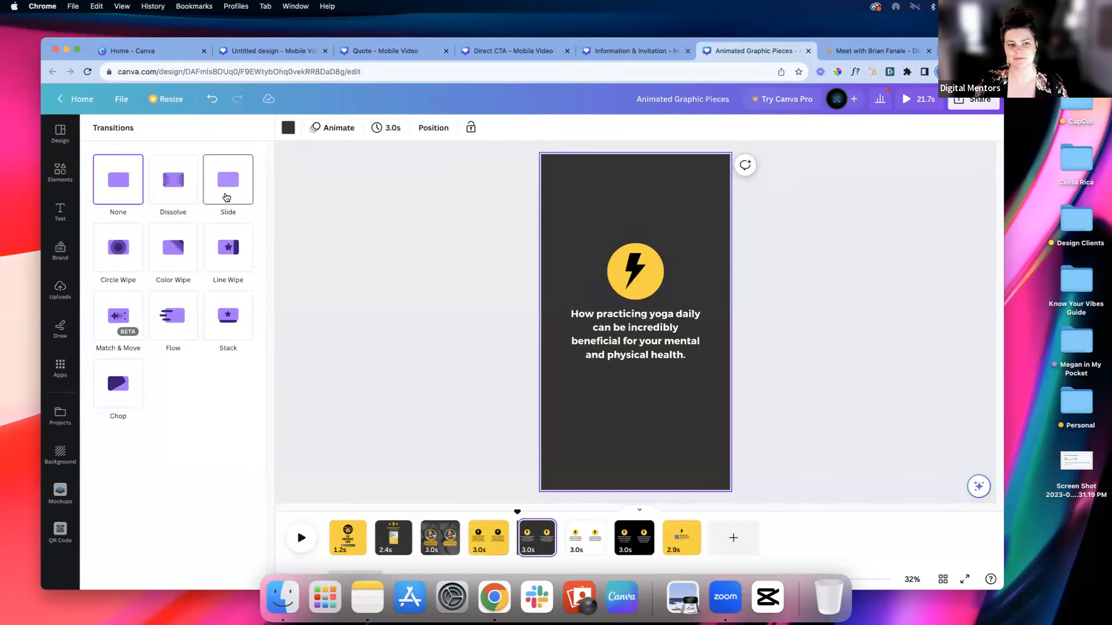
{"action": "left_click", "coordinate": [222, 194]}
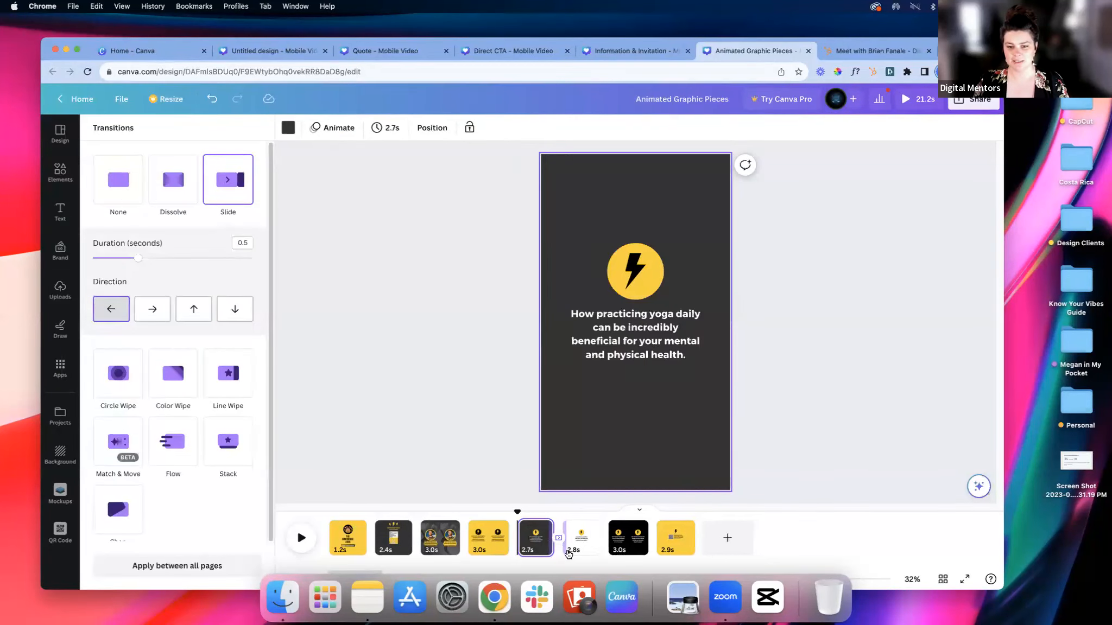
{"action": "left_click", "coordinate": [611, 547]}
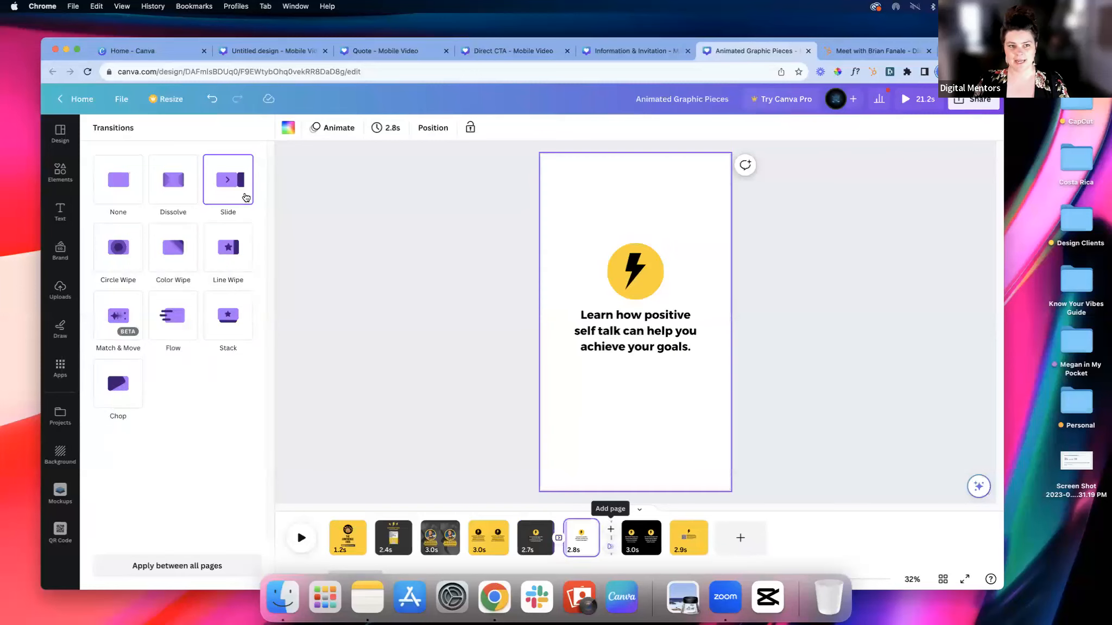
{"action": "left_click", "coordinate": [246, 197]}
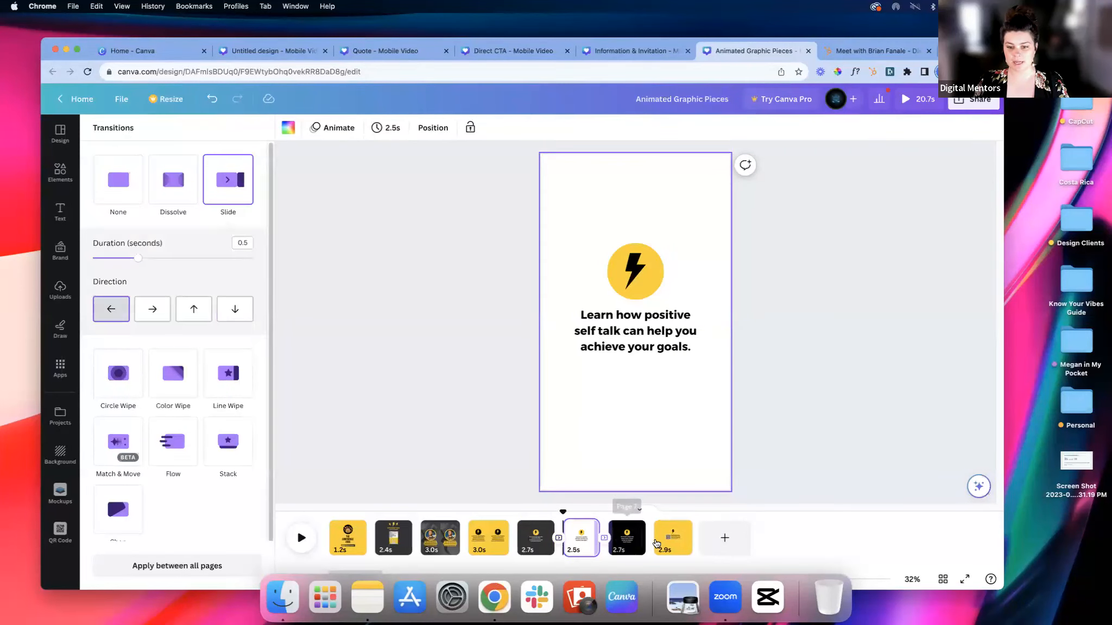
{"action": "left_click", "coordinate": [649, 538]}
{"action": "left_click", "coordinate": [217, 185]}
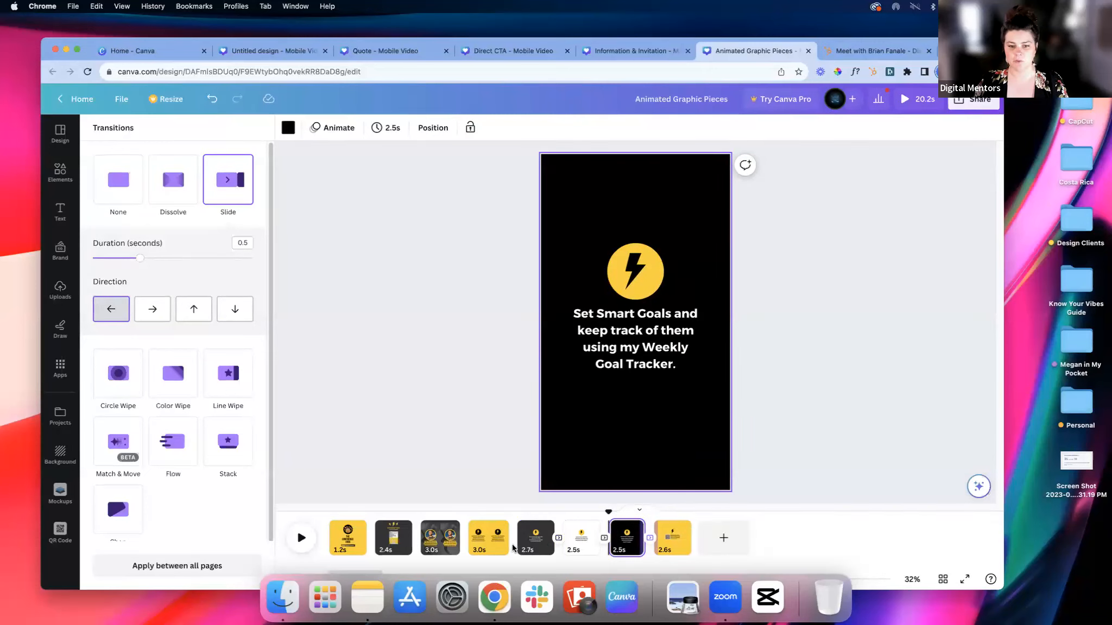
{"action": "left_click", "coordinate": [513, 540]}
{"action": "left_click", "coordinate": [228, 182]}
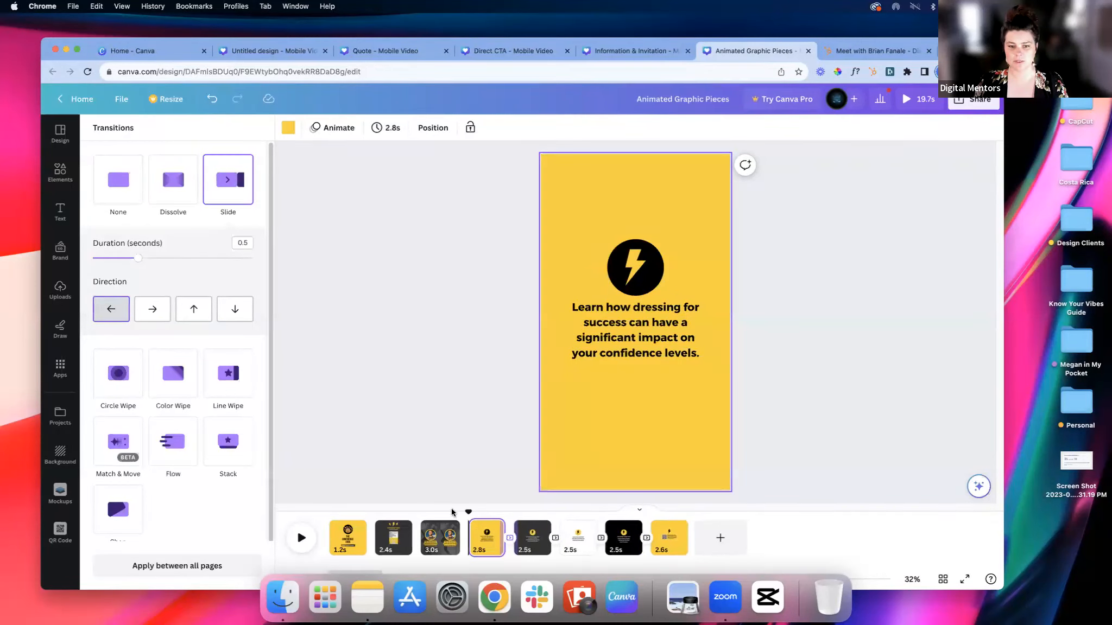
Step: Play the design to preview the Slide transitions, and check the "Learn how positive self talk can help you achieve your goals." page
{"action": "left_click", "coordinate": [300, 538]}
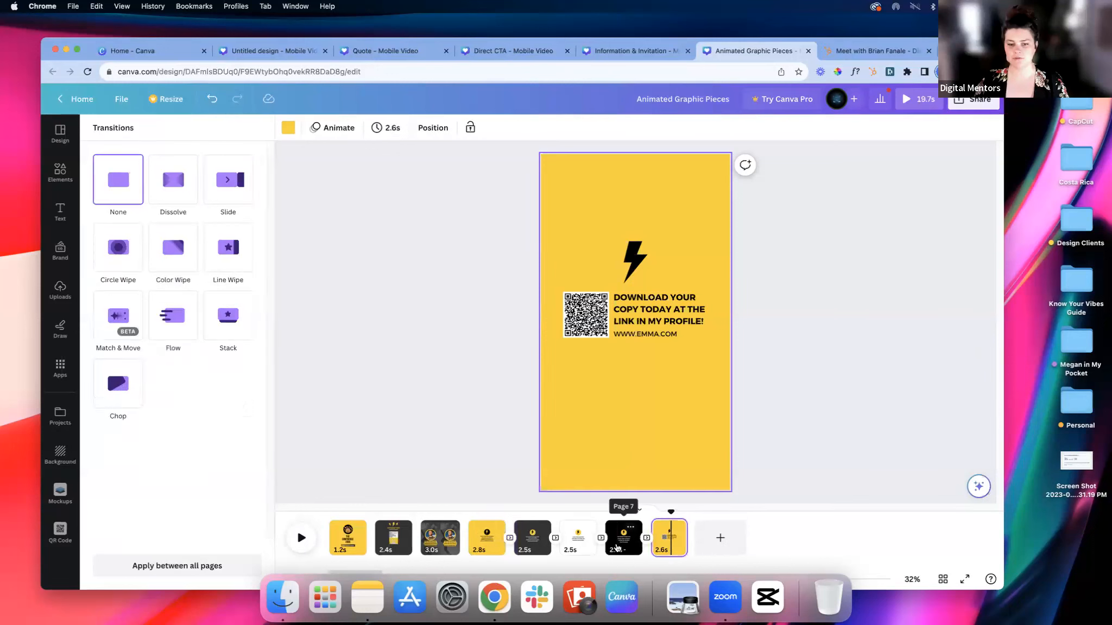
{"action": "left_click", "coordinate": [567, 551]}
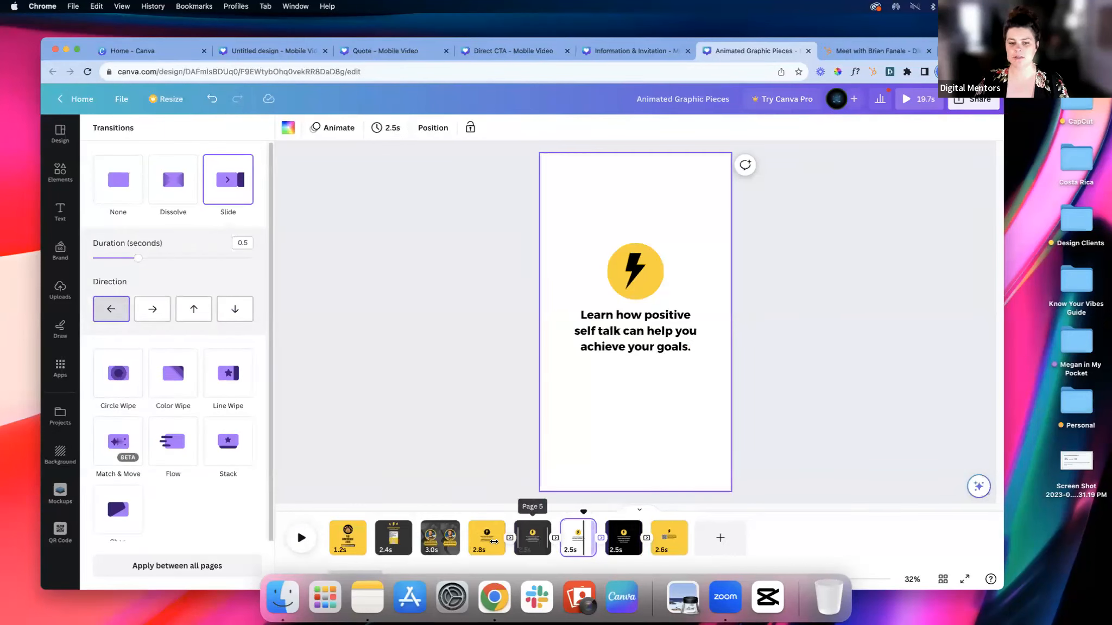
Step: Apply the Baseline photo animation to the circular portrait on the third page and close the animation options
{"action": "left_click", "coordinate": [448, 547]}
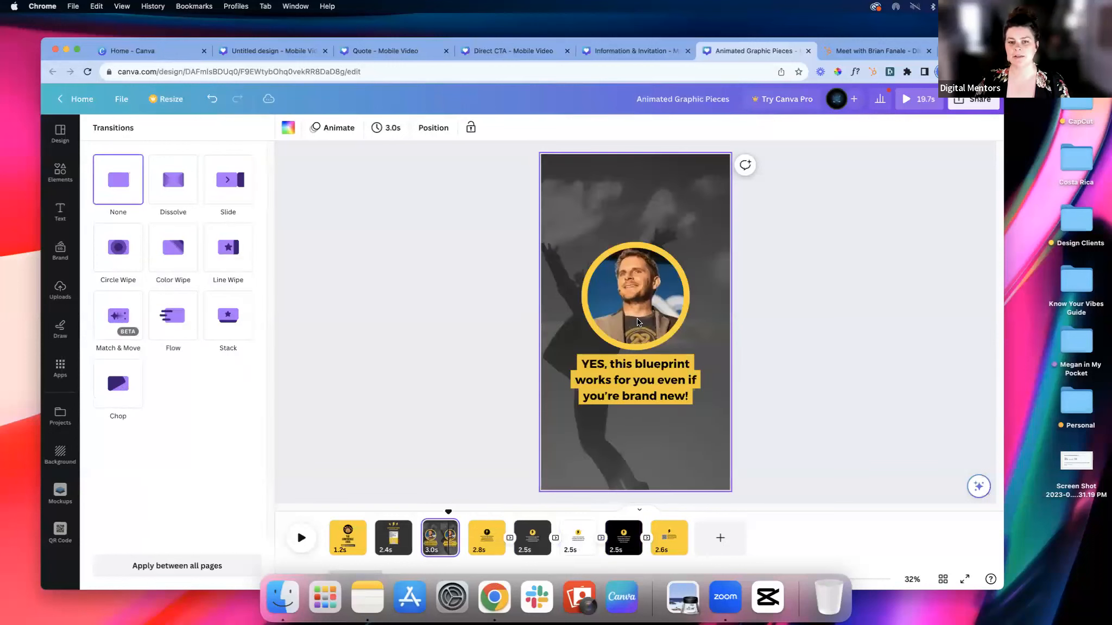
{"action": "left_click", "coordinate": [603, 282]}
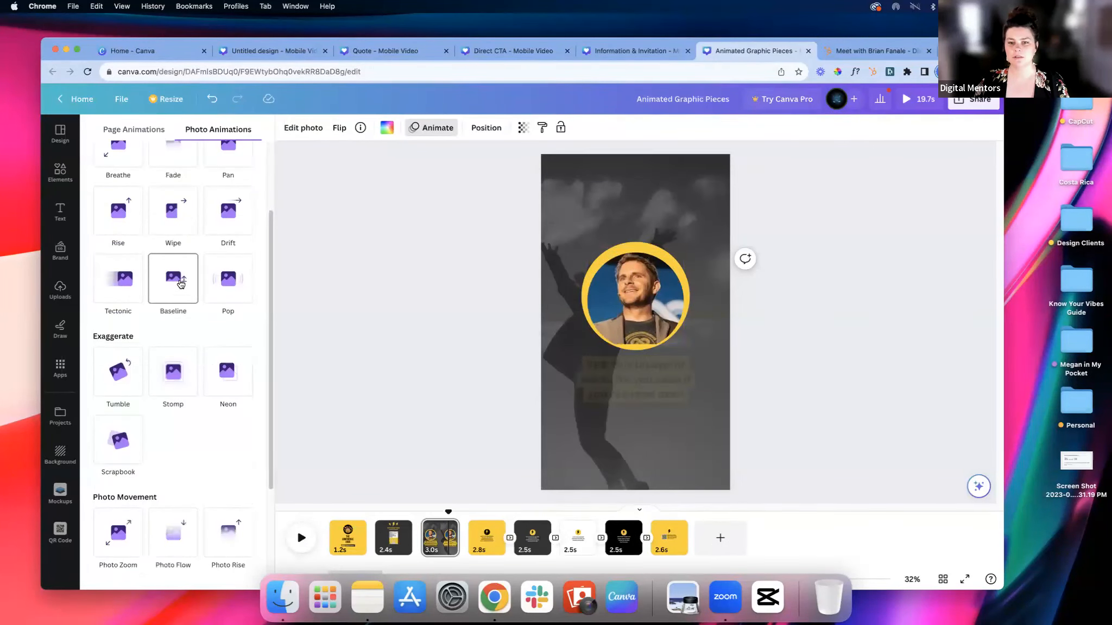
{"action": "left_click", "coordinate": [181, 283]}
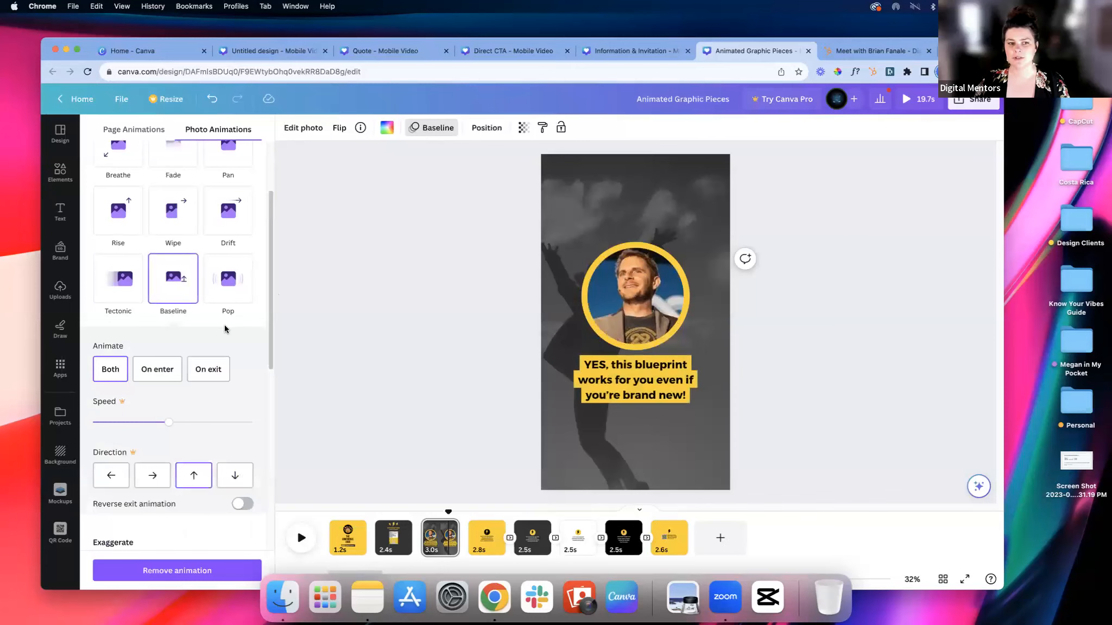
{"action": "scroll", "coordinate": [223, 325], "scroll_direction": "down", "scroll_amount": 4}
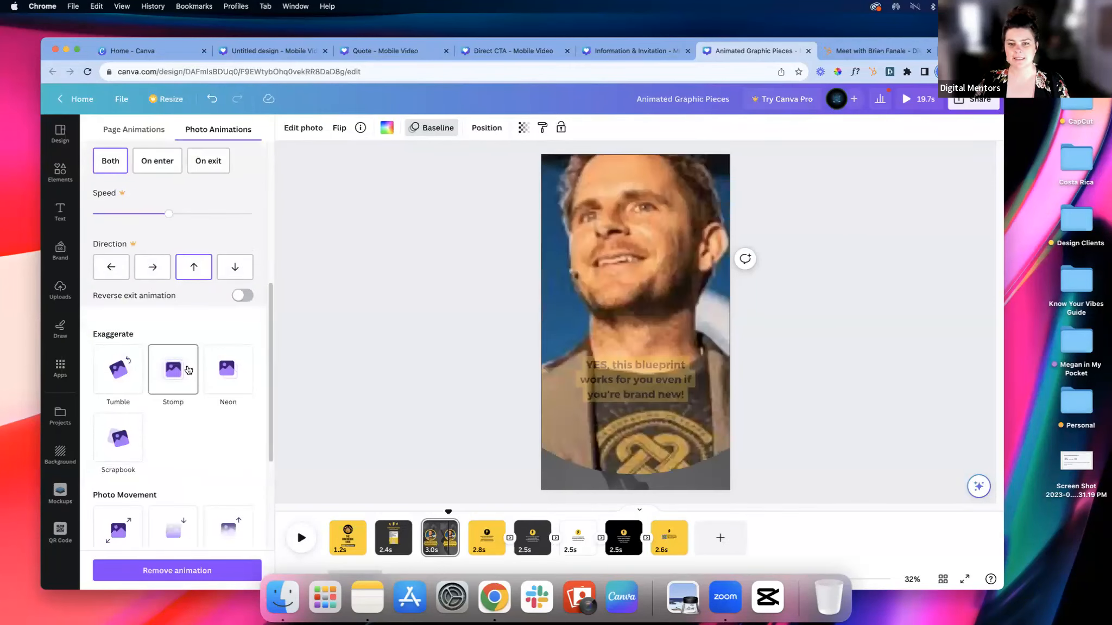
{"action": "left_click", "coordinate": [431, 328]}
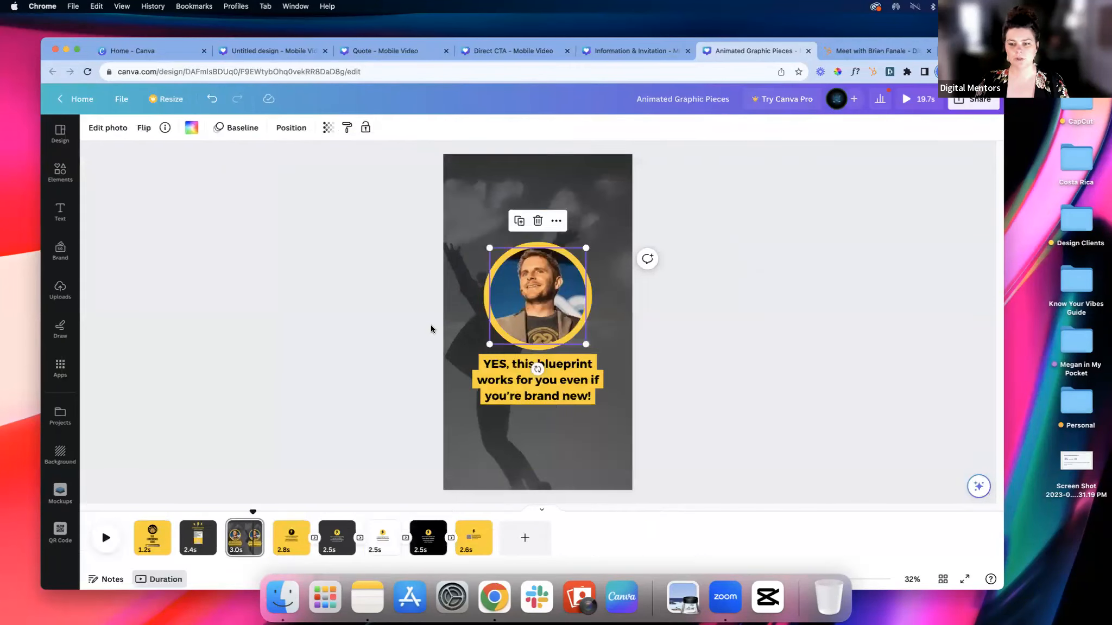
Step: Review the first page from its start, and examine the tablet mockup on the second page
{"action": "scroll", "coordinate": [433, 327], "scroll_direction": "up", "scroll_amount": 2}
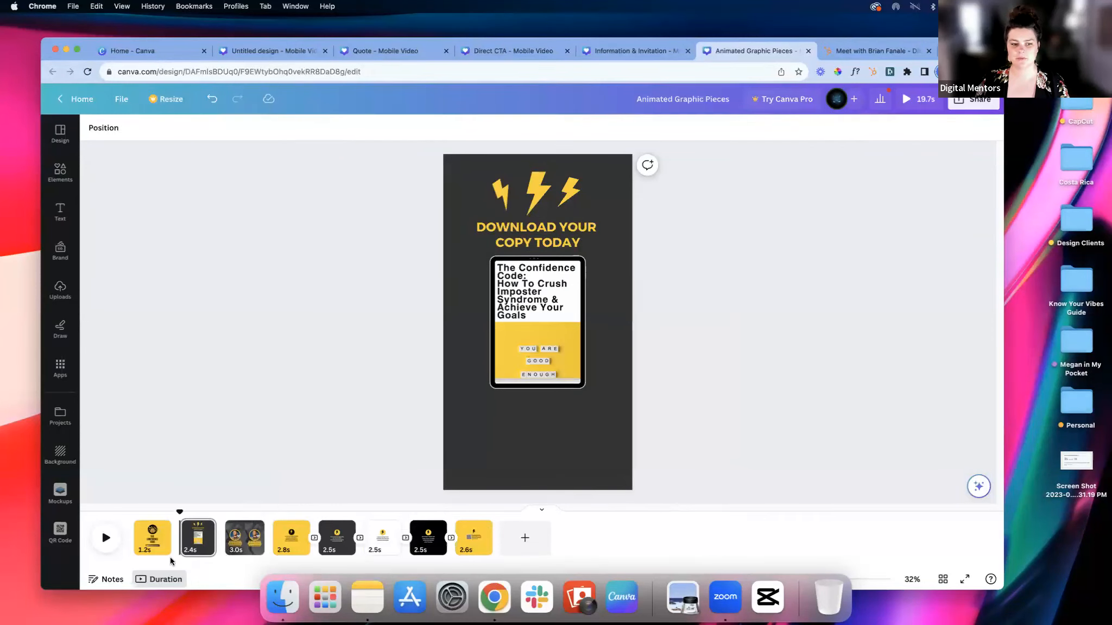
{"action": "left_click_drag", "start_coordinate": [179, 512], "coordinate": [120, 511]}
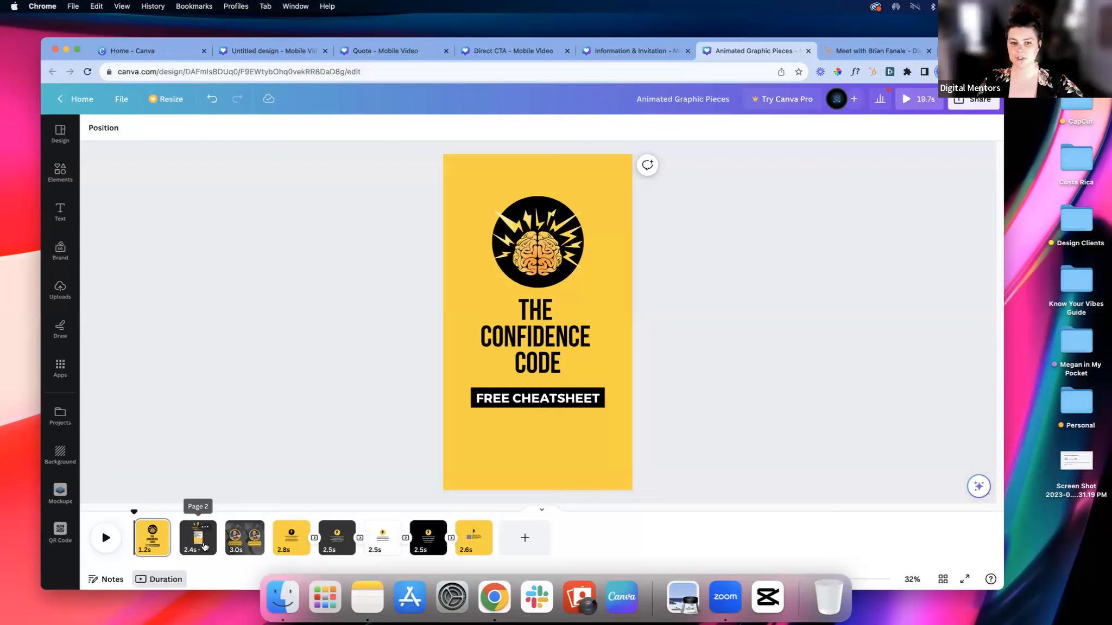
{"action": "left_click", "coordinate": [204, 546]}
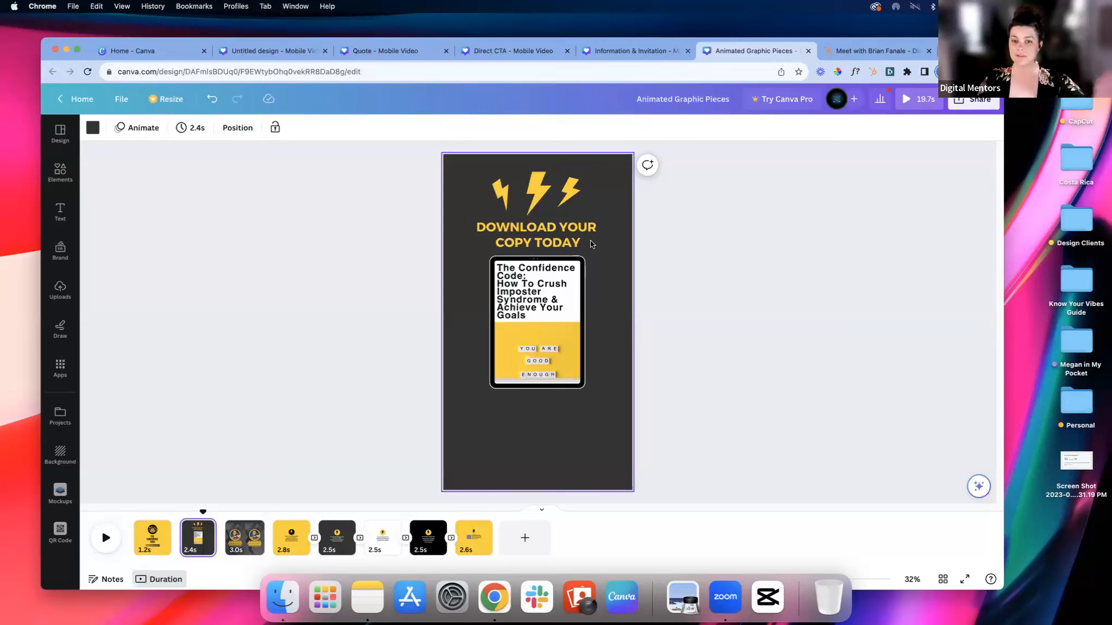
{"action": "left_click", "coordinate": [572, 316]}
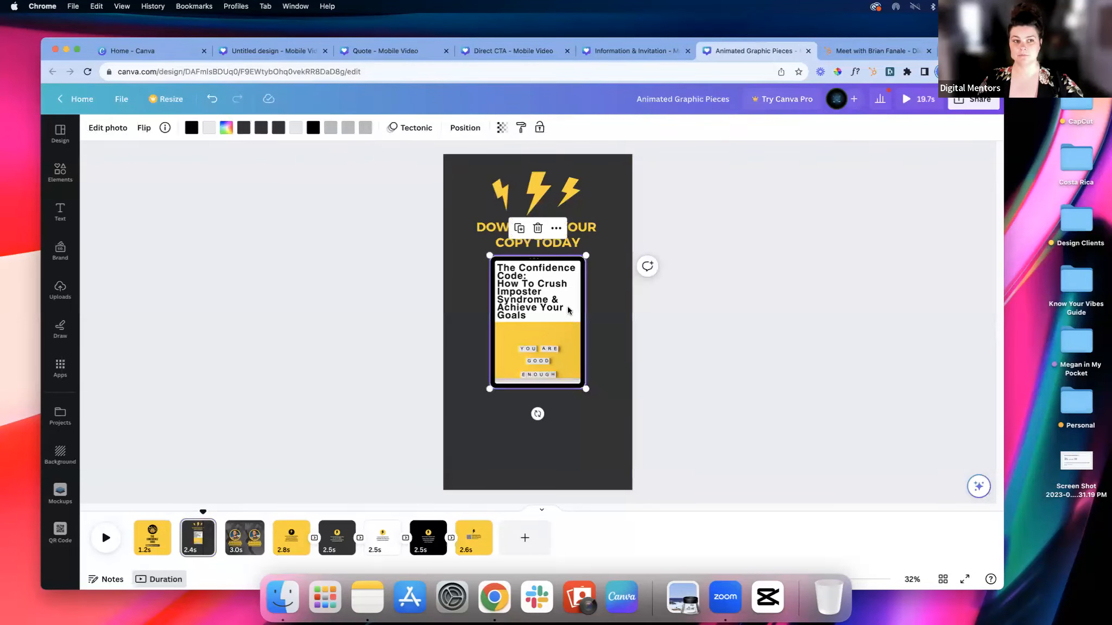
{"action": "left_click", "coordinate": [630, 308]}
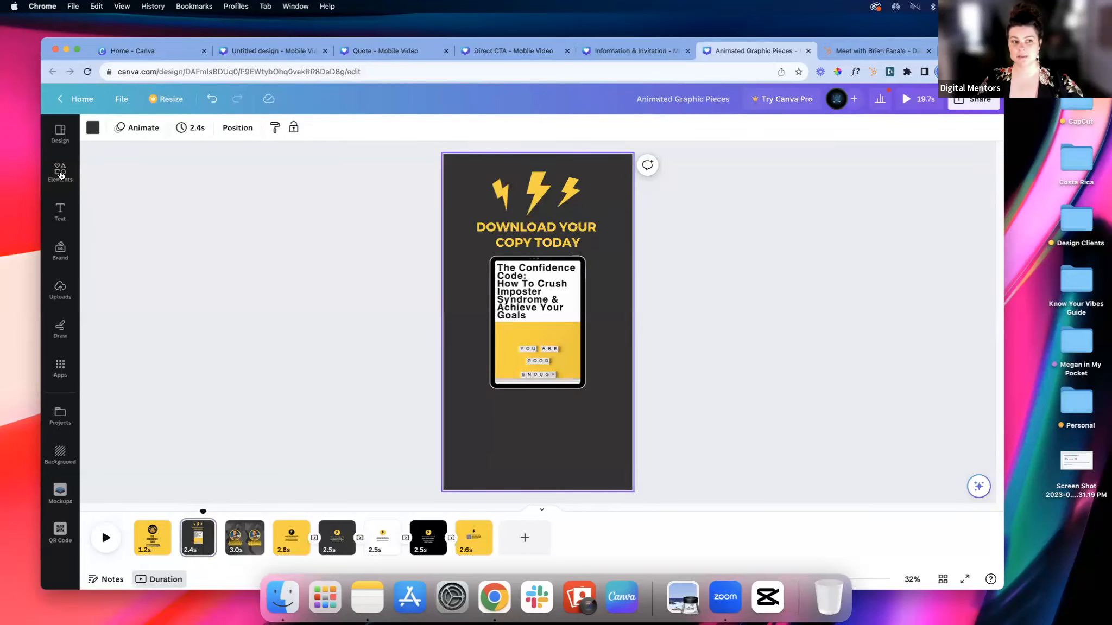
Step: Search the design elements for "tablet frame" and browse all matching frames
{"action": "left_click", "coordinate": [61, 175]}
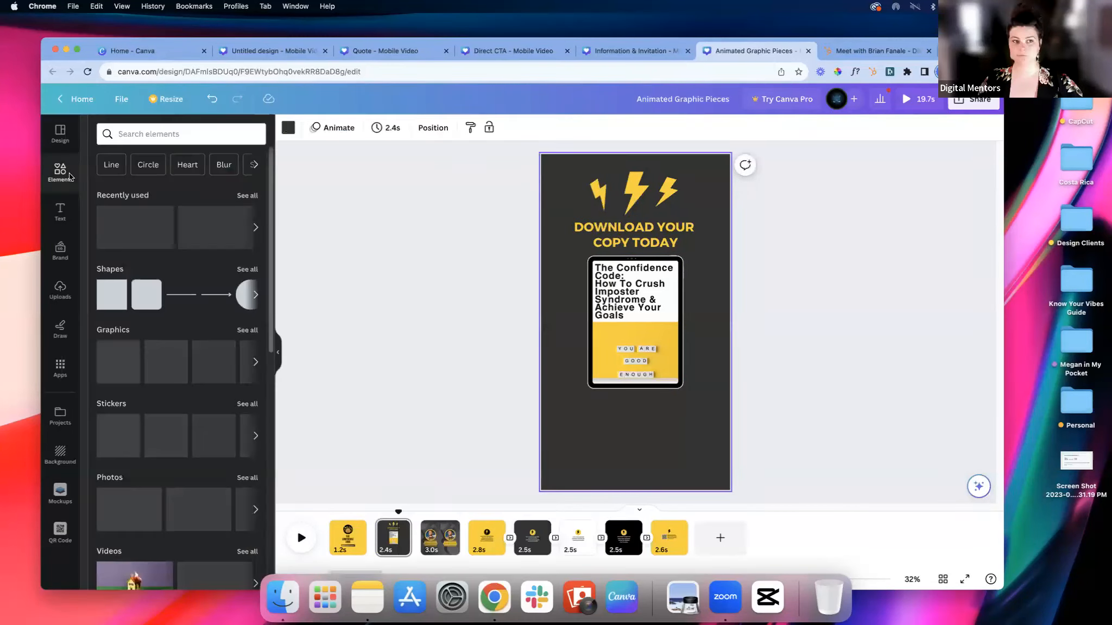
{"action": "left_click", "coordinate": [156, 134]}
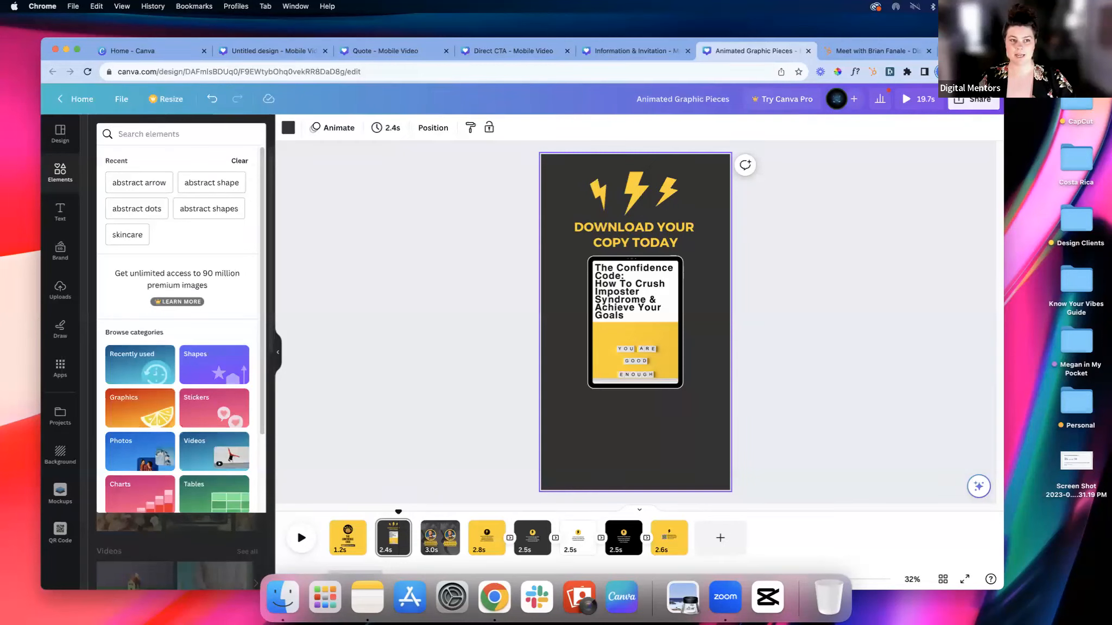
{"action": "type", "text": "tablet frame"}
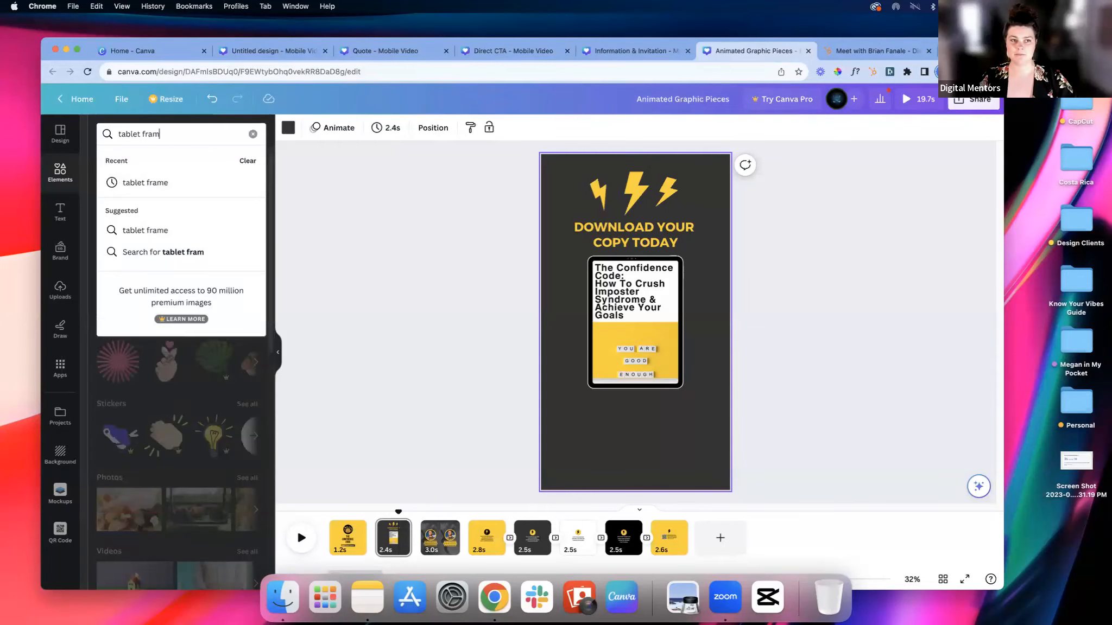
{"action": "key", "text": "Return"}
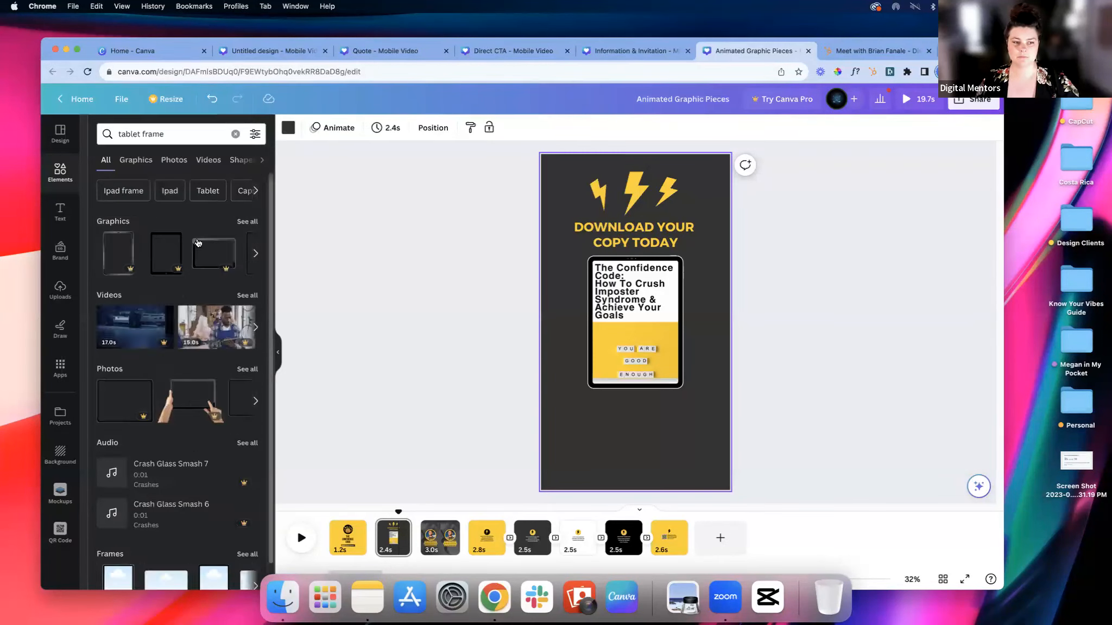
{"action": "scroll", "coordinate": [198, 242], "scroll_direction": "down", "scroll_amount": 1}
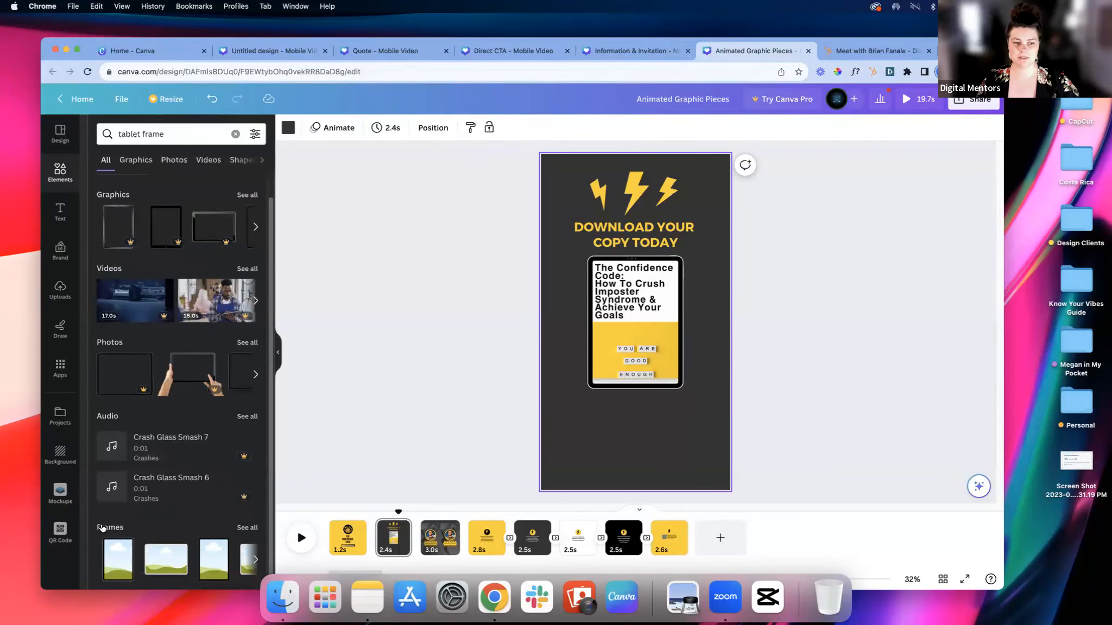
{"action": "left_click", "coordinate": [243, 528]}
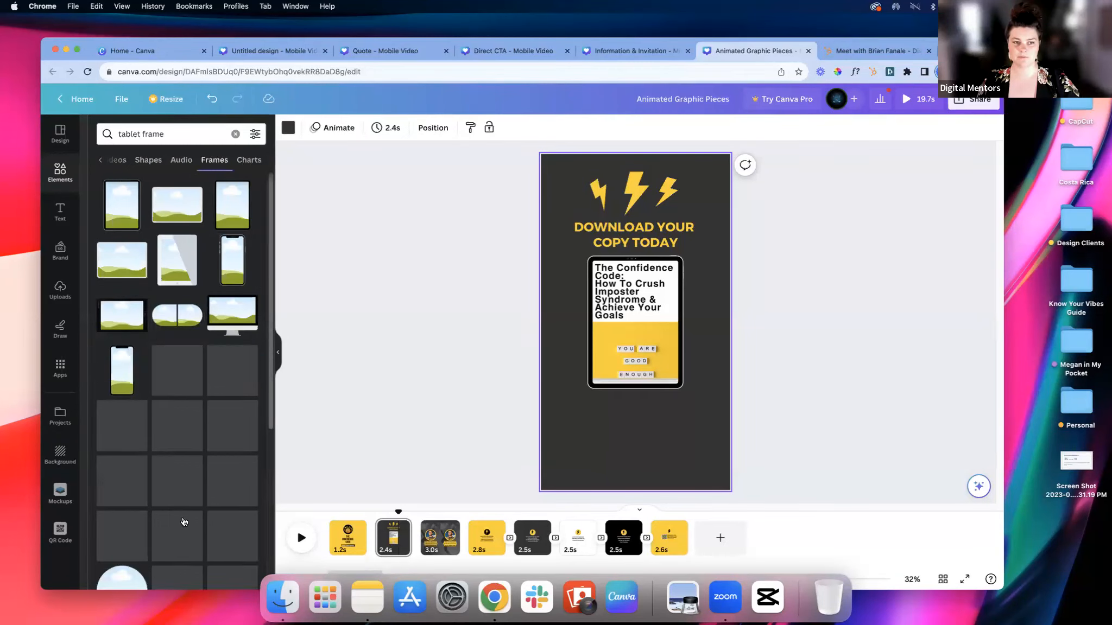
{"action": "scroll", "coordinate": [186, 514], "scroll_direction": "down", "scroll_amount": 2}
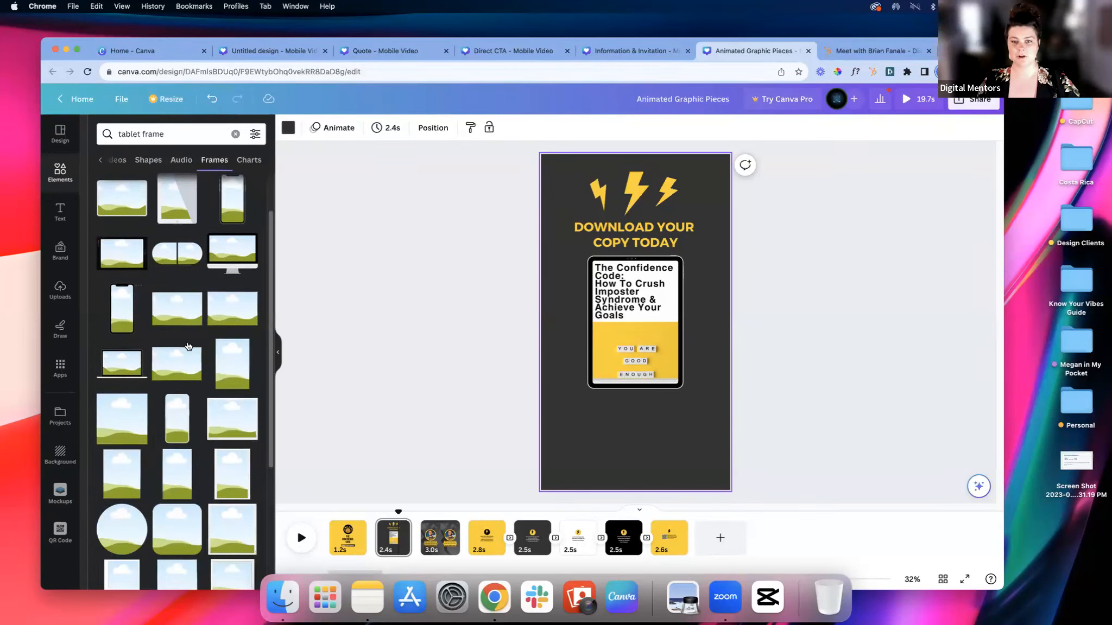
{"action": "scroll", "coordinate": [156, 370], "scroll_direction": "up", "scroll_amount": 2}
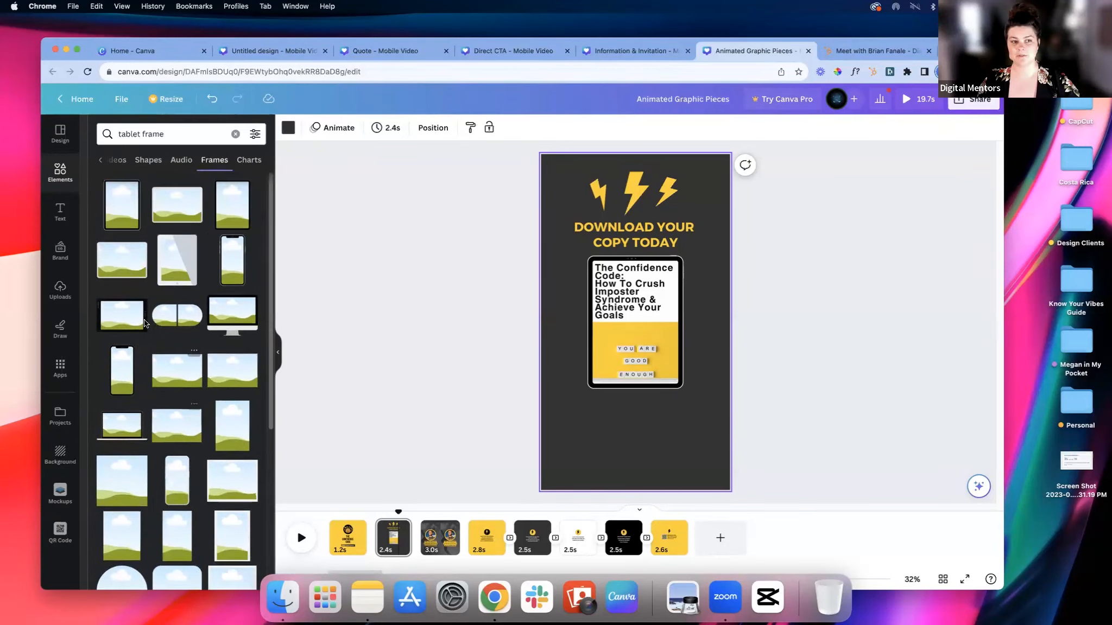
Step: Add the first portrait tablet frame to the second page's lower-right area and fill it with the uploaded Confidence Code cover image
{"action": "left_click", "coordinate": [128, 213]}
{"action": "left_click_drag", "start_coordinate": [638, 306], "coordinate": [672, 395]}
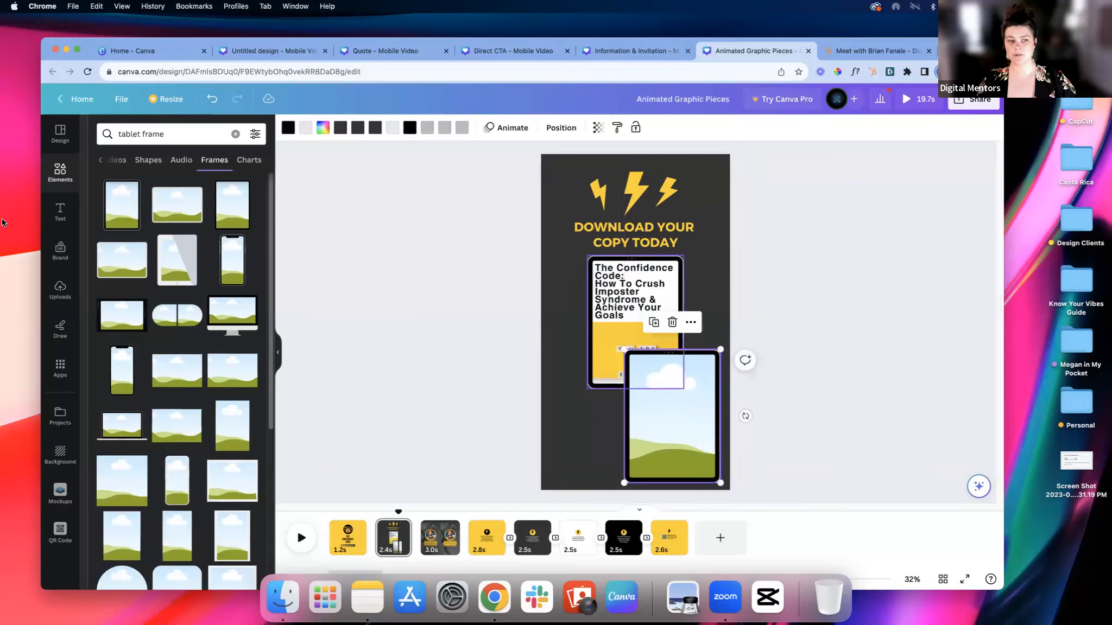
{"action": "left_click", "coordinate": [59, 290]}
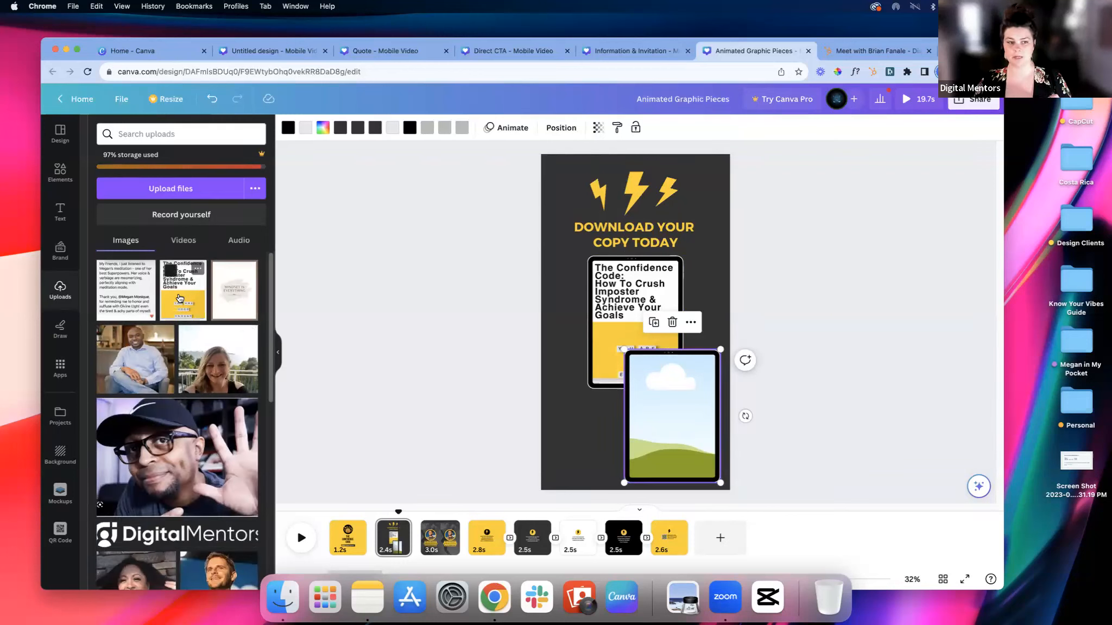
{"action": "left_click_drag", "start_coordinate": [202, 308], "coordinate": [677, 399]}
{"action": "left_click", "coordinate": [744, 414]}
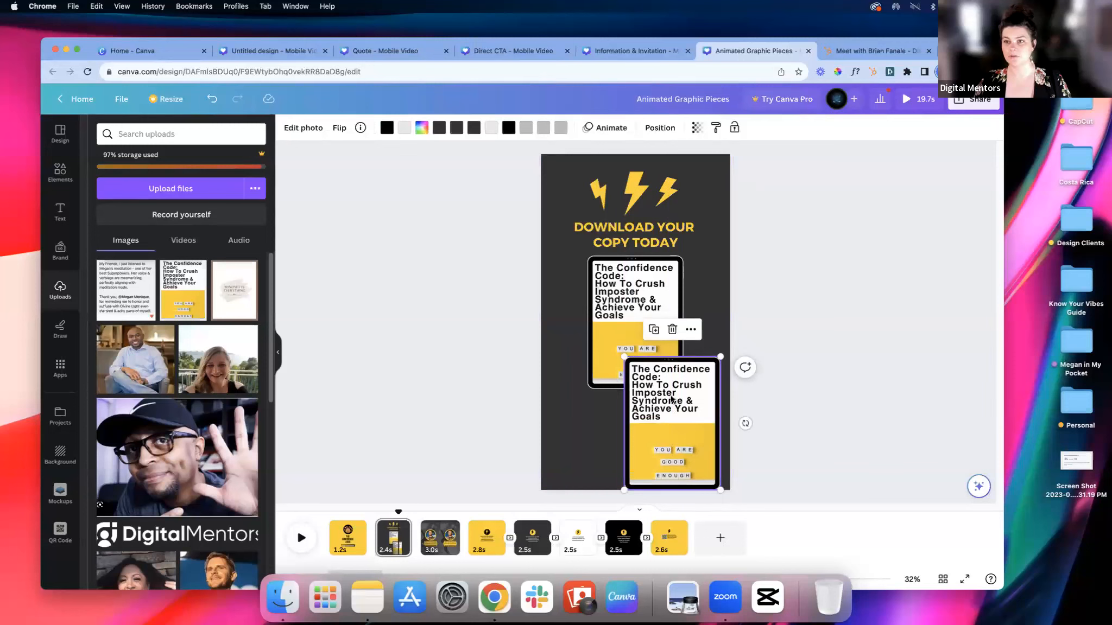
Step: Try a laptop frame from the "tablet frame" results on the second page and delete it
{"action": "left_click", "coordinate": [673, 330]}
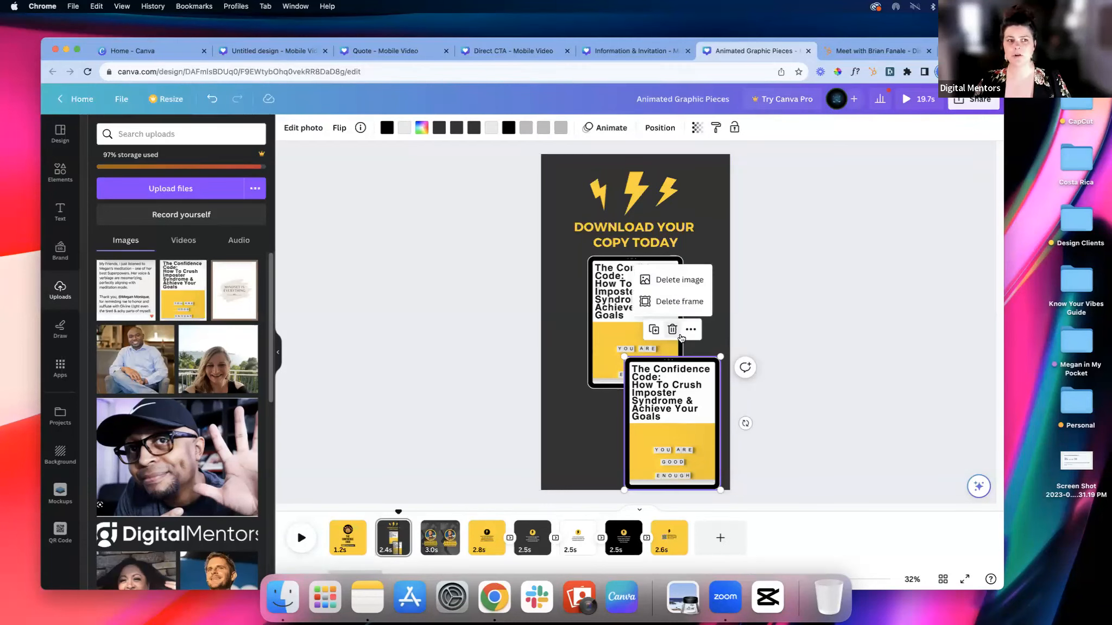
{"action": "left_click", "coordinate": [61, 174]}
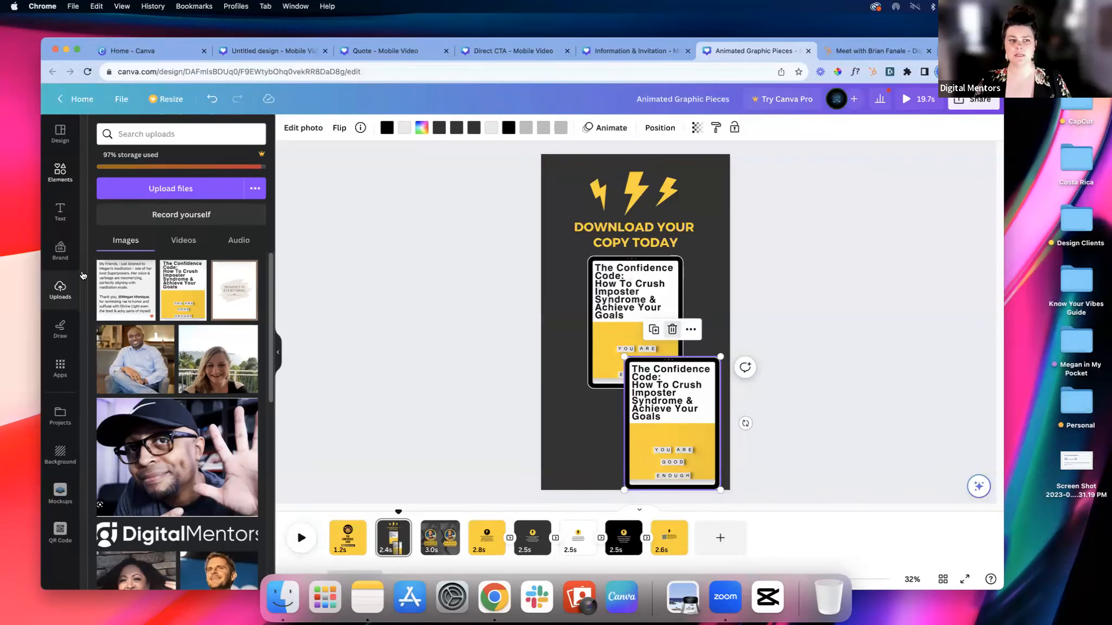
{"action": "scroll", "coordinate": [175, 415], "scroll_direction": "down", "scroll_amount": 1}
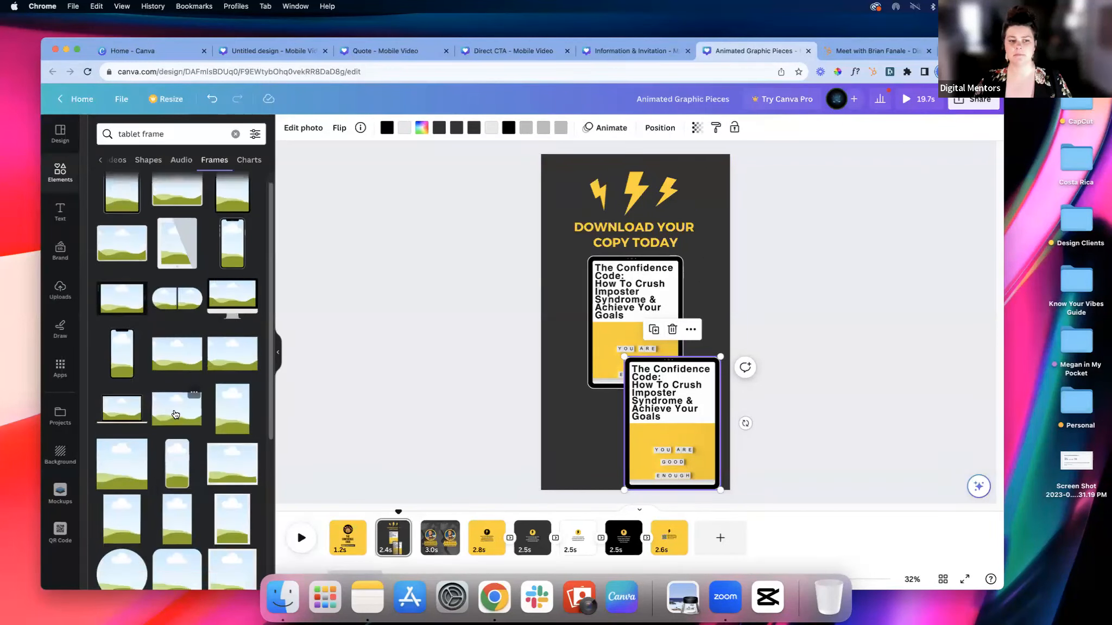
{"action": "scroll", "coordinate": [176, 414], "scroll_direction": "down", "scroll_amount": 5}
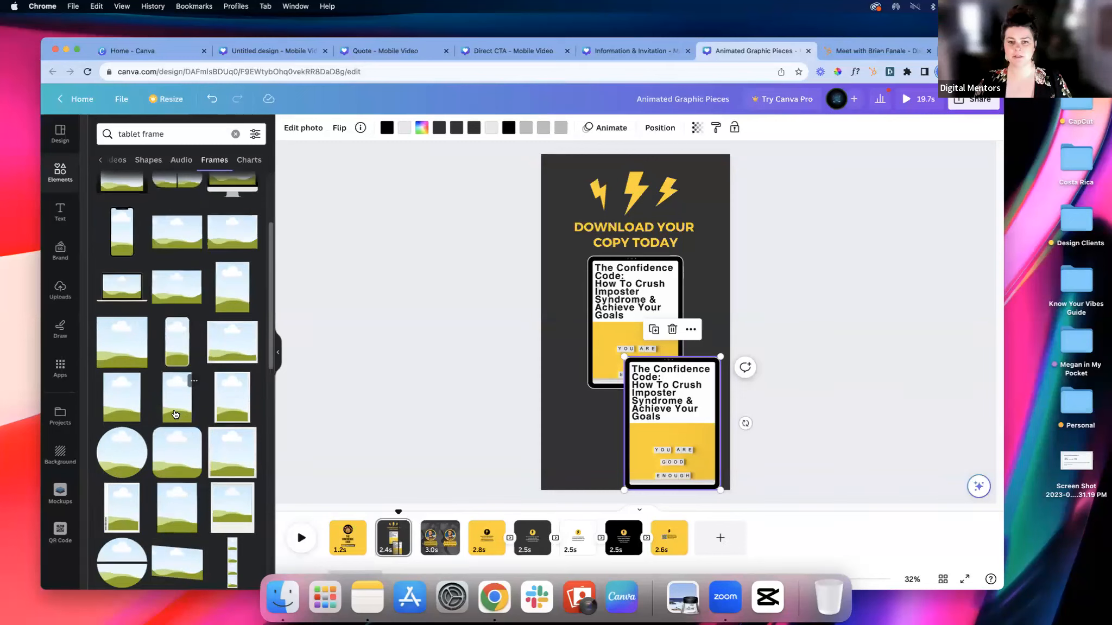
{"action": "left_click", "coordinate": [122, 287]}
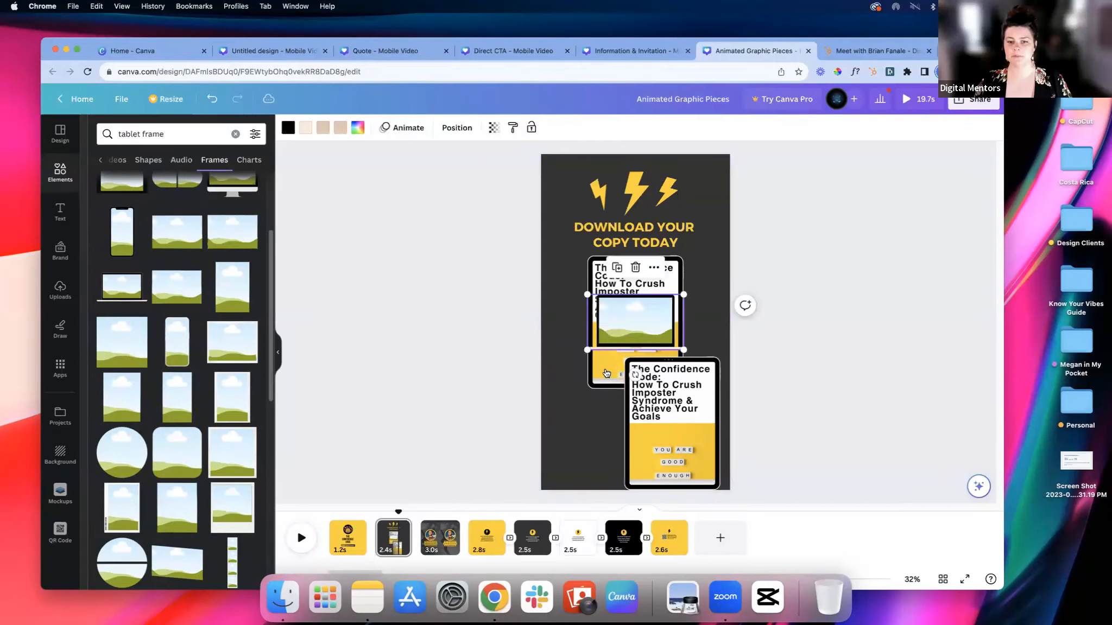
{"action": "left_click_drag", "start_coordinate": [630, 323], "coordinate": [588, 413]}
{"action": "key", "text": "Delete"}
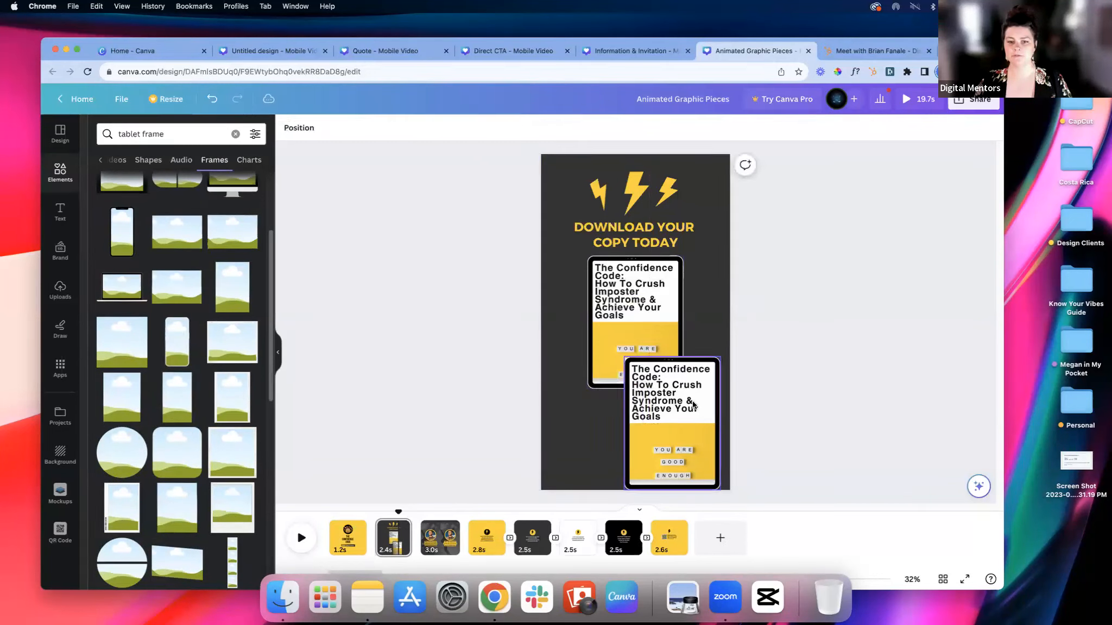
Step: Delete the extra tablet mockup in the second page's lower-right area and play the page with the remaining mockup
{"action": "left_click", "coordinate": [690, 405]}
{"action": "left_click", "coordinate": [672, 329]}
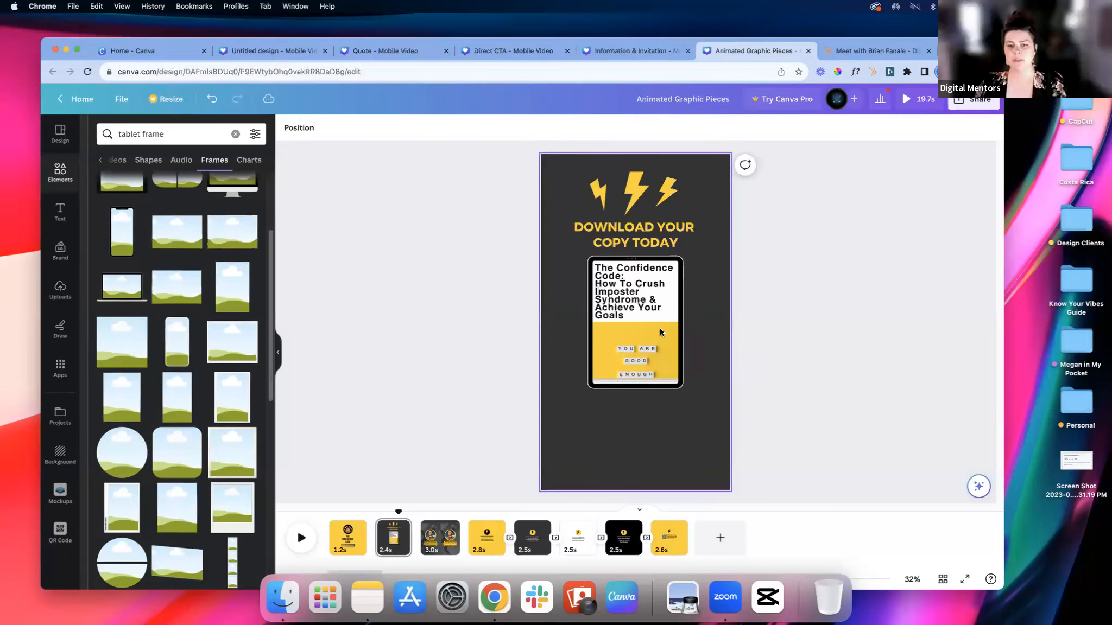
{"action": "left_click", "coordinate": [658, 321]}
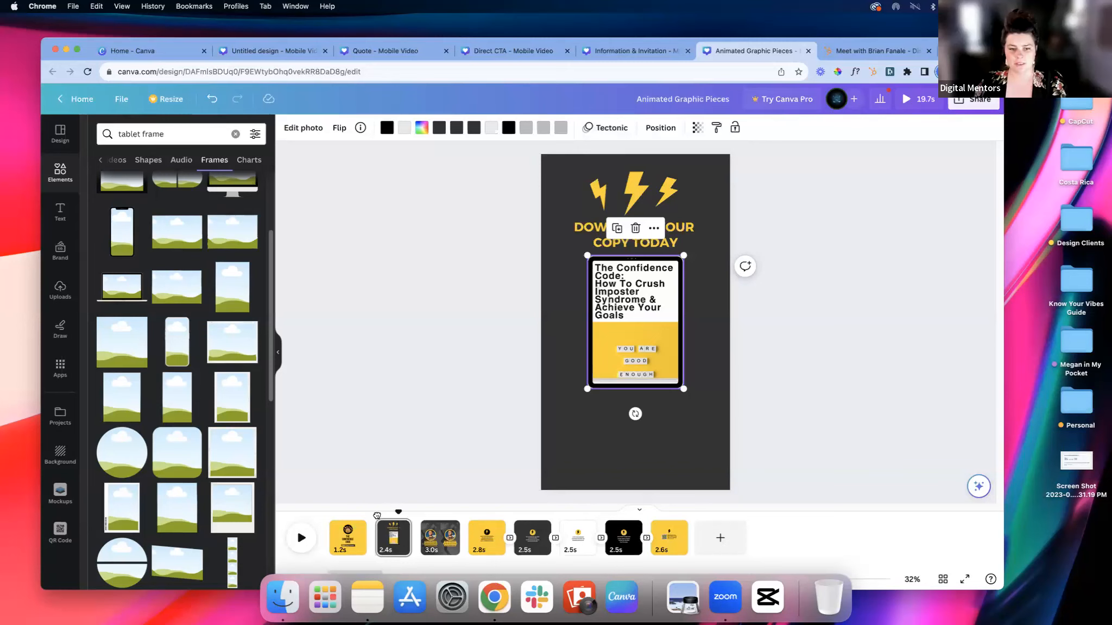
{"action": "left_click", "coordinate": [297, 542]}
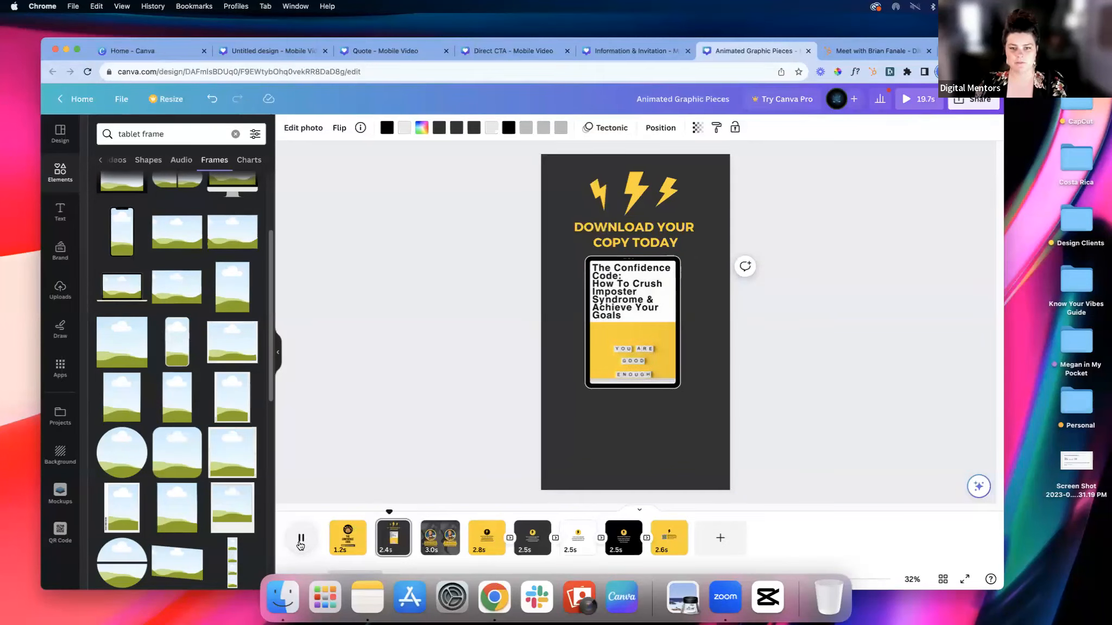
Step: Examine the third page's timing, locked background photo and highlighted caption below the circular portrait
{"action": "left_click", "coordinate": [433, 553]}
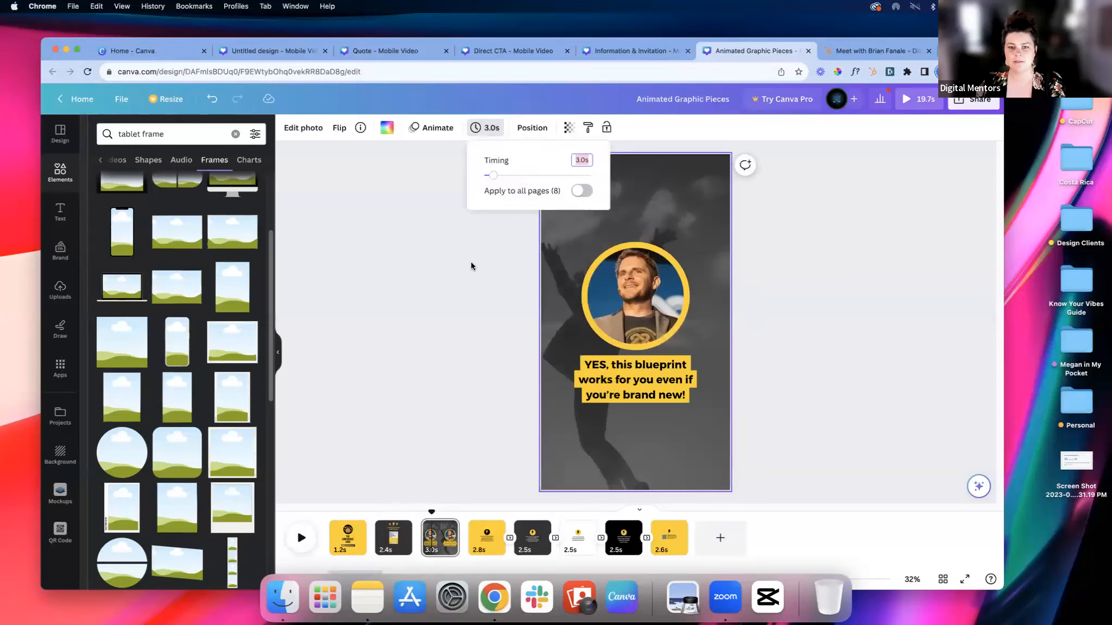
{"action": "left_click", "coordinate": [656, 432]}
{"action": "left_click", "coordinate": [652, 438]}
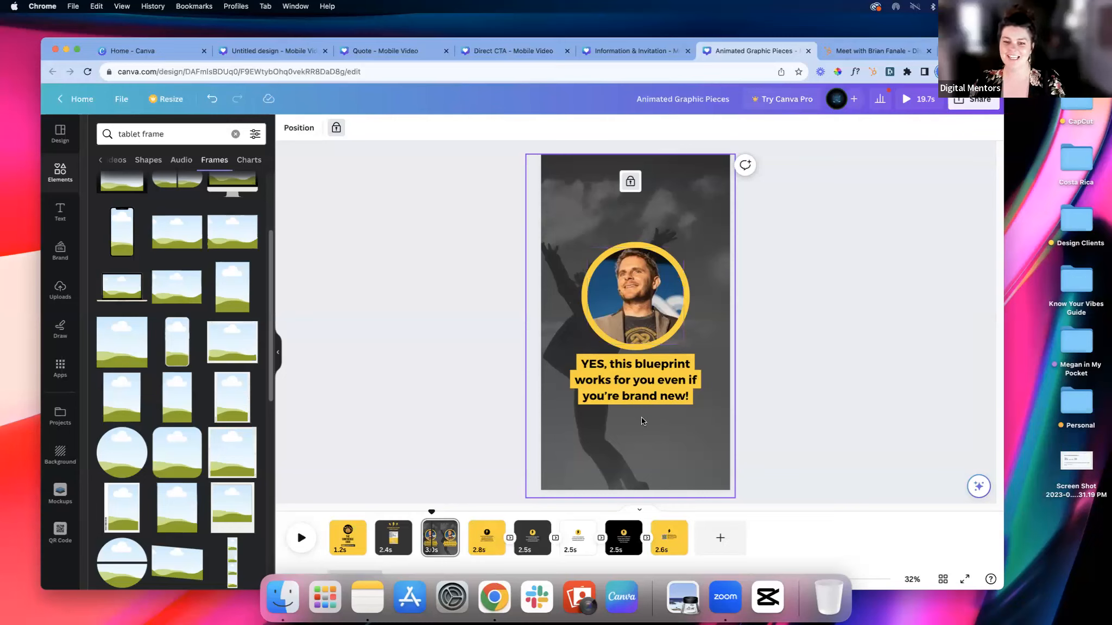
{"action": "left_click", "coordinate": [645, 391]}
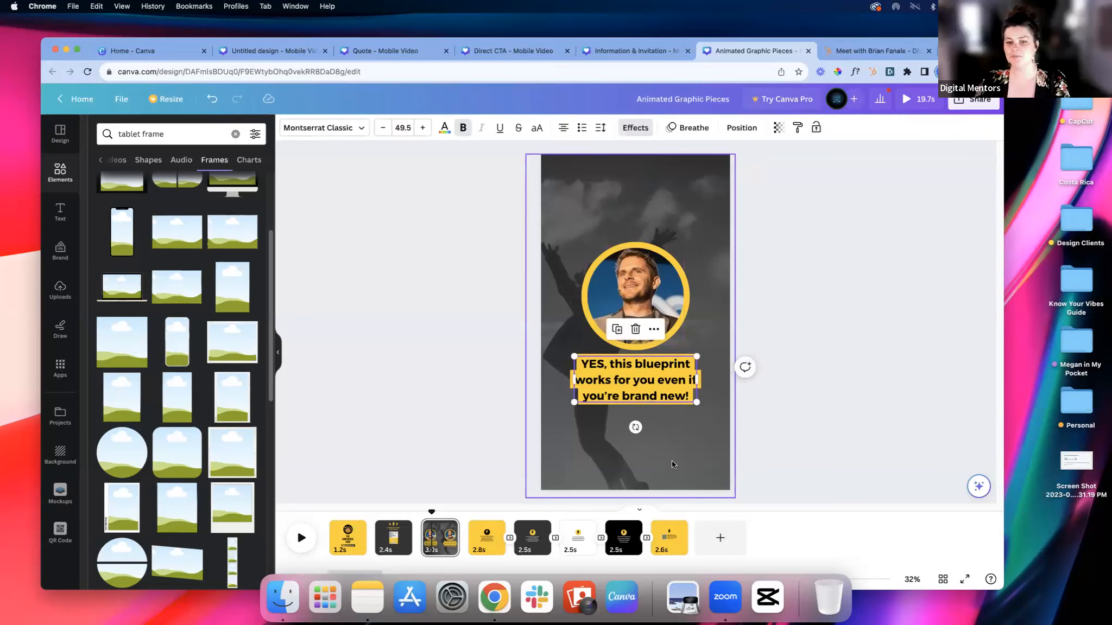
Step: Examine the fourth to eighth pages one by one, covering the lightning-bolt tip pages and the closing QR code page
{"action": "left_click", "coordinate": [485, 550]}
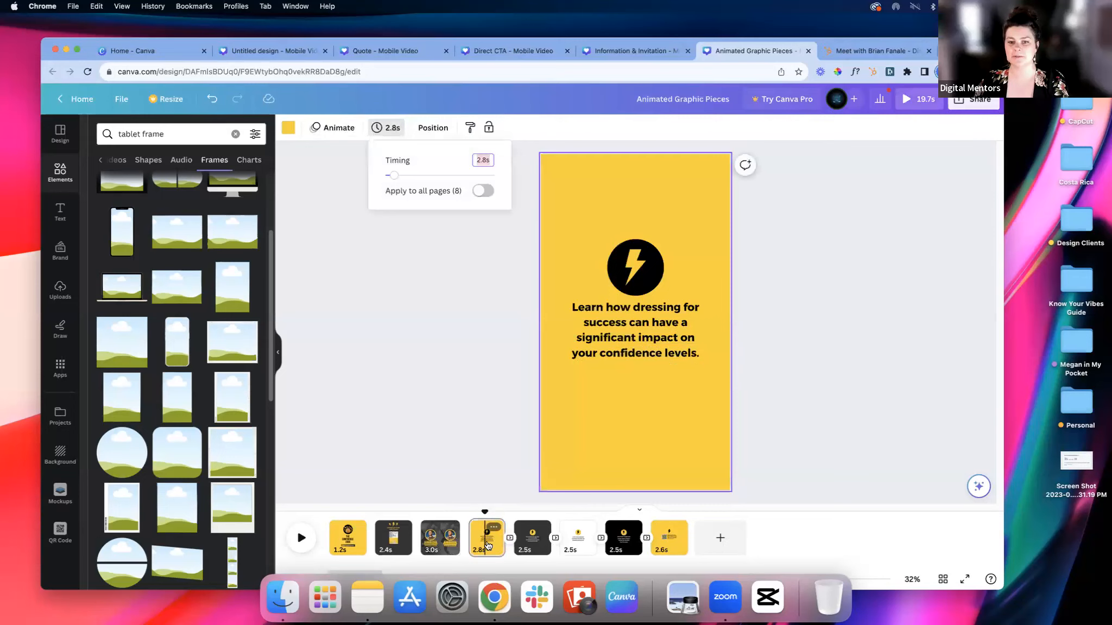
{"action": "left_click", "coordinate": [629, 431]}
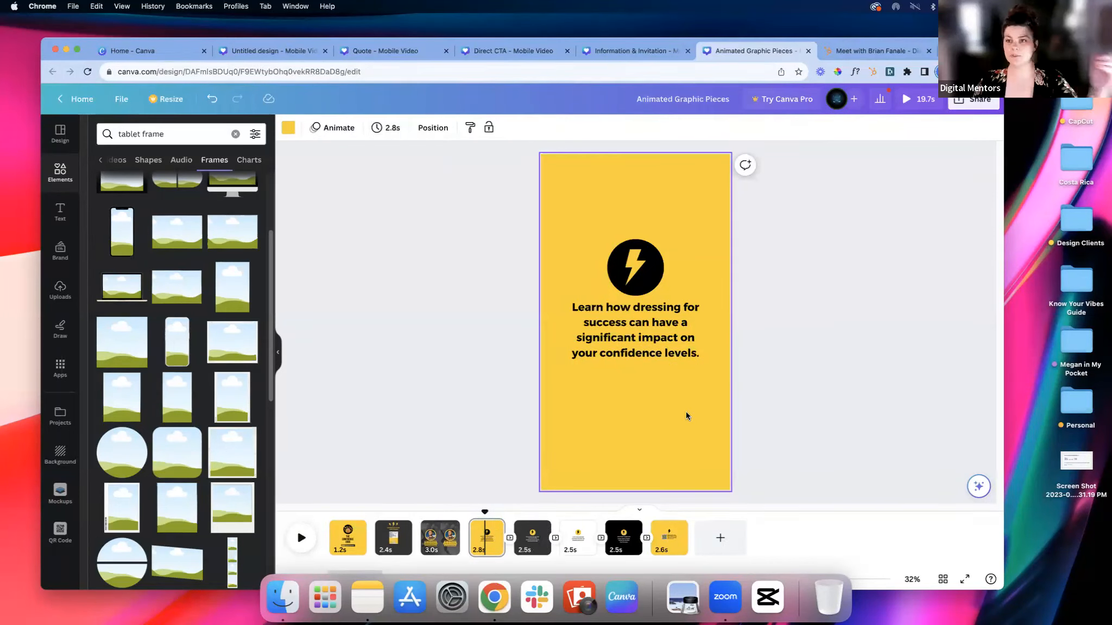
{"action": "left_click", "coordinate": [651, 324]}
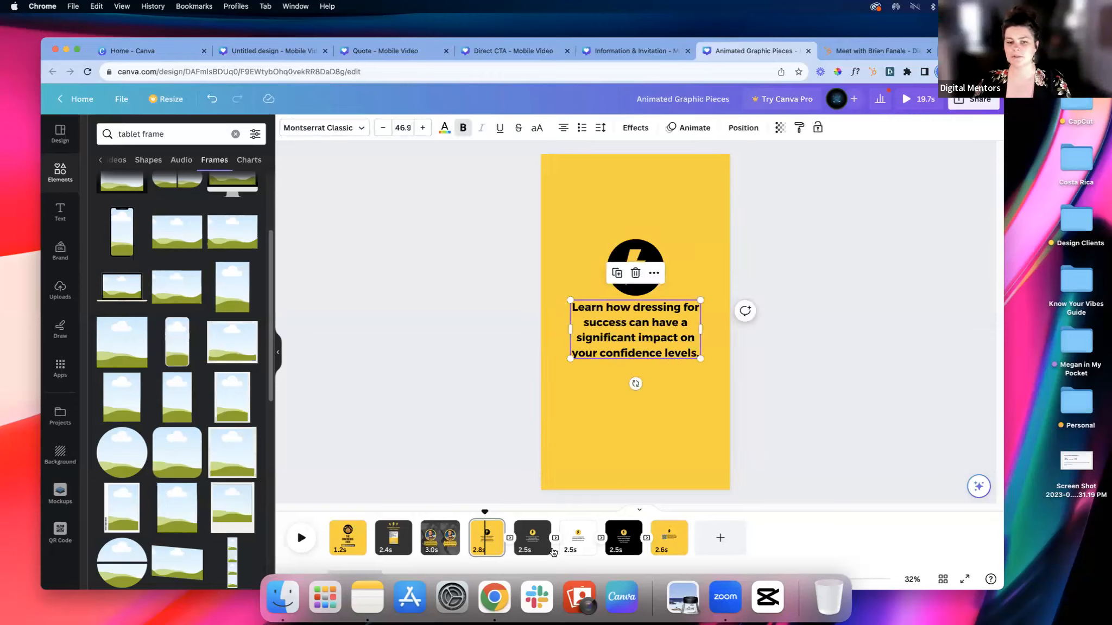
{"action": "left_click", "coordinate": [532, 552]}
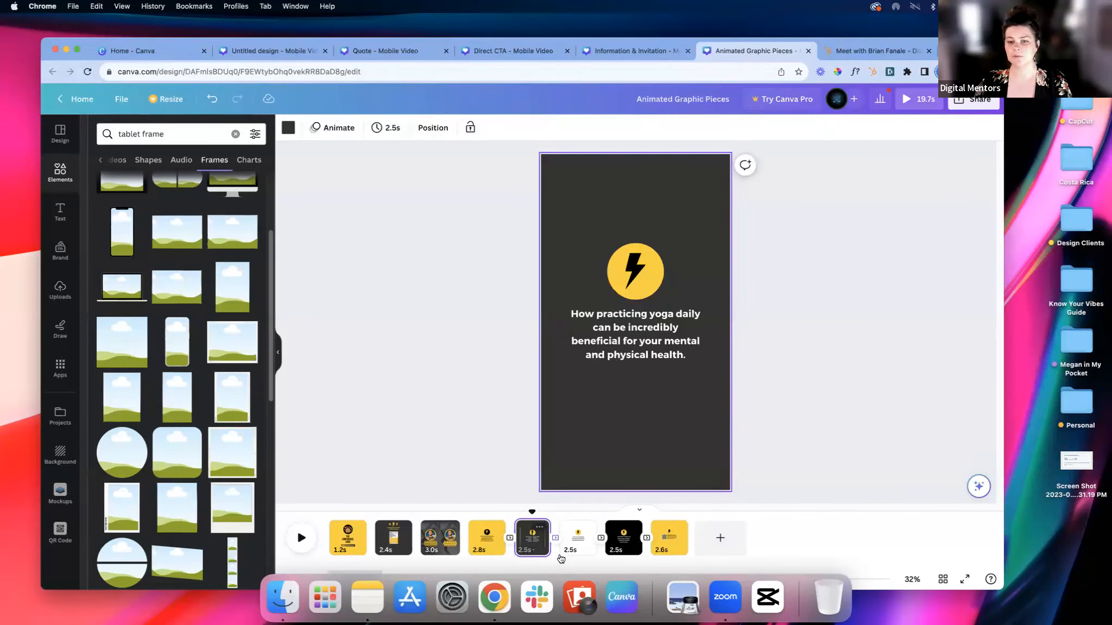
{"action": "left_click", "coordinate": [577, 546]}
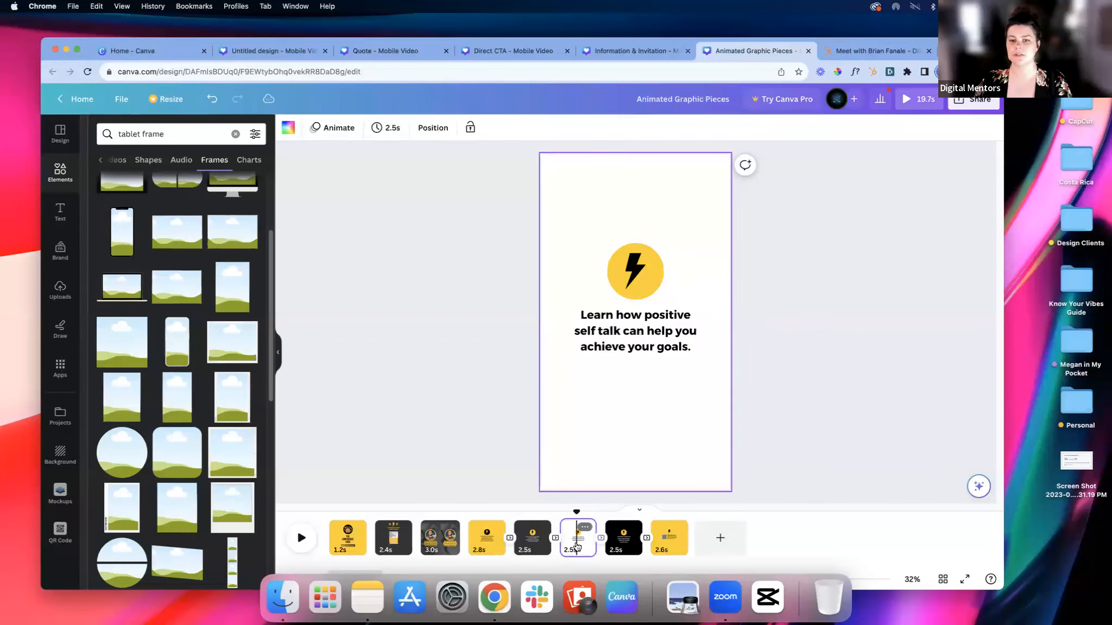
{"action": "left_click", "coordinate": [627, 547]}
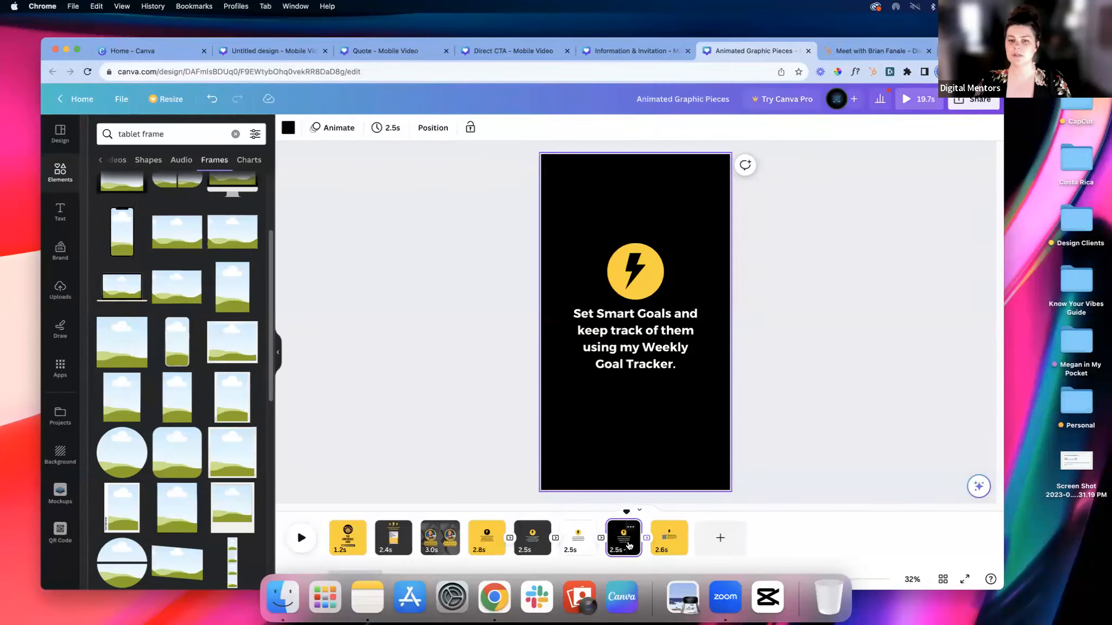
{"action": "left_click", "coordinate": [674, 542]}
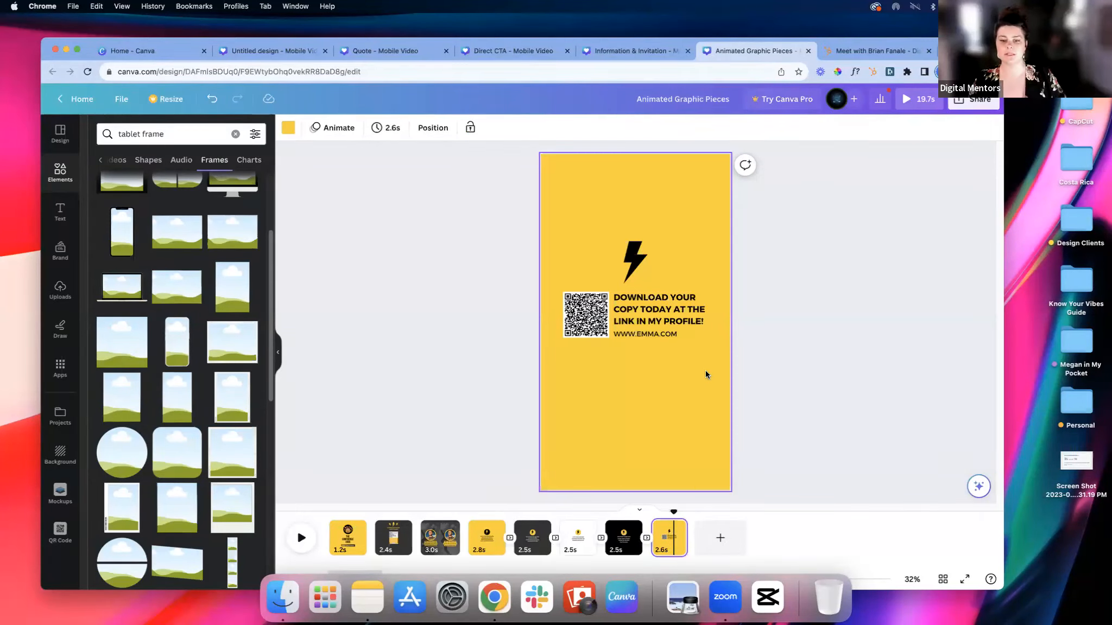
{"action": "left_click", "coordinate": [775, 354]}
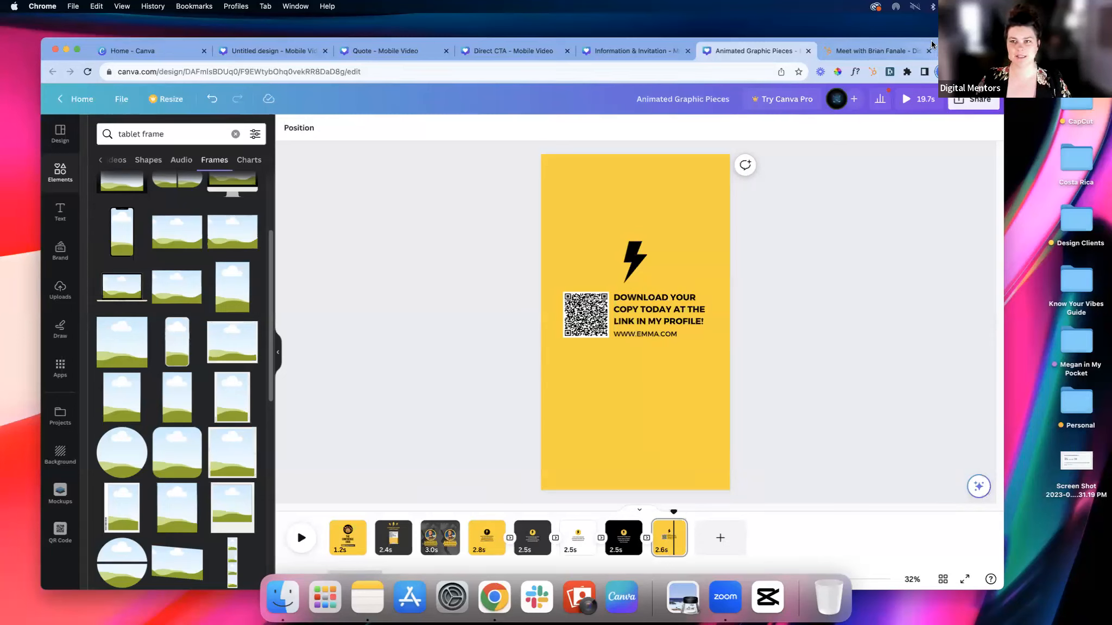
Step: Switch to the Information & Invitation design and review its "workshop" template search and results
{"action": "left_click", "coordinate": [659, 56]}
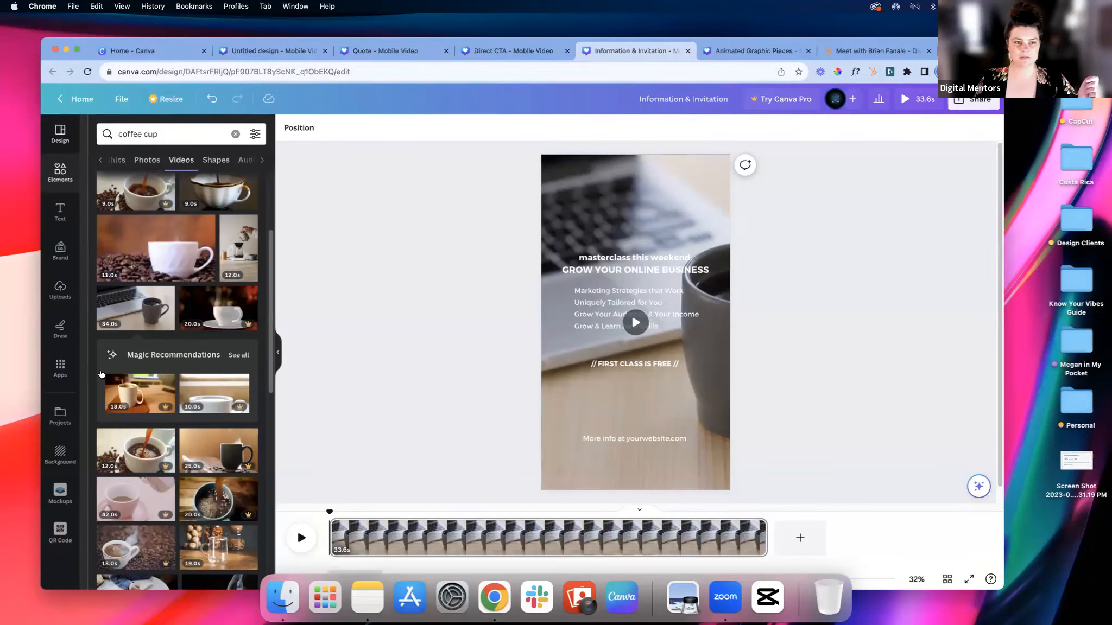
{"action": "left_click", "coordinate": [127, 403]}
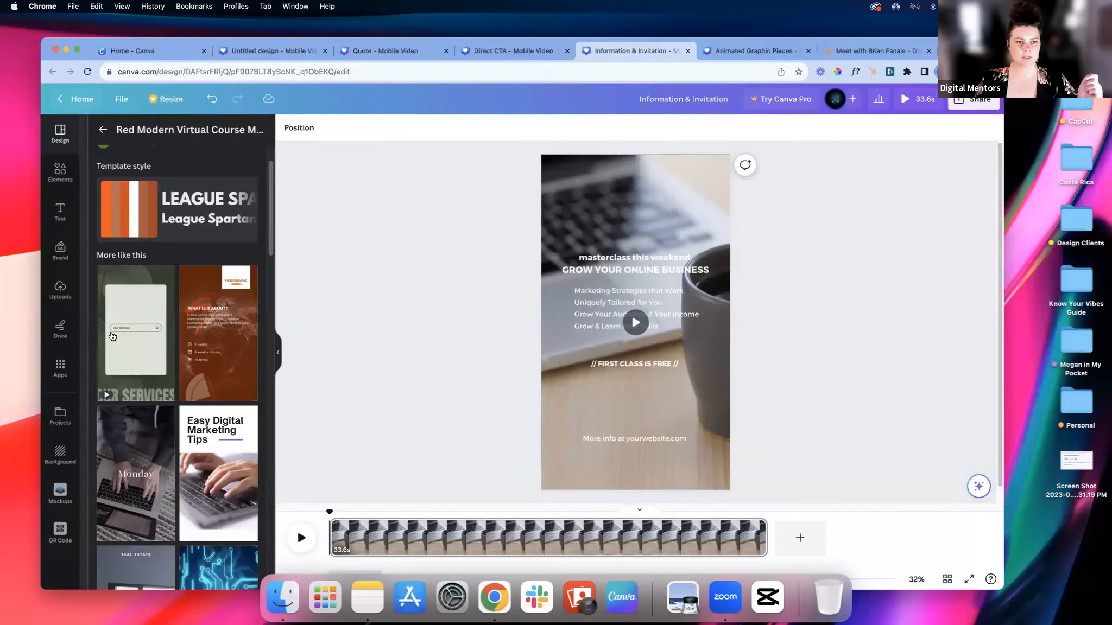
{"action": "left_click", "coordinate": [103, 130]}
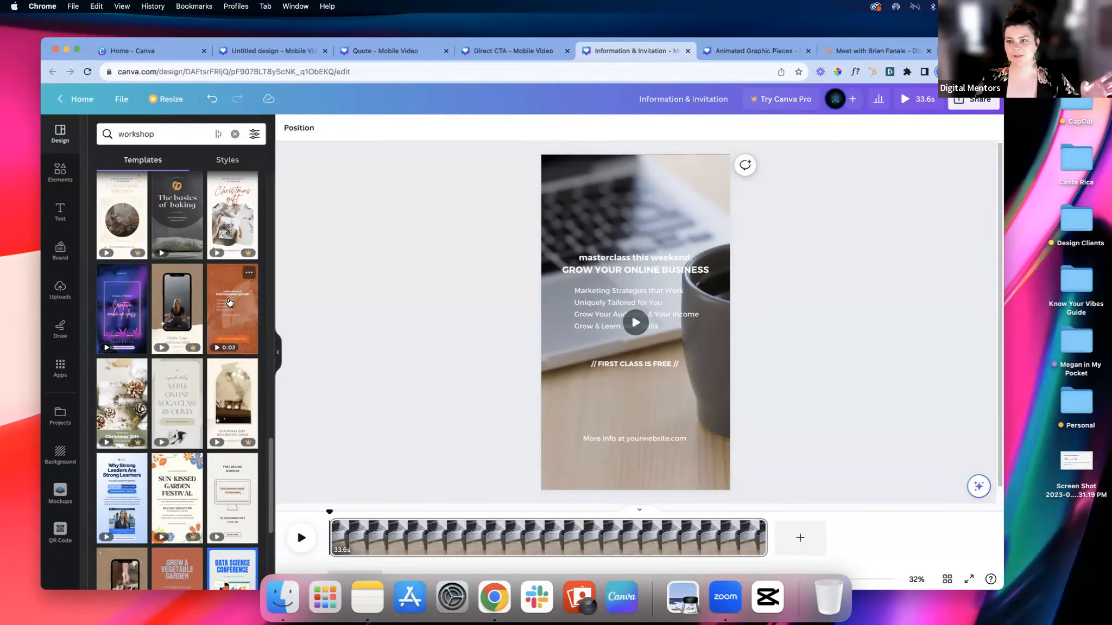
{"action": "left_click", "coordinate": [180, 135]}
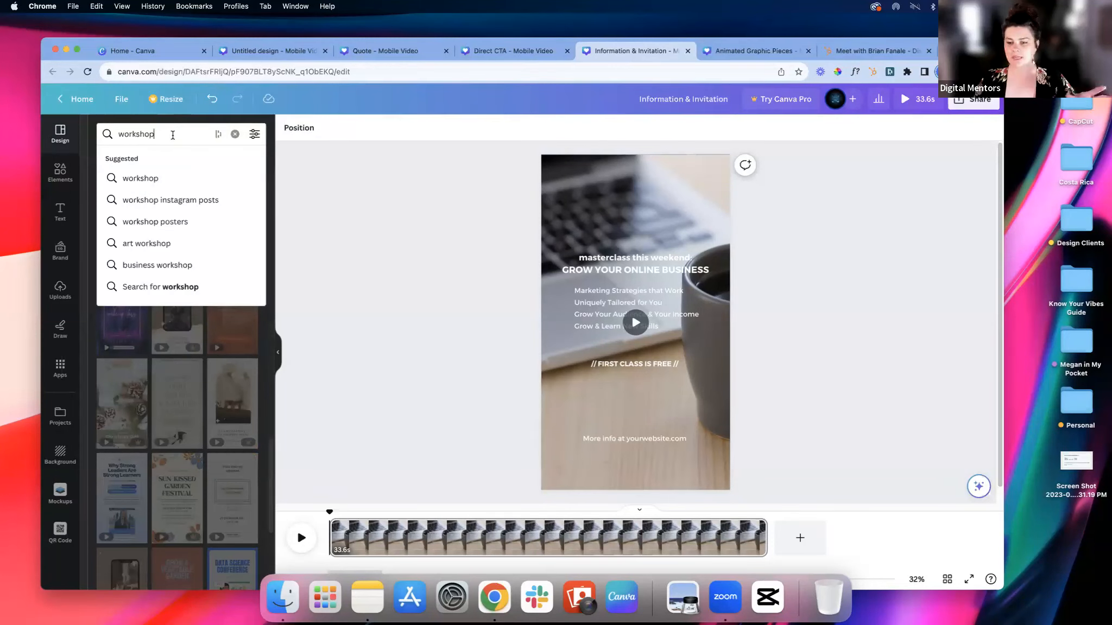
{"action": "left_click", "coordinate": [308, 320]}
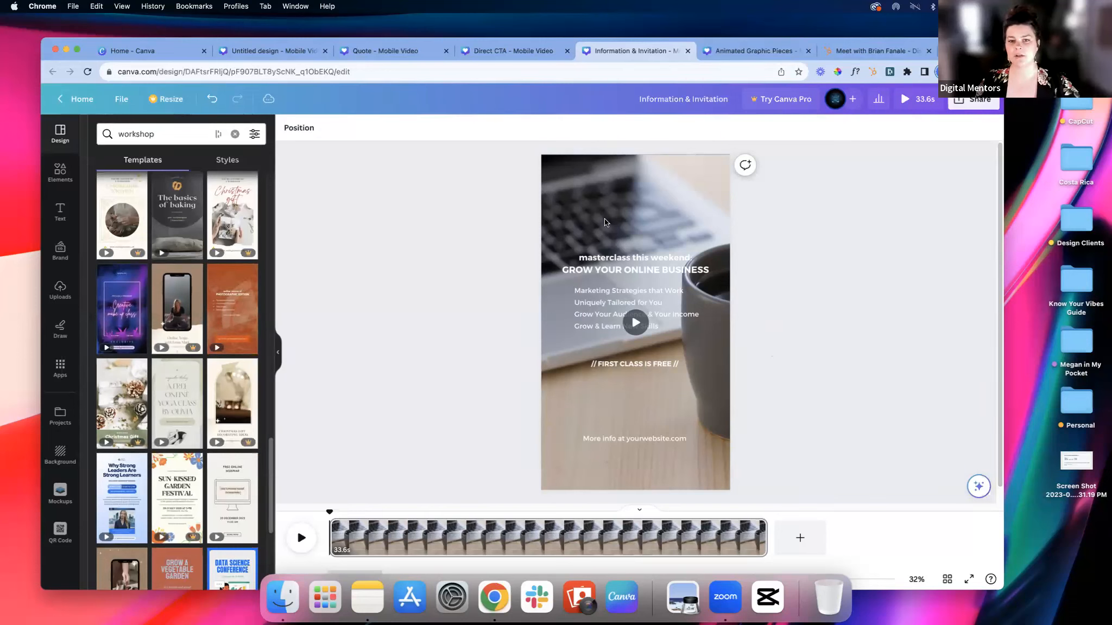
Step: Review the "coffee cup" video results and play the masterclass page with its laptop-and-mug background video
{"action": "left_click", "coordinate": [60, 173]}
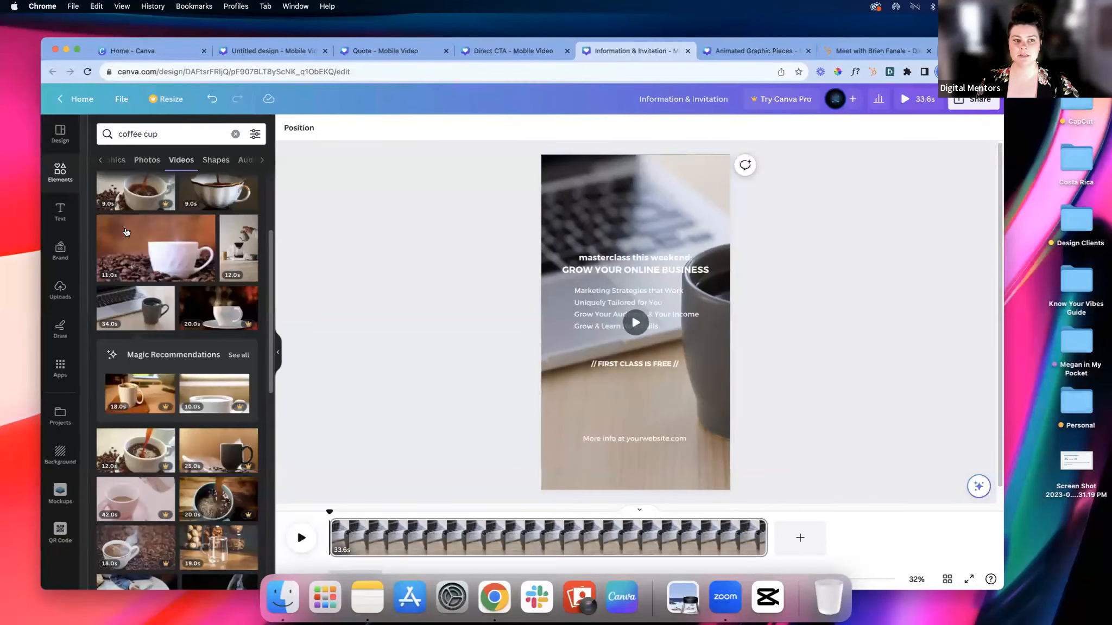
{"action": "left_click", "coordinate": [179, 131]}
{"action": "left_click", "coordinate": [277, 282]}
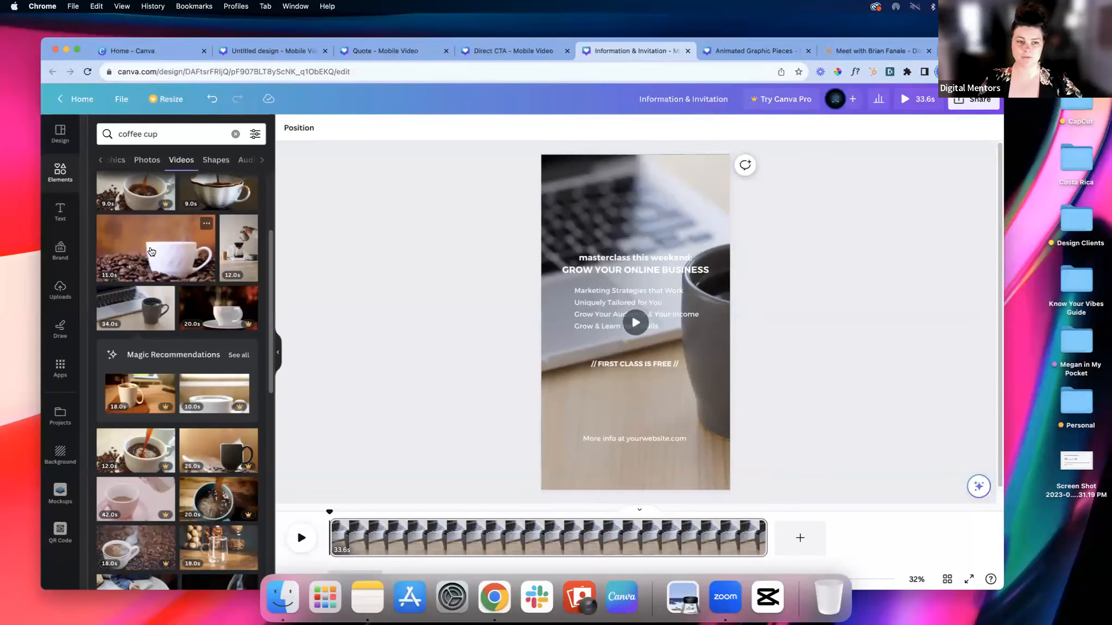
{"action": "left_click", "coordinate": [678, 171]}
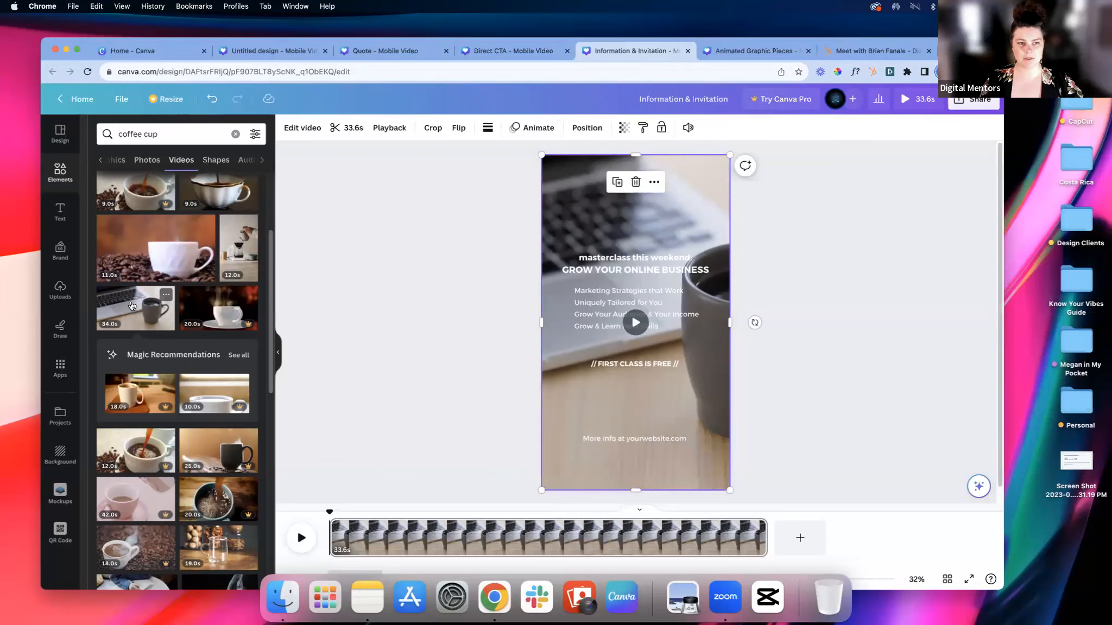
{"action": "left_click", "coordinate": [301, 535]}
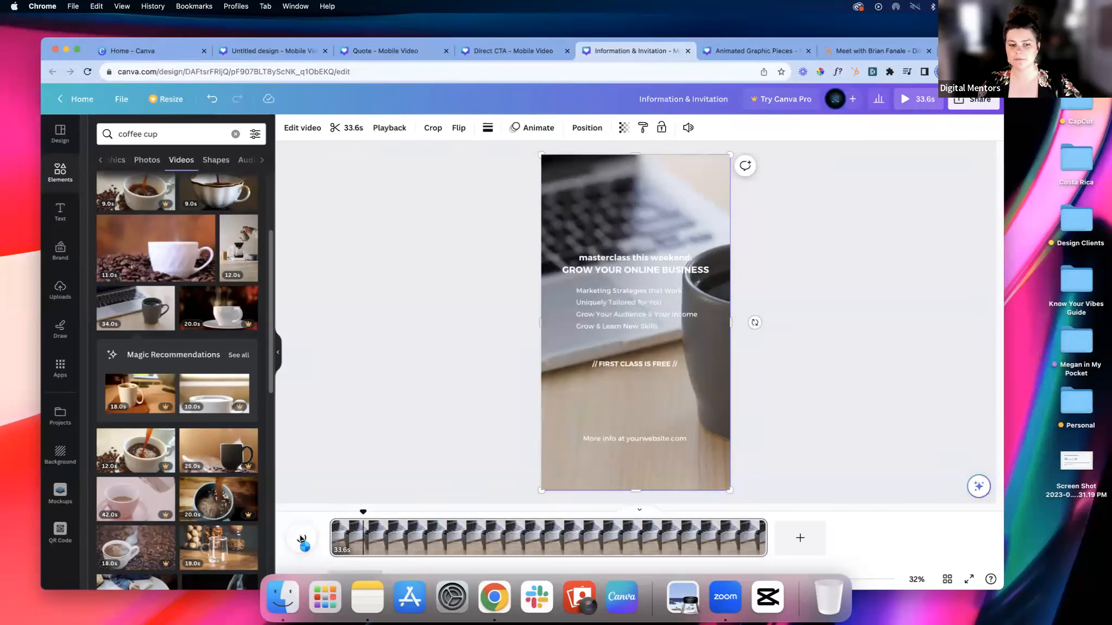
{"action": "left_click", "coordinate": [434, 410]}
{"action": "left_click", "coordinate": [699, 218]}
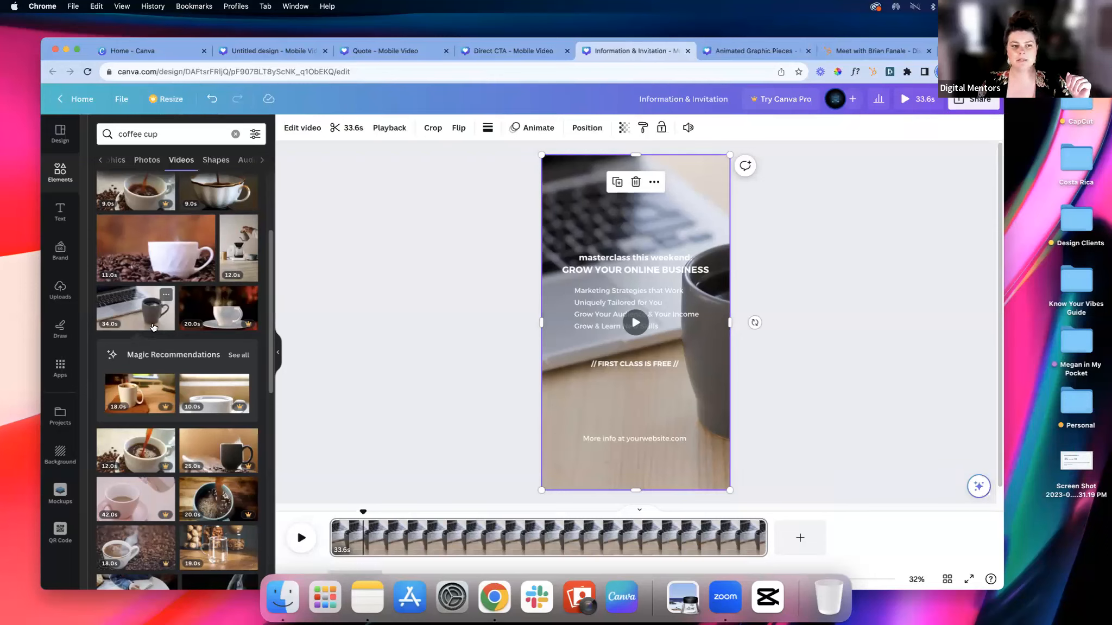
Step: Try the 19.0s coffee-pouring video enlarged across the masterclass page's lower half, and delete it
{"action": "scroll", "coordinate": [154, 329], "scroll_direction": "down", "scroll_amount": 1}
{"action": "scroll", "coordinate": [154, 329], "scroll_direction": "down", "scroll_amount": 2}
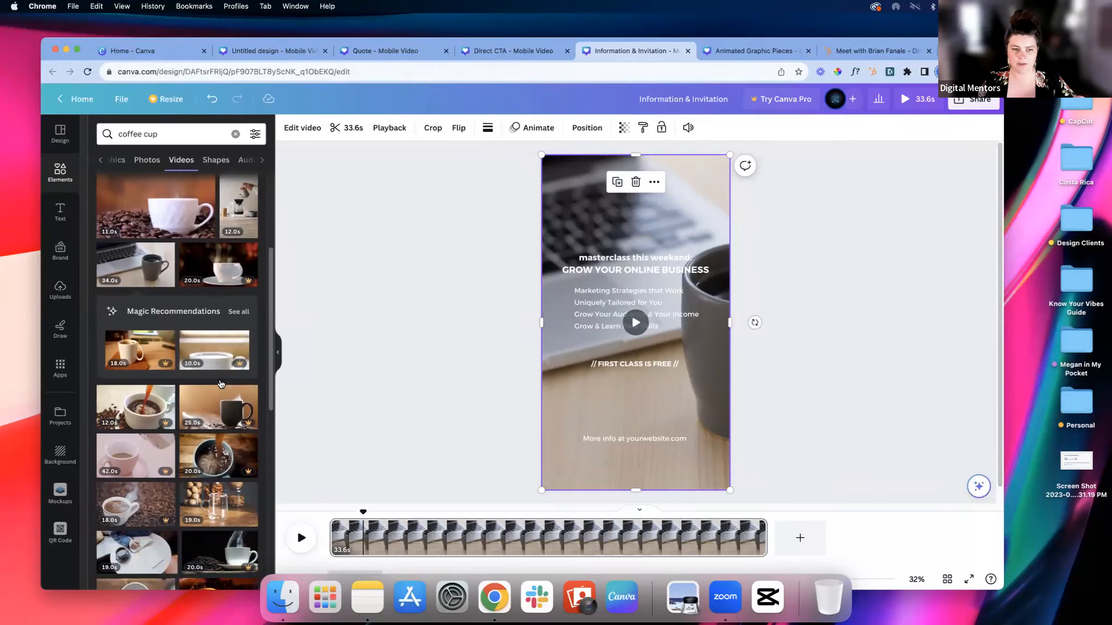
{"action": "scroll", "coordinate": [220, 386], "scroll_direction": "down", "scroll_amount": 5}
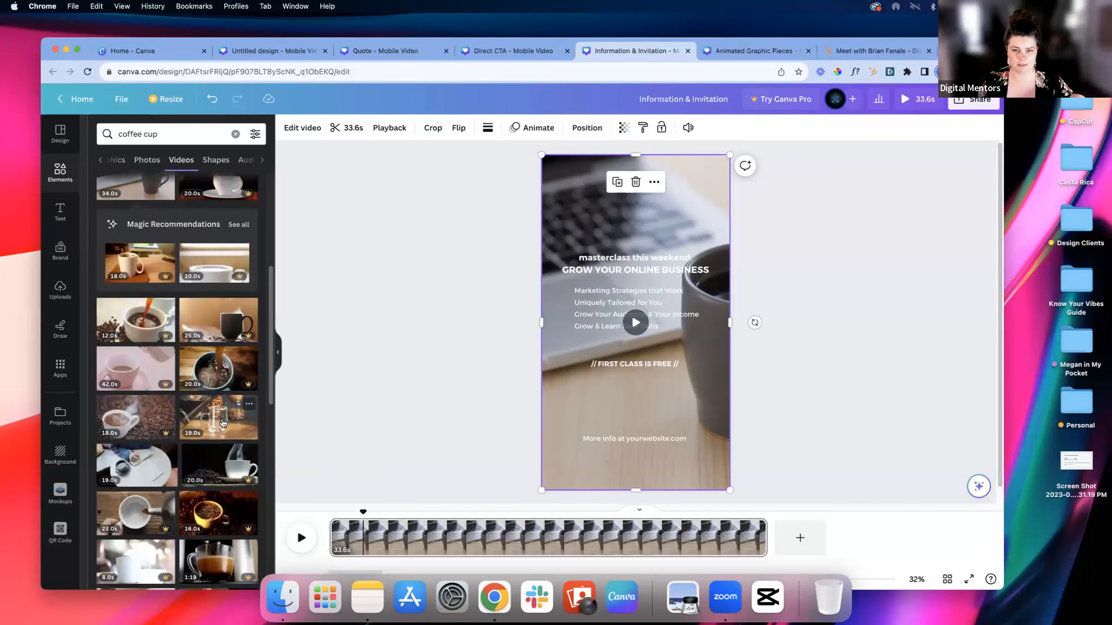
{"action": "scroll", "coordinate": [217, 407], "scroll_direction": "down", "scroll_amount": 1}
{"action": "left_click", "coordinate": [218, 405]}
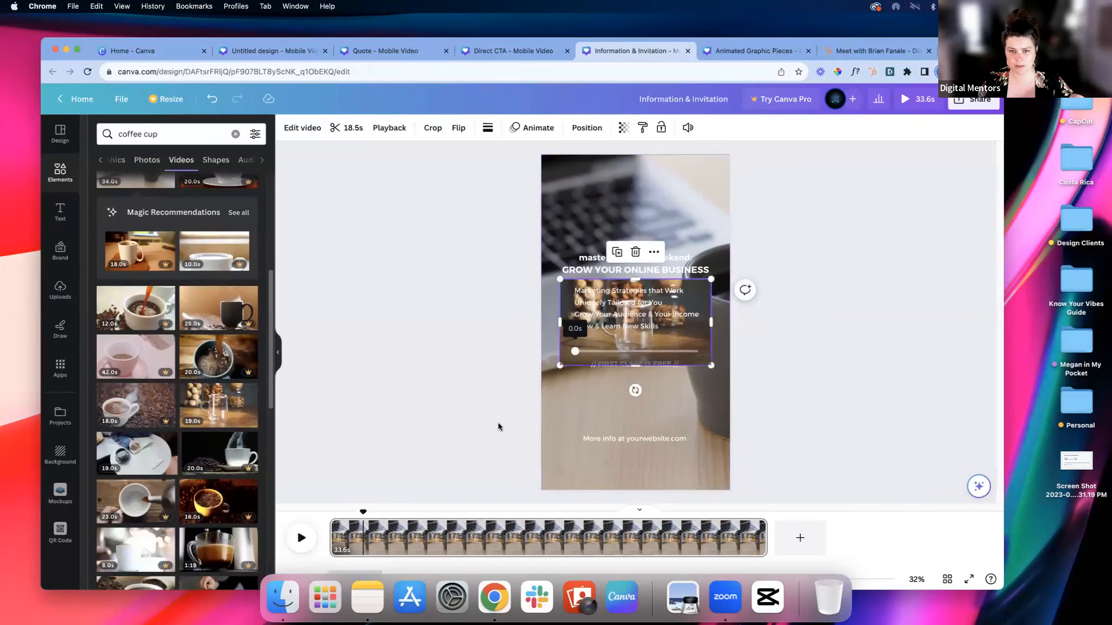
{"action": "left_click_drag", "start_coordinate": [560, 365], "coordinate": [467, 450]}
{"action": "left_click_drag", "start_coordinate": [636, 407], "coordinate": [697, 445]}
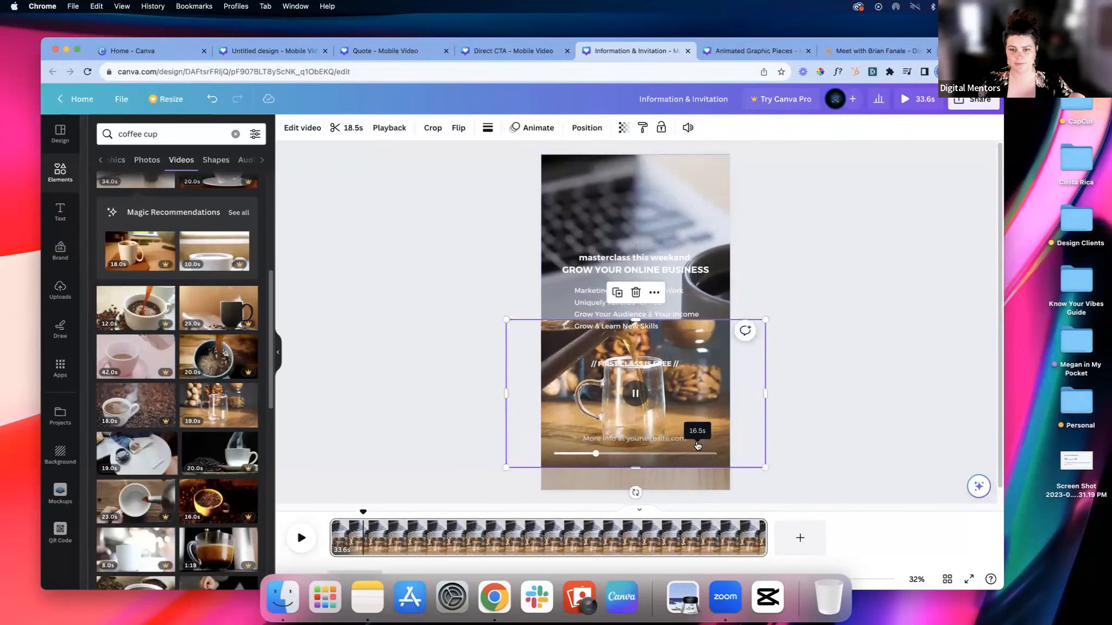
{"action": "left_click", "coordinate": [635, 293]}
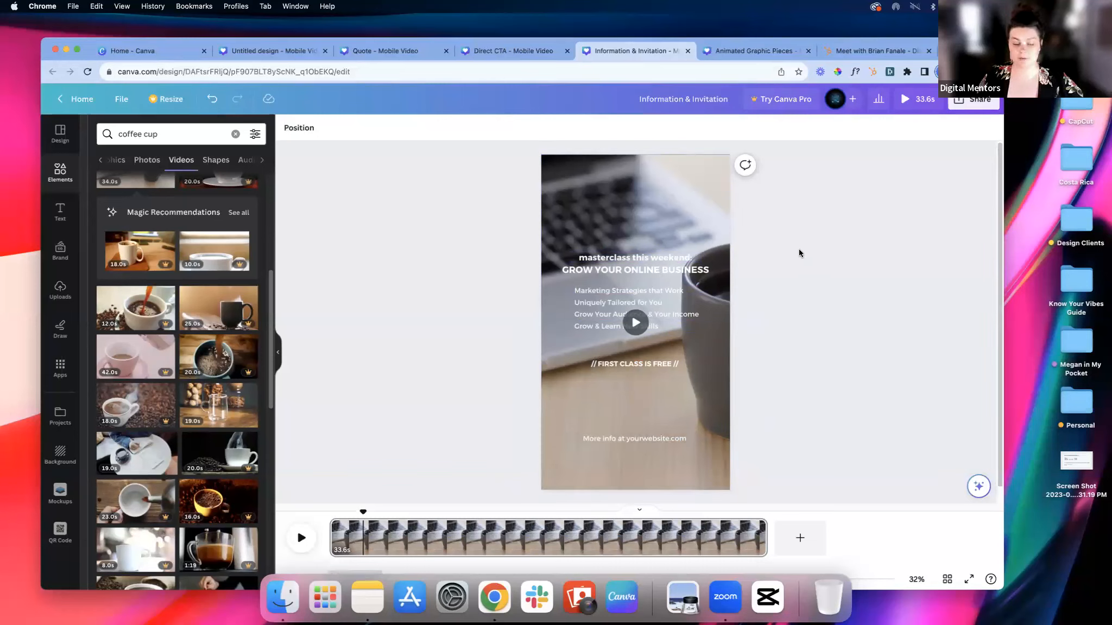
Step: Set all the text lines on the masterclass page, from the heading to the website line, in the Montserrat Classic font
{"action": "left_click", "coordinate": [667, 271]}
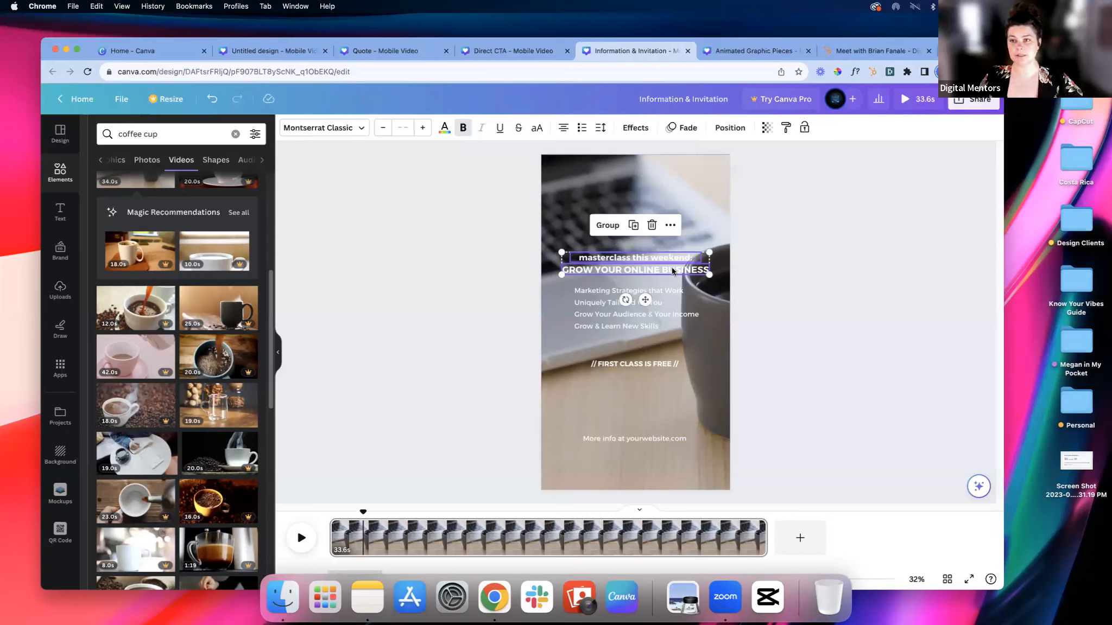
{"action": "left_click", "coordinate": [631, 302], "text": "shift"}
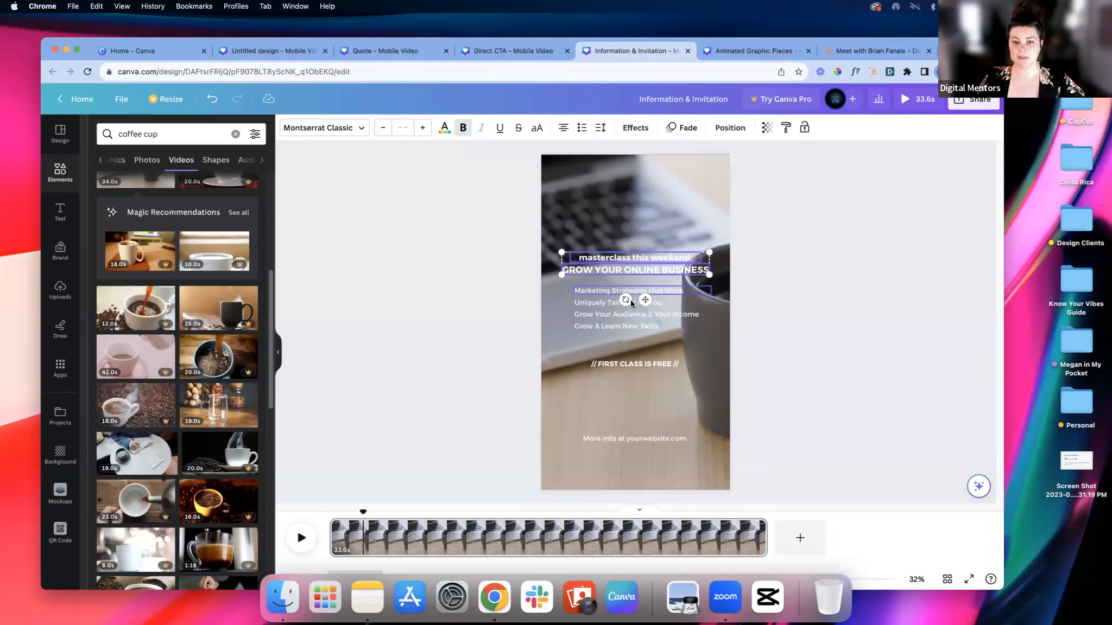
{"action": "left_click", "coordinate": [628, 314]}
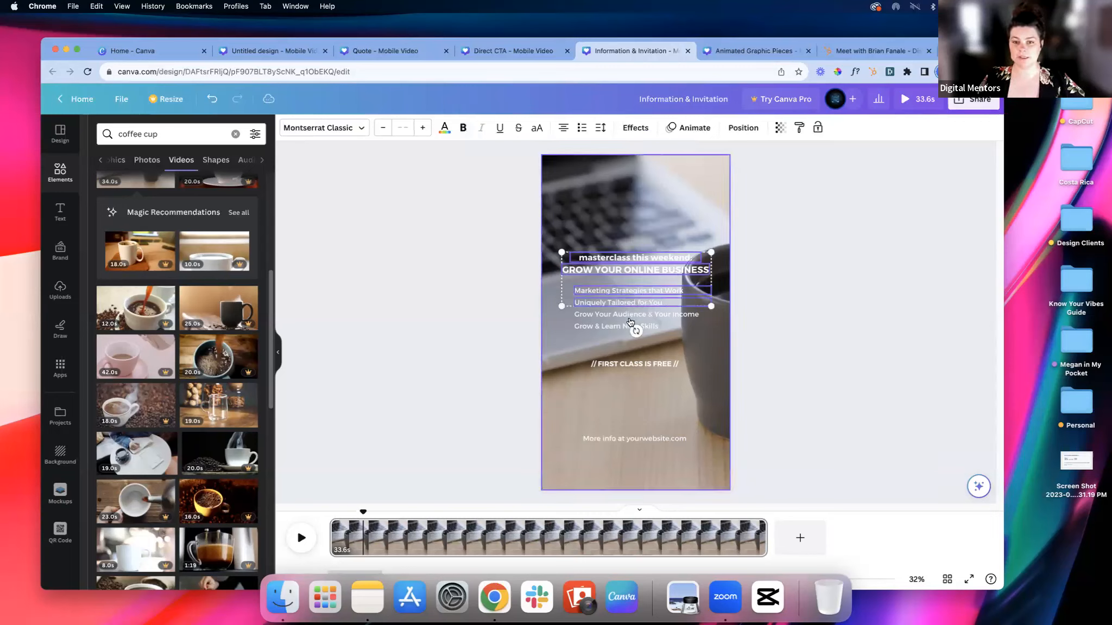
{"action": "left_click", "coordinate": [605, 325], "text": "shift"}
{"action": "left_click", "coordinate": [609, 364], "text": "shift"}
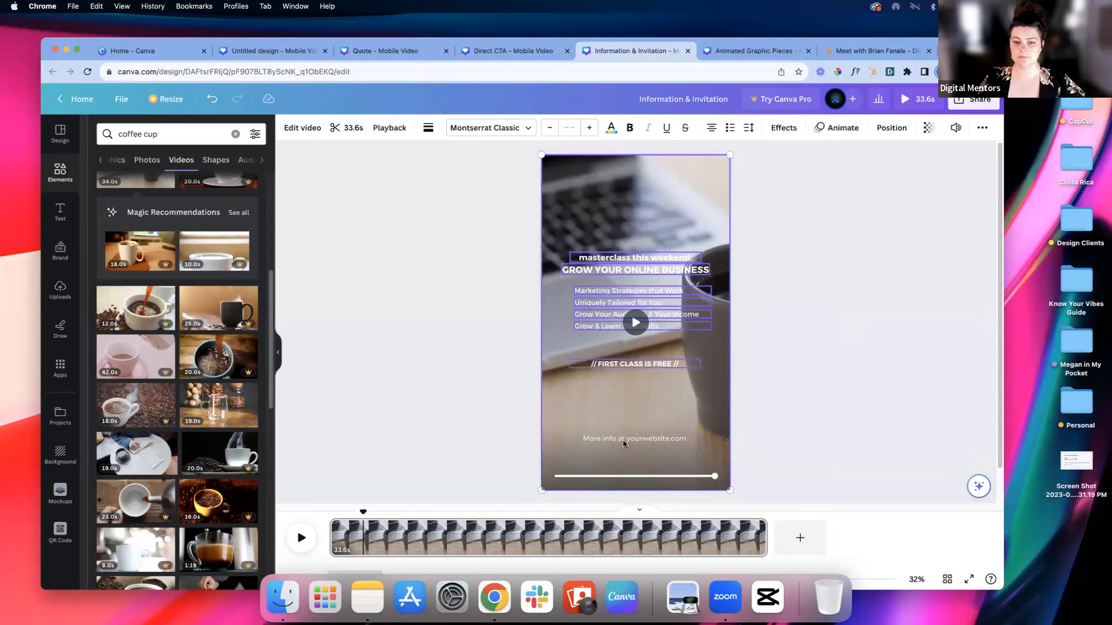
{"action": "left_click", "coordinate": [622, 440], "text": "shift"}
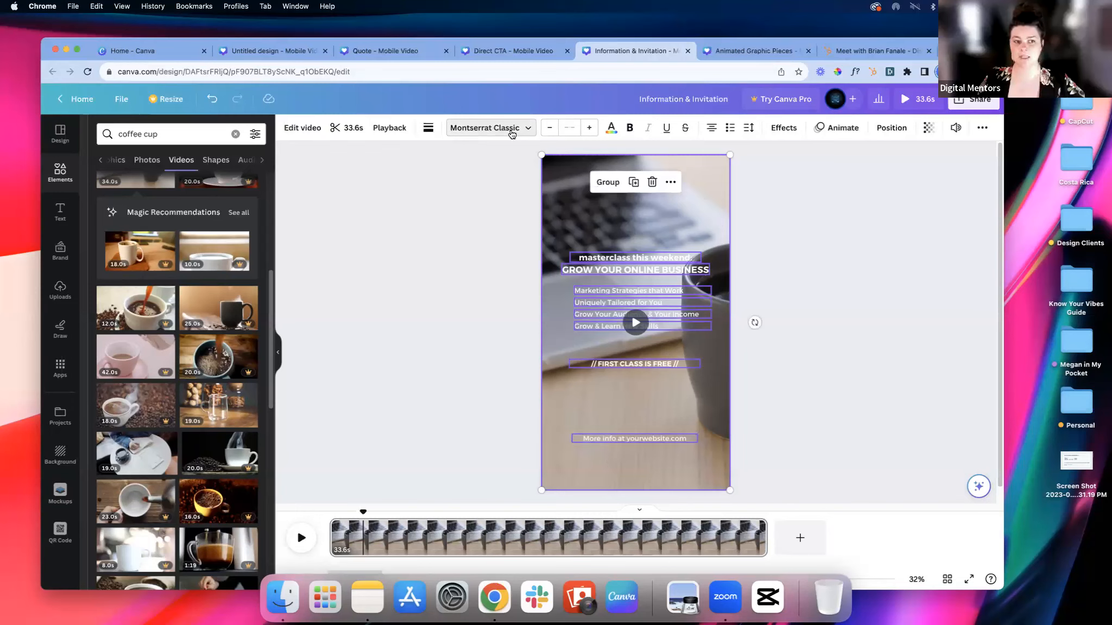
{"action": "left_click", "coordinate": [511, 130]}
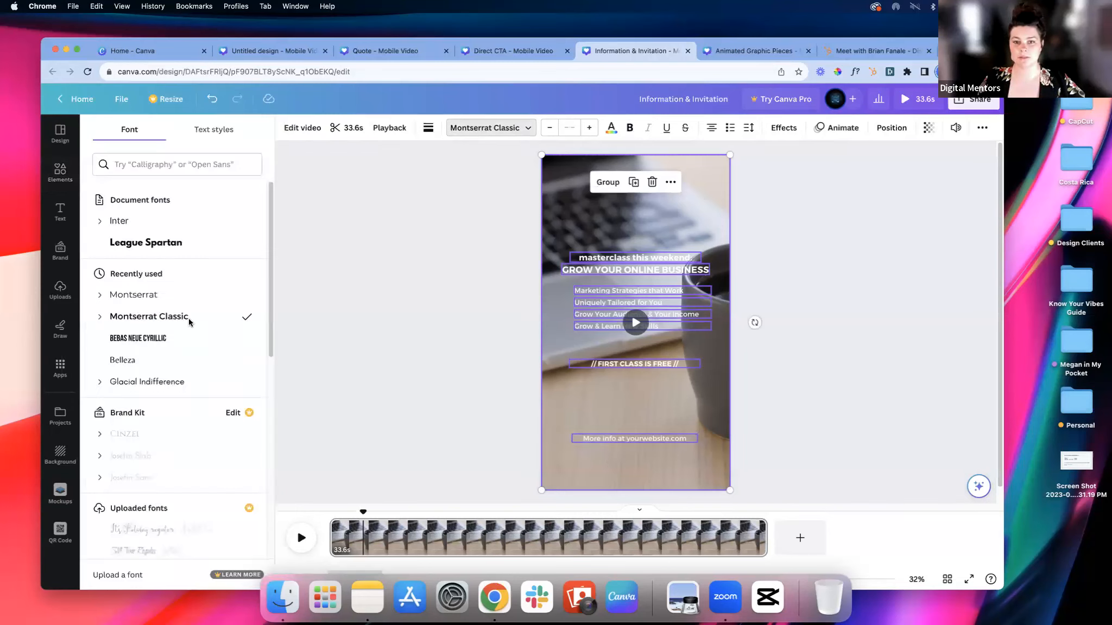
{"action": "left_click", "coordinate": [188, 318]}
{"action": "left_click", "coordinate": [770, 224]}
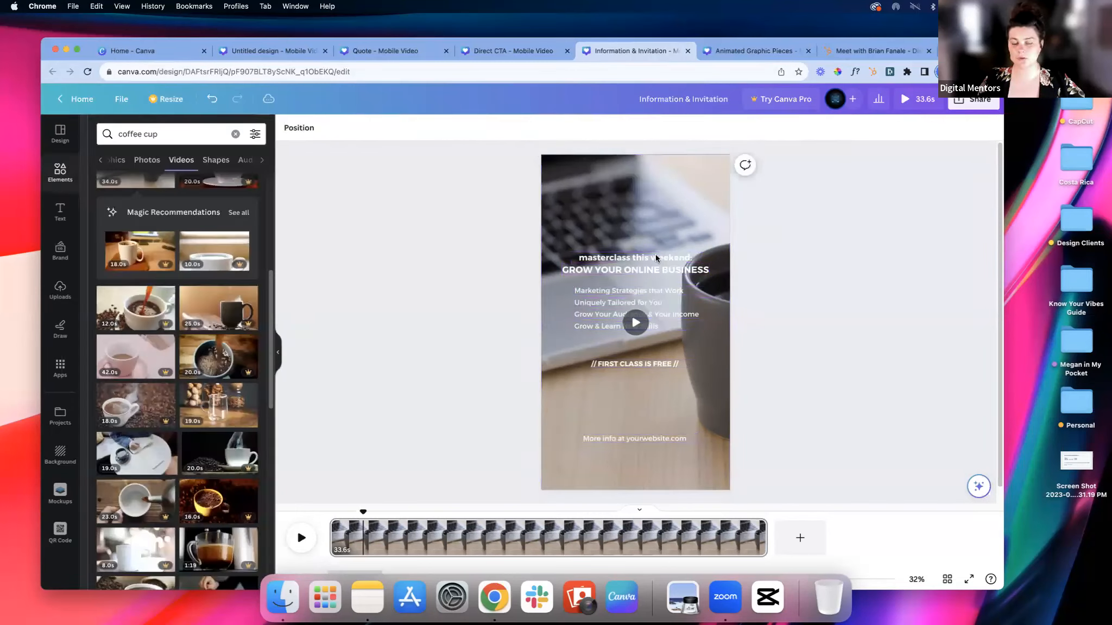
Step: Give the "masterclass this weekend:" line the Lift text effect with an intensity of 100
{"action": "left_click", "coordinate": [615, 261]}
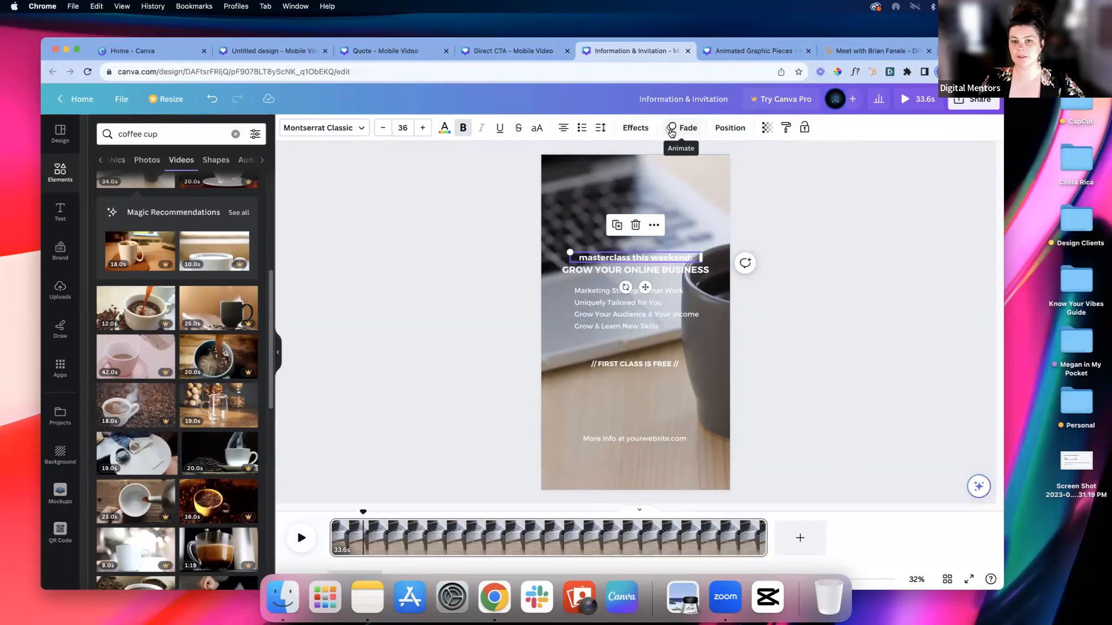
{"action": "left_click", "coordinate": [797, 217]}
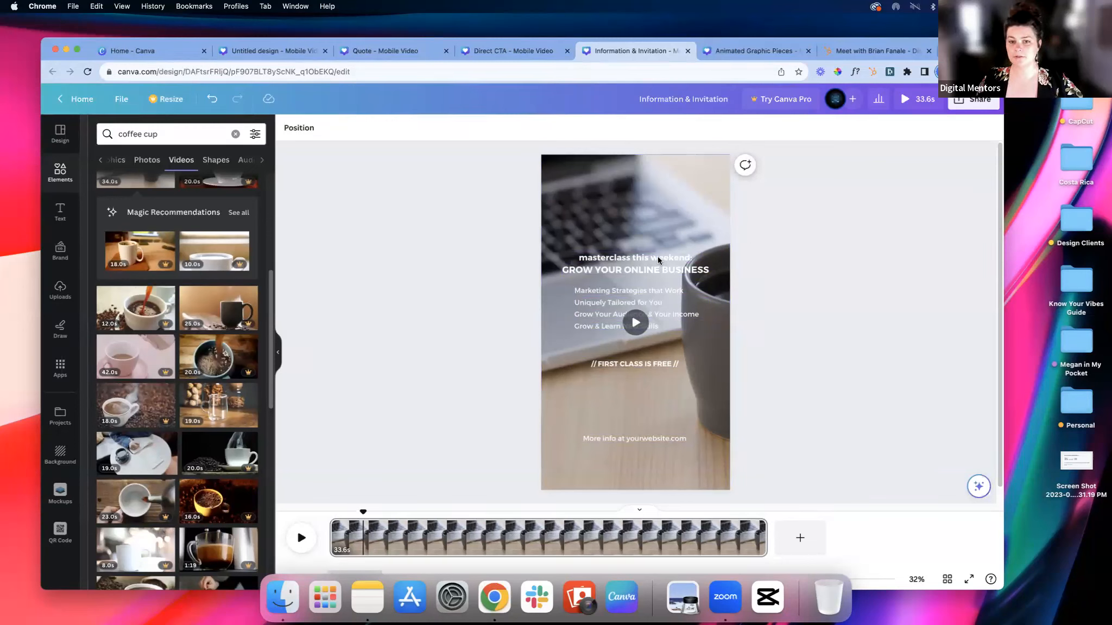
{"action": "left_click", "coordinate": [628, 257]}
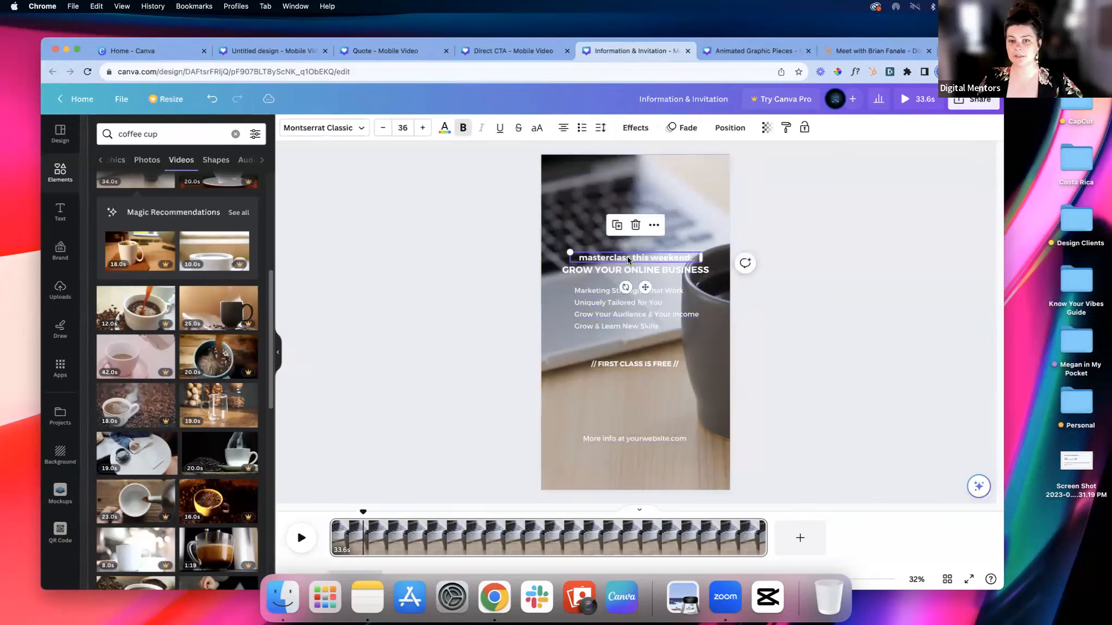
{"action": "left_click", "coordinate": [638, 129]}
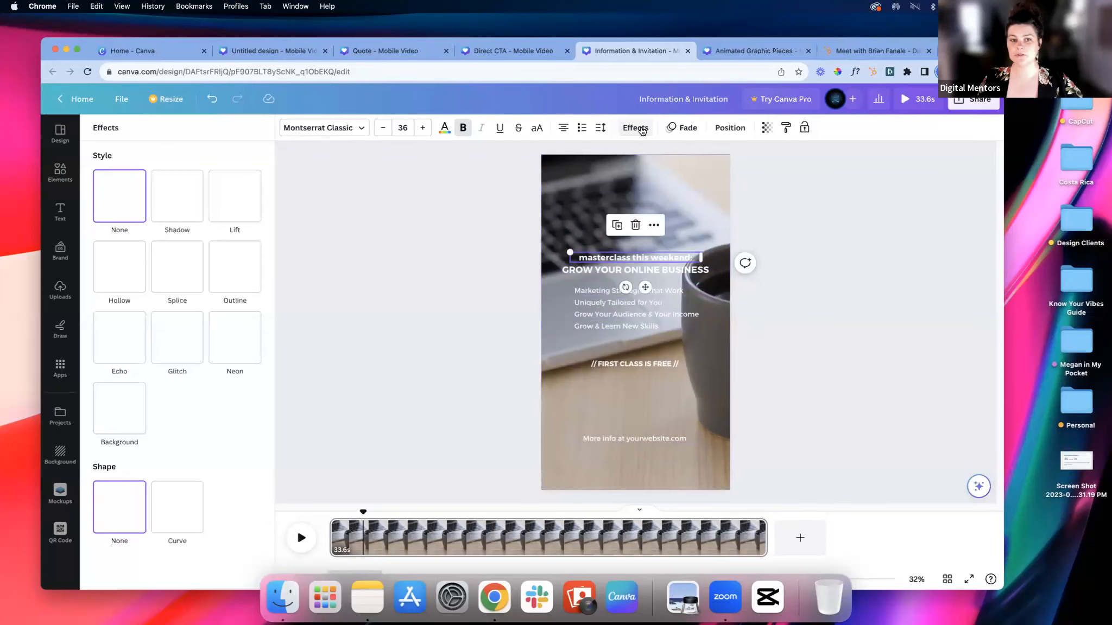
{"action": "left_click", "coordinate": [232, 202]}
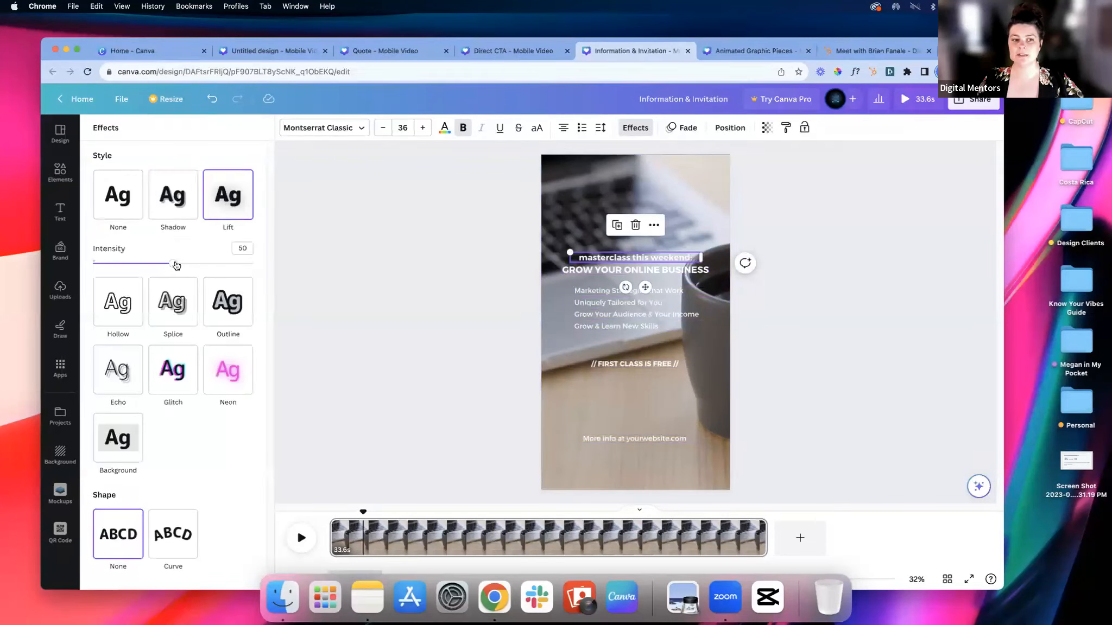
{"action": "left_click_drag", "start_coordinate": [210, 265], "coordinate": [260, 264]}
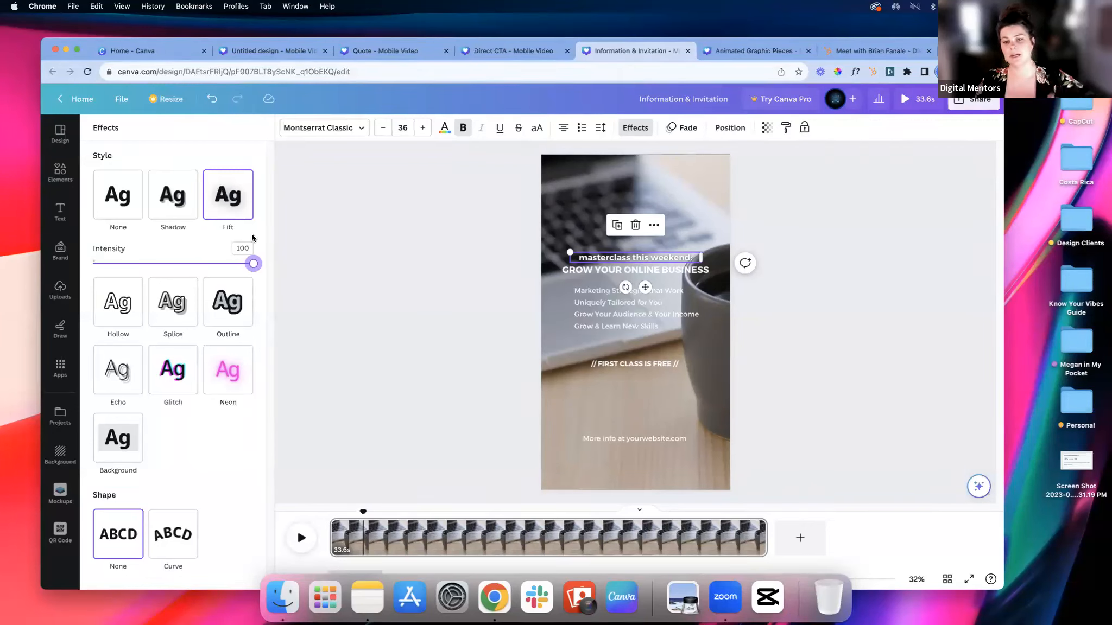
Step: Apply the Lift text effect to the "GROW YOUR ONLINE BUSINESS" heading and raise its intensity
{"action": "left_click", "coordinate": [574, 273]}
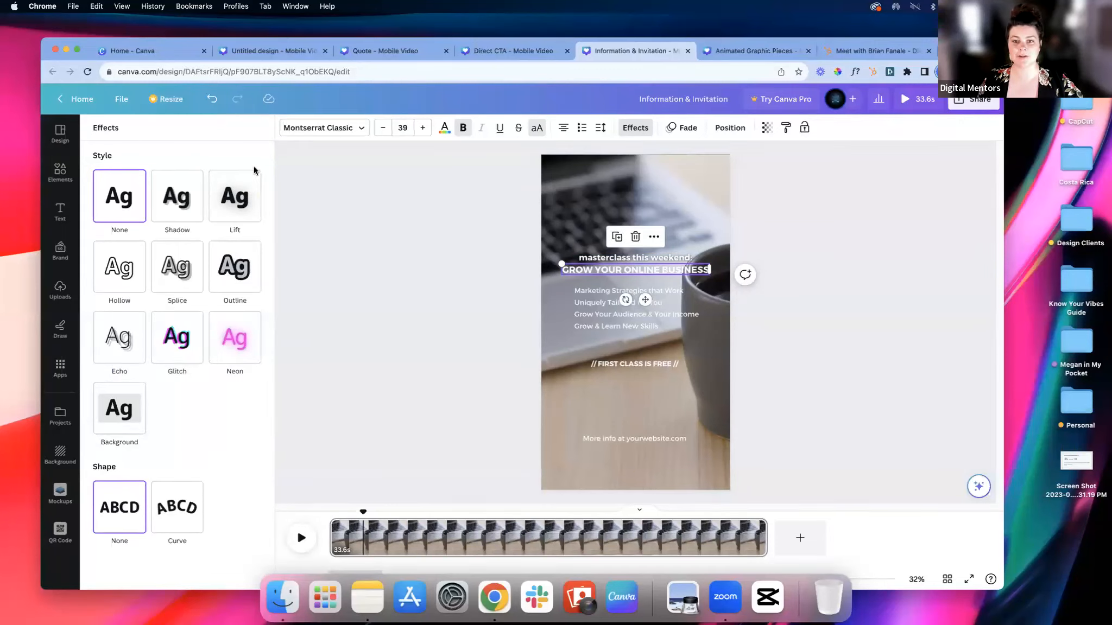
{"action": "left_click", "coordinate": [238, 209]}
{"action": "left_click_drag", "start_coordinate": [198, 263], "coordinate": [245, 265]}
{"action": "left_click", "coordinate": [442, 289]}
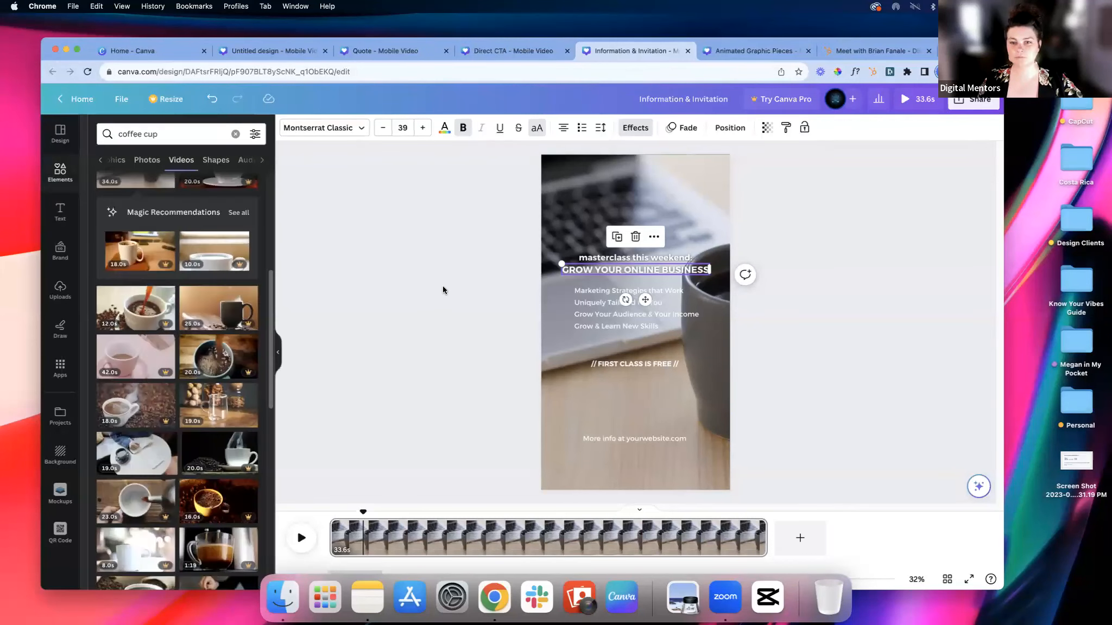
Step: Apply the Lift effect at intensity 100 to the four benefit lines, the "FIRST CLASS IS FREE" line and the website line together
{"action": "left_click", "coordinate": [666, 291]}
{"action": "left_click", "coordinate": [606, 333]}
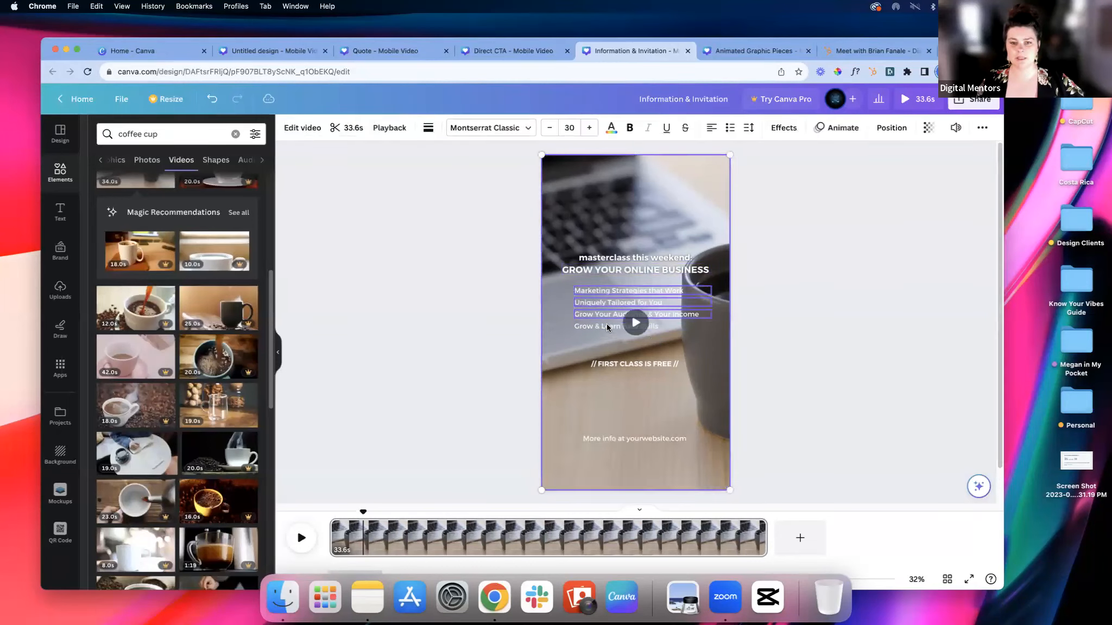
{"action": "left_click", "coordinate": [631, 438], "text": "shift"}
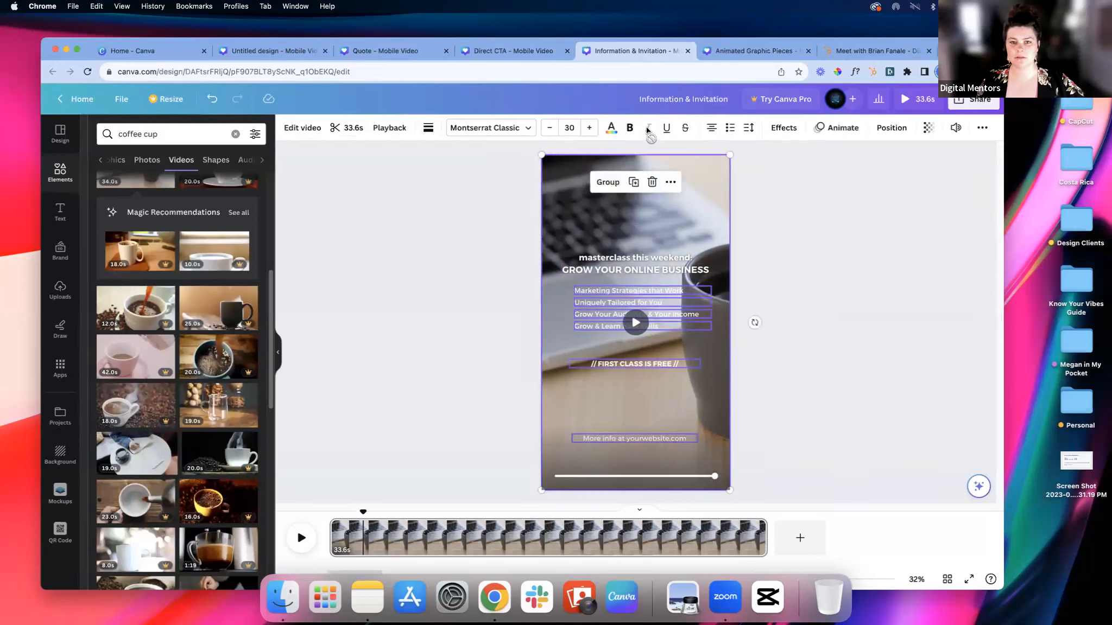
{"action": "left_click", "coordinate": [782, 127]}
{"action": "left_click", "coordinate": [235, 197]}
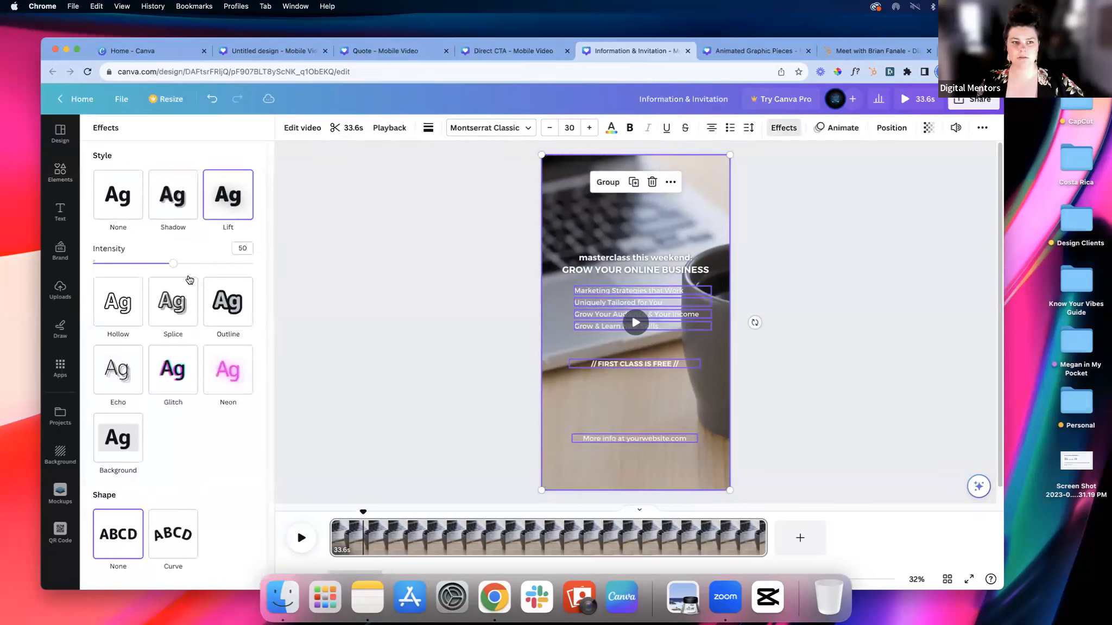
{"action": "left_click_drag", "start_coordinate": [175, 264], "coordinate": [263, 263]}
{"action": "left_click", "coordinate": [421, 276]}
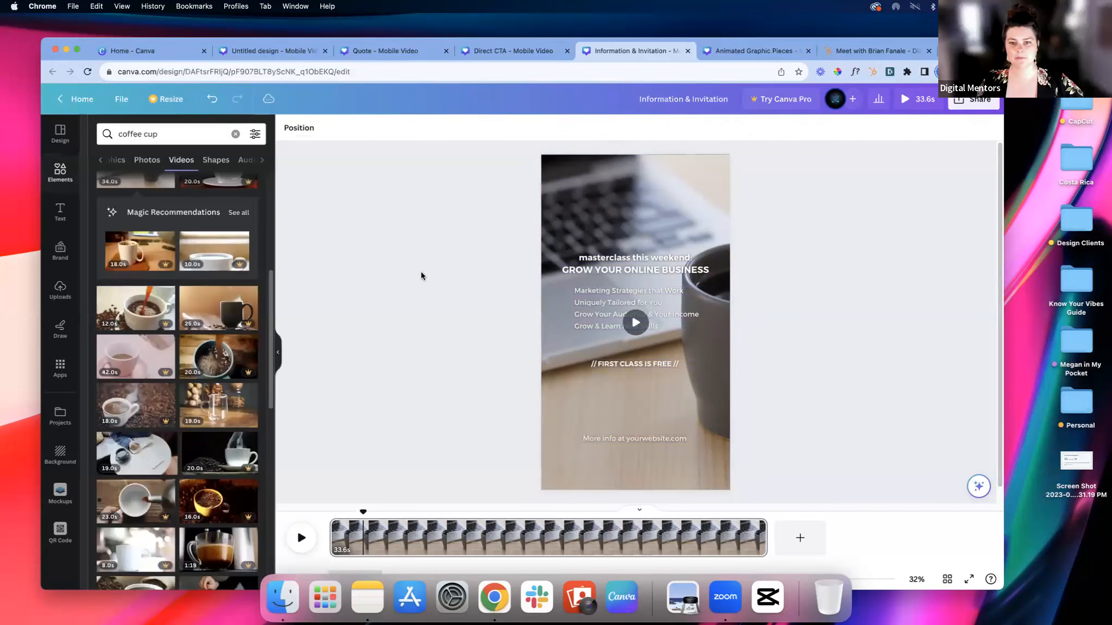
Step: Play the masterclass page to check how the text reads over the background video, and pause it
{"action": "left_click", "coordinate": [675, 267]}
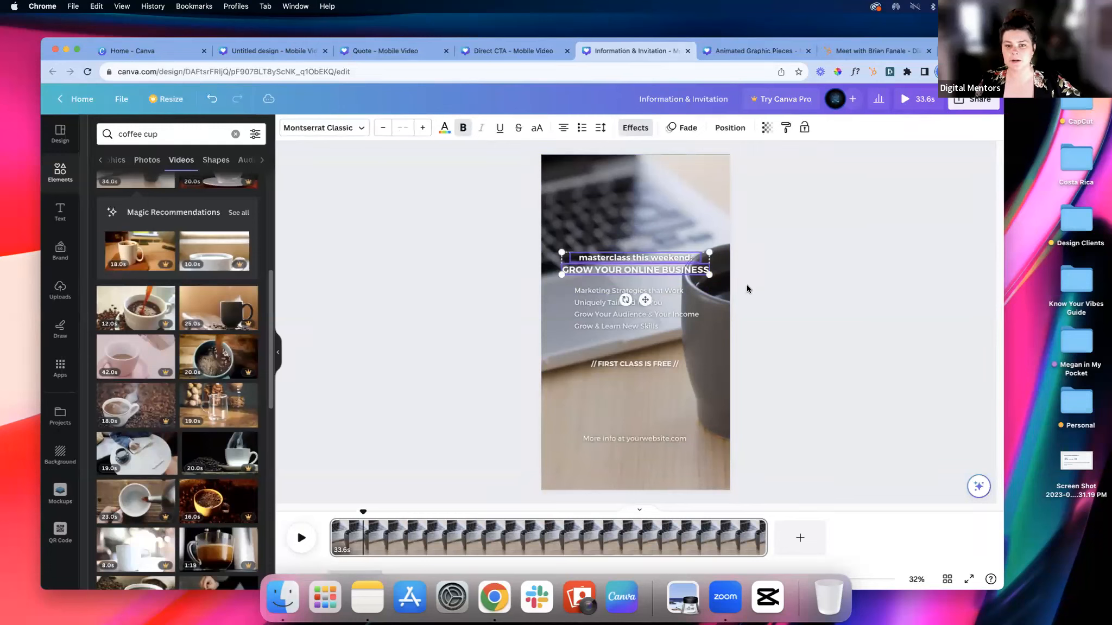
{"action": "left_click", "coordinate": [814, 286]}
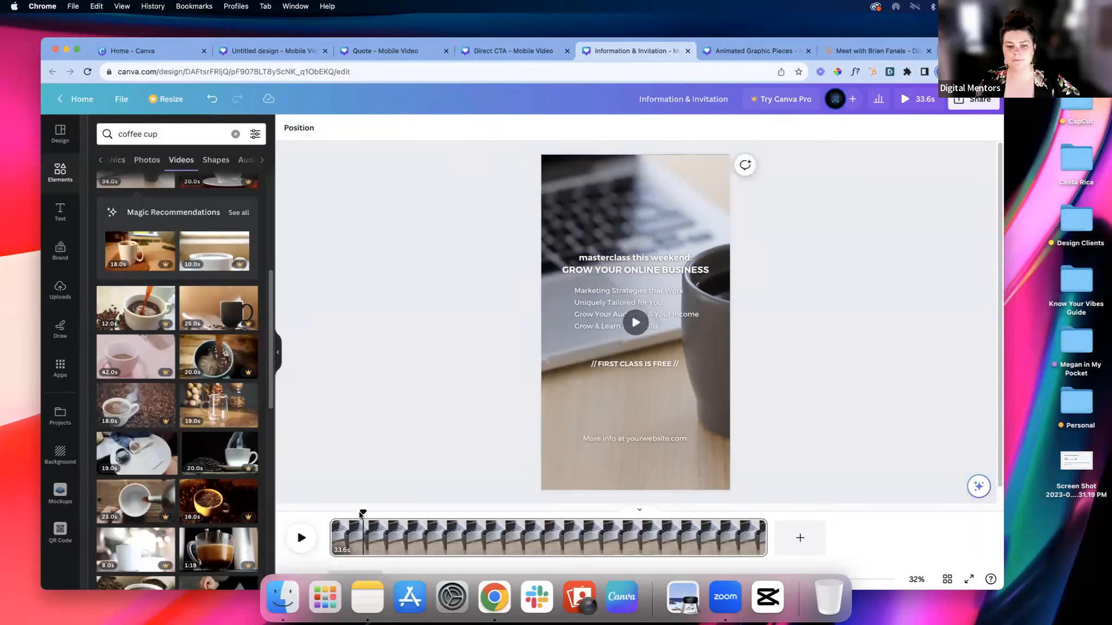
{"action": "left_click", "coordinate": [310, 541]}
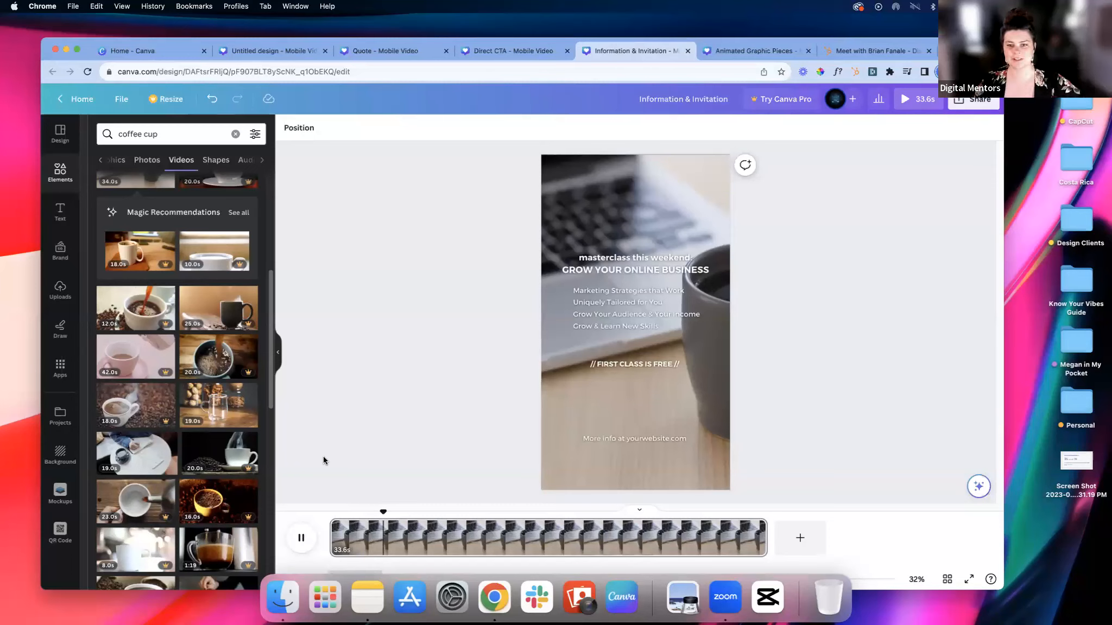
{"action": "left_click", "coordinate": [305, 544]}
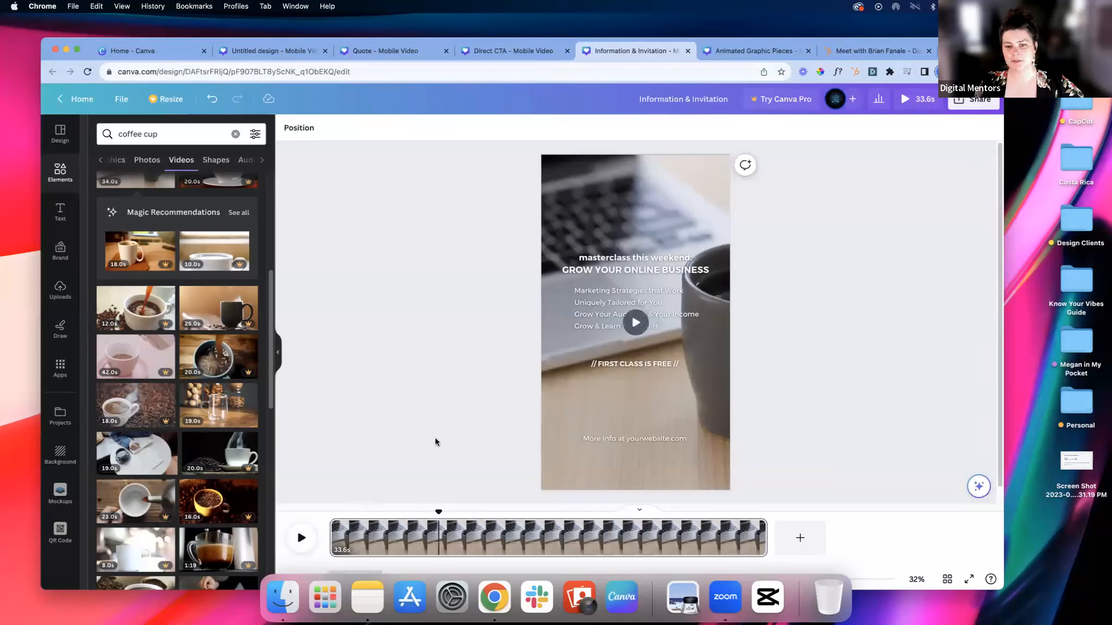
Step: Give the "// FIRST CLASS IS FREE //" line a Background text effect with roundness 0 and a medium blue colour
{"action": "left_click", "coordinate": [648, 365]}
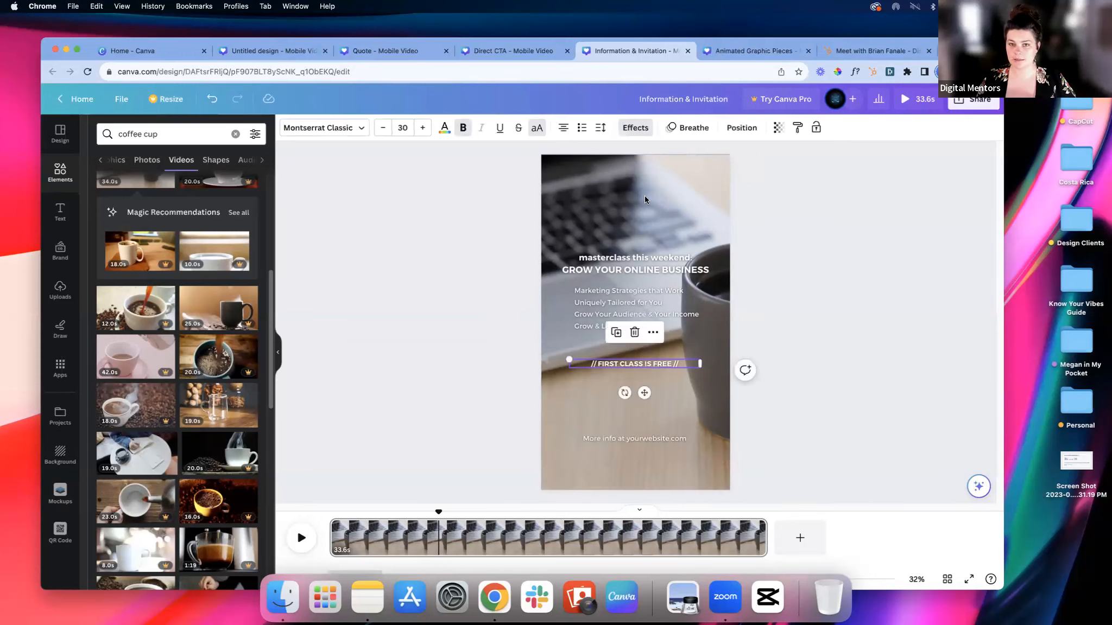
{"action": "left_click", "coordinate": [636, 127]}
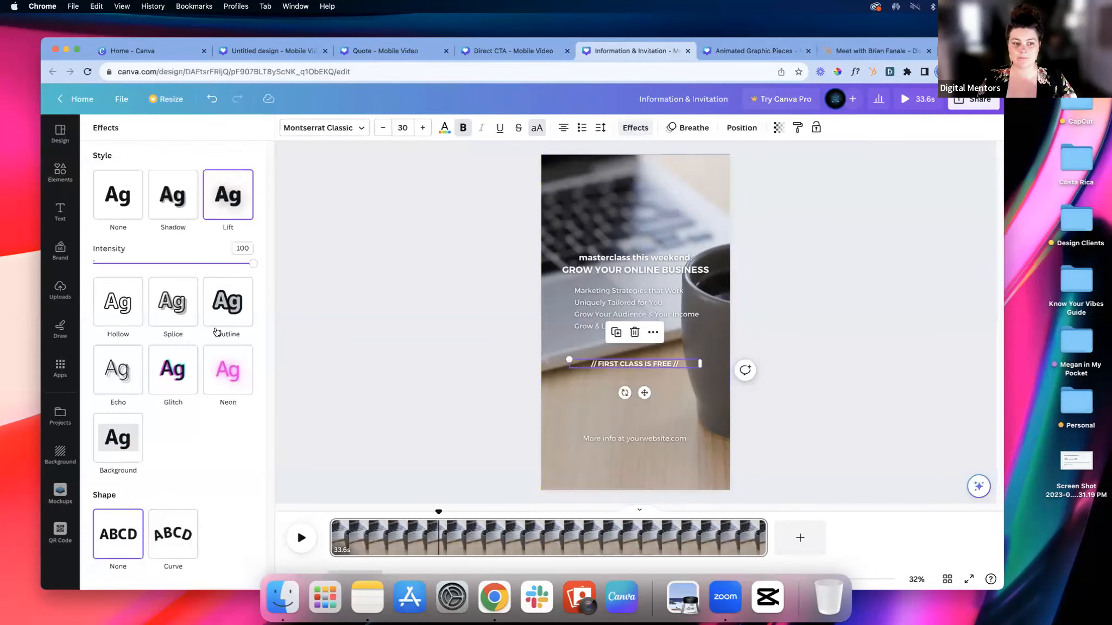
{"action": "left_click", "coordinate": [124, 439]}
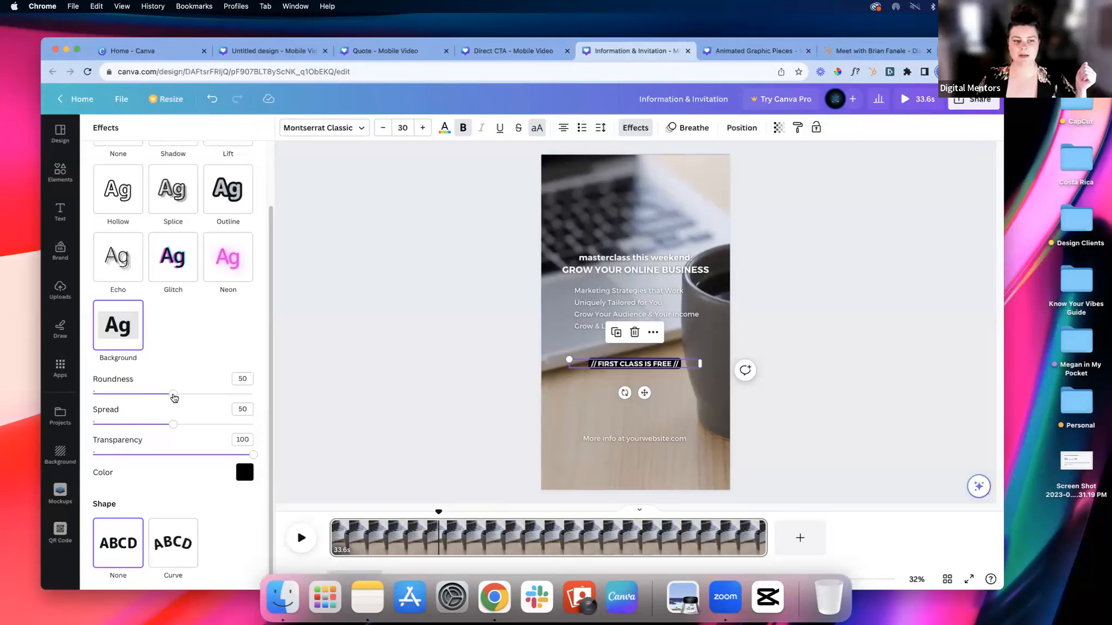
{"action": "left_click_drag", "start_coordinate": [174, 398], "coordinate": [60, 395]}
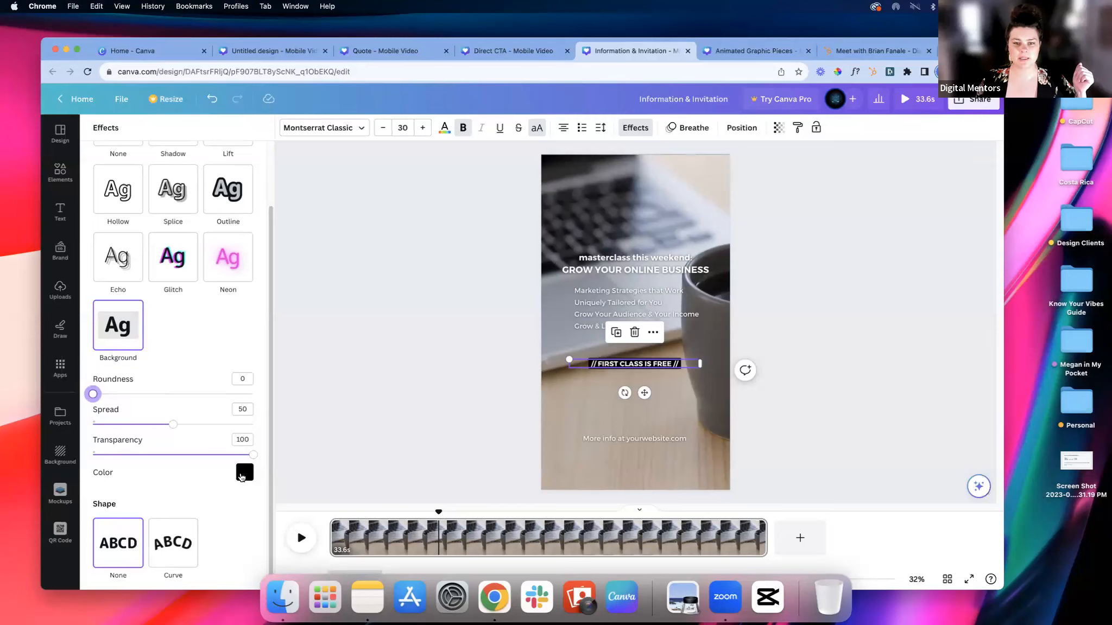
{"action": "left_click", "coordinate": [243, 471]}
{"action": "scroll", "coordinate": [201, 424], "scroll_direction": "down", "scroll_amount": 3}
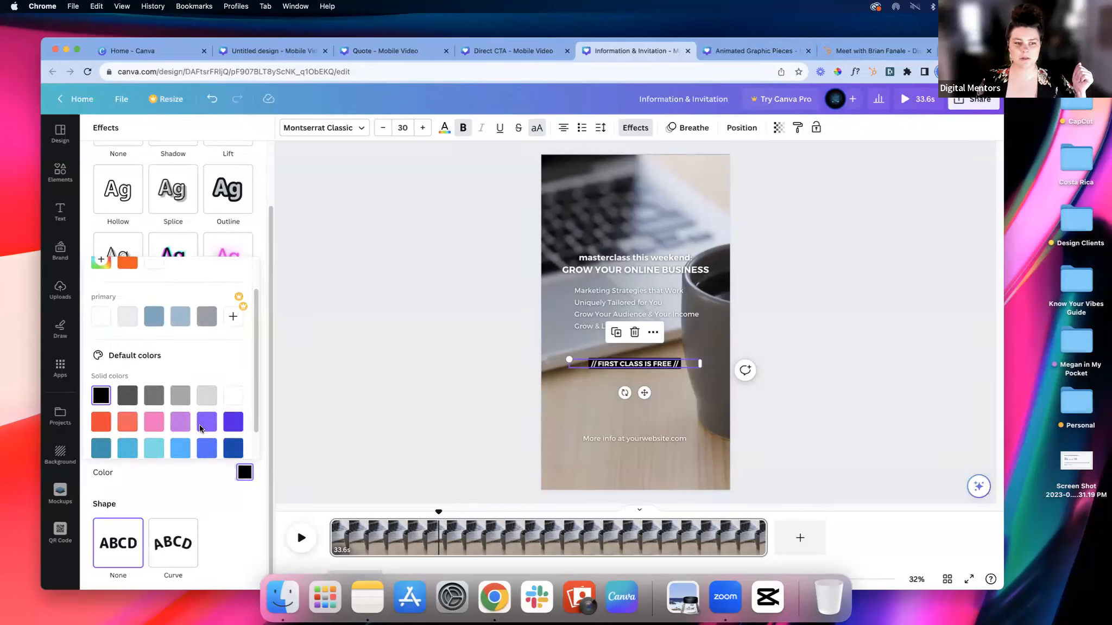
{"action": "left_click", "coordinate": [207, 415]}
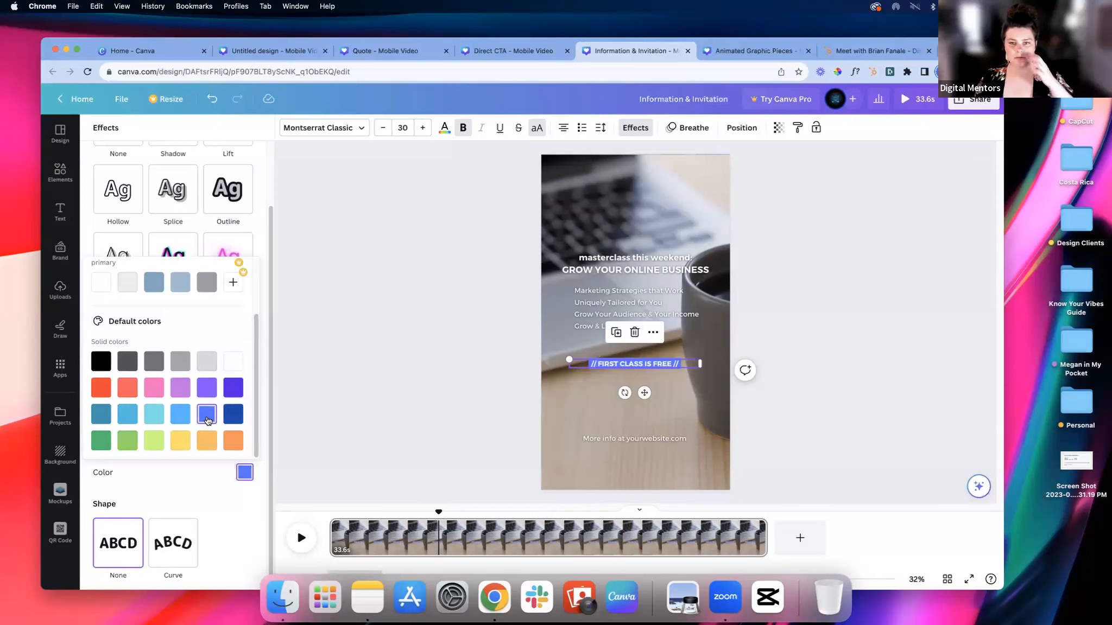
{"action": "left_click", "coordinate": [227, 494]}
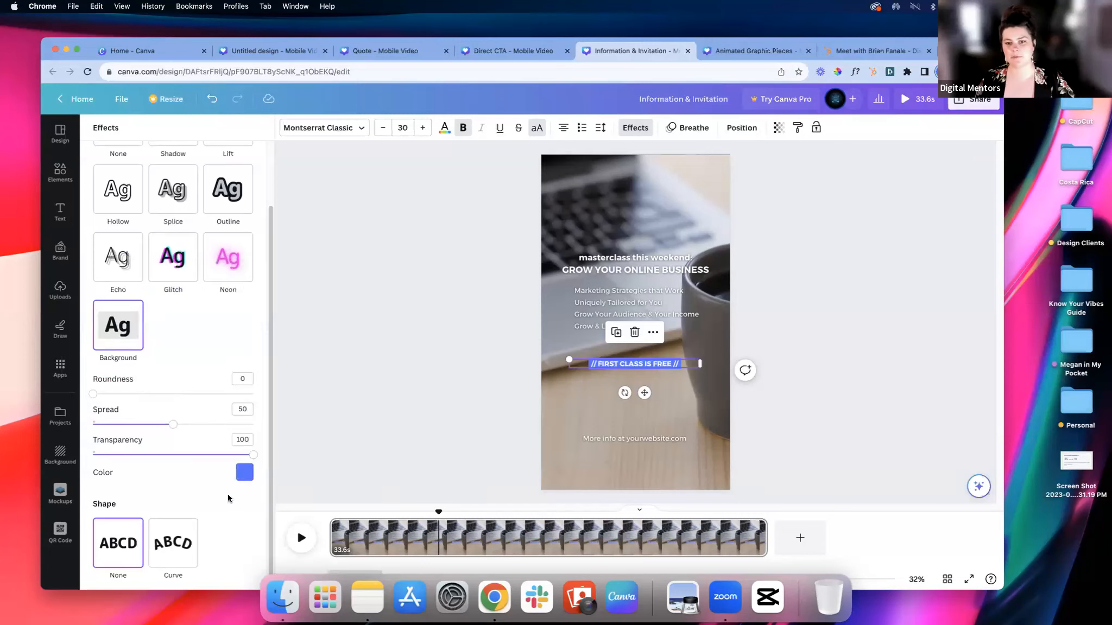
{"action": "left_click", "coordinate": [445, 403]}
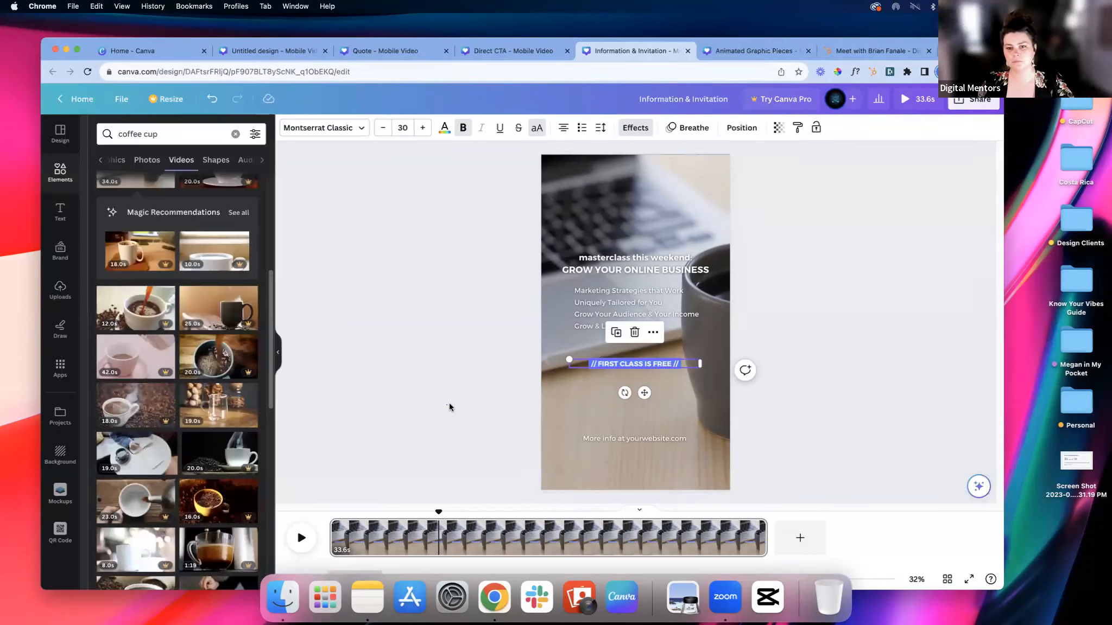
{"action": "left_click", "coordinate": [646, 364]}
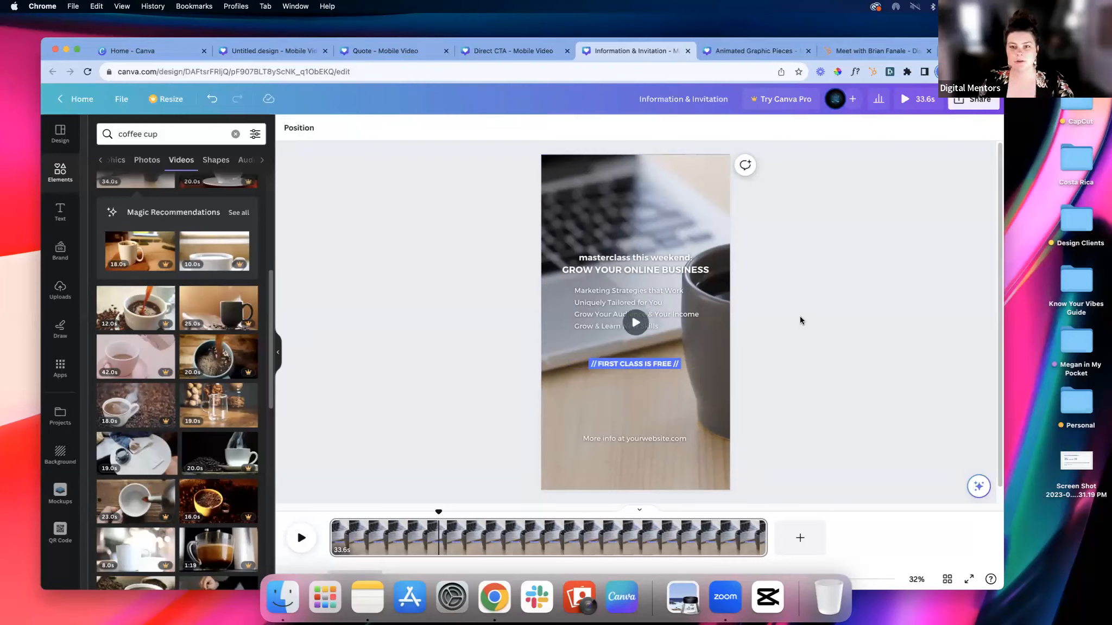
Step: Move the playhead to the start of the timeline, then search the elements for "audio" and browse the full list of audio tracks
{"action": "left_click", "coordinate": [358, 514]}
{"action": "left_click_drag", "start_coordinate": [329, 516], "coordinate": [327, 516]}
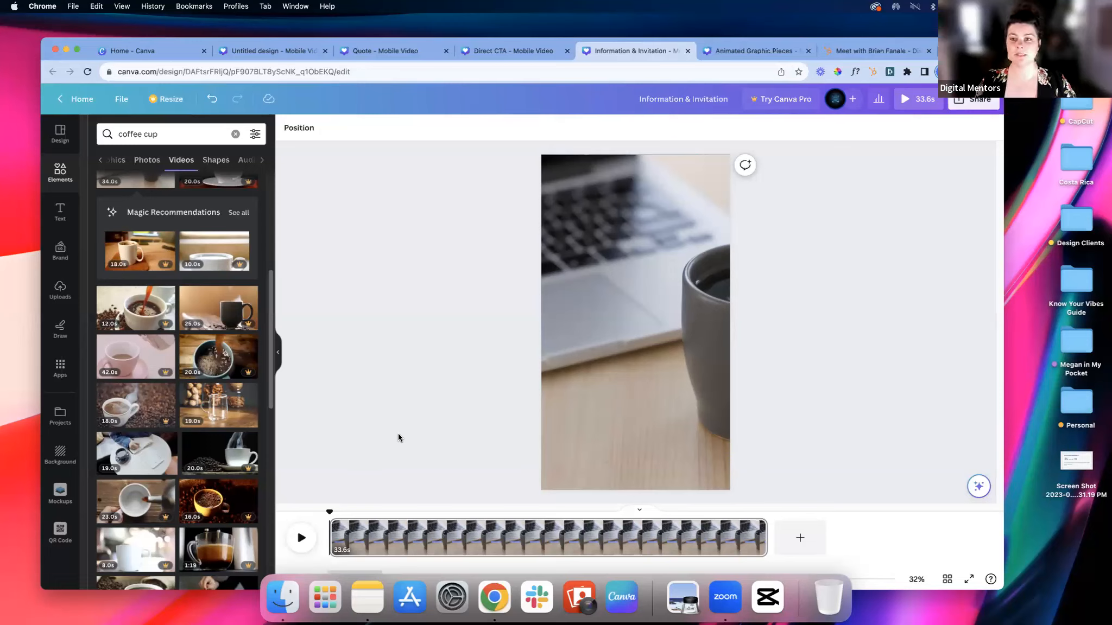
{"action": "left_click", "coordinate": [62, 179]}
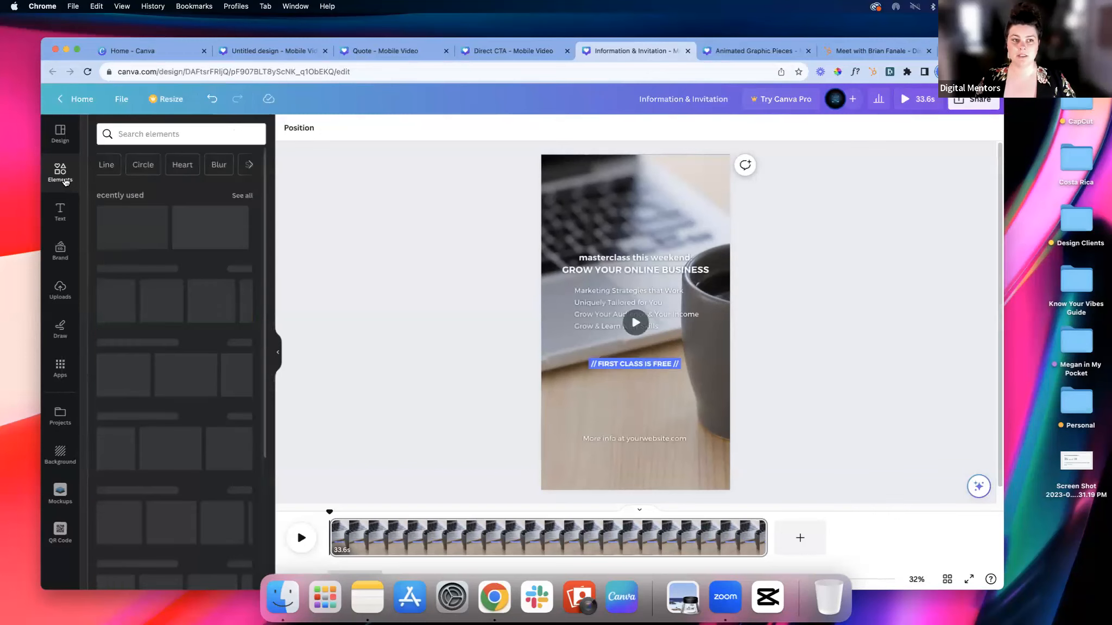
{"action": "left_click", "coordinate": [181, 134]}
{"action": "type", "text": "audi"}
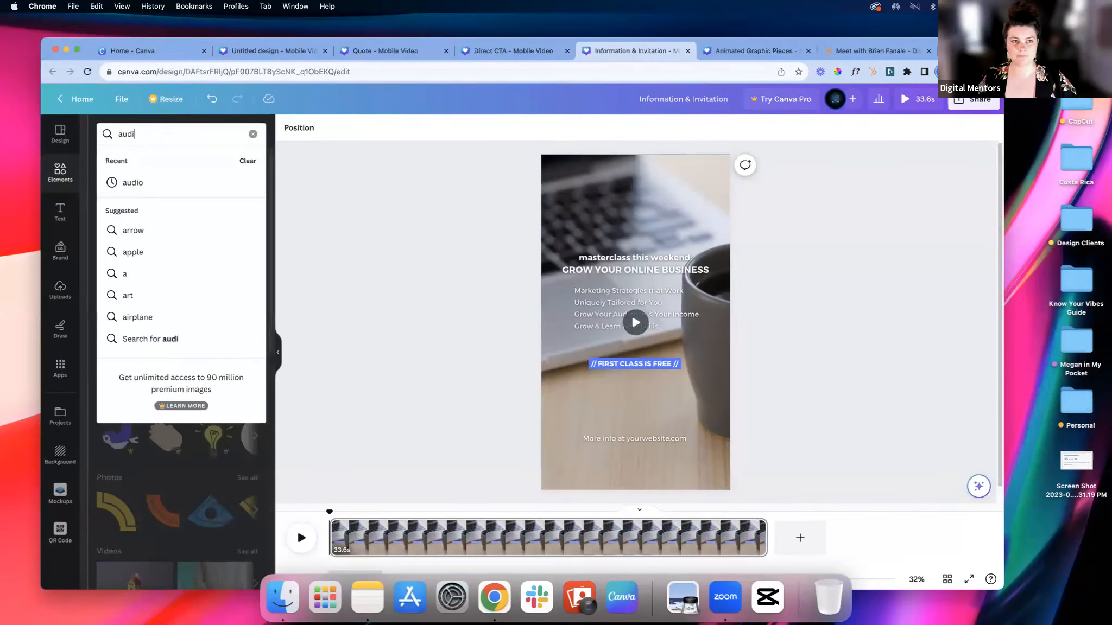
{"action": "type", "text": "o"}
{"action": "key", "text": "Return"}
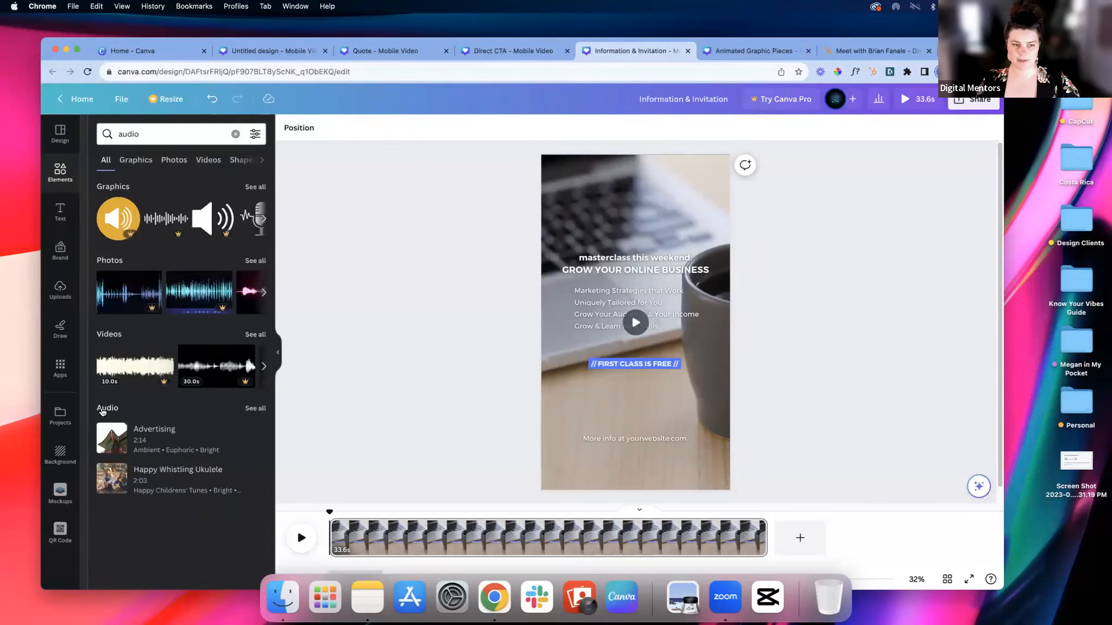
{"action": "left_click", "coordinate": [255, 408]}
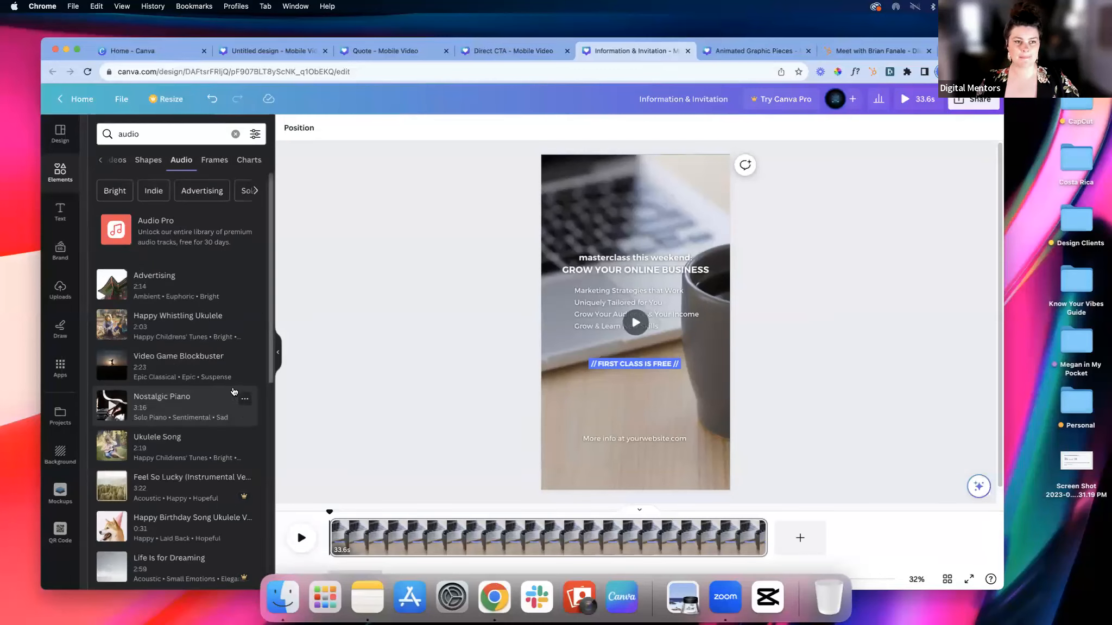
{"action": "scroll", "coordinate": [231, 383], "scroll_direction": "down", "scroll_amount": 1}
{"action": "scroll", "coordinate": [206, 336], "scroll_direction": "down", "scroll_amount": 1}
{"action": "scroll", "coordinate": [205, 281], "scroll_direction": "up", "scroll_amount": 1}
Step: Search the audio tracks for "insturmental" and clear that search
{"action": "left_click_drag", "start_coordinate": [164, 134], "coordinate": [107, 134]}
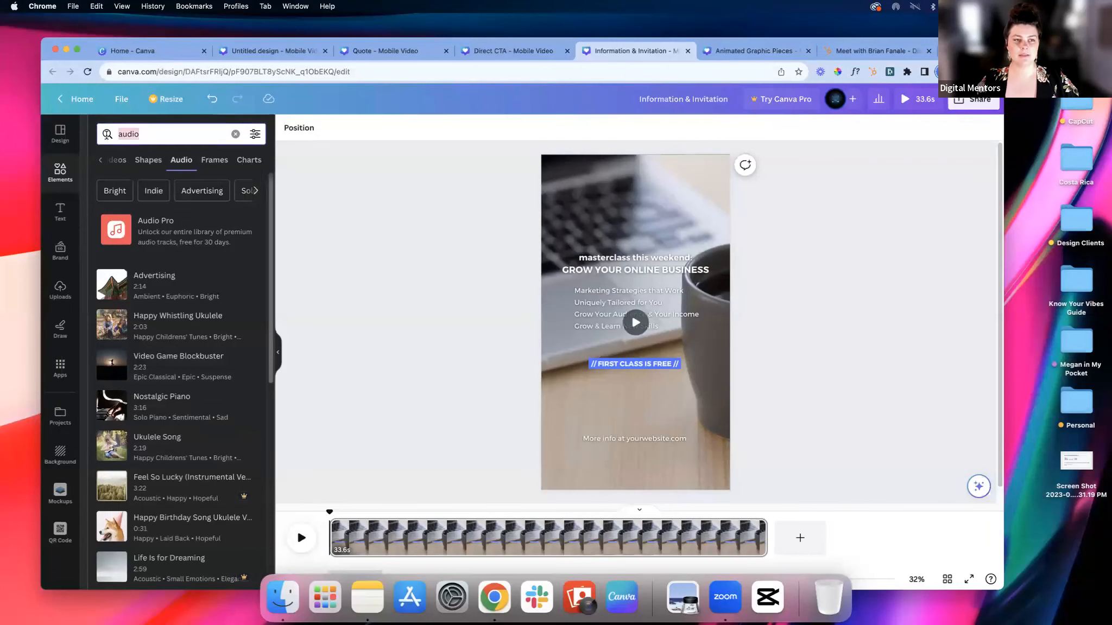
{"action": "type", "text": "ins"}
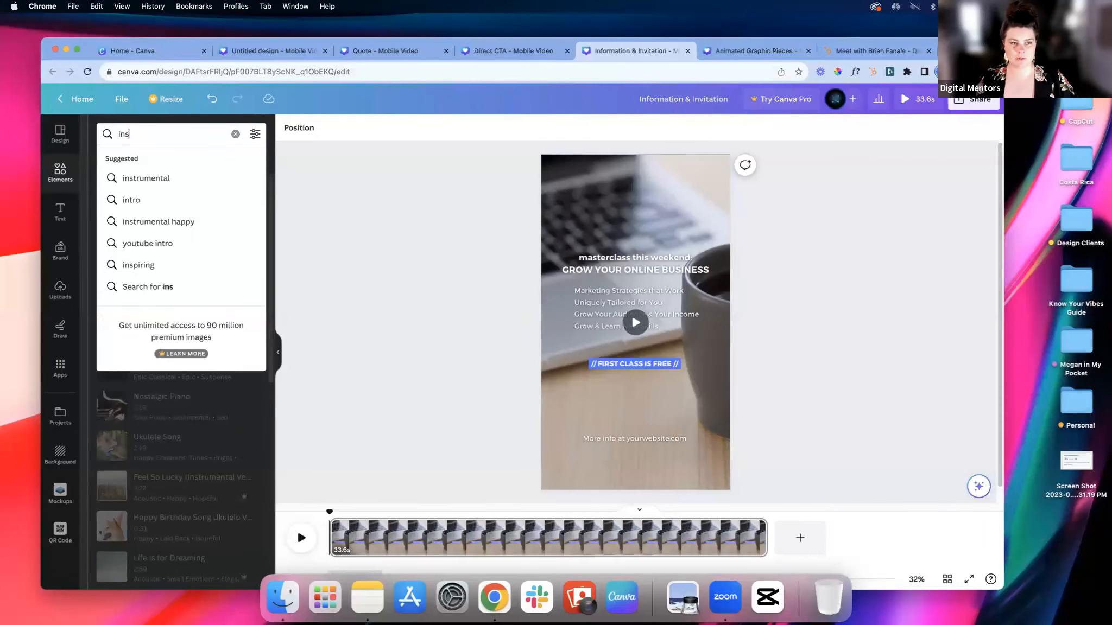
{"action": "type", "text": "turmental"}
{"action": "key", "text": "Return"}
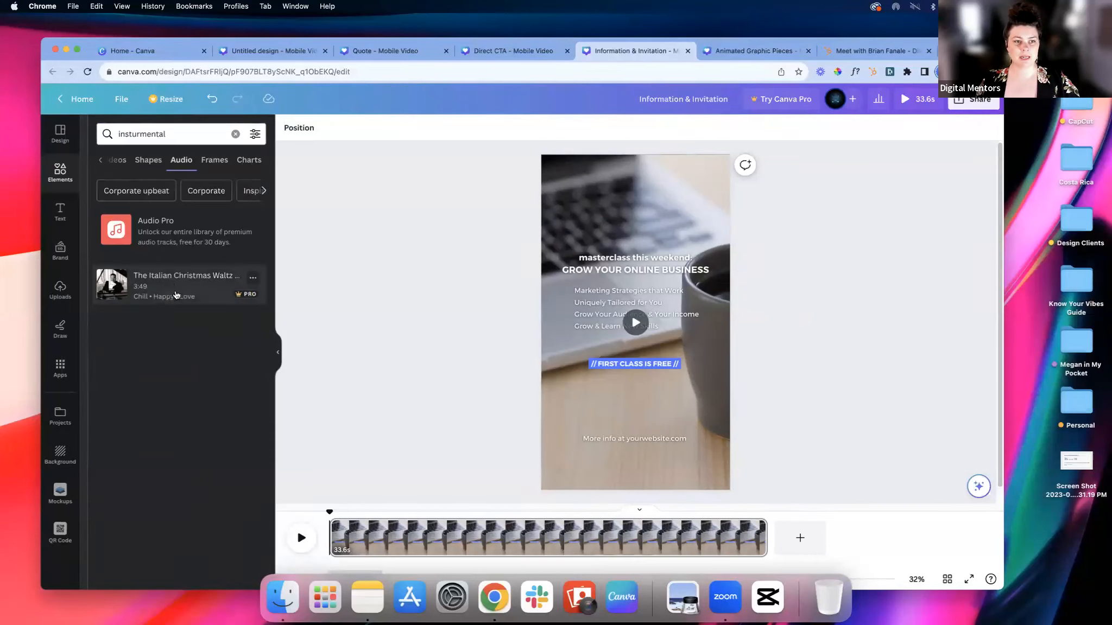
{"action": "left_click", "coordinate": [235, 134]}
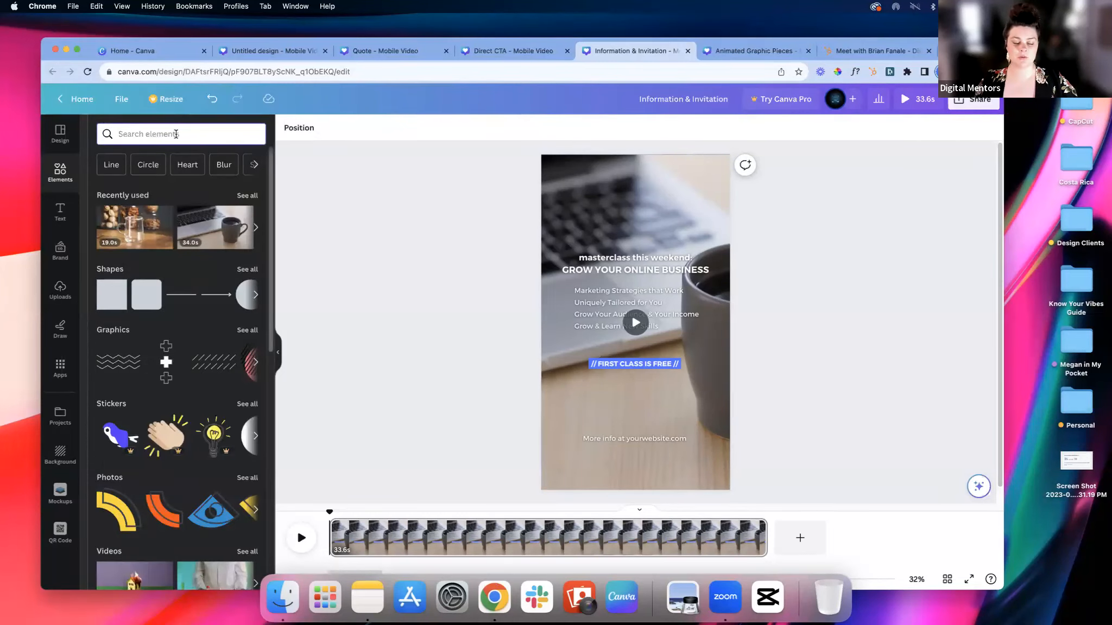
Step: Search the elements for "audio" again and look through all the audio tracks for suitable background music
{"action": "type", "text": "aud"}
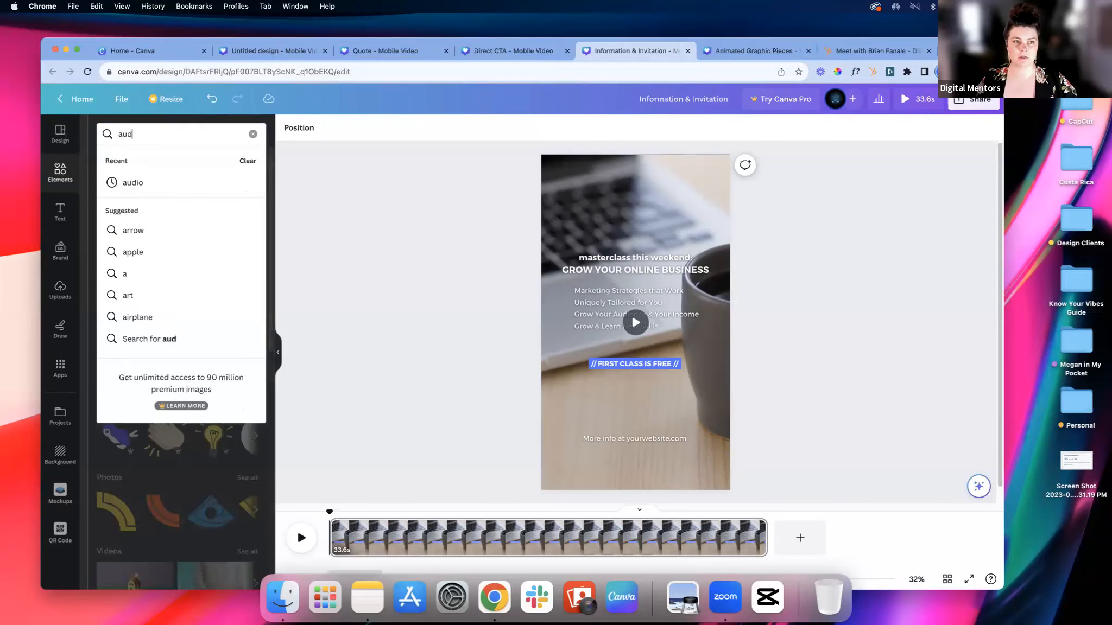
{"action": "type", "text": "io"}
{"action": "key", "text": "Return"}
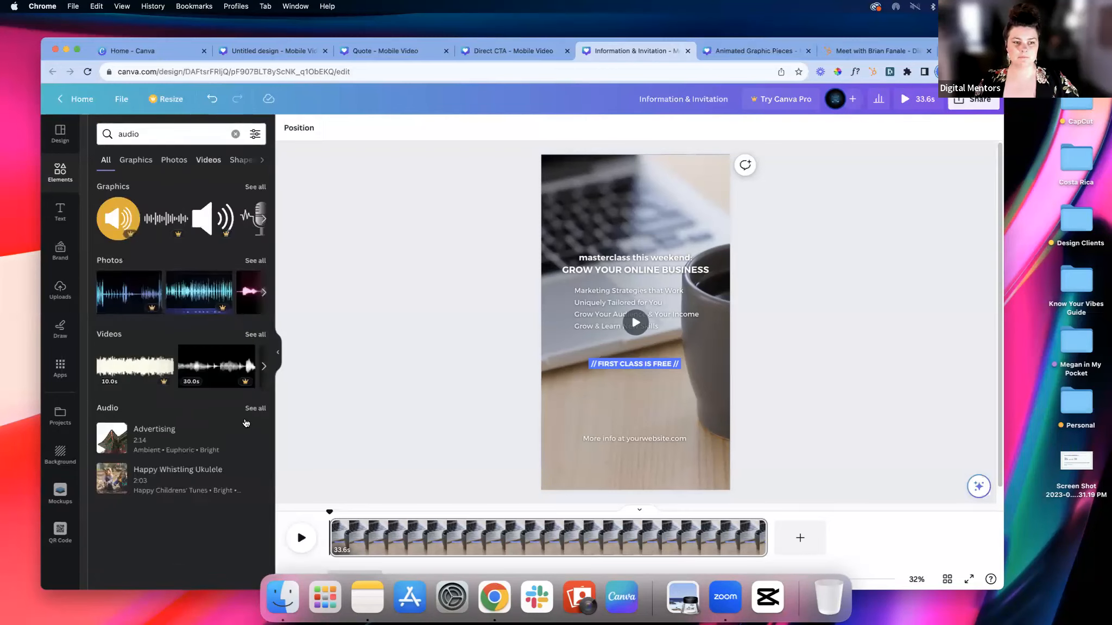
{"action": "left_click", "coordinate": [251, 409]}
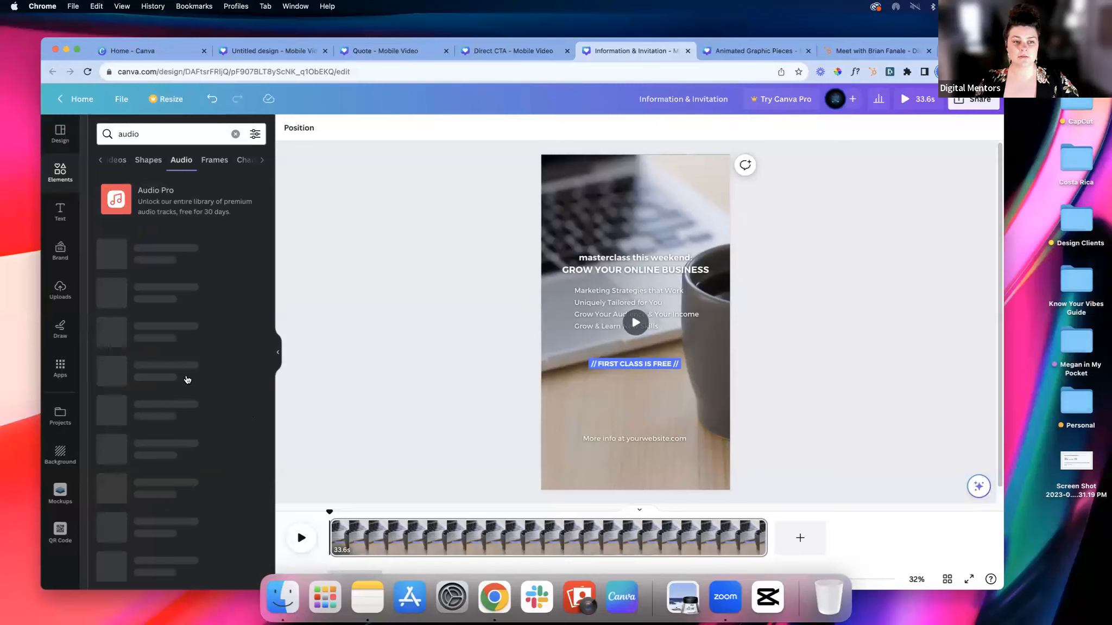
{"action": "scroll", "coordinate": [189, 379], "scroll_direction": "down", "scroll_amount": 1}
{"action": "scroll", "coordinate": [190, 379], "scroll_direction": "down", "scroll_amount": 5}
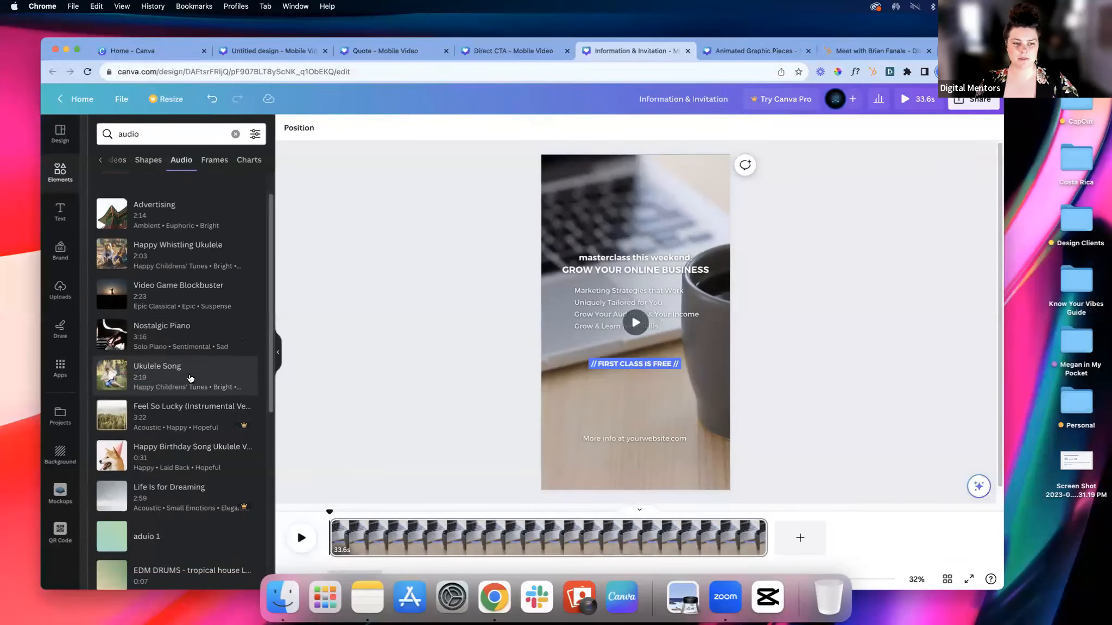
{"action": "scroll", "coordinate": [190, 378], "scroll_direction": "down", "scroll_amount": 5}
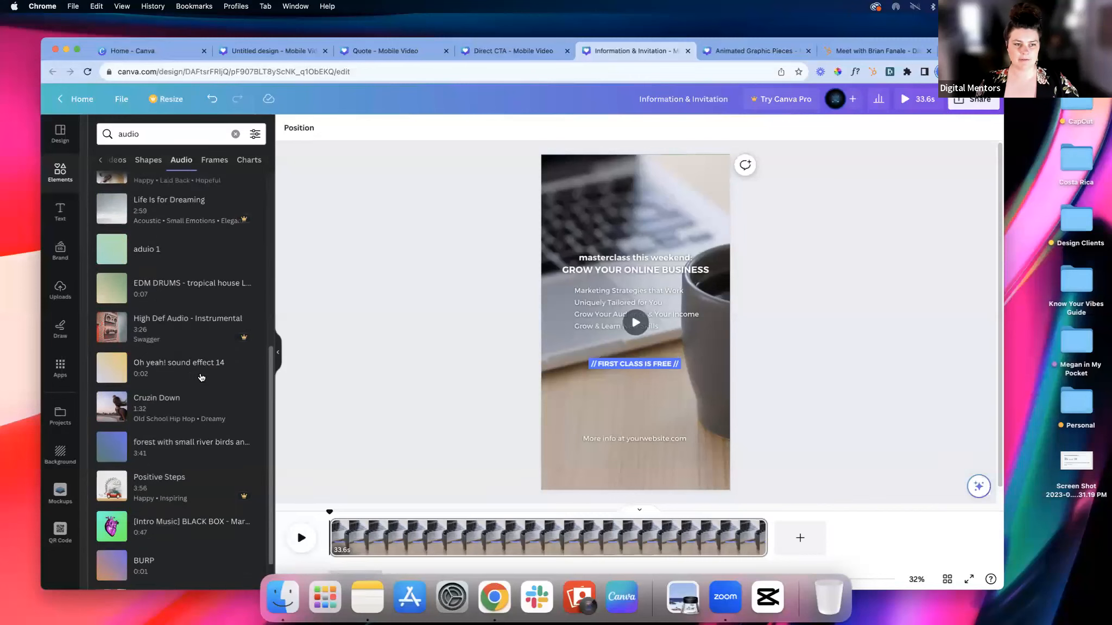
{"action": "scroll", "coordinate": [199, 377], "scroll_direction": "down", "scroll_amount": 1}
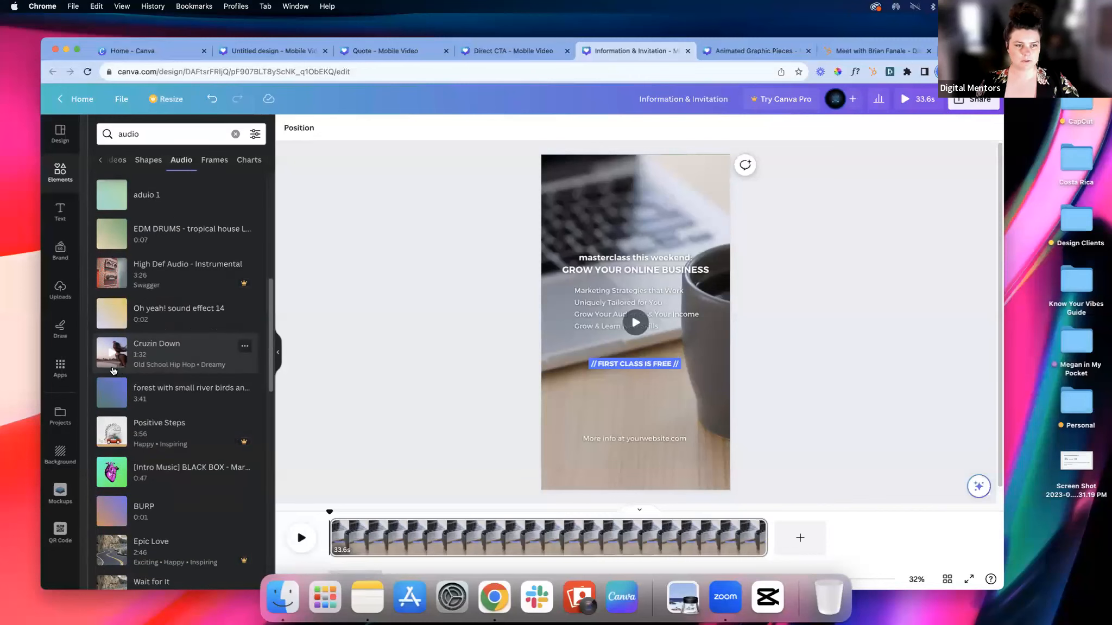
{"action": "scroll", "coordinate": [111, 372], "scroll_direction": "down", "scroll_amount": 1}
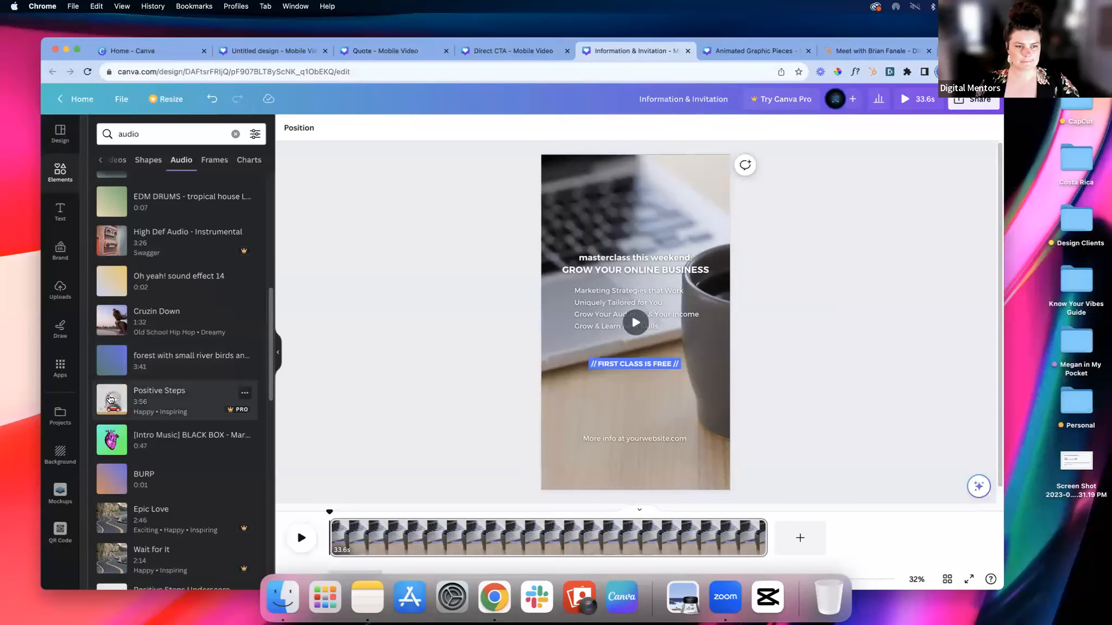
{"action": "scroll", "coordinate": [110, 373], "scroll_direction": "down", "scroll_amount": 2}
Step: Preview the "[Intro Music] BLACK BOX" track and add it to the masterclass page
{"action": "left_click", "coordinate": [109, 364]}
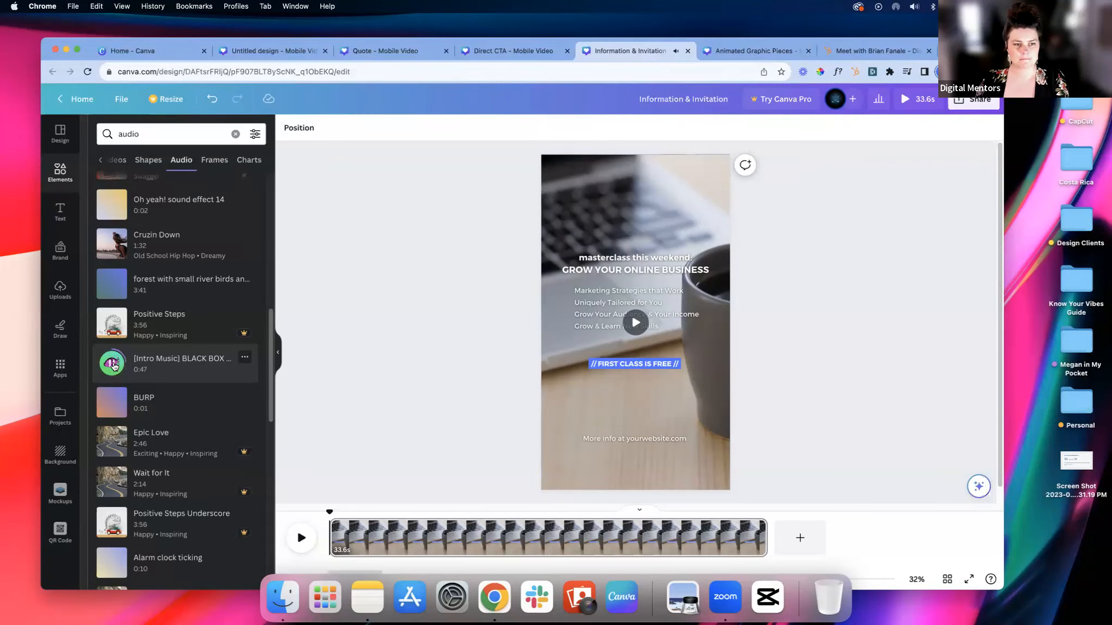
{"action": "left_click", "coordinate": [114, 370]}
{"action": "key", "text": "XF86AudioLowerVolume"}
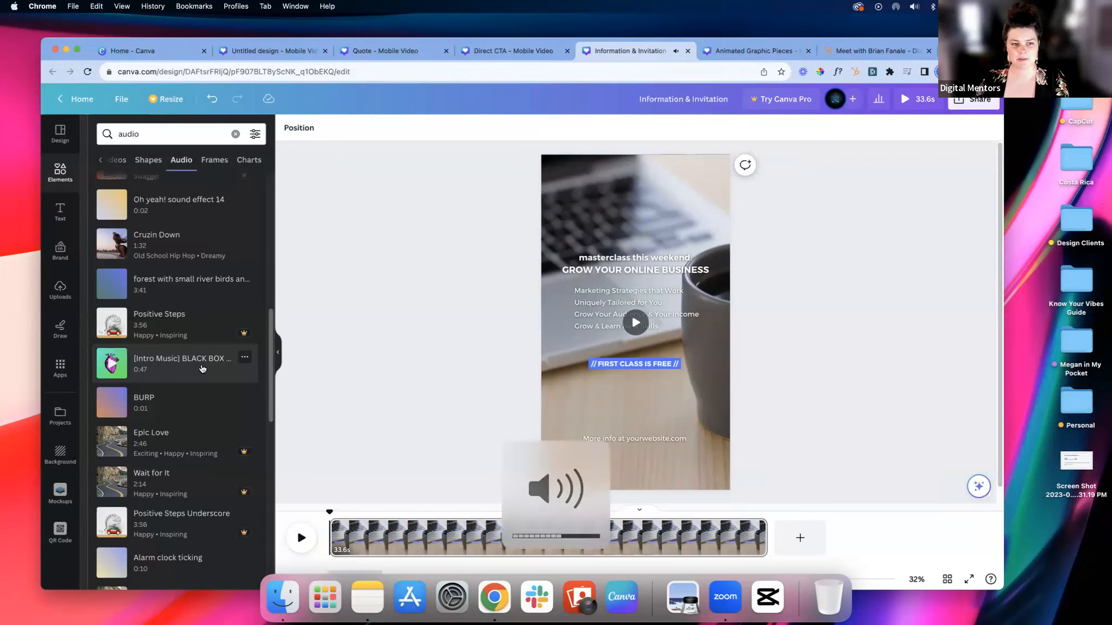
{"action": "left_click", "coordinate": [201, 370]}
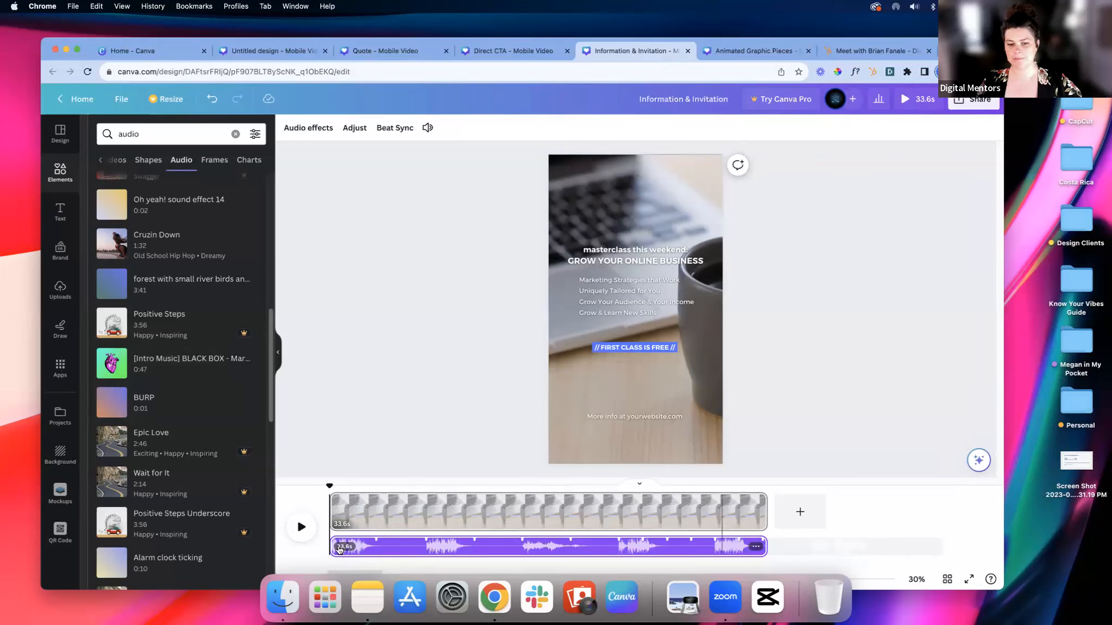
Step: Play the masterclass page with its audio track, pause it, and preview the background video on its own
{"action": "left_click", "coordinate": [298, 526]}
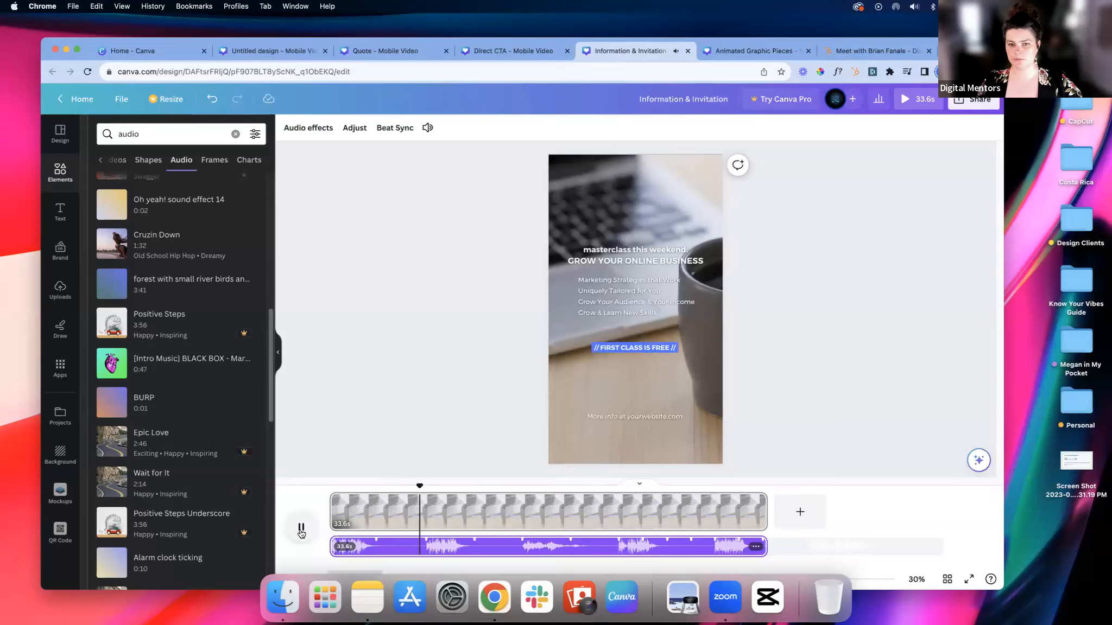
{"action": "left_click", "coordinate": [301, 530]}
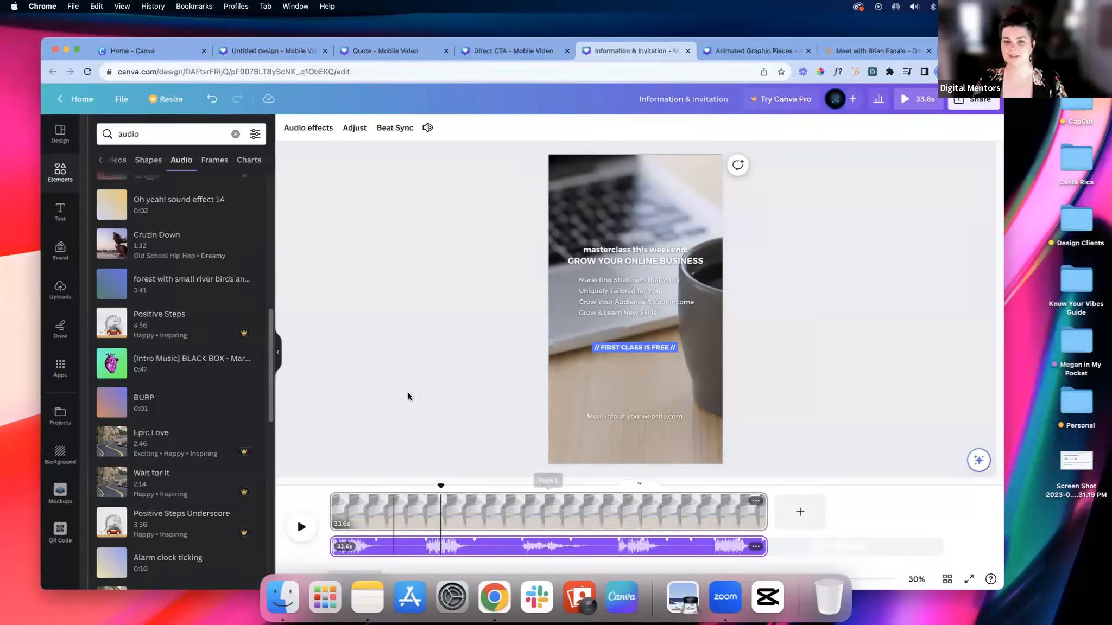
{"action": "left_click", "coordinate": [684, 175]}
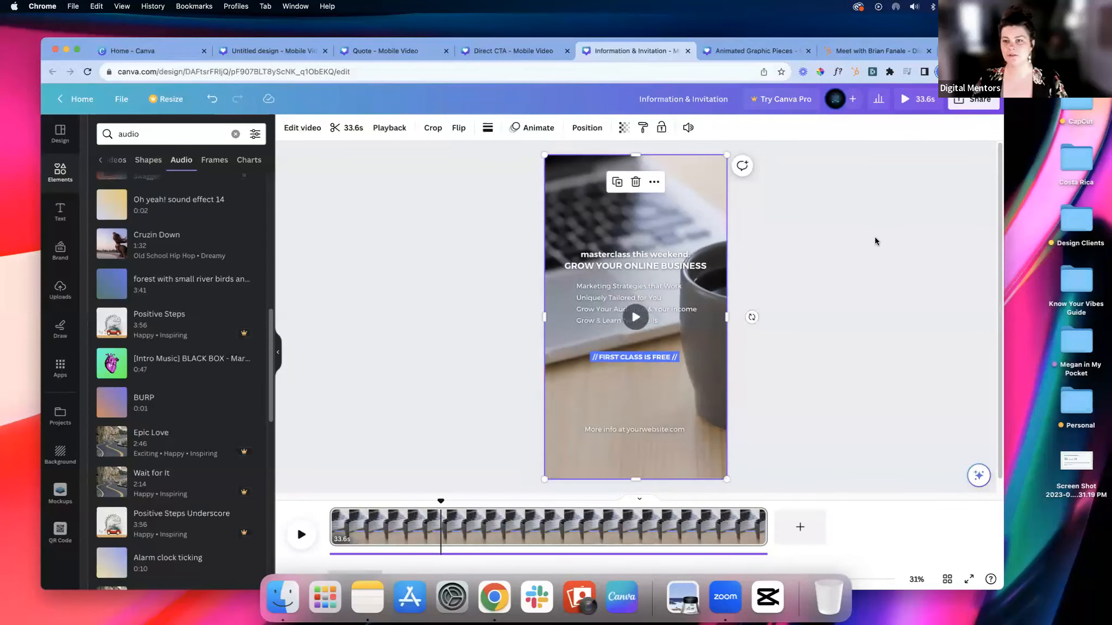
{"action": "left_click", "coordinate": [636, 317]}
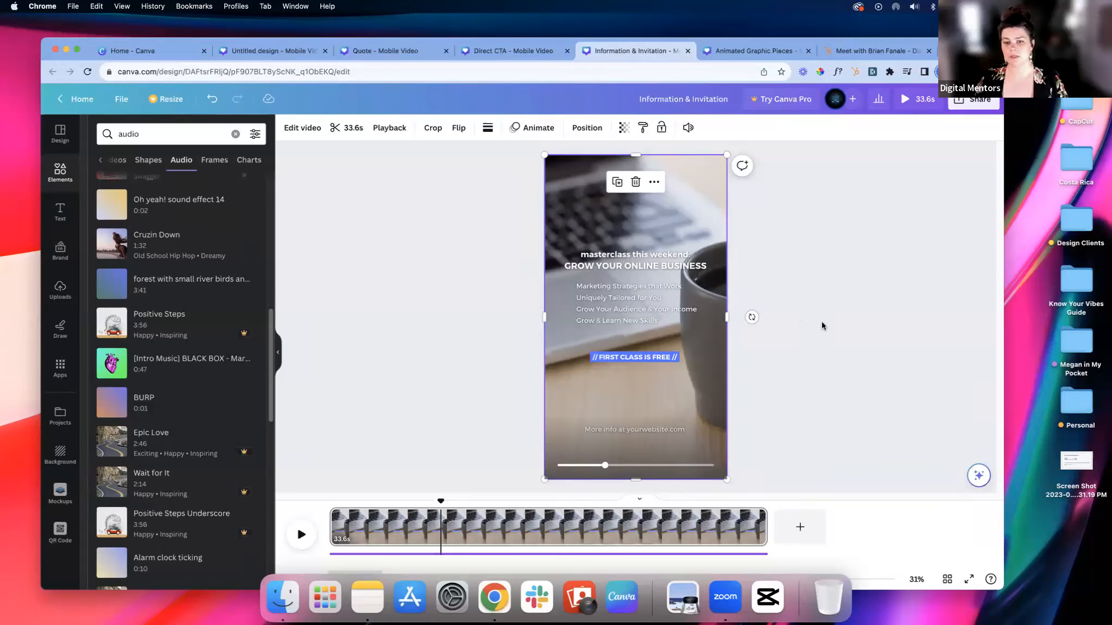
Step: Change the text animation of the "// FIRST CLASS IS FREE //" line to Pan
{"action": "left_click", "coordinate": [658, 359]}
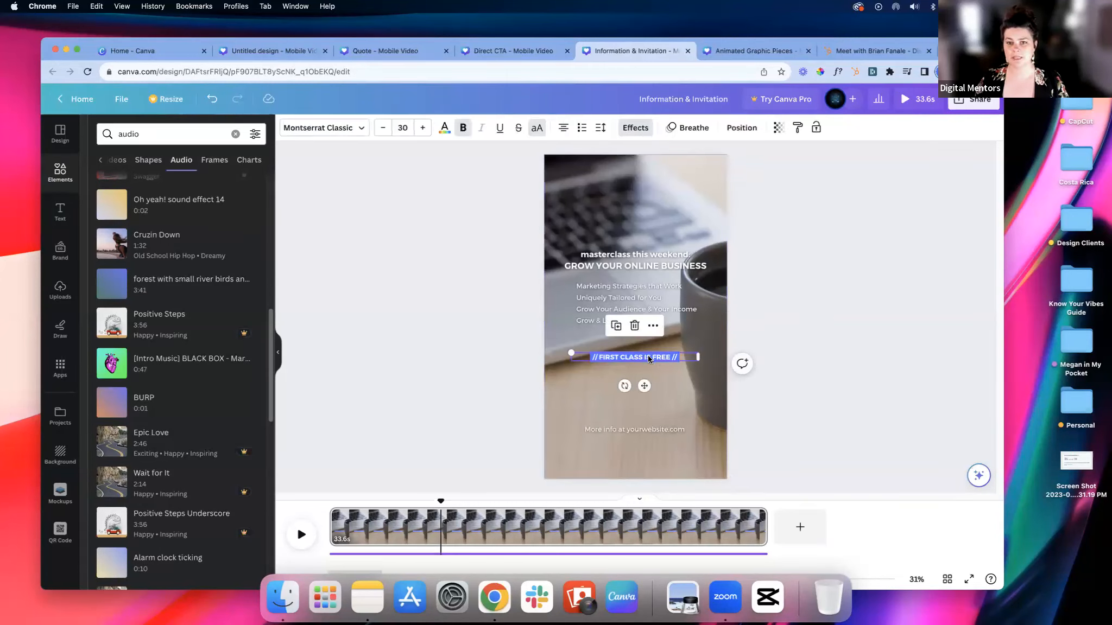
{"action": "left_click", "coordinate": [690, 128]}
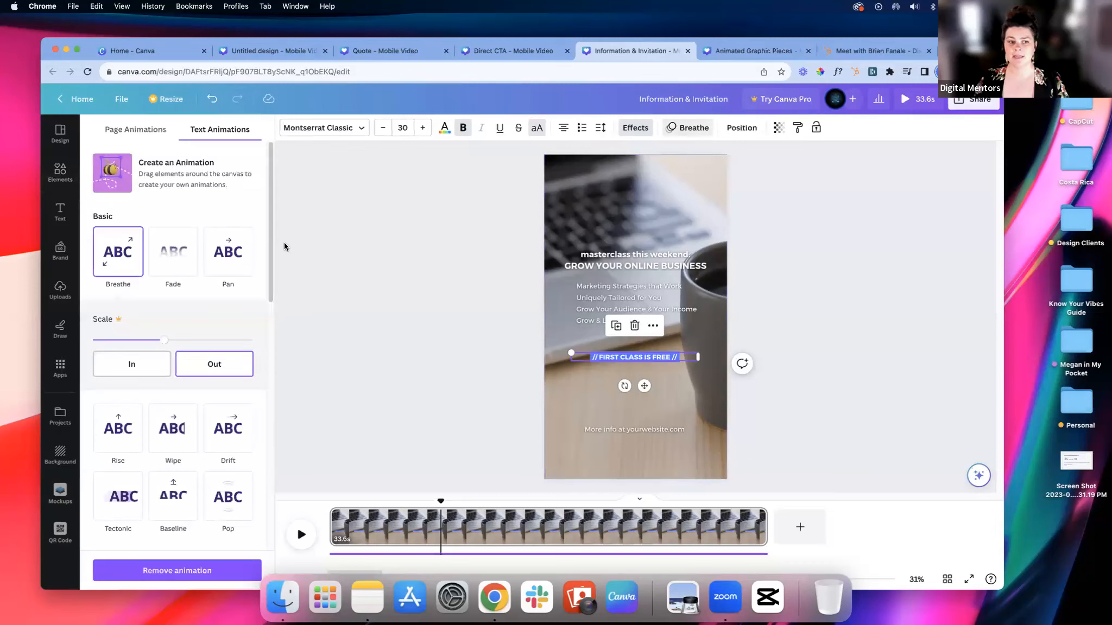
{"action": "left_click", "coordinate": [253, 248]}
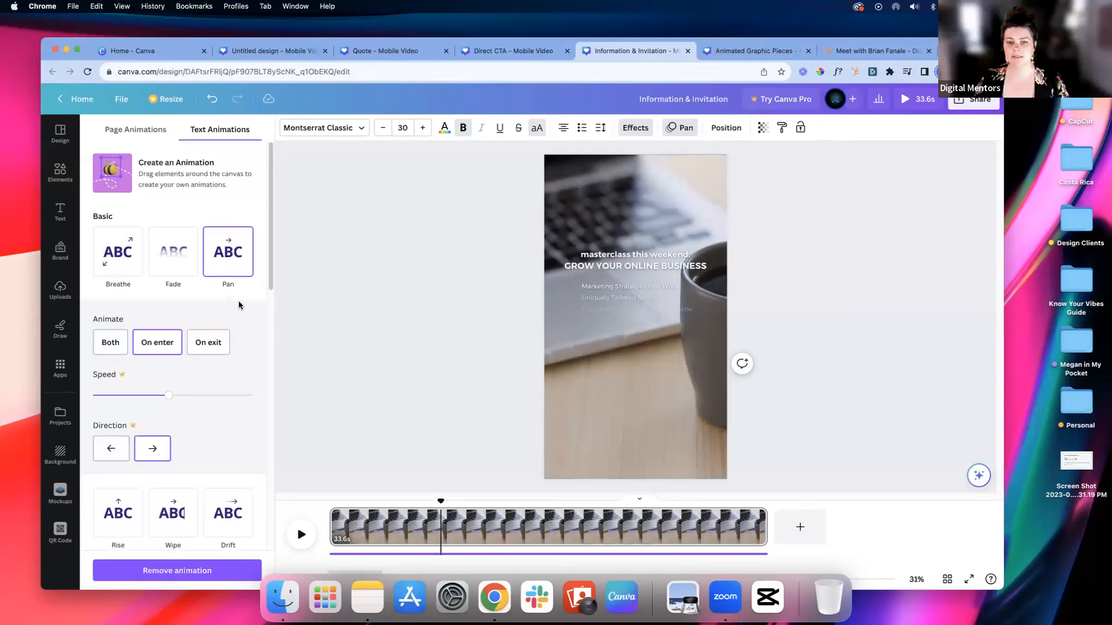
{"action": "scroll", "coordinate": [238, 301], "scroll_direction": "down", "scroll_amount": 5}
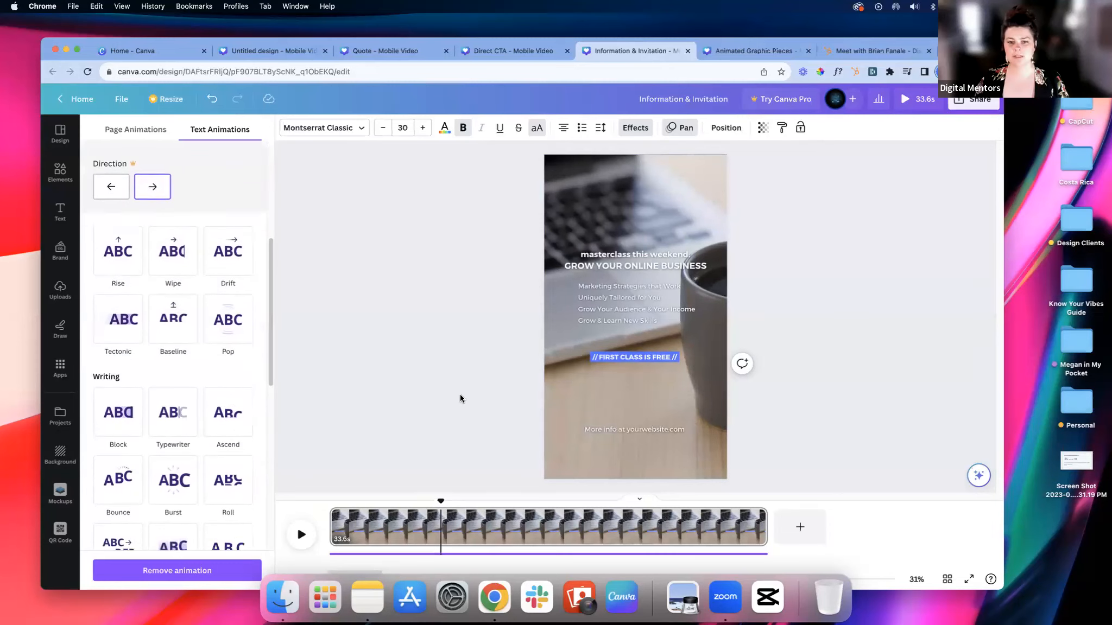
{"action": "left_click", "coordinate": [610, 307]}
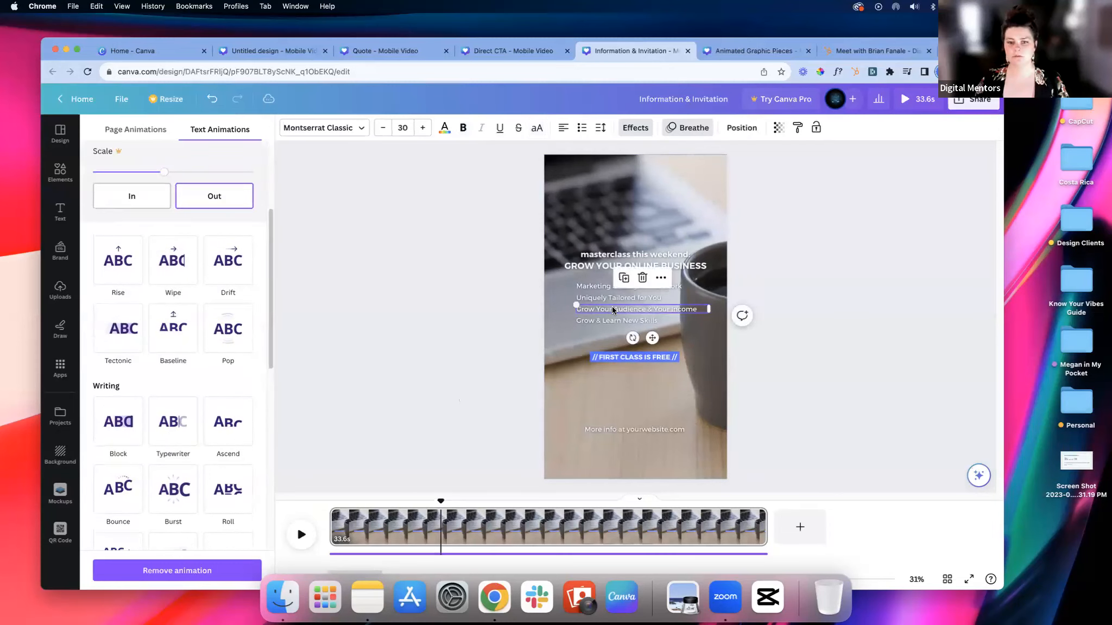
{"action": "left_click", "coordinate": [836, 292]}
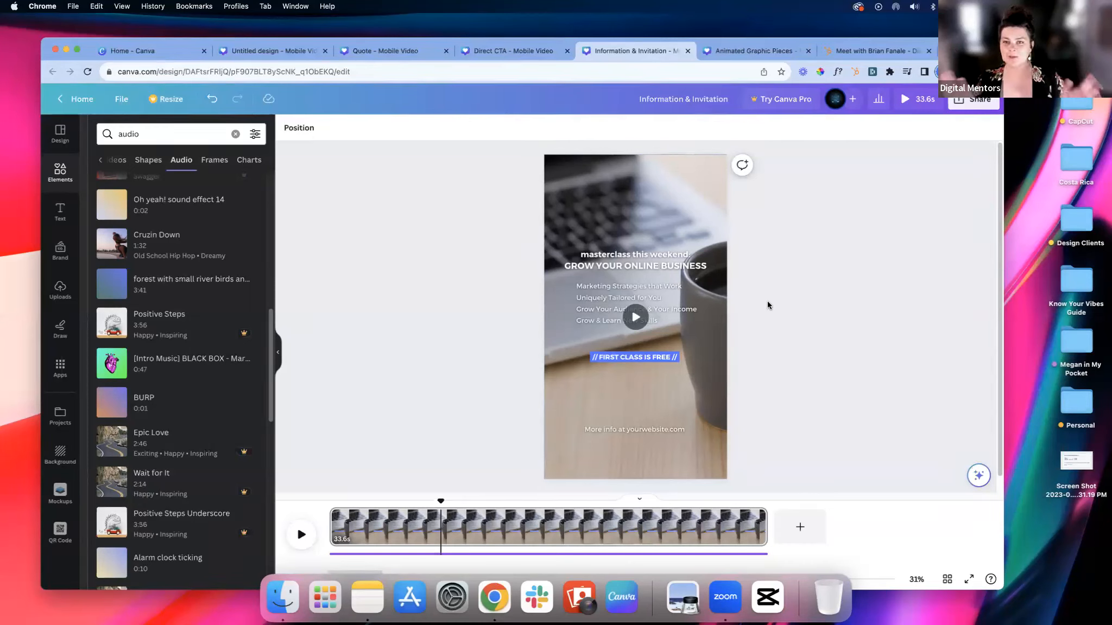
Step: Switch to the Direct CTA design and search its mobile video templates for "coaching"
{"action": "mouse_move", "coordinate": [617, 229]}
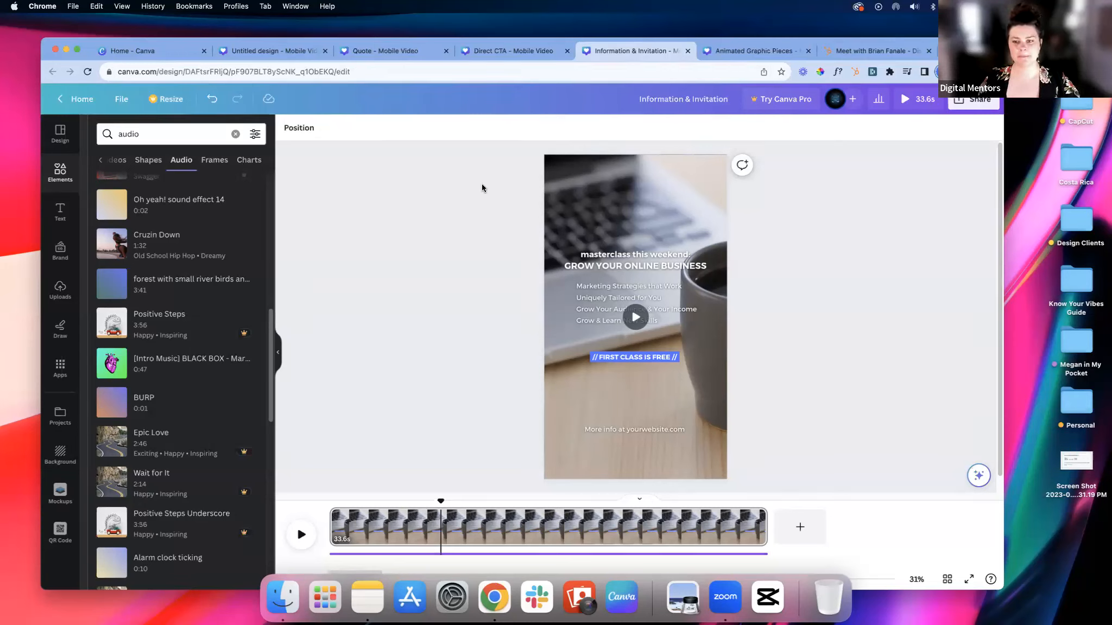
{"action": "left_click", "coordinate": [472, 52]}
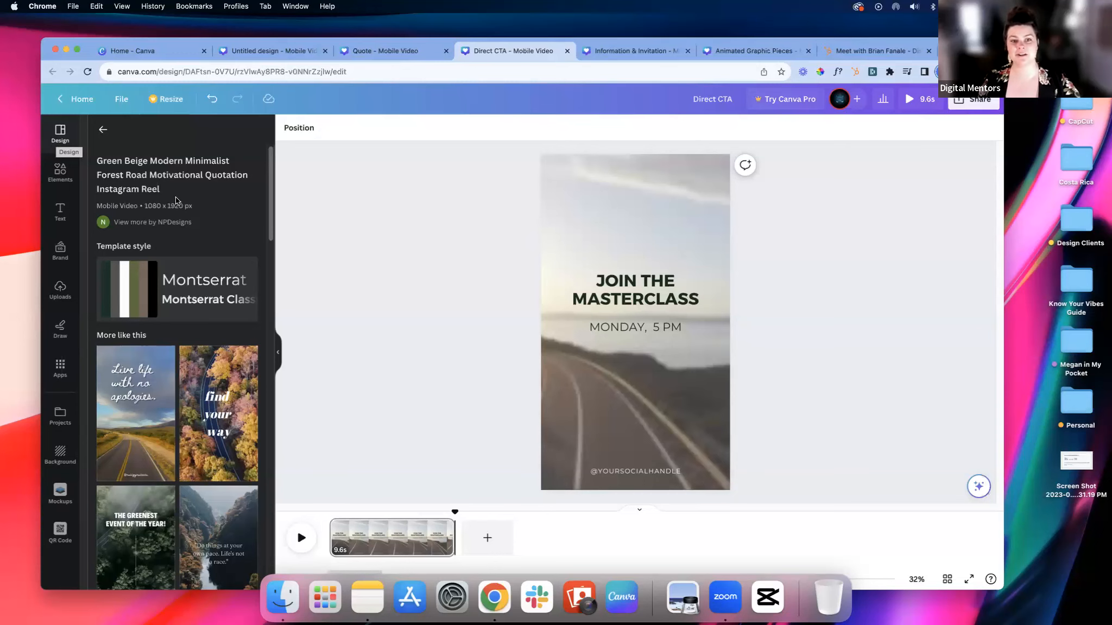
{"action": "left_click", "coordinate": [101, 131]}
{"action": "left_click", "coordinate": [192, 133]}
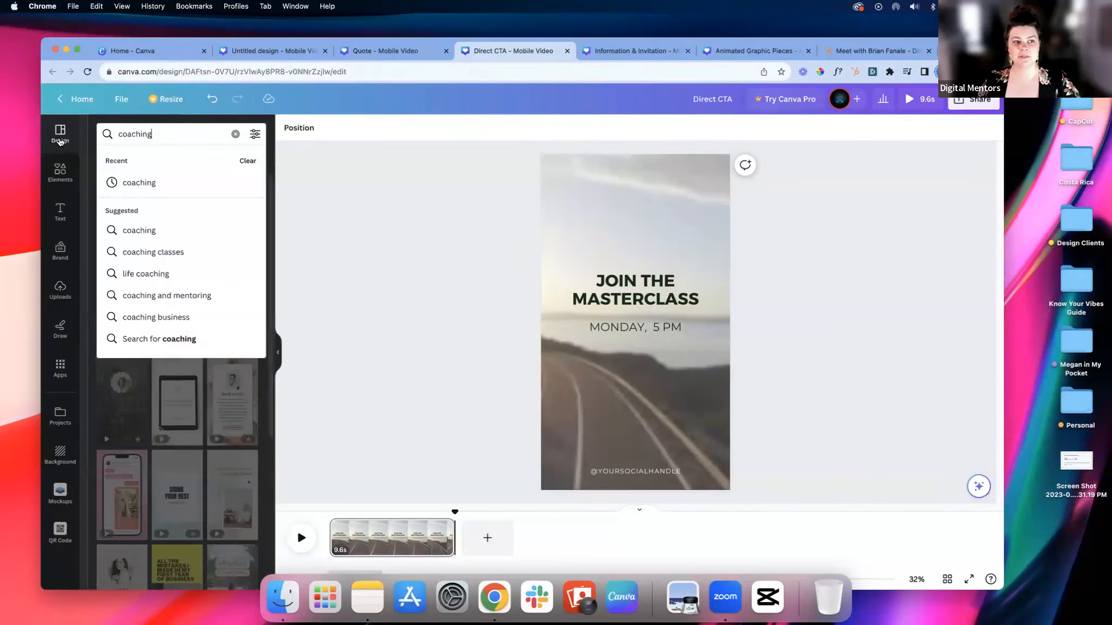
{"action": "left_click", "coordinate": [60, 136]}
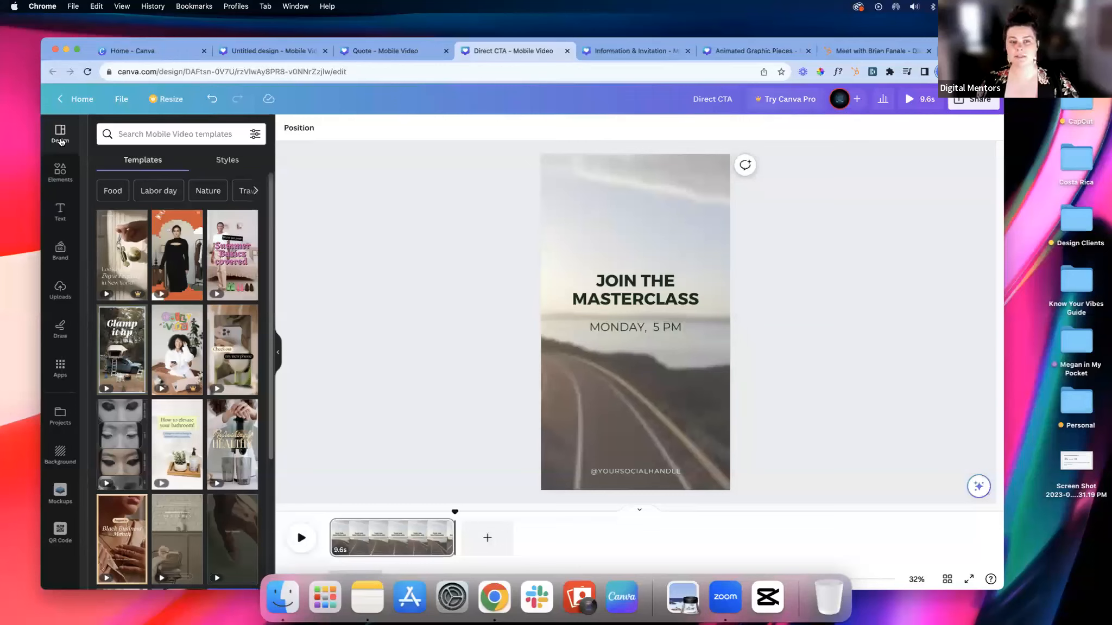
{"action": "left_click", "coordinate": [137, 134]}
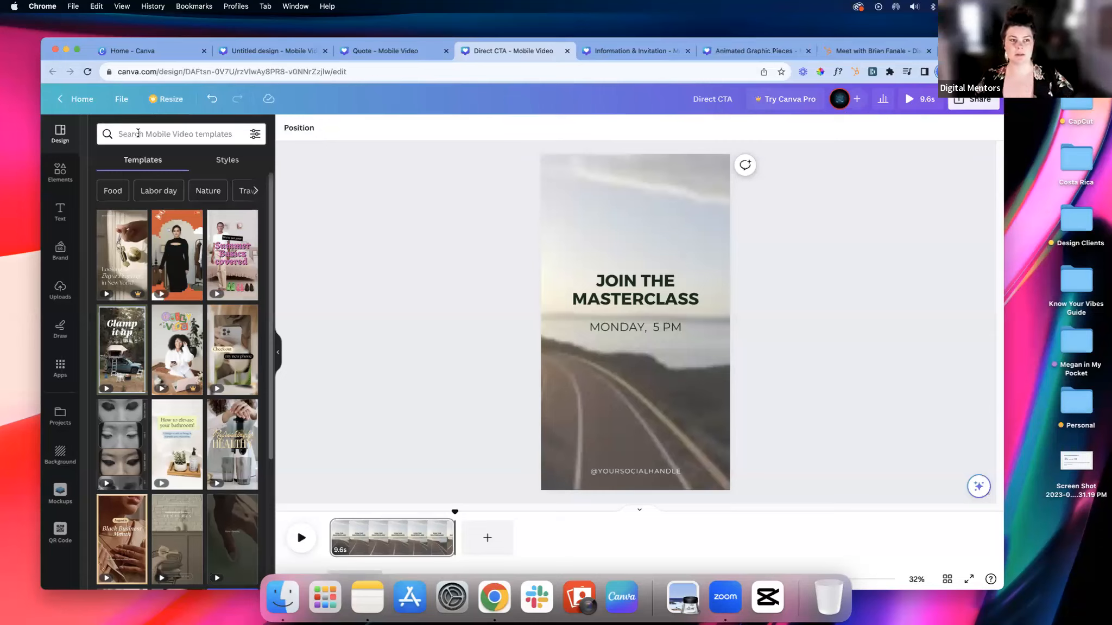
{"action": "left_click", "coordinate": [149, 135]}
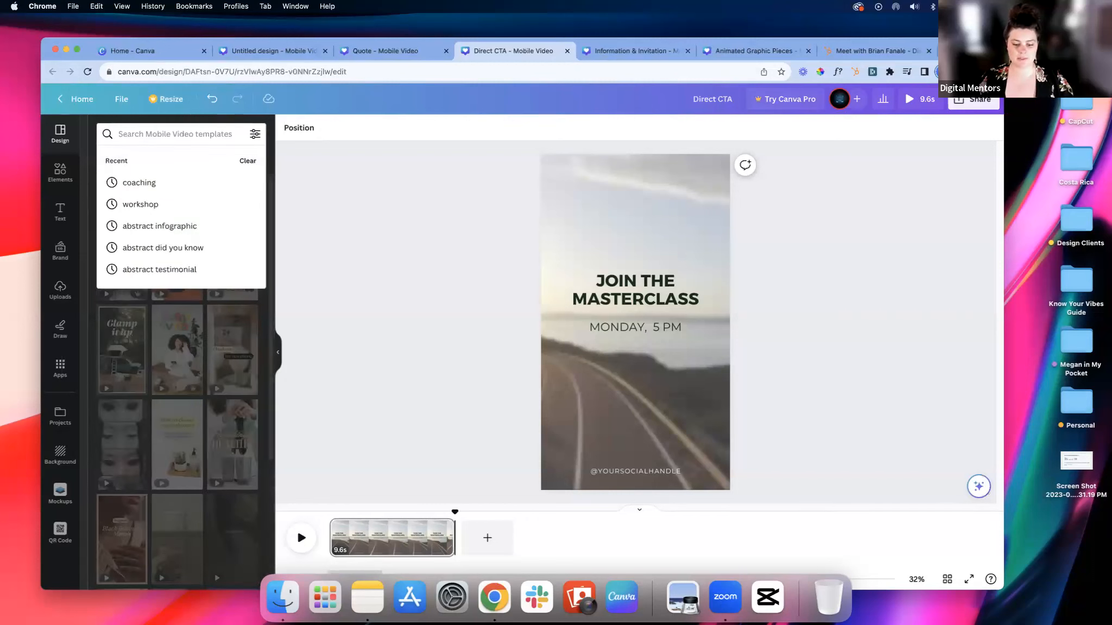
{"action": "type", "text": "coaching"}
{"action": "key", "text": "Return"}
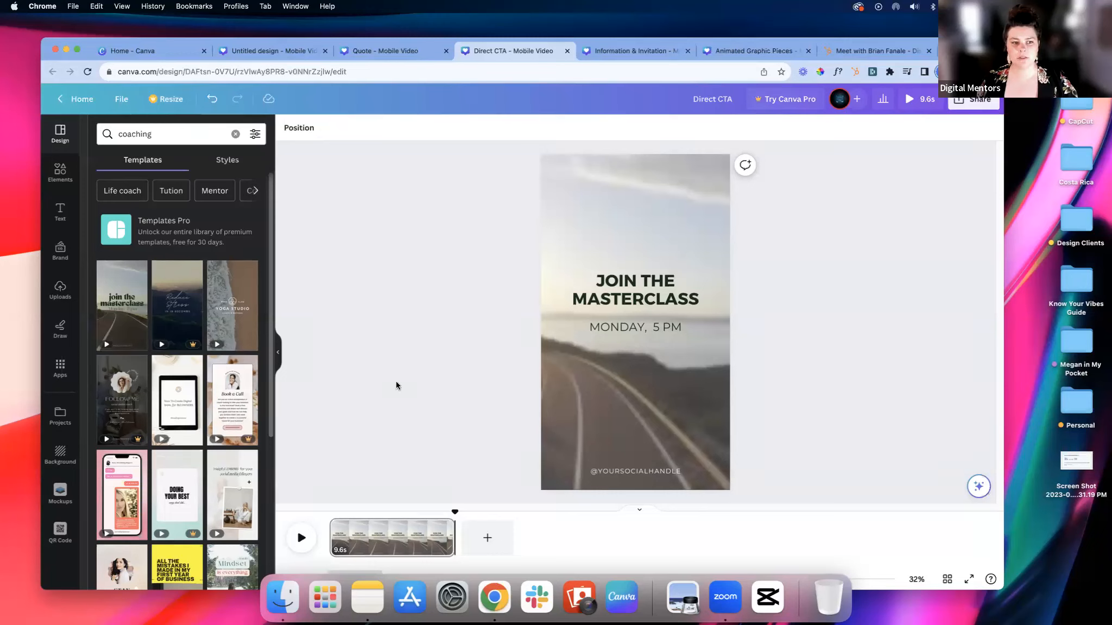
Step: Play the Direct CTA page, then select its "JOIN THE MASTERCLASS" headline together with the "MONDAY, 5 PM" line
{"action": "left_click", "coordinate": [302, 537]}
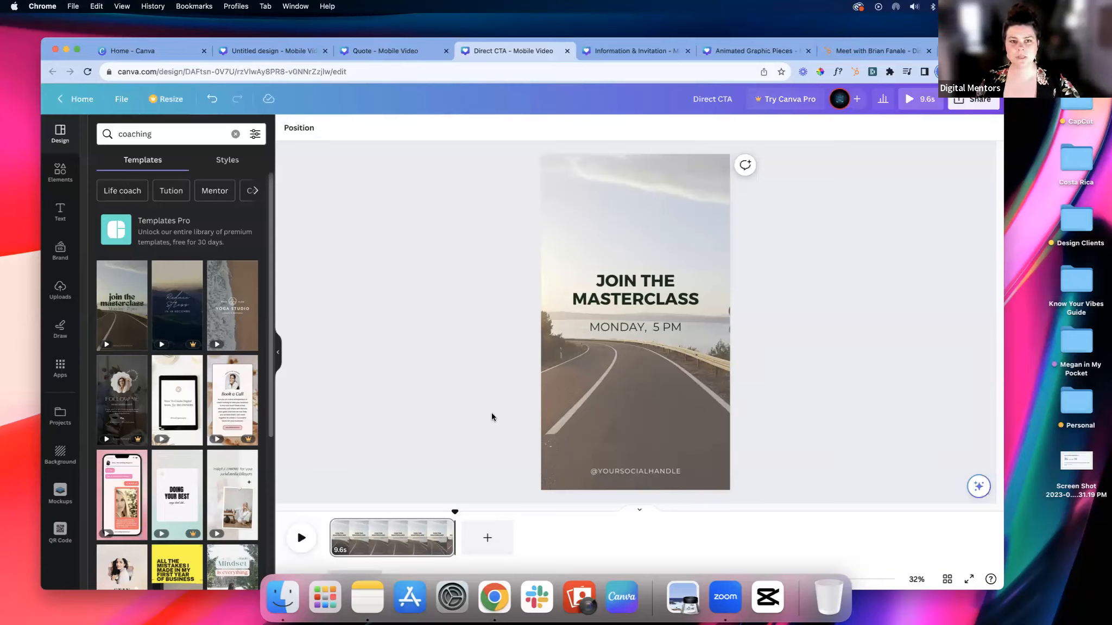
{"action": "left_click", "coordinate": [649, 291]}
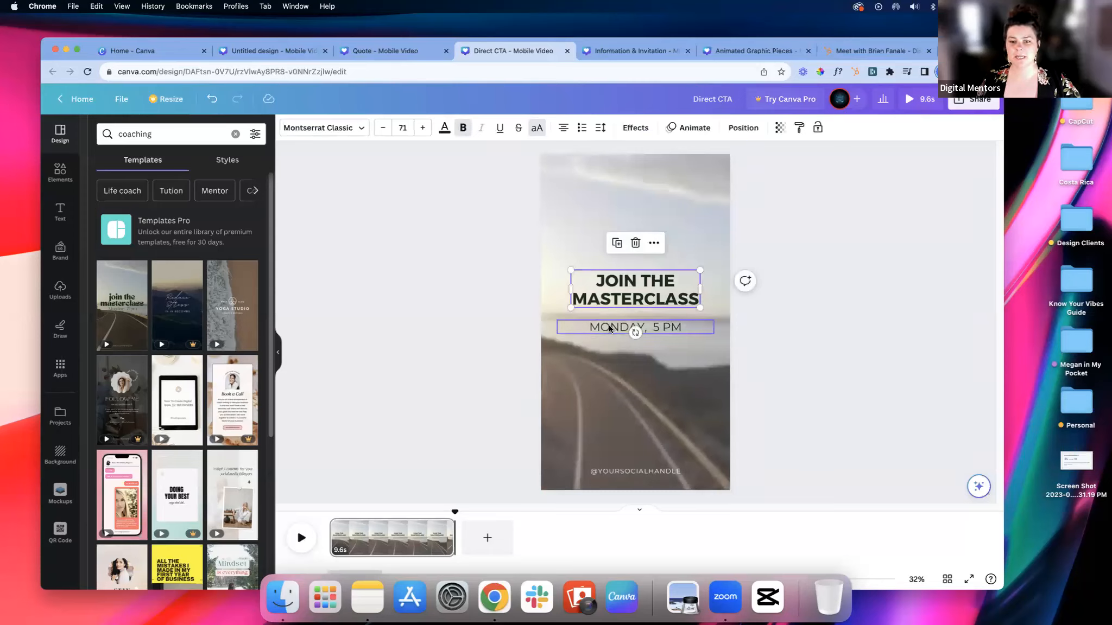
{"action": "left_click", "coordinate": [475, 308]}
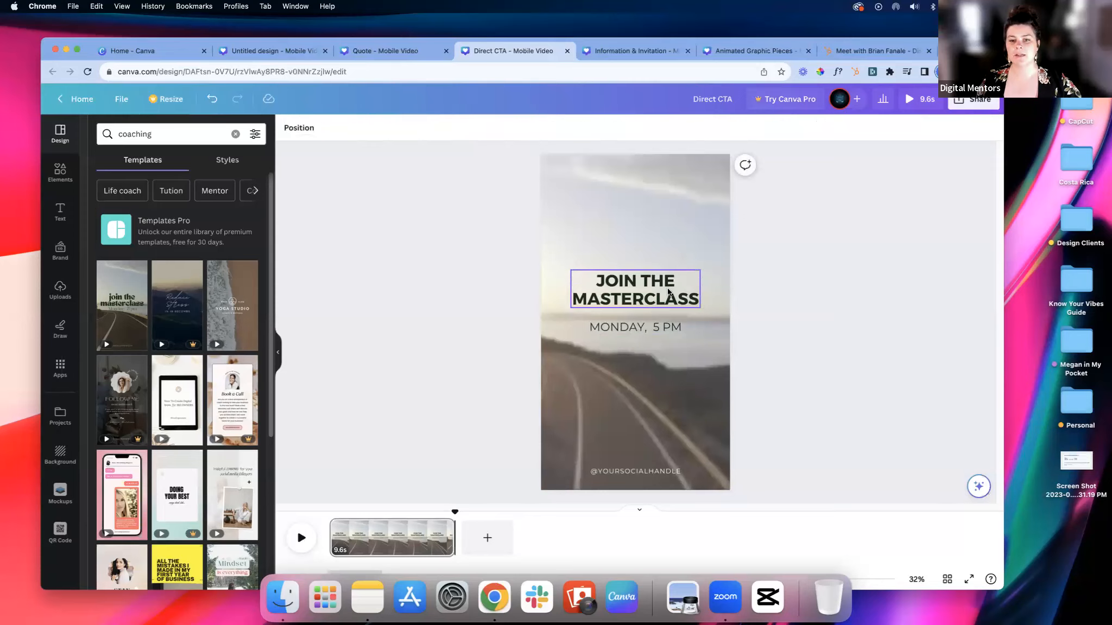
{"action": "left_click", "coordinate": [668, 292]}
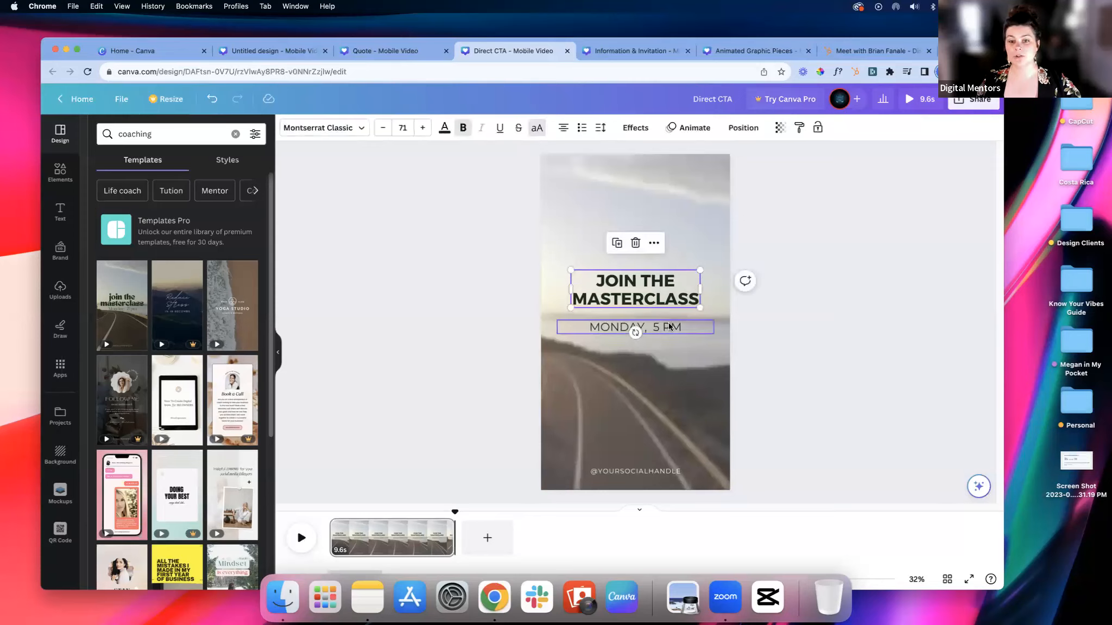
{"action": "left_click", "coordinate": [633, 327], "text": "shift"}
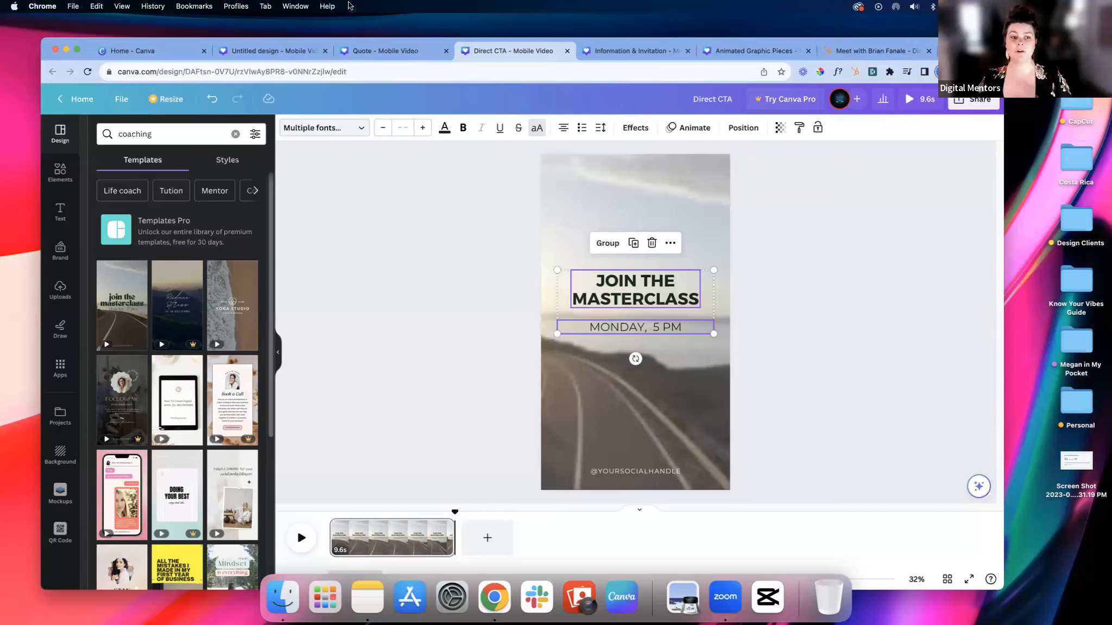
{"action": "mouse_move", "coordinate": [243, 316]}
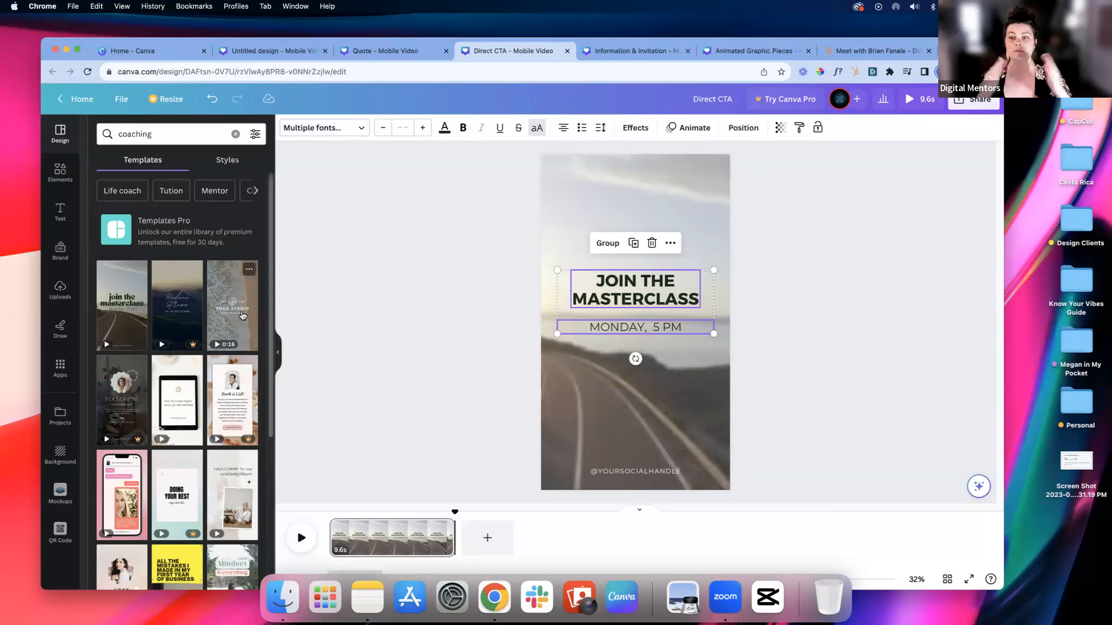
Step: Check which font the "JOIN THE MASTERCLASS" headline uses in the font list, then deselect it
{"action": "left_click", "coordinate": [493, 280]}
{"action": "left_click", "coordinate": [635, 287]}
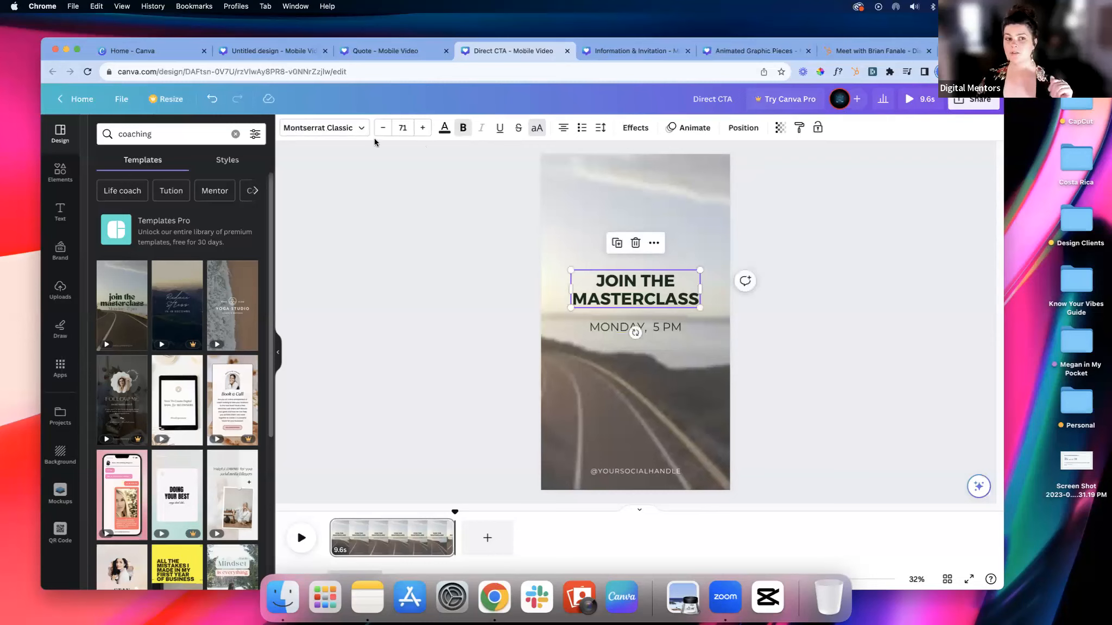
{"action": "left_click", "coordinate": [352, 129]}
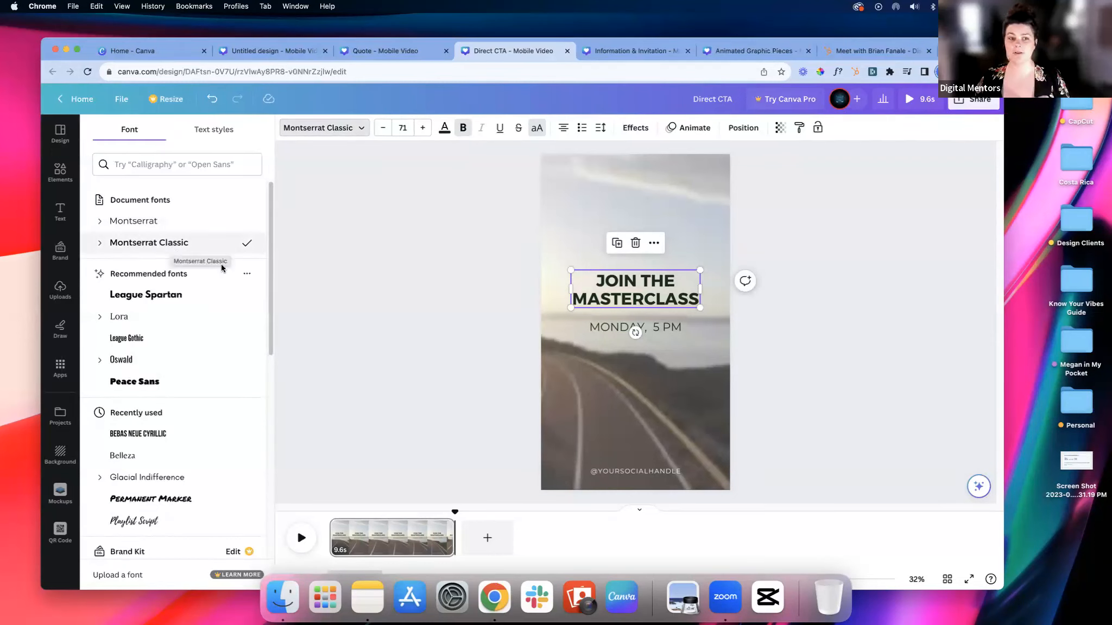
{"action": "left_click", "coordinate": [374, 293]}
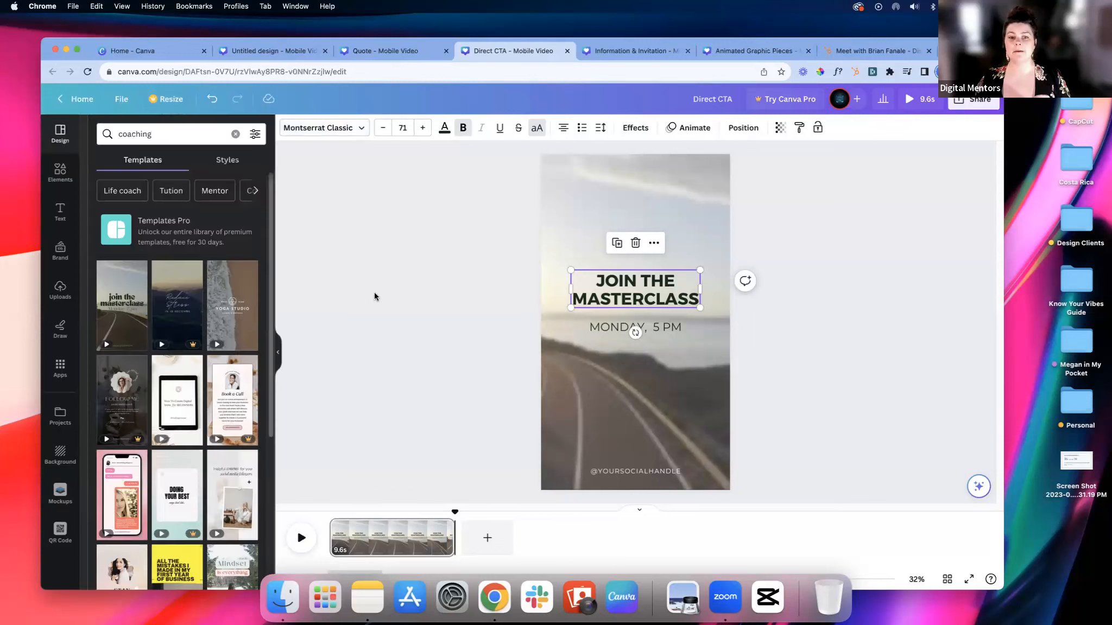
{"action": "left_click", "coordinate": [674, 375]}
Step: Add a second page and apply the "join the masterclass" road video template to it
{"action": "left_click", "coordinate": [486, 540]}
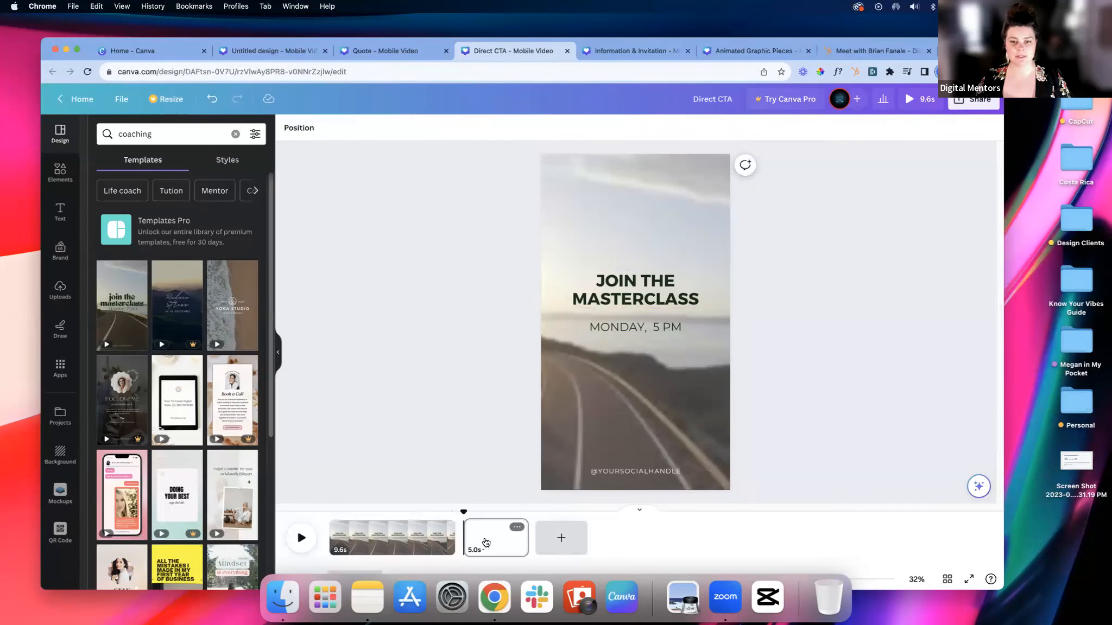
{"action": "left_click", "coordinate": [121, 305]}
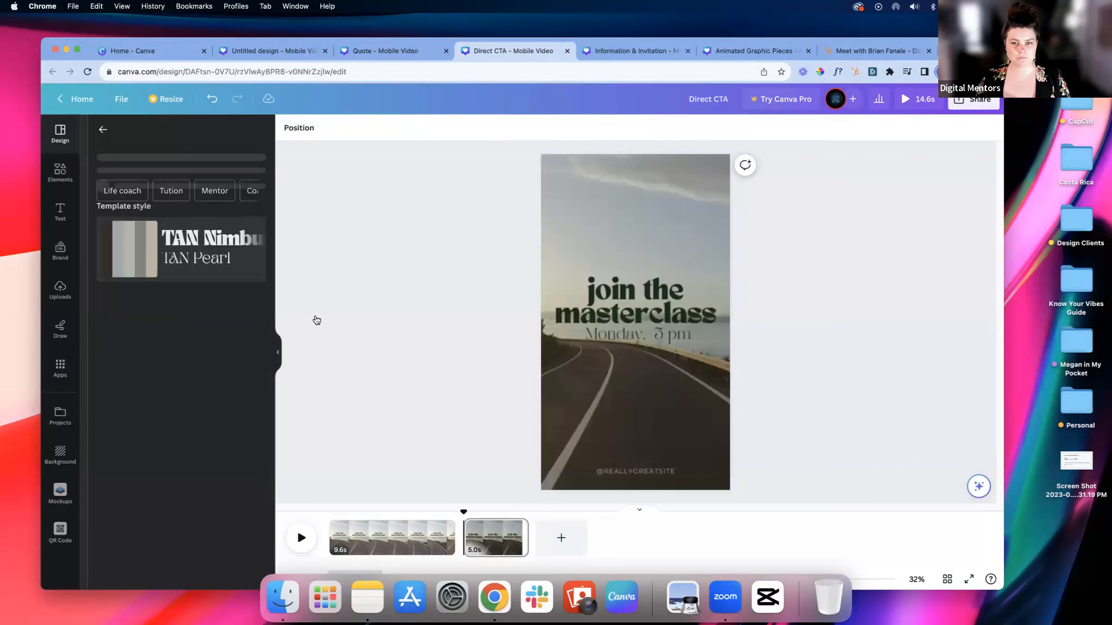
{"action": "left_click", "coordinate": [396, 301]}
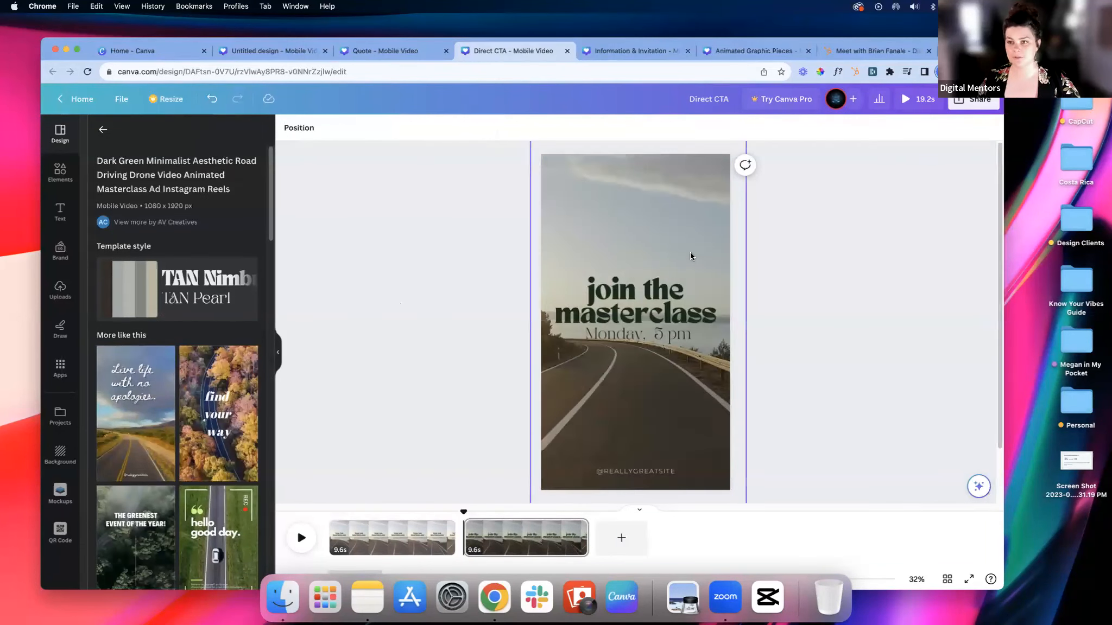
Step: Change the dark overlay covering the second page's road video to white (#ffffff)
{"action": "left_click", "coordinate": [675, 222]}
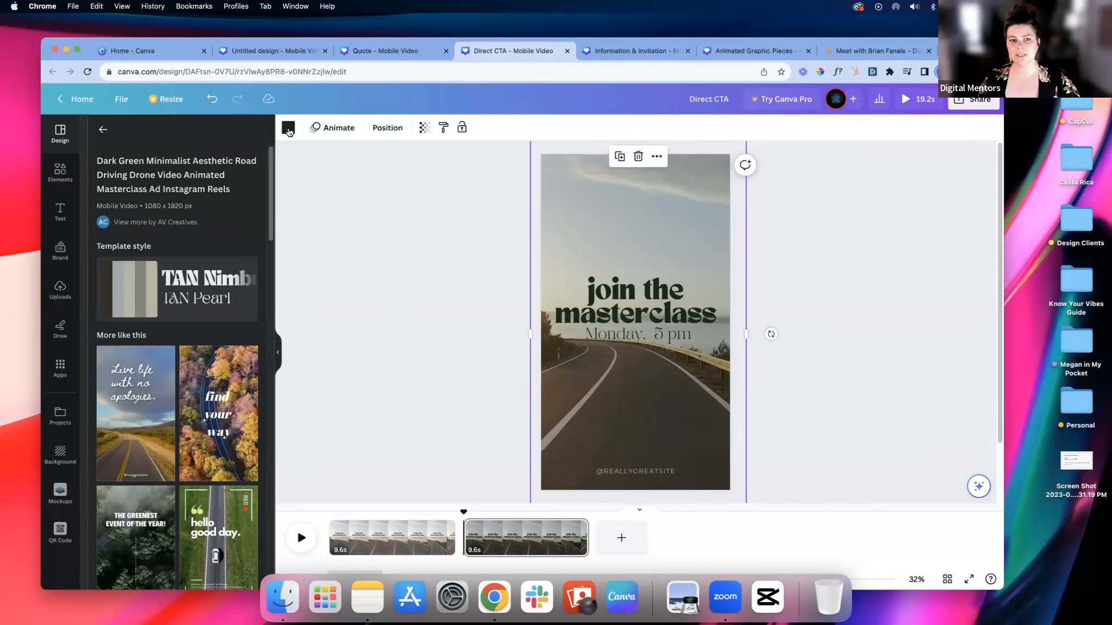
{"action": "left_click", "coordinate": [288, 131]}
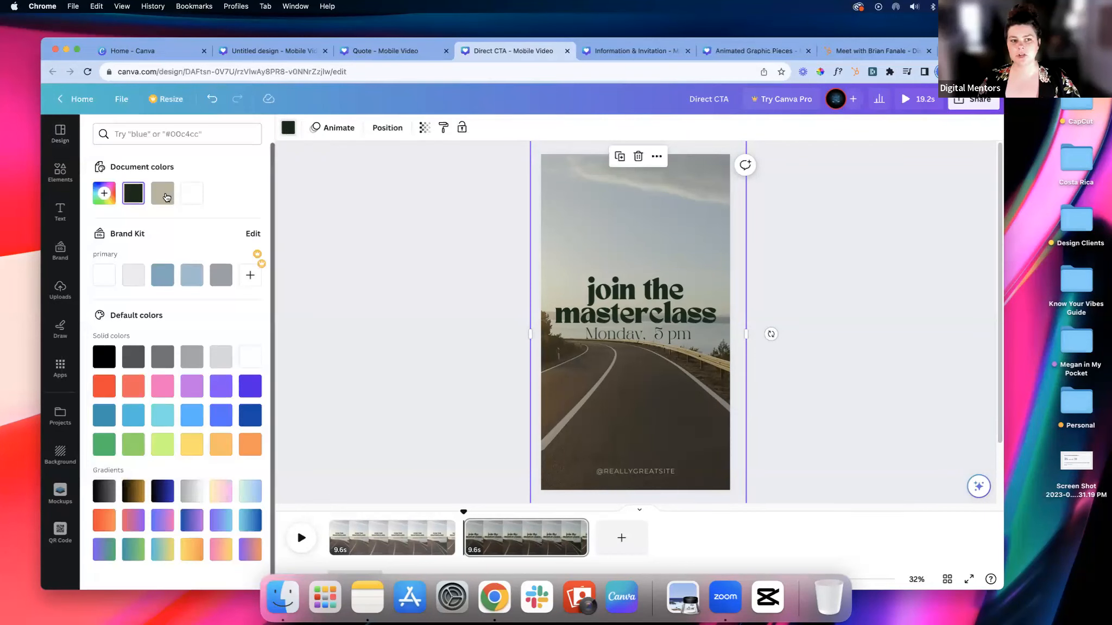
{"action": "left_click", "coordinate": [196, 197]}
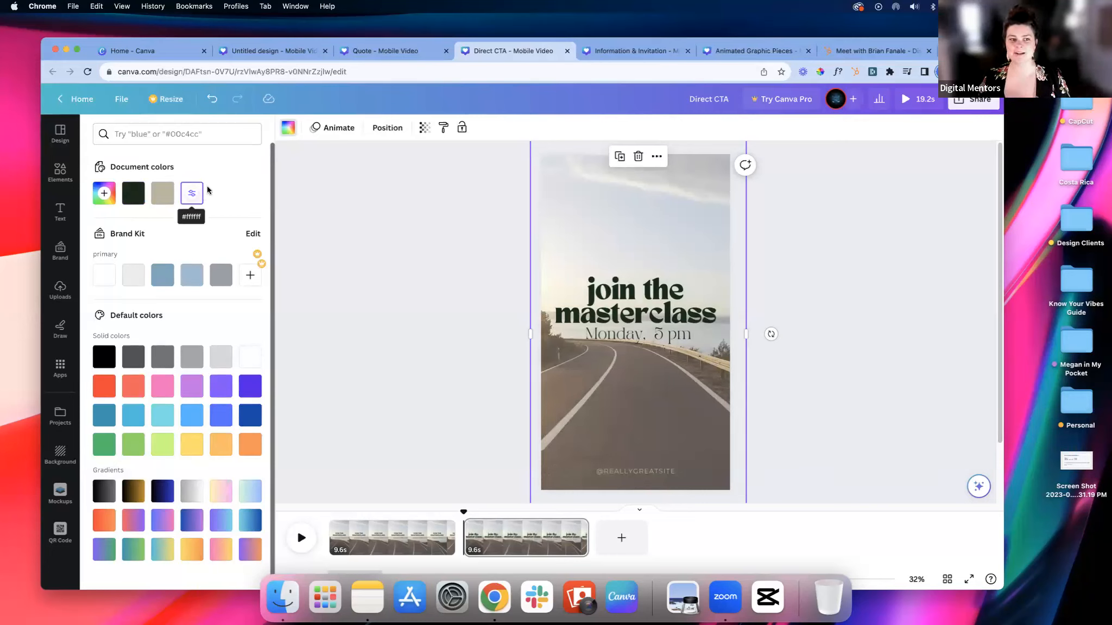
Step: Set the font of the second page's headline and date line to Montserrat Classic
{"action": "left_click", "coordinate": [587, 312]}
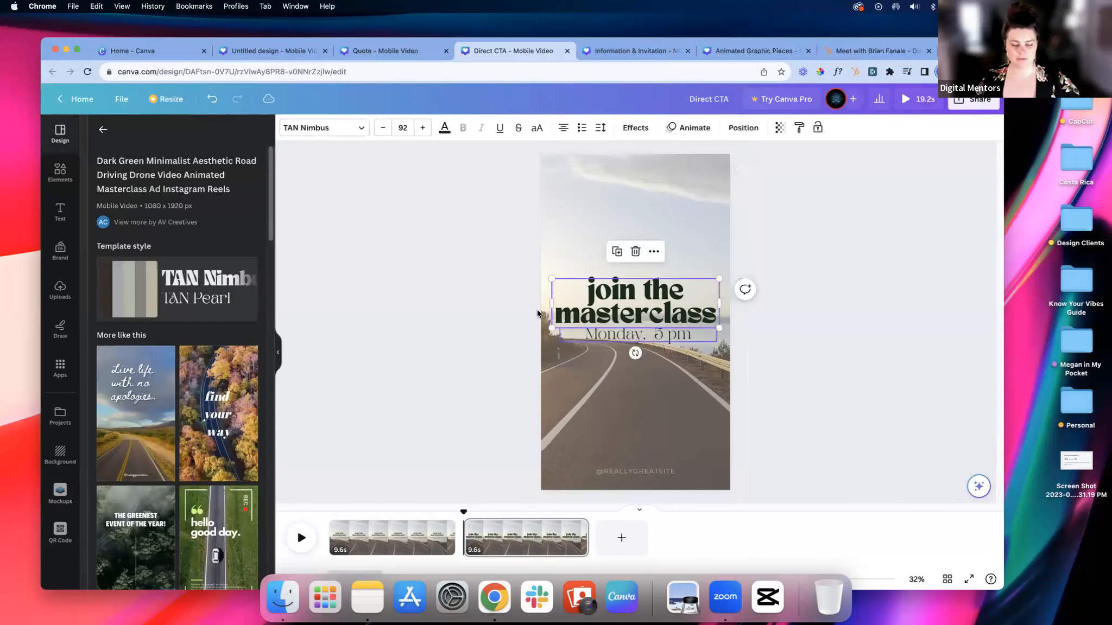
{"action": "left_click", "coordinate": [595, 333], "text": "shift"}
{"action": "left_click", "coordinate": [358, 130]}
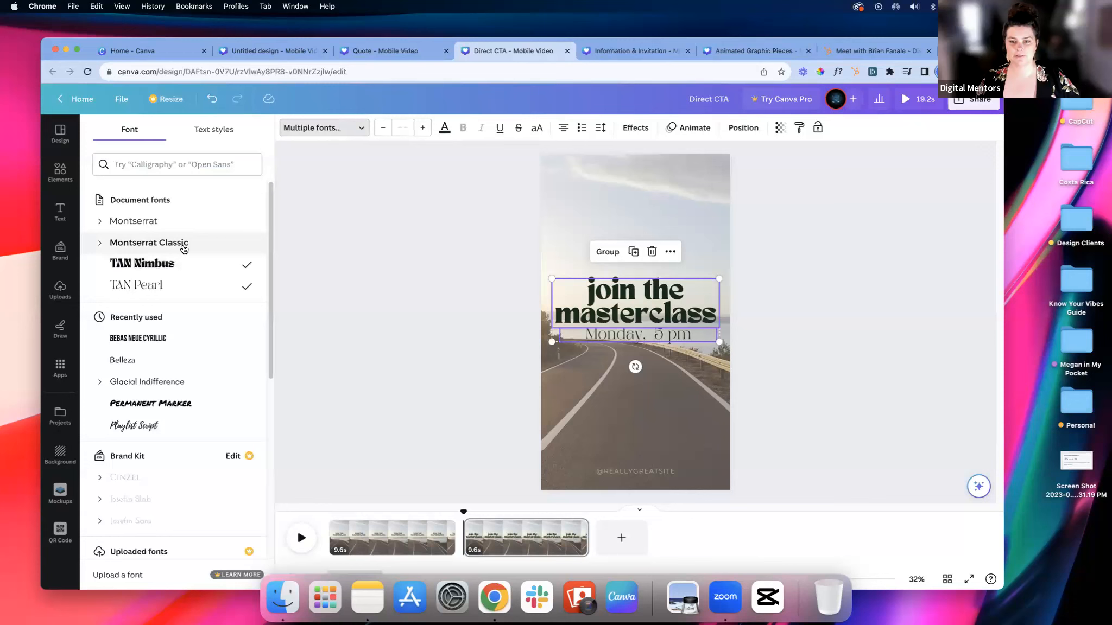
{"action": "left_click", "coordinate": [183, 248]}
{"action": "left_click", "coordinate": [408, 303]}
Step: Make the second page's headline and date line uppercase and set the headline in bold
{"action": "left_click", "coordinate": [613, 310]}
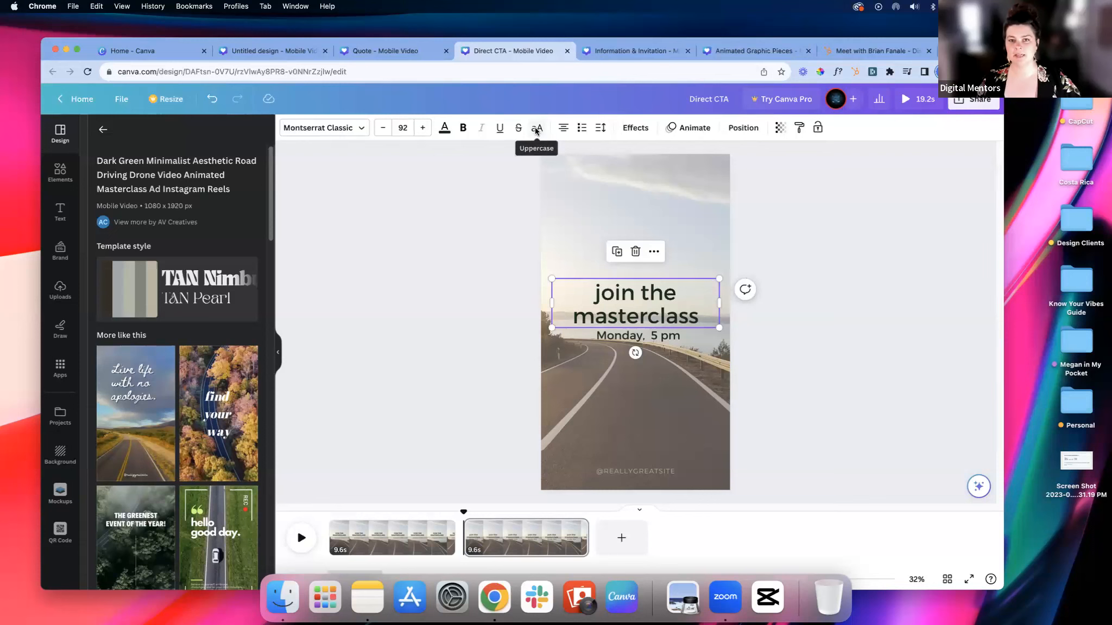
{"action": "left_click", "coordinate": [537, 128]}
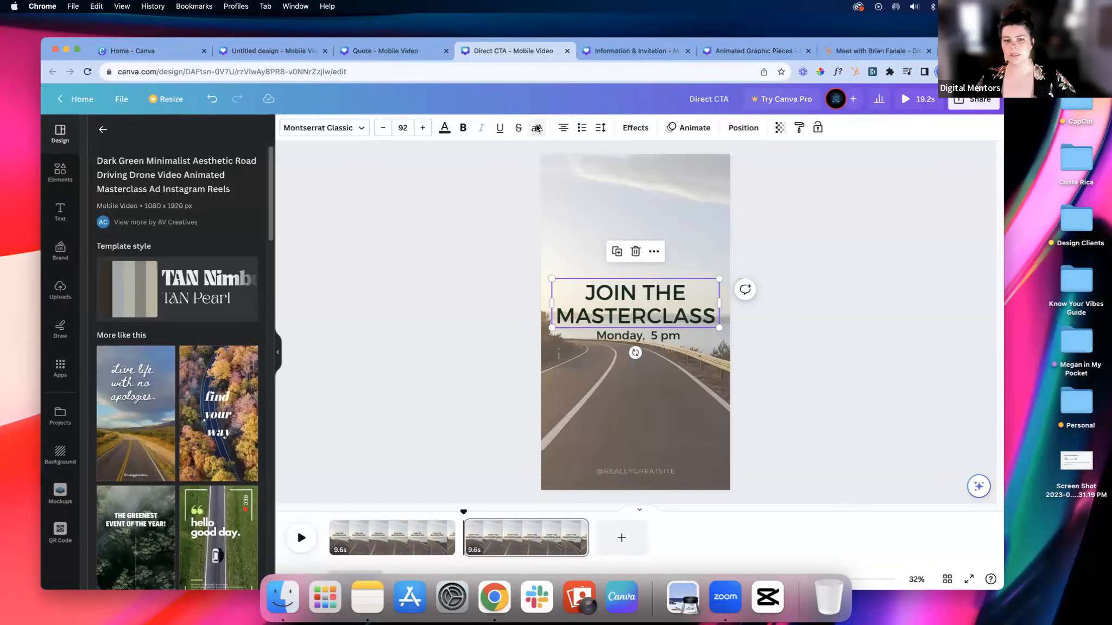
{"action": "left_click", "coordinate": [627, 338]}
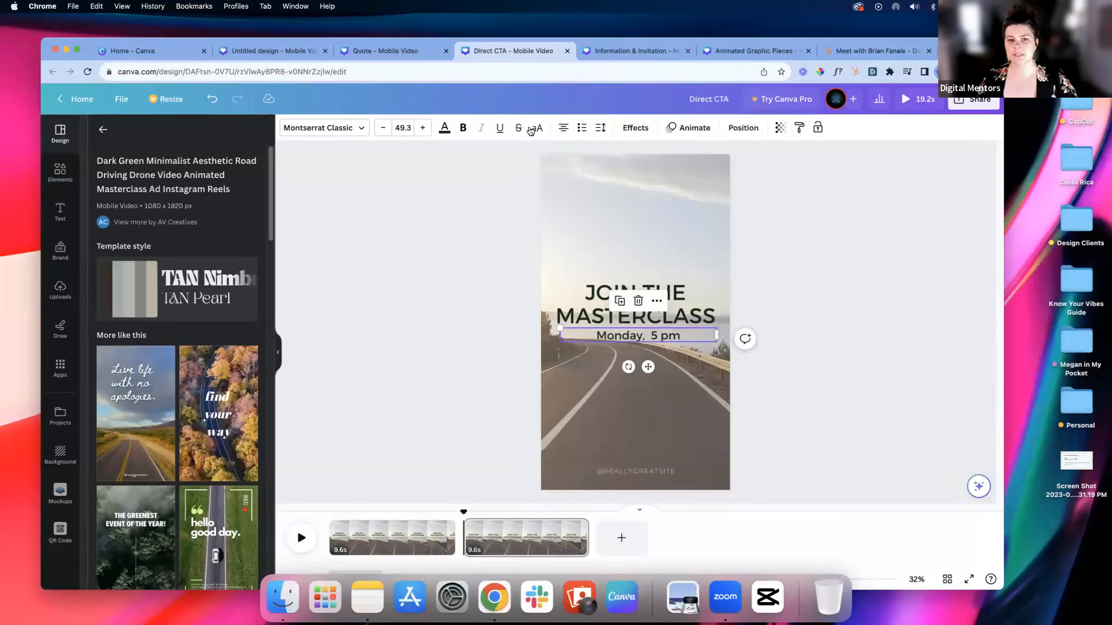
{"action": "left_click", "coordinate": [535, 129]}
{"action": "left_click", "coordinate": [559, 318]}
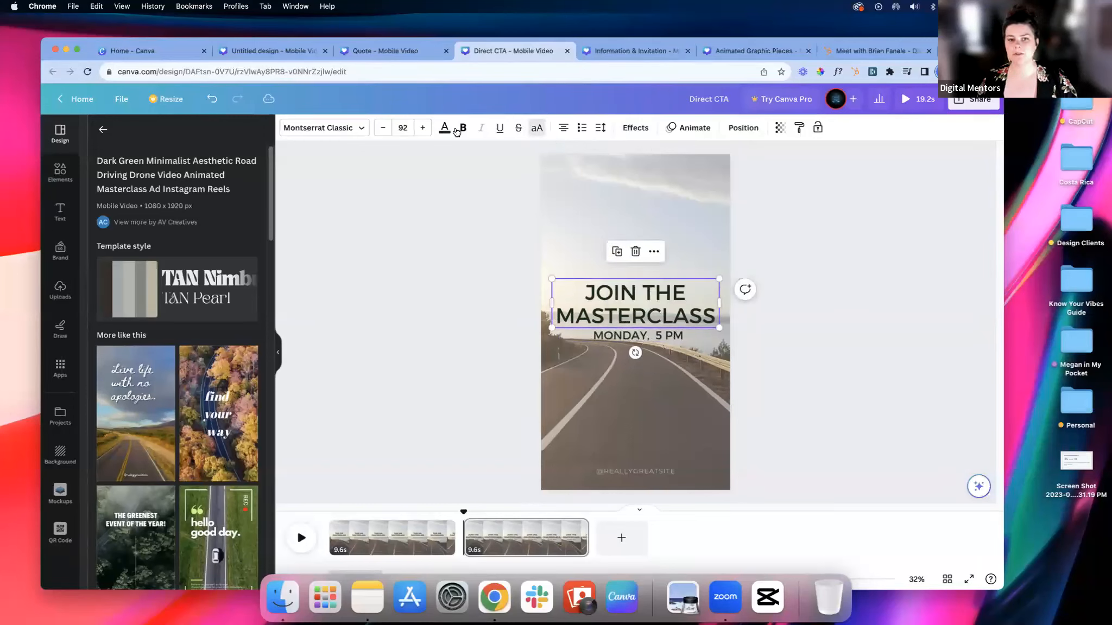
{"action": "left_click", "coordinate": [465, 261]}
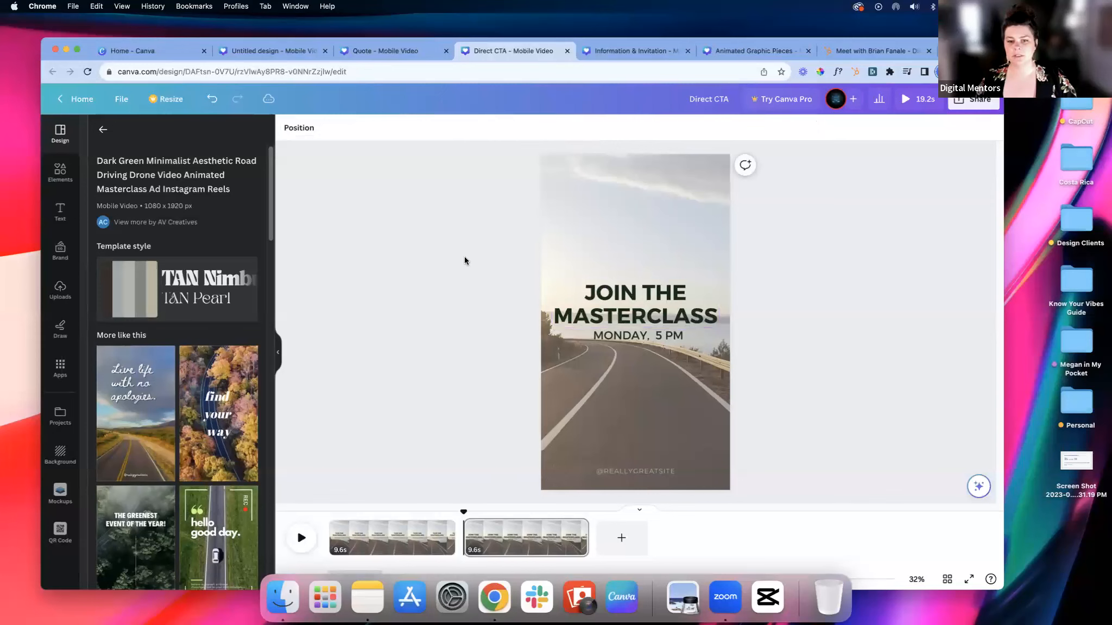
Step: Compare the customised second page with the original first page of the Direct CTA design
{"action": "left_click", "coordinate": [394, 531]}
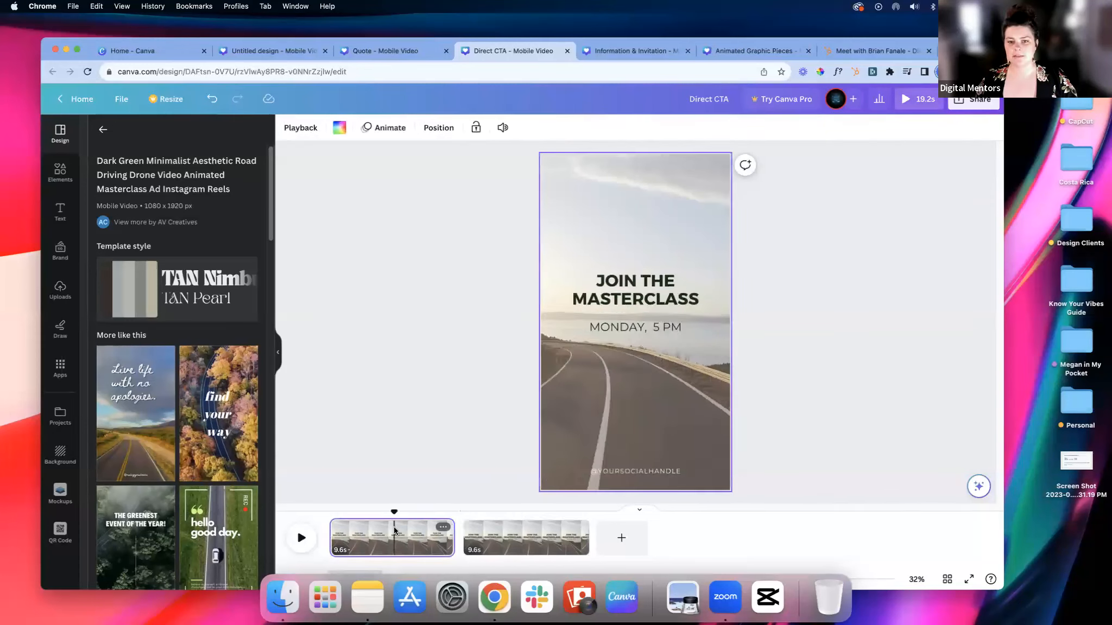
{"action": "left_click", "coordinate": [550, 549]}
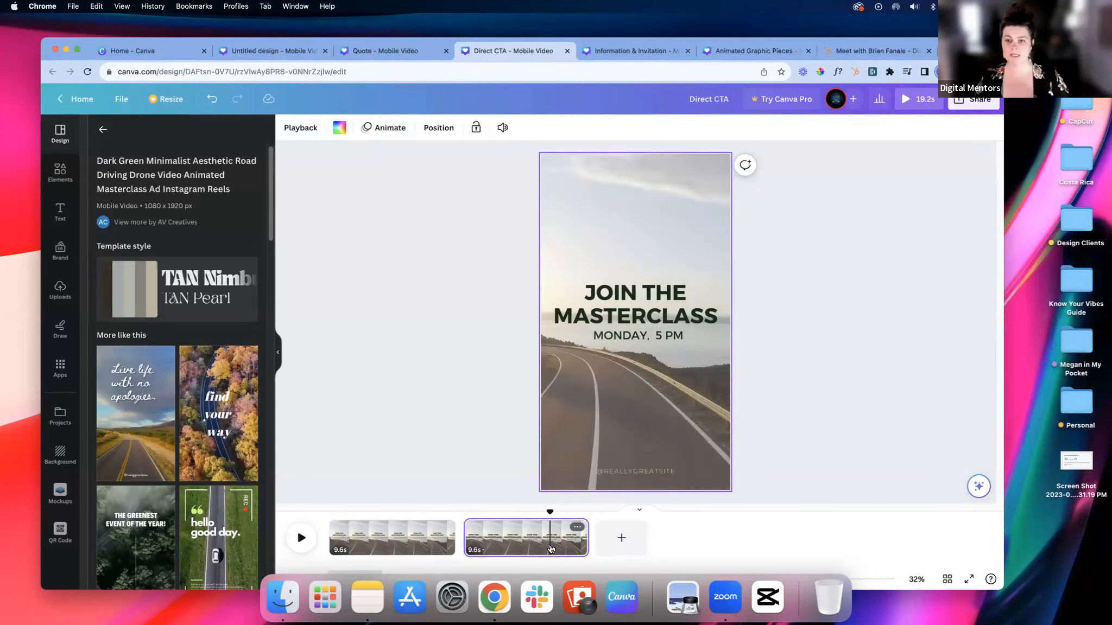
{"action": "left_click", "coordinate": [420, 546]}
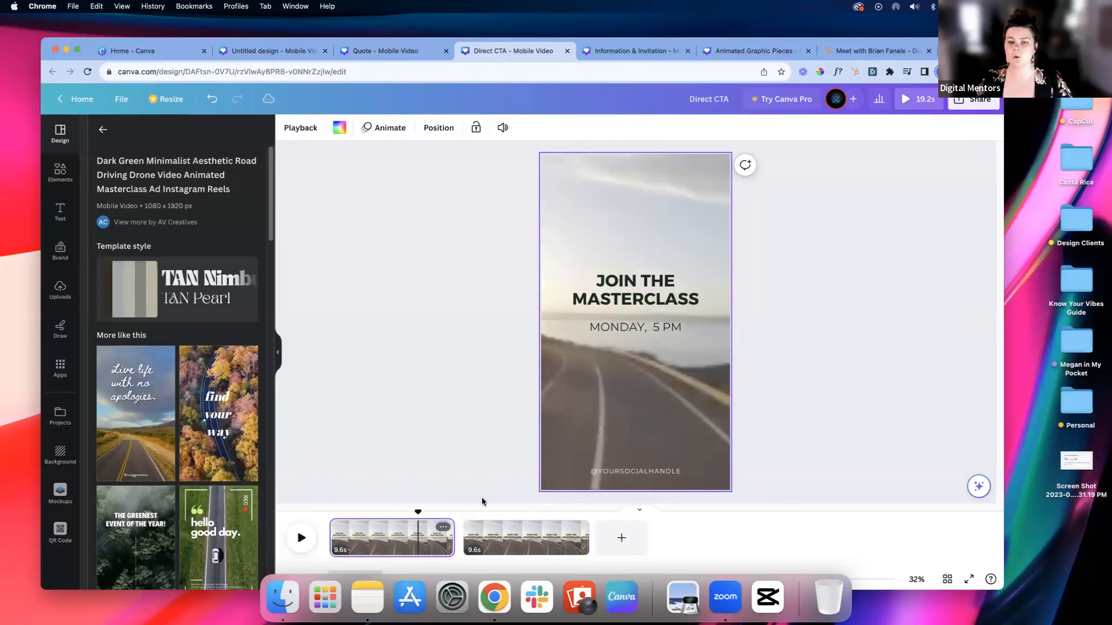
{"action": "left_click", "coordinate": [769, 275]}
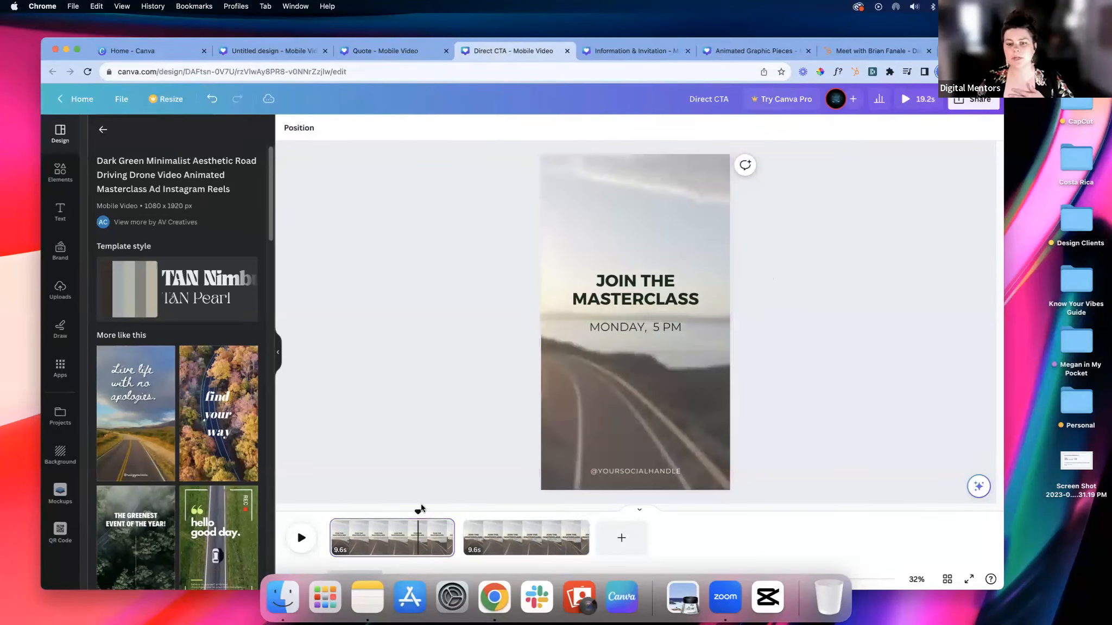
Step: Delete the second page and play the remaining masterclass page
{"action": "left_click", "coordinate": [578, 528]}
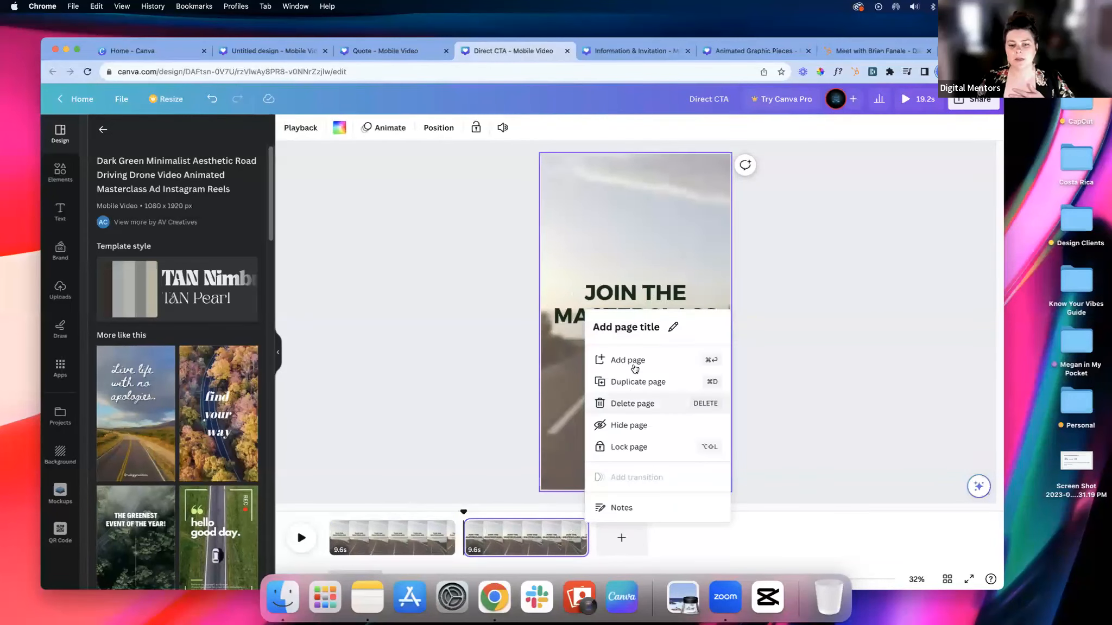
{"action": "left_click", "coordinate": [633, 403]}
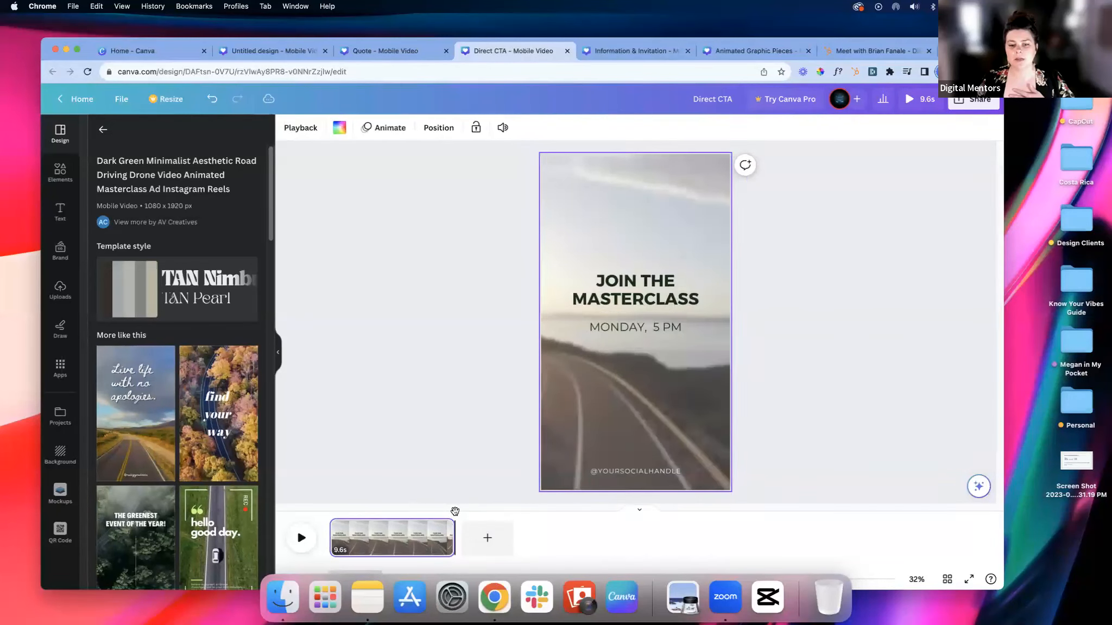
{"action": "key", "text": "space"}
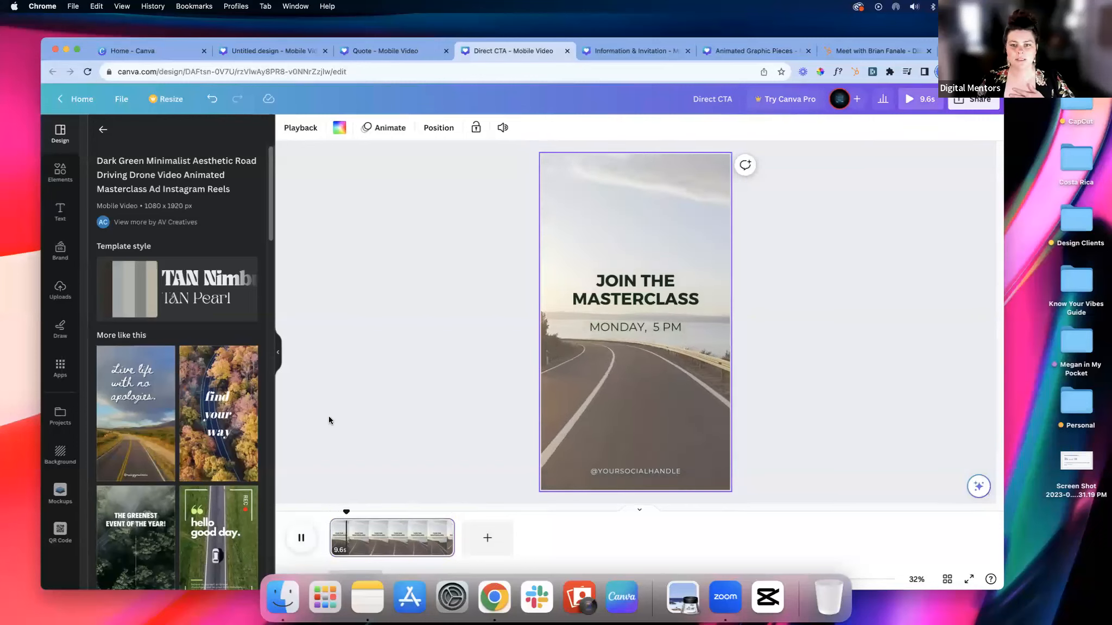
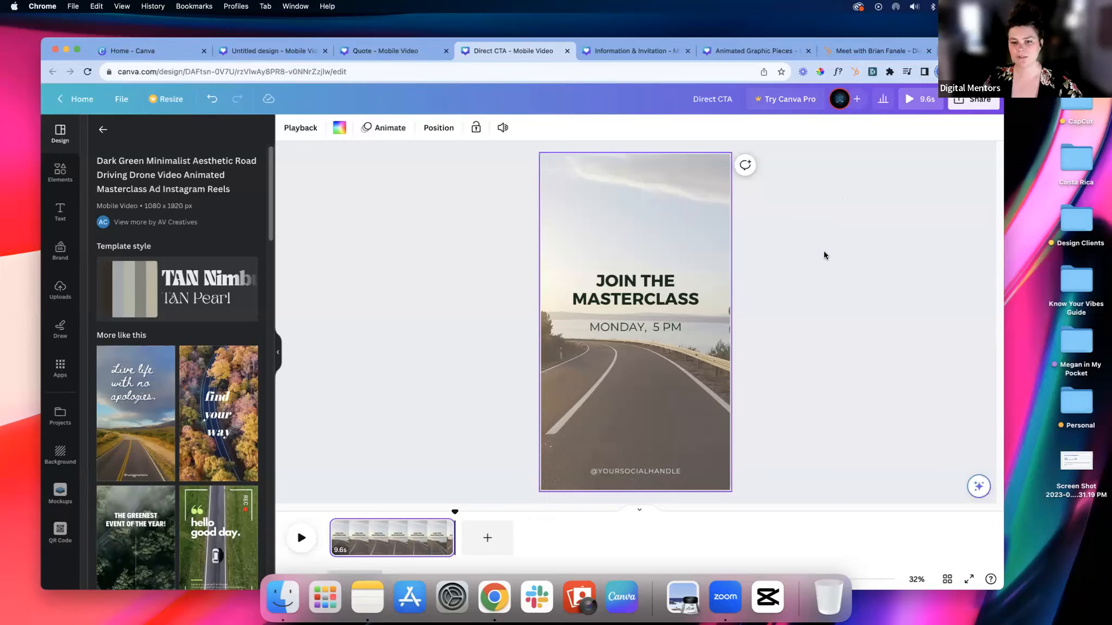
{"action": "left_click", "coordinate": [655, 297]}
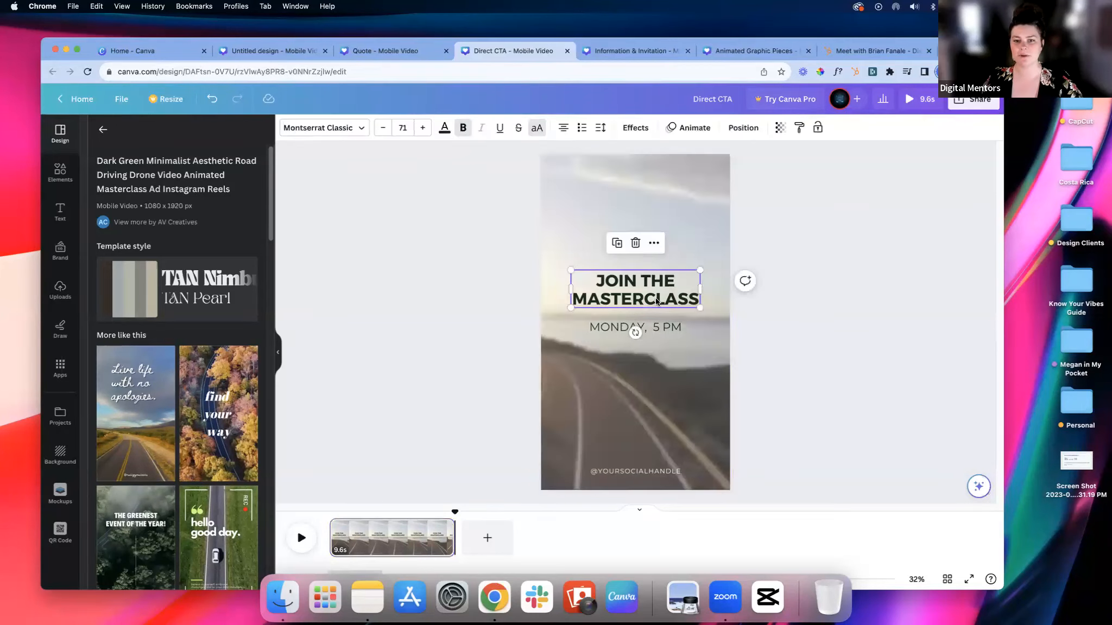
{"action": "left_click", "coordinate": [772, 353]}
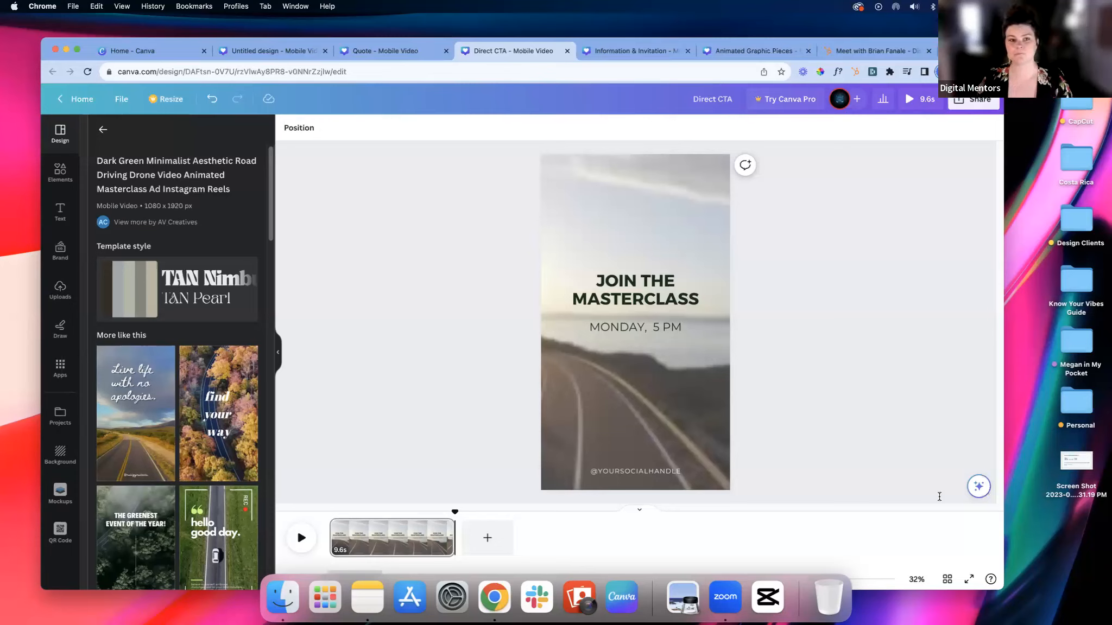
Step: Switch to the Quote mobile video design and play it from the start
{"action": "left_click", "coordinate": [379, 50]}
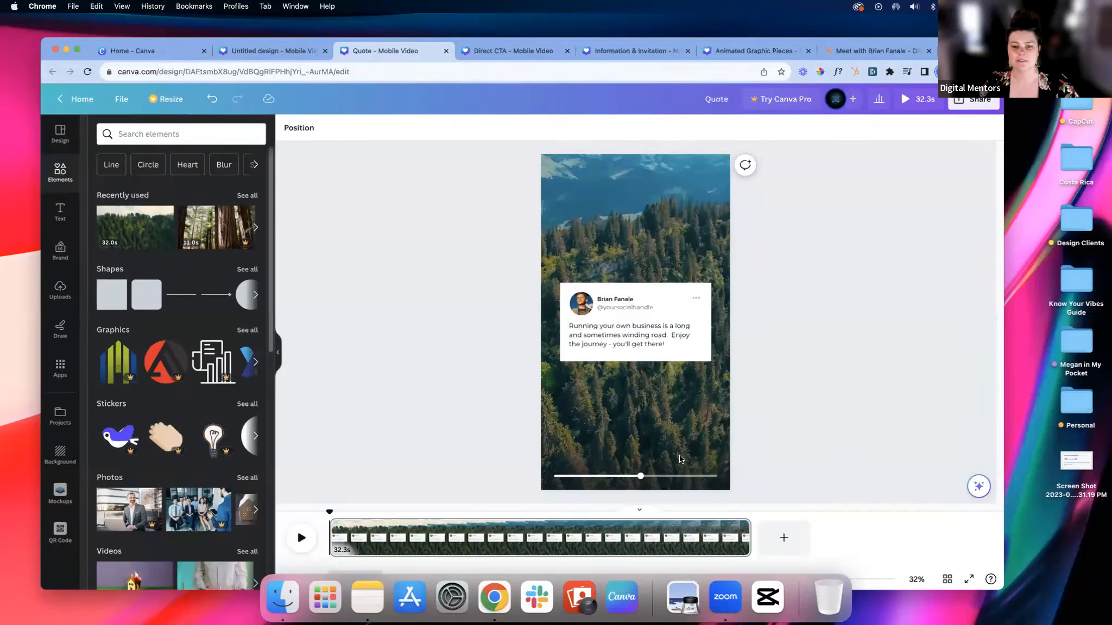
{"action": "left_click", "coordinate": [302, 537]}
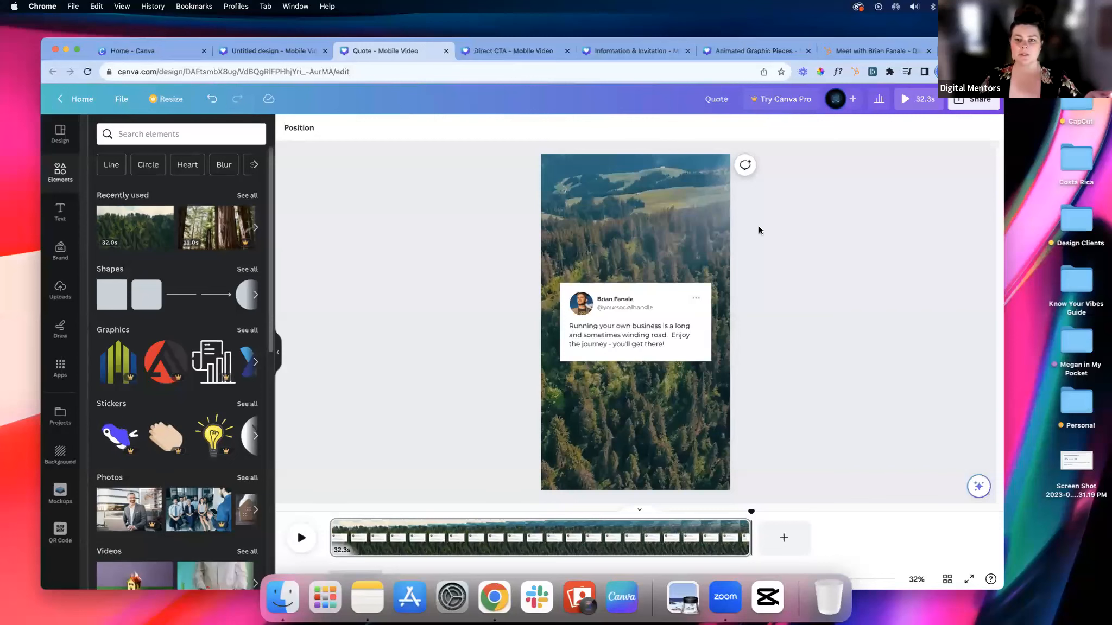
Step: Duplicate the forest quote page as a second page of the Quote design
{"action": "mouse_move", "coordinate": [671, 231]}
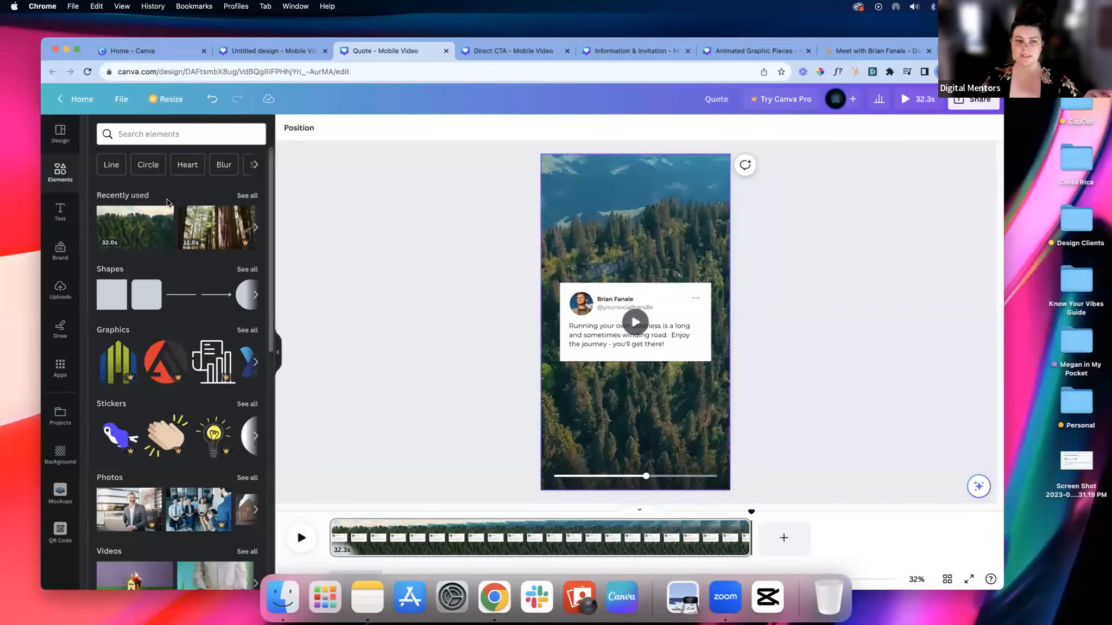
{"action": "left_click", "coordinate": [739, 527]}
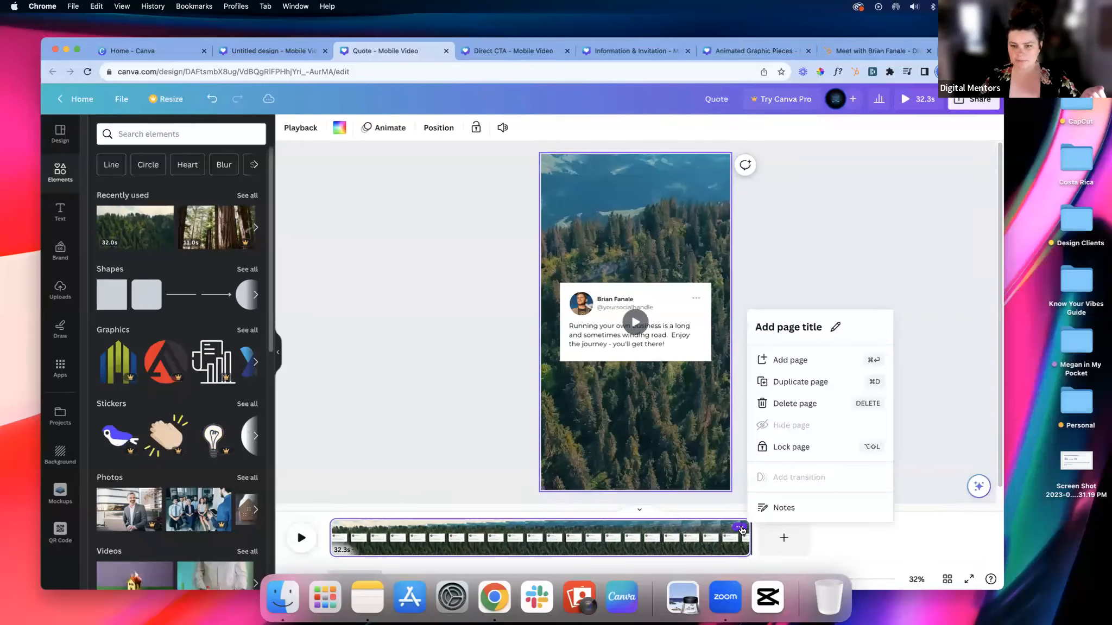
{"action": "left_click", "coordinate": [799, 383]}
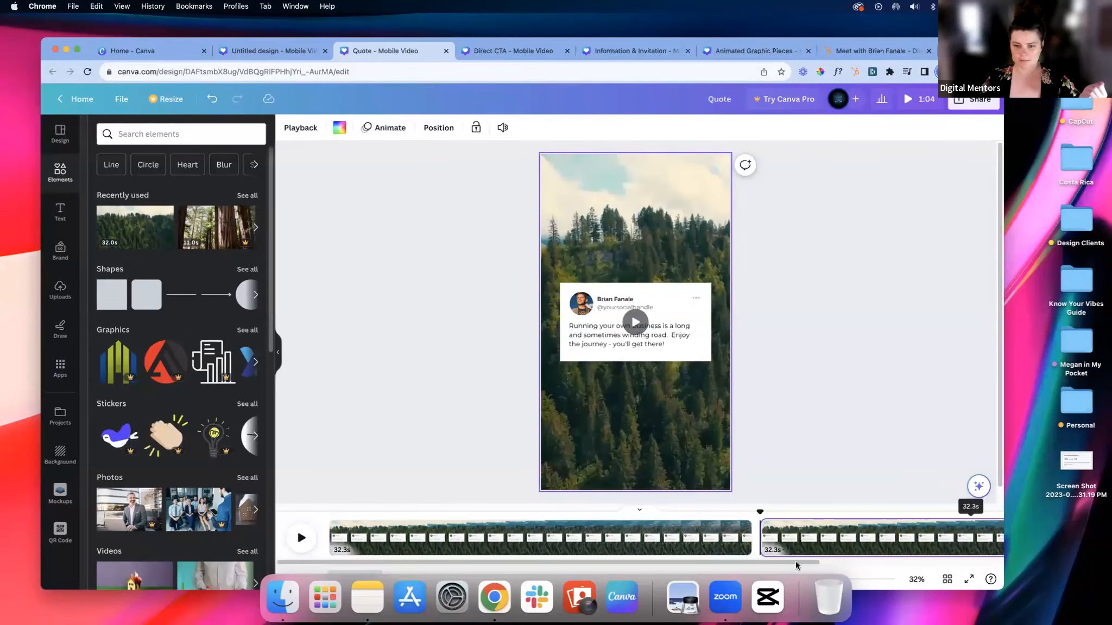
{"action": "scroll", "coordinate": [850, 553], "scroll_direction": "right", "scroll_amount": 5}
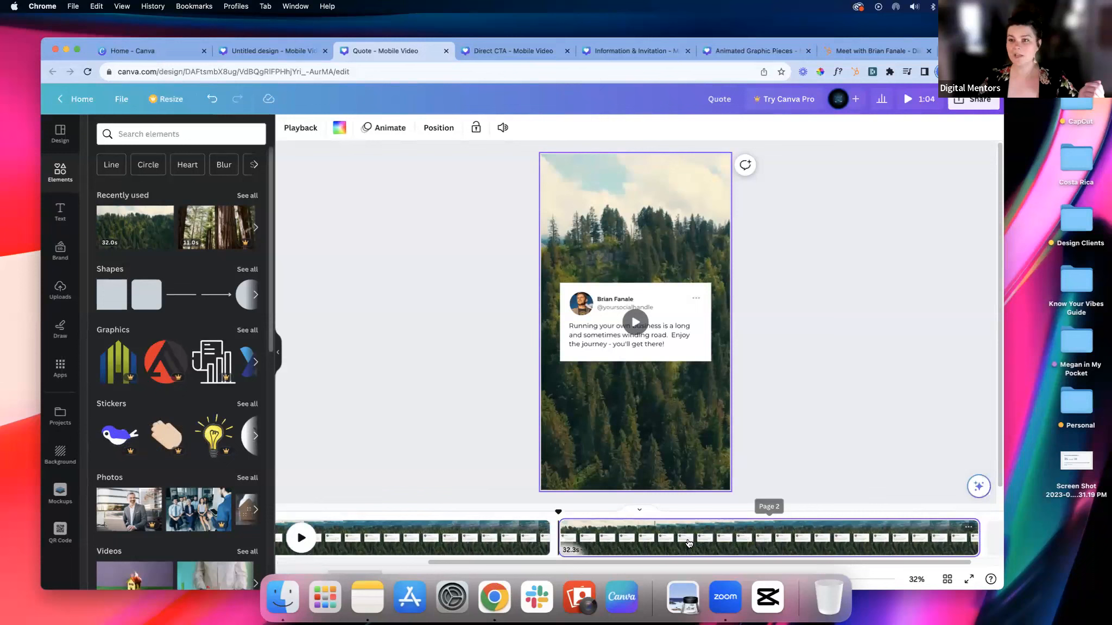
Step: Search the elements for "city" videos and add the 21-second dusk aerial city clip to the second page
{"action": "left_click", "coordinate": [137, 136]}
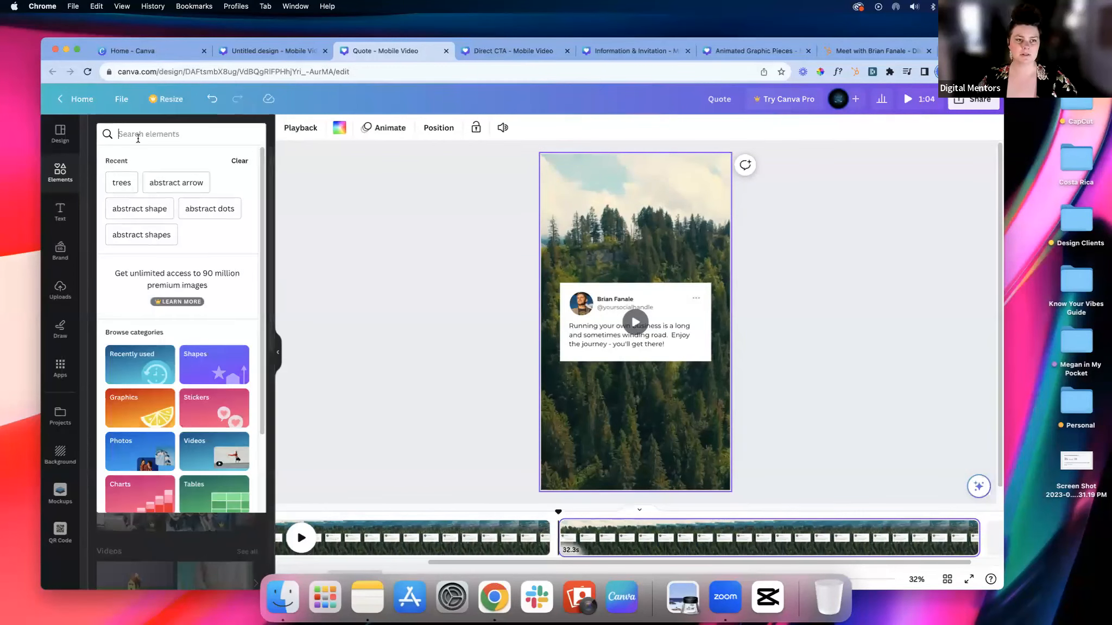
{"action": "key", "text": "Return"}
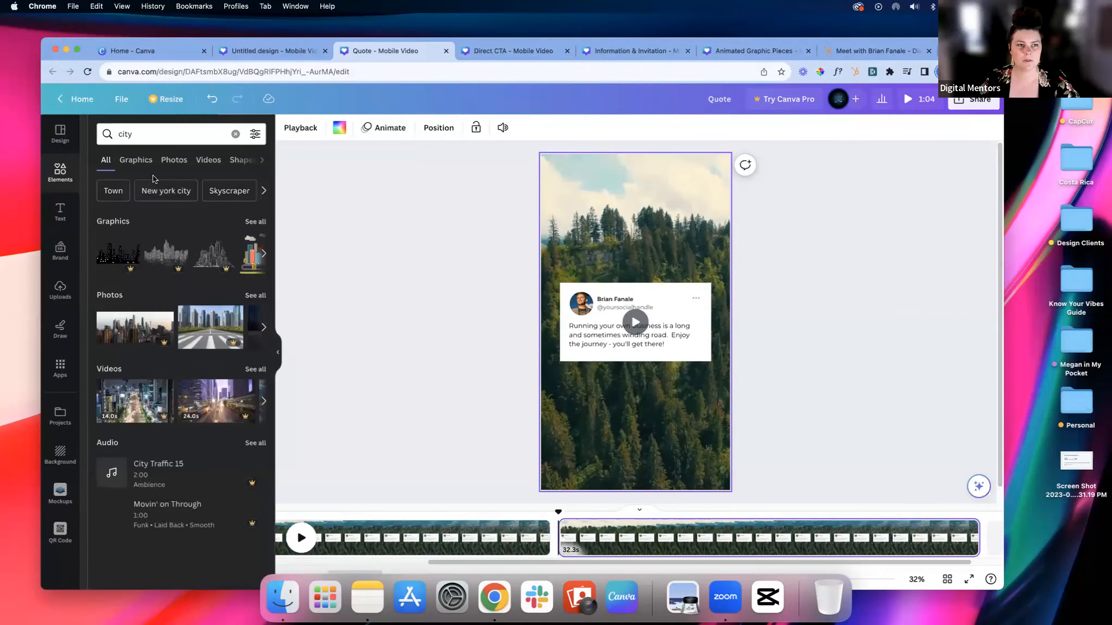
{"action": "left_click", "coordinate": [205, 161]}
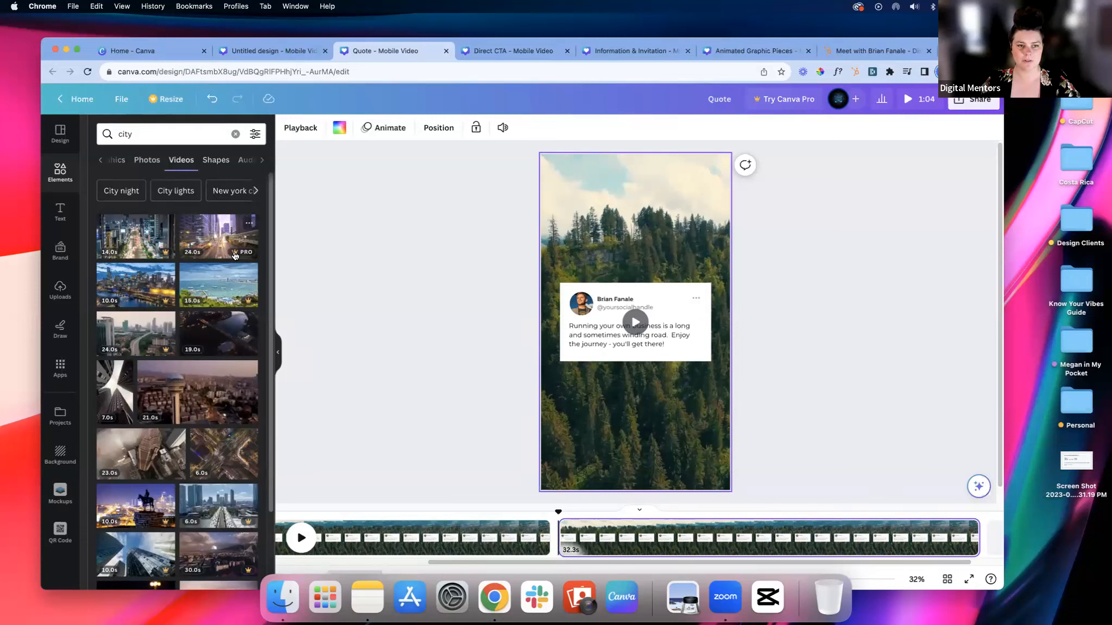
{"action": "scroll", "coordinate": [231, 293], "scroll_direction": "down", "scroll_amount": 1}
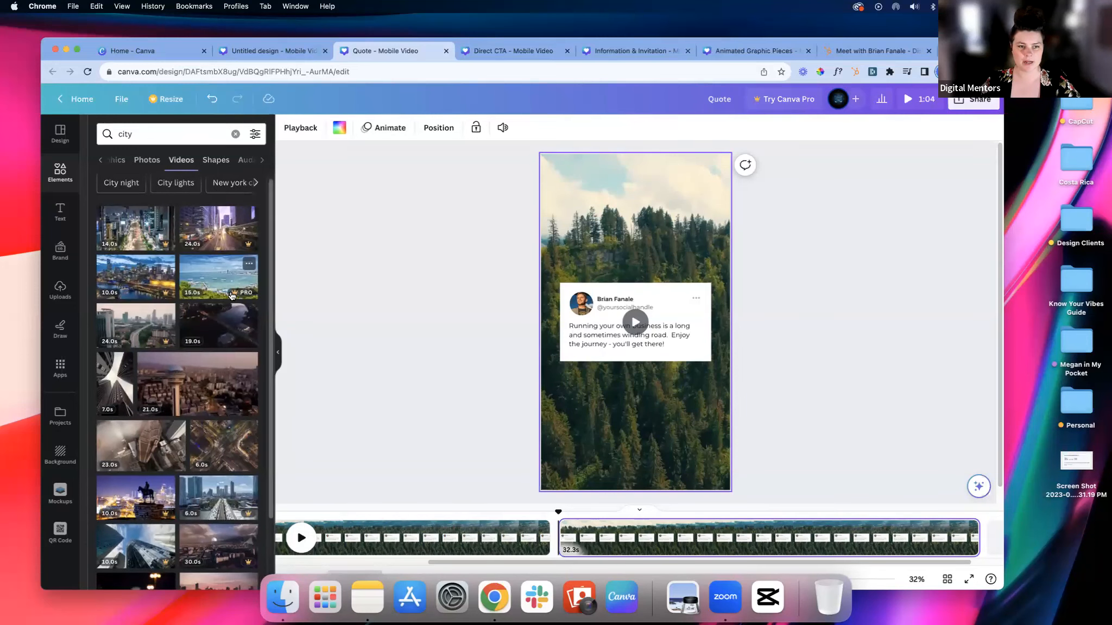
{"action": "scroll", "coordinate": [232, 295], "scroll_direction": "down", "scroll_amount": 2}
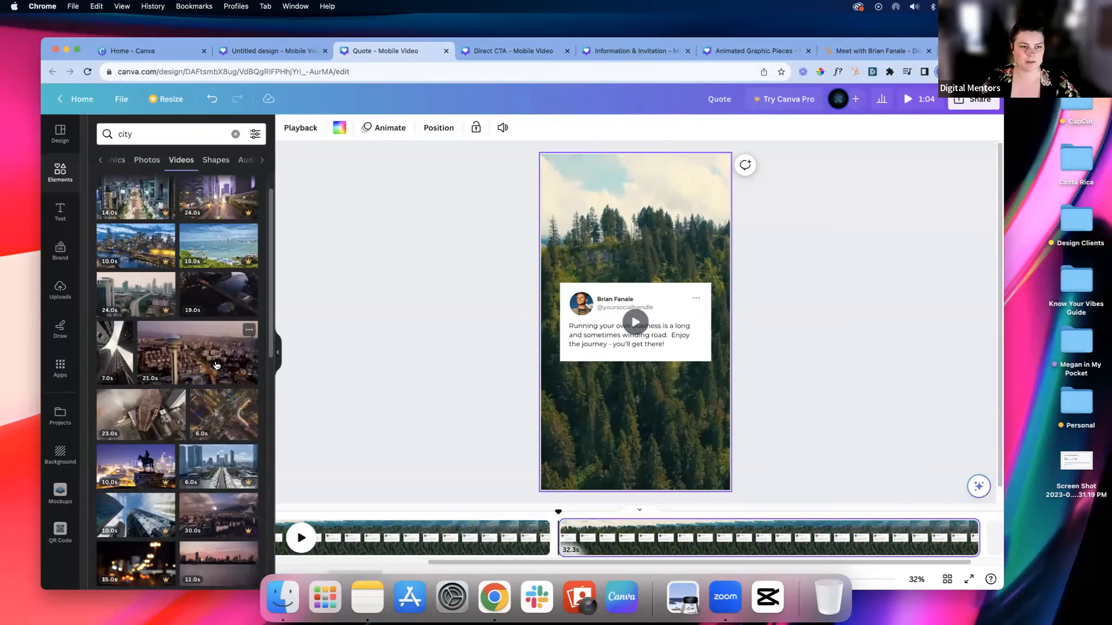
{"action": "left_click", "coordinate": [197, 364]}
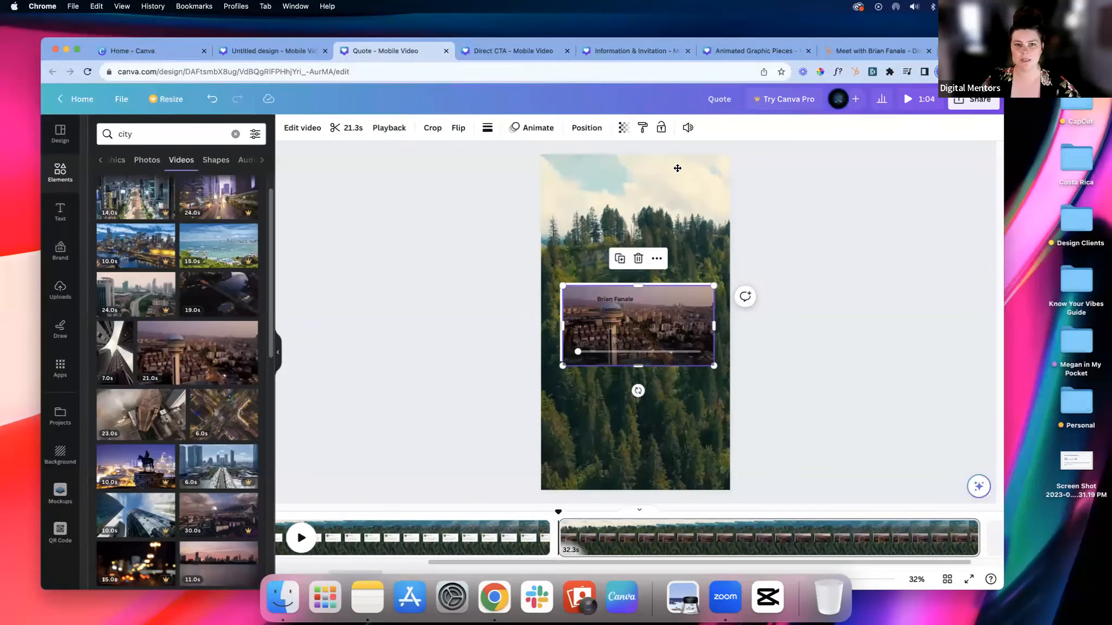
Step: Move and enlarge the city clip to cover the whole second page, about 1,078 by 1,920
{"action": "left_click_drag", "start_coordinate": [697, 292], "coordinate": [675, 161]}
{"action": "left_click_drag", "start_coordinate": [692, 234], "coordinate": [736, 258]}
{"action": "left_click_drag", "start_coordinate": [635, 253], "coordinate": [656, 492]}
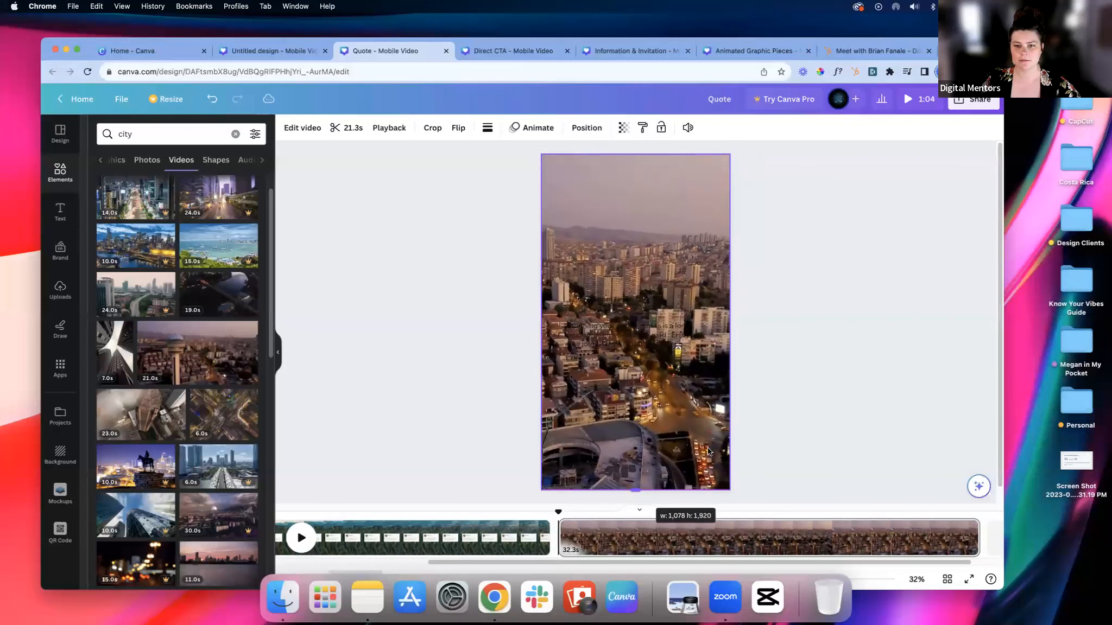
{"action": "left_click", "coordinate": [787, 218]}
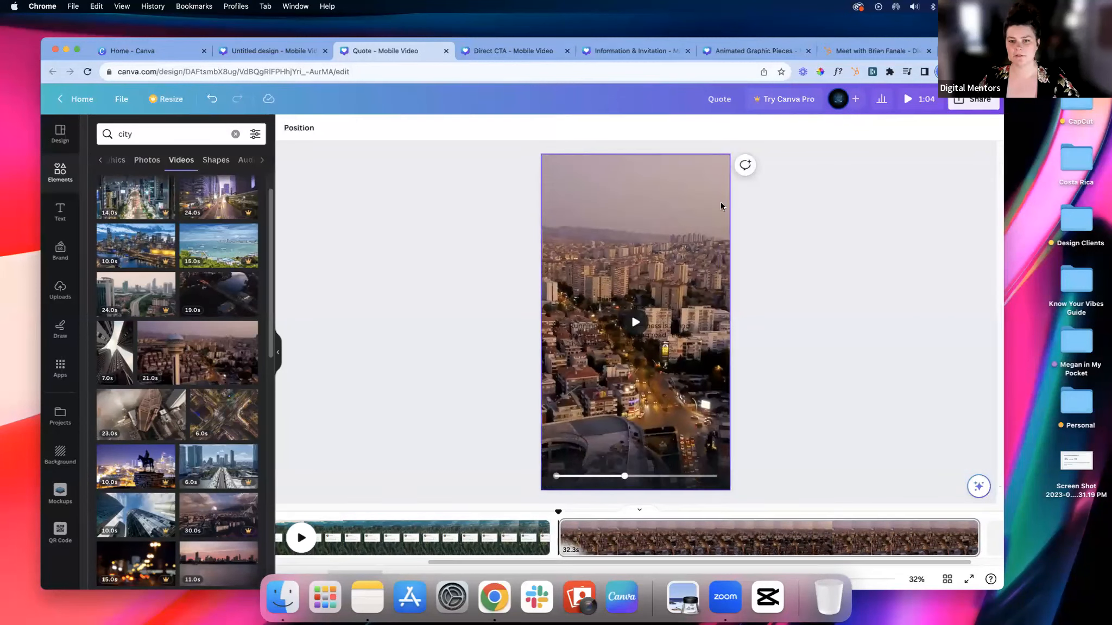
Step: Layer the city video at the back of the second page, behind the quote card
{"action": "left_click", "coordinate": [705, 172]}
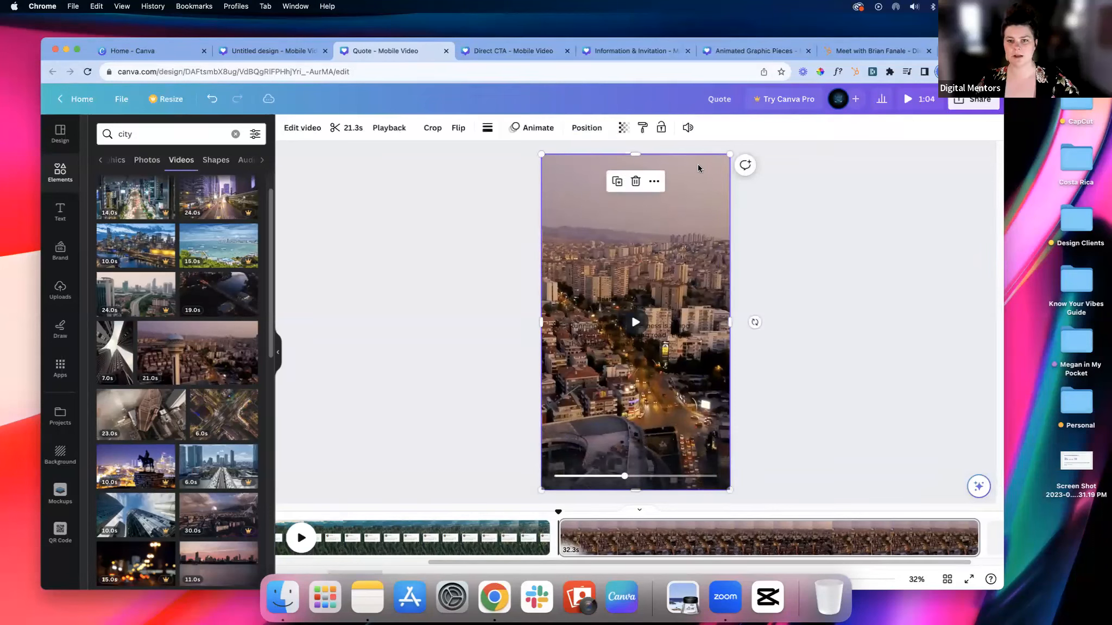
{"action": "left_click", "coordinate": [654, 182]}
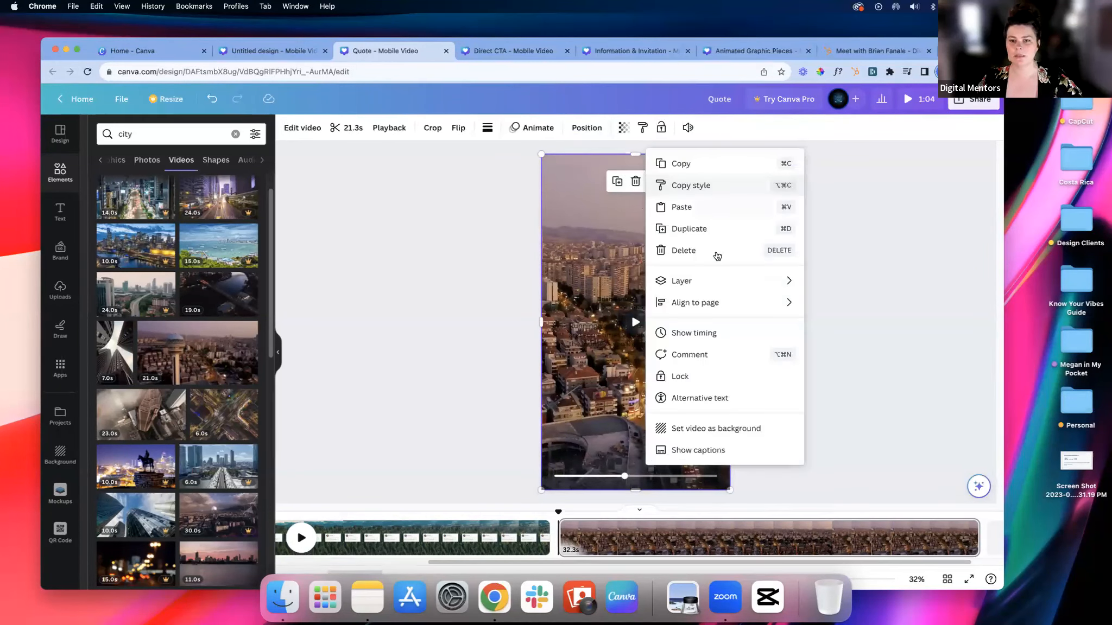
{"action": "mouse_move", "coordinate": [724, 283]}
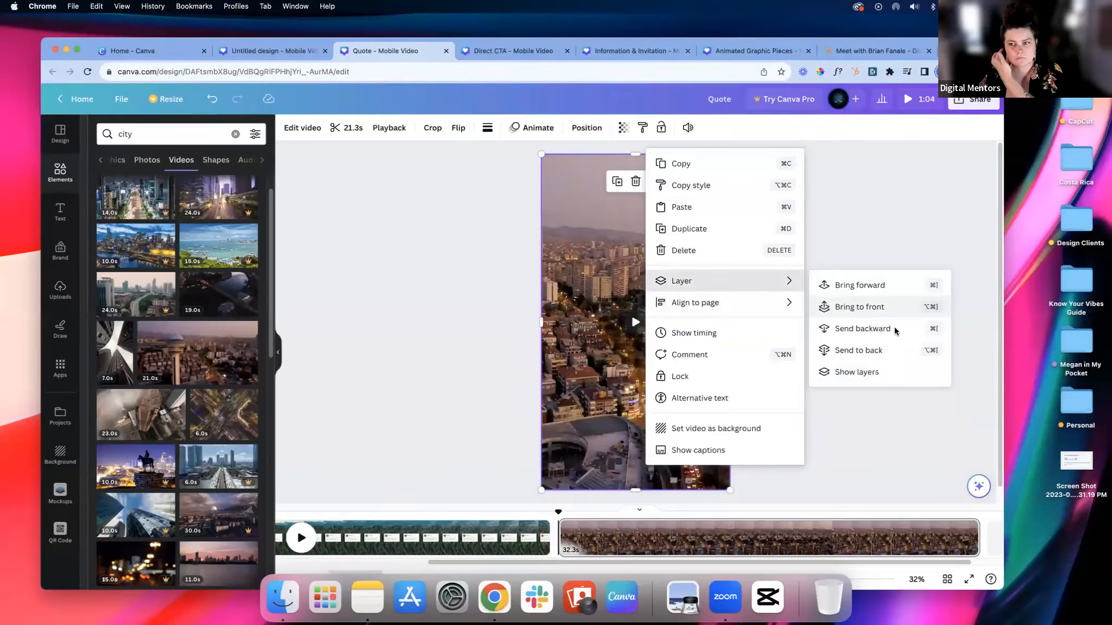
{"action": "left_click", "coordinate": [866, 330]}
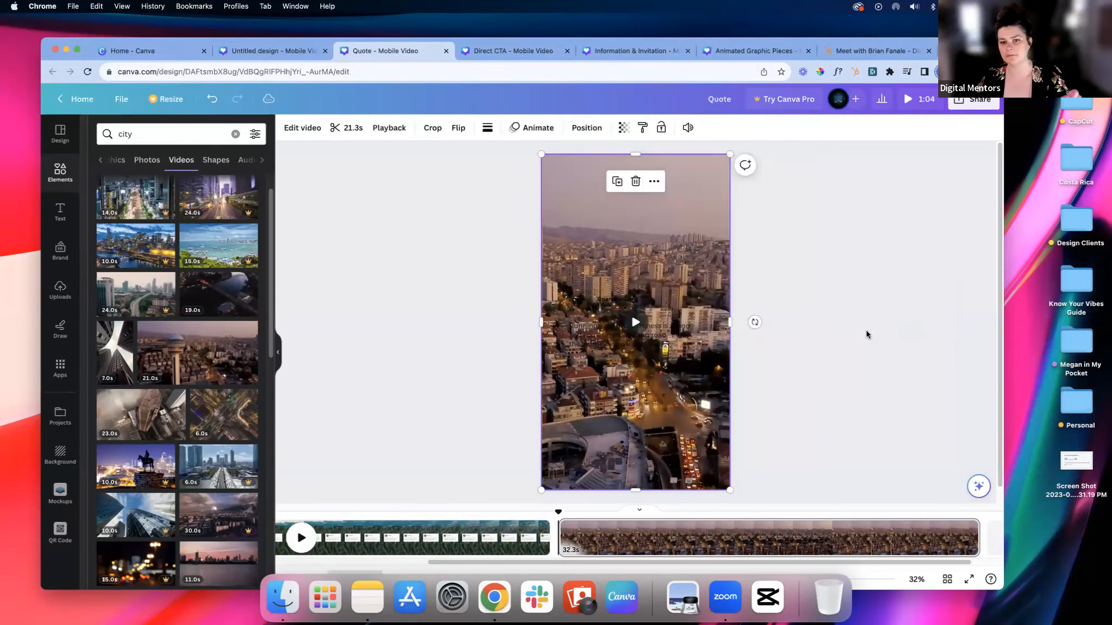
{"action": "left_click", "coordinate": [654, 181]}
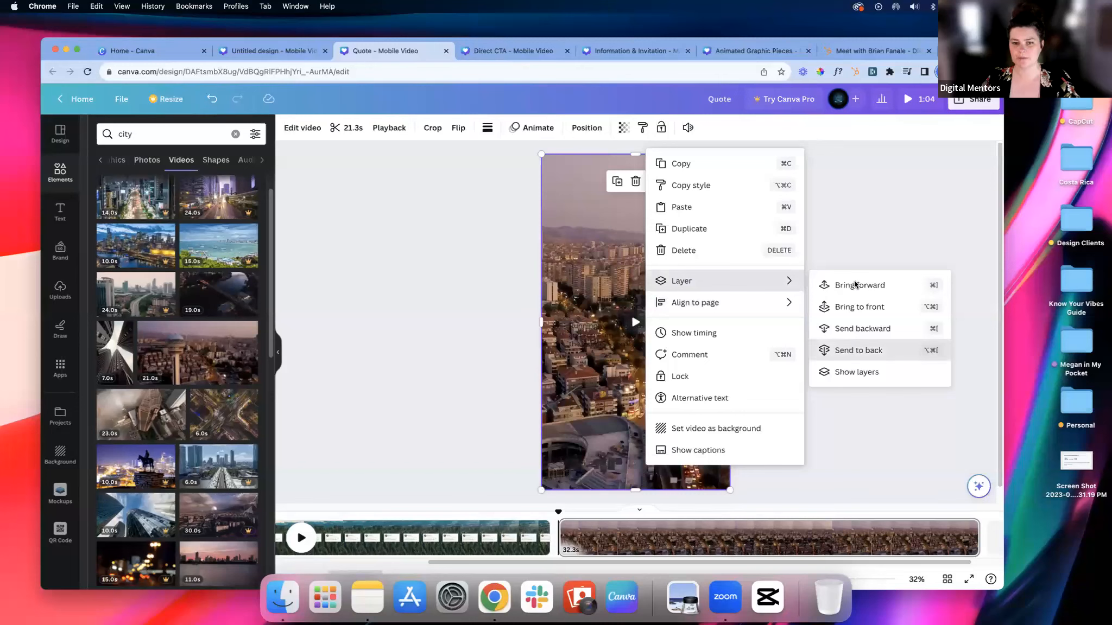
{"action": "left_click", "coordinate": [849, 348]}
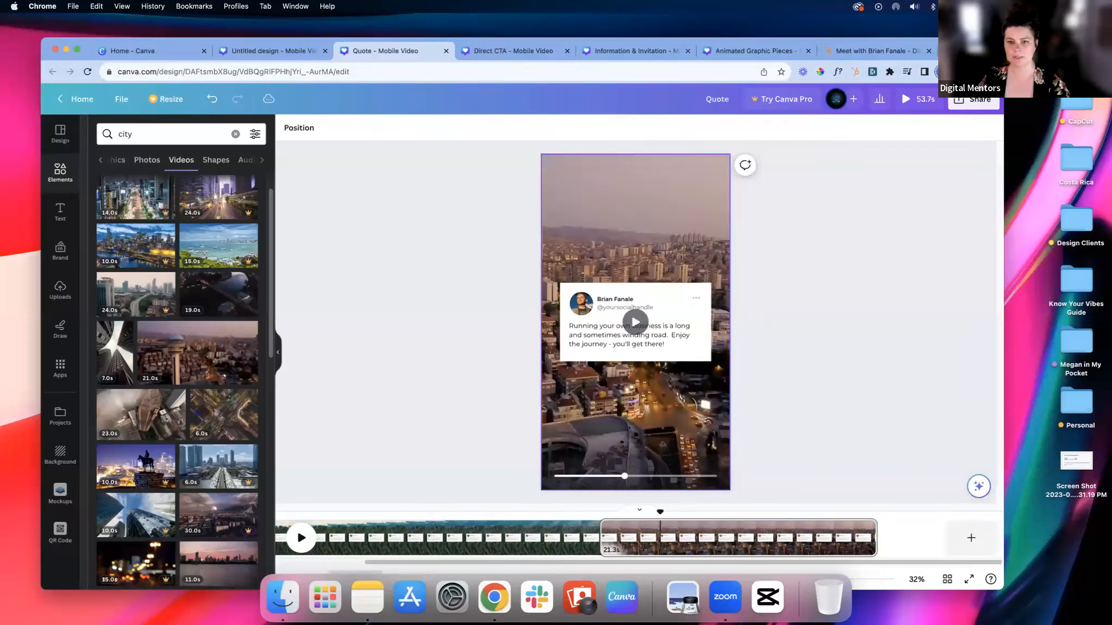
Step: Preview the second page's city background and inspect the quote text on its card
{"action": "left_click", "coordinate": [643, 322]}
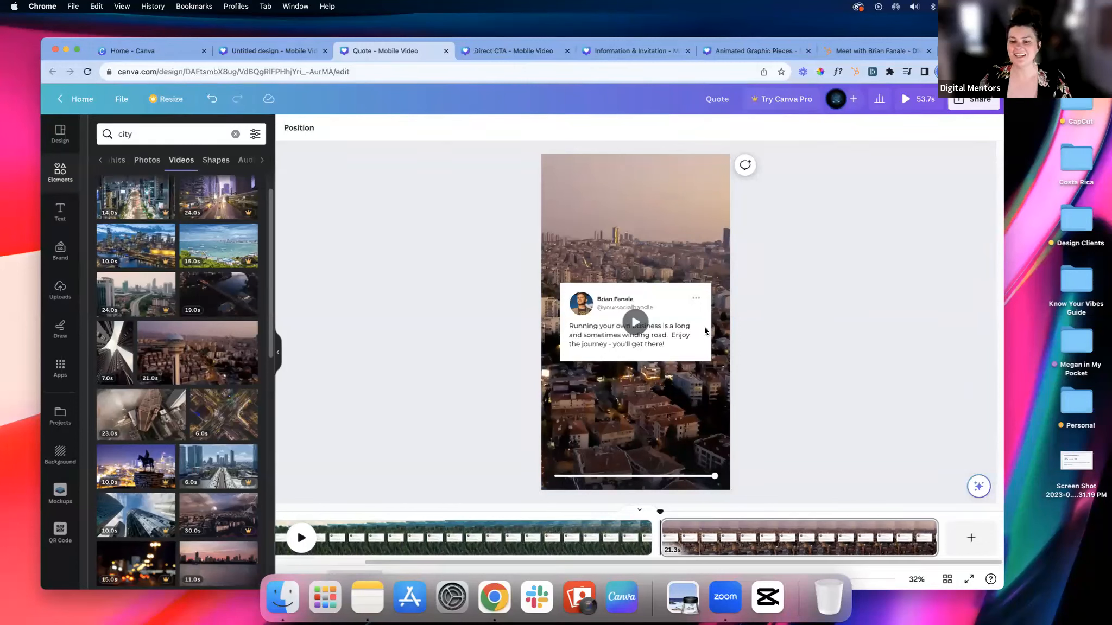
{"action": "left_click_drag", "start_coordinate": [586, 562], "coordinate": [495, 562]}
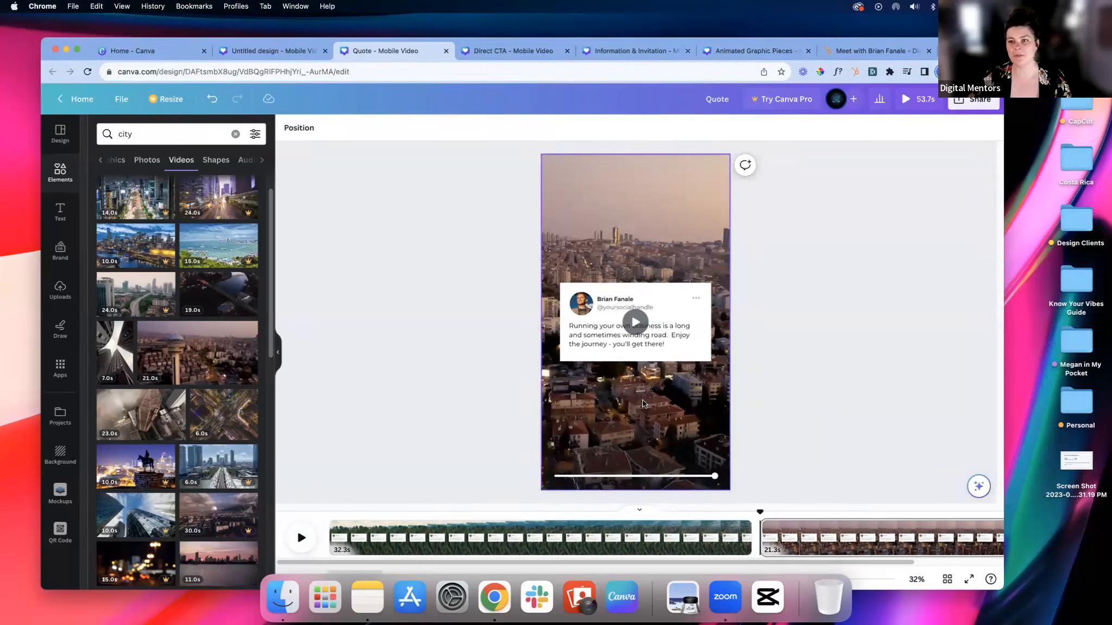
{"action": "left_click", "coordinate": [637, 346]}
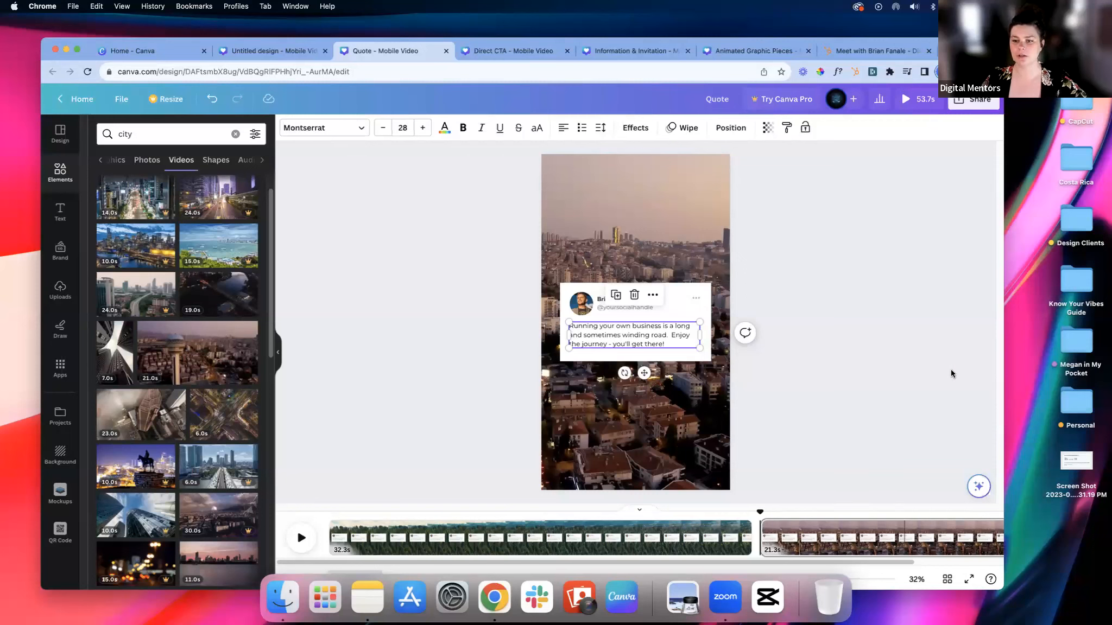
{"action": "left_click", "coordinate": [675, 427]}
{"action": "left_click", "coordinate": [779, 425]}
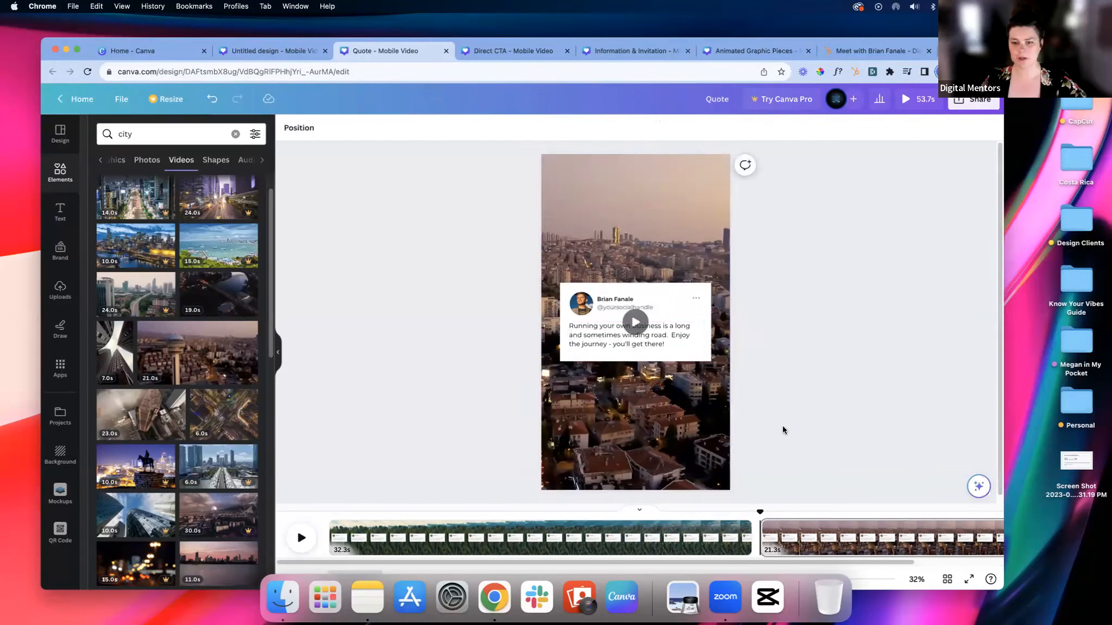
Step: Add a blank third page at the end of the Quote design
{"action": "left_click_drag", "start_coordinate": [728, 562], "coordinate": [967, 536]}
{"action": "left_click", "coordinate": [970, 537]}
{"action": "left_click", "coordinate": [768, 402]}
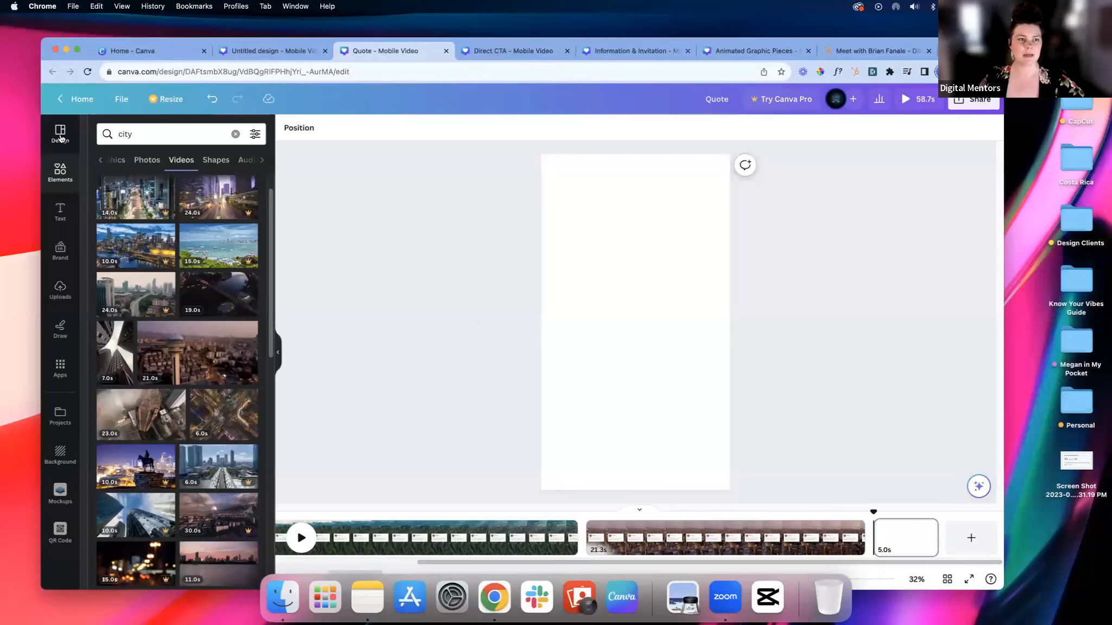
Step: Search the mobile video templates for "quote" and browse the designs found
{"action": "left_click", "coordinate": [61, 133]}
{"action": "left_click", "coordinate": [146, 134]}
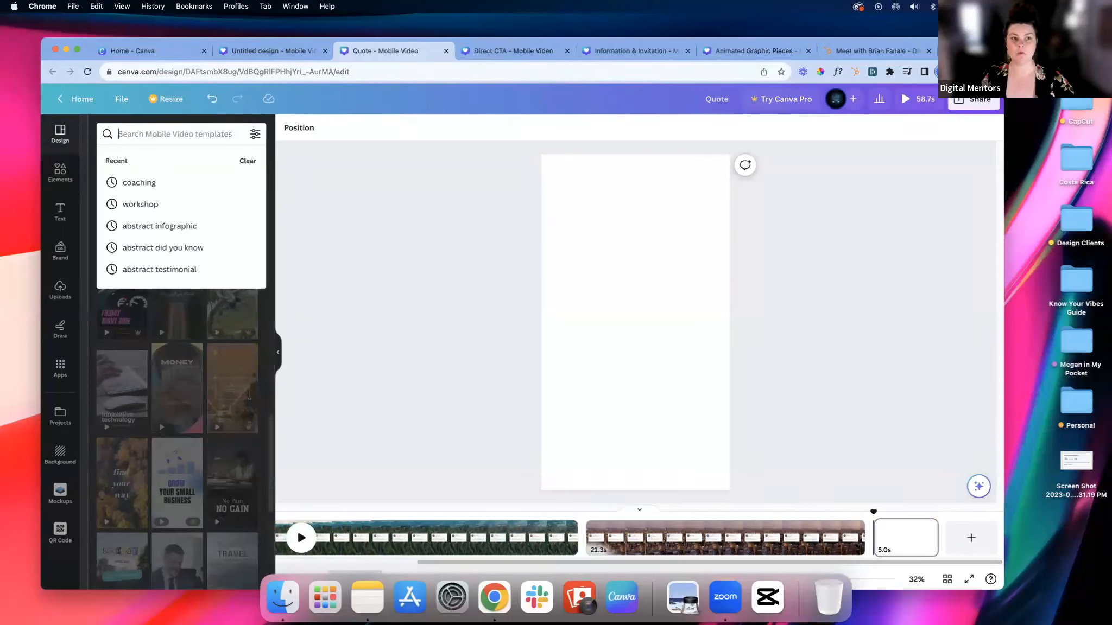
{"action": "type", "text": "quote"}
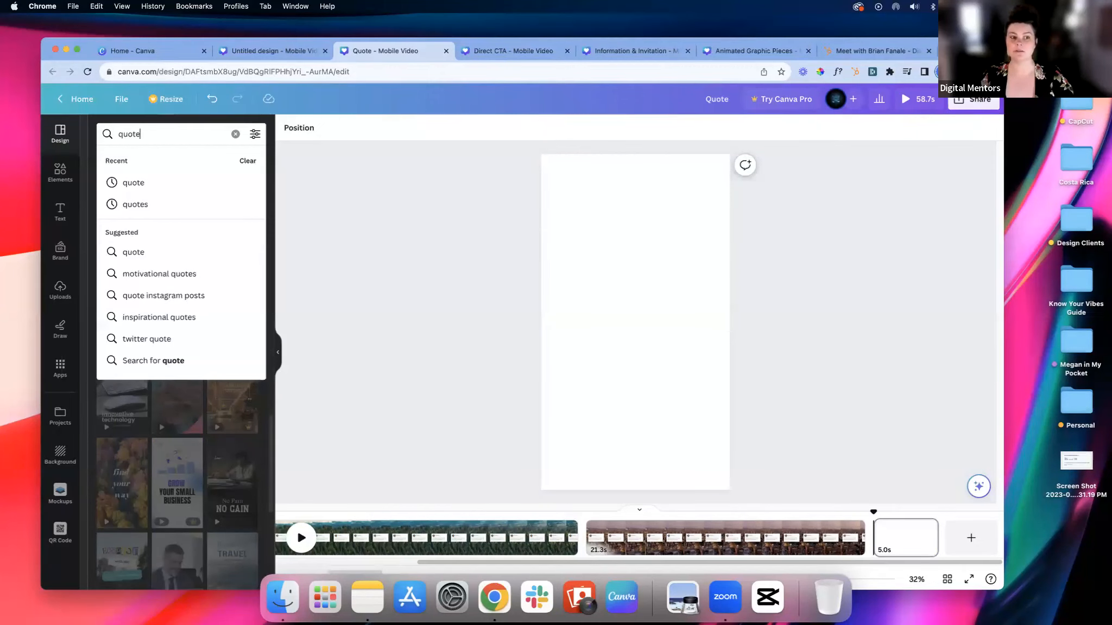
{"action": "key", "text": "Return"}
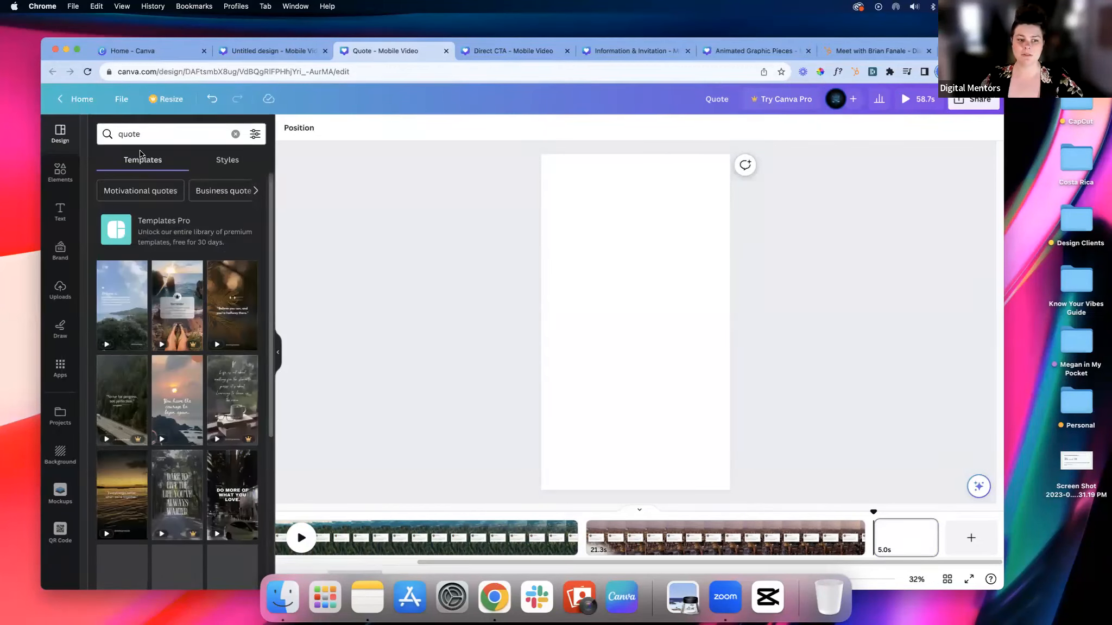
{"action": "scroll", "coordinate": [221, 385], "scroll_direction": "down", "scroll_amount": 1}
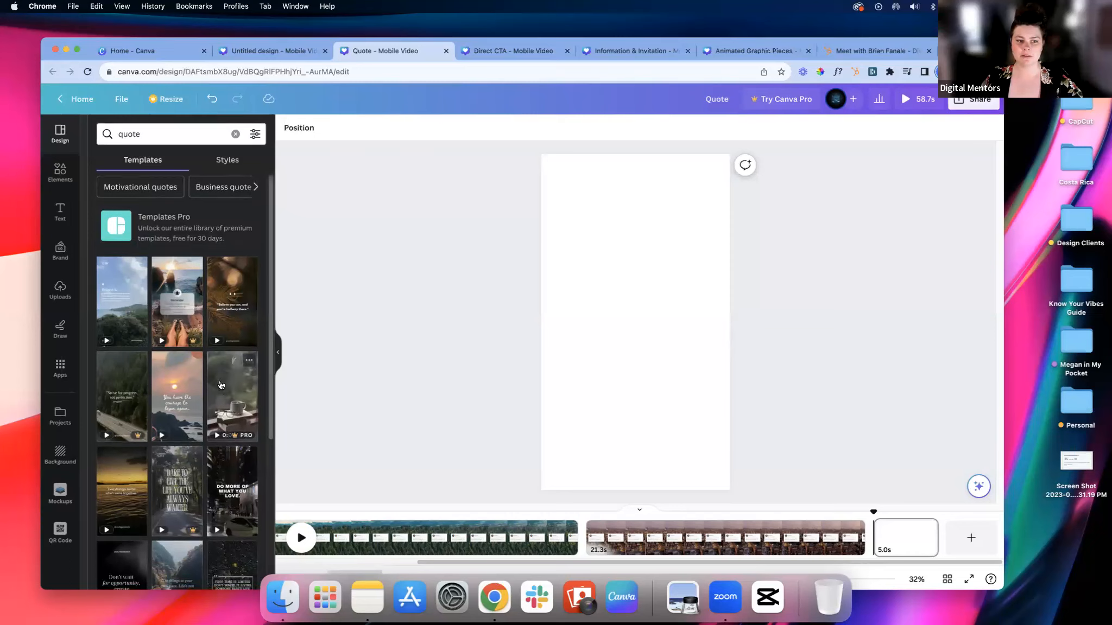
{"action": "scroll", "coordinate": [221, 385], "scroll_direction": "down", "scroll_amount": 2}
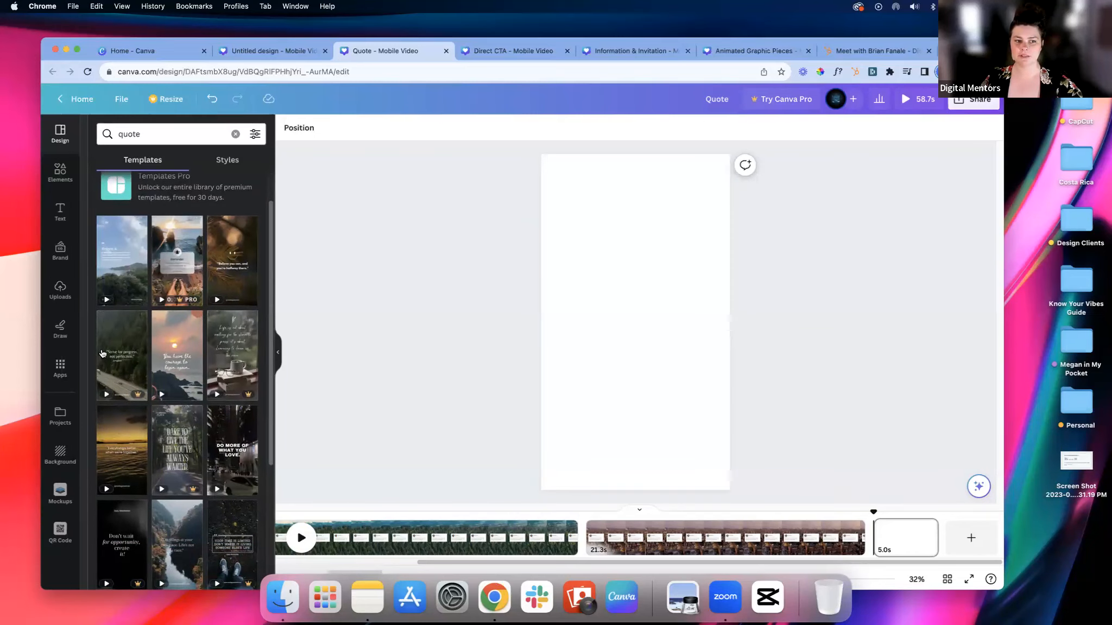
Step: Try to use the White Green Minimalist Quote Mobile Video template, then return to browsing the quote templates
{"action": "left_click", "coordinate": [172, 253]}
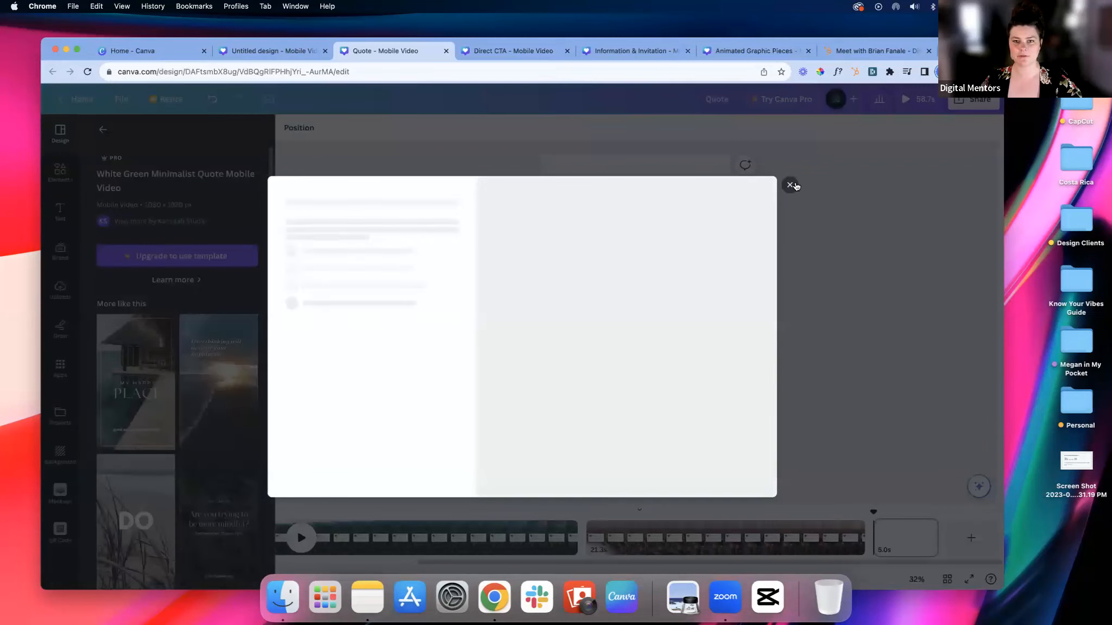
{"action": "left_click", "coordinate": [230, 323]}
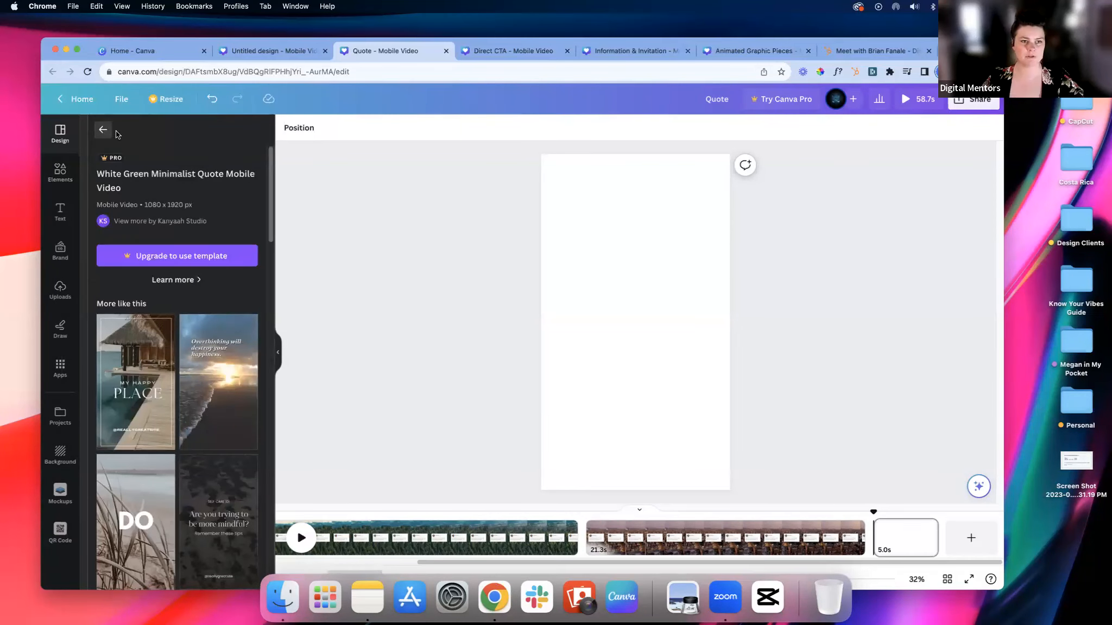
{"action": "left_click", "coordinate": [103, 129]}
{"action": "scroll", "coordinate": [228, 292], "scroll_direction": "down", "scroll_amount": 3}
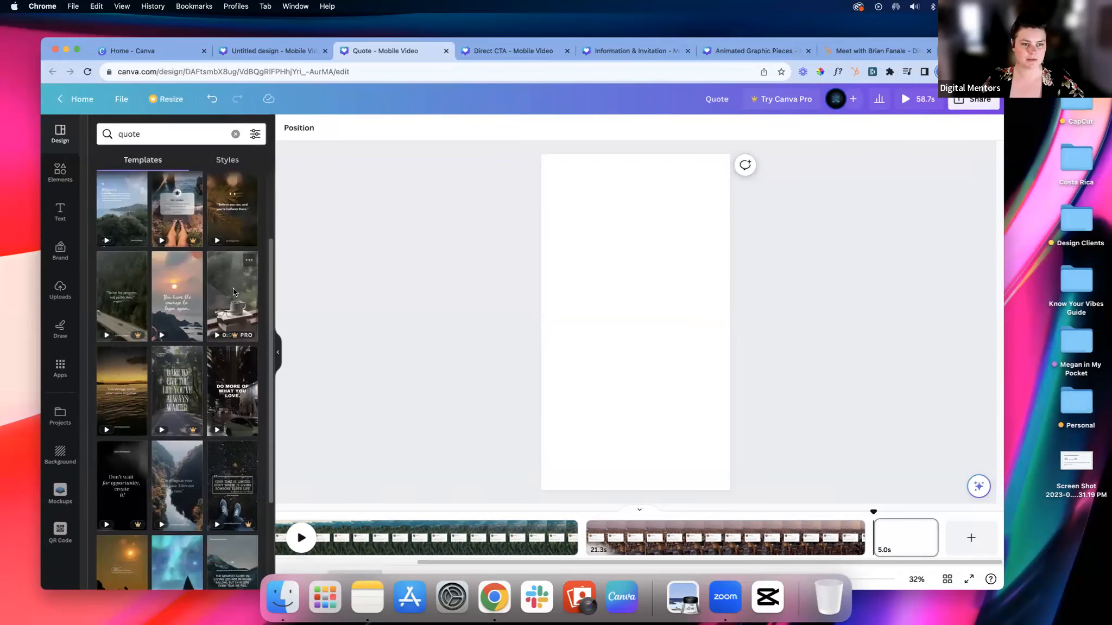
Step: Fill the blank third page with the White Tweet Motivational Quote Bubbles Background Instagram Reels Video template from the quote results
{"action": "scroll", "coordinate": [231, 292], "scroll_direction": "down", "scroll_amount": 4}
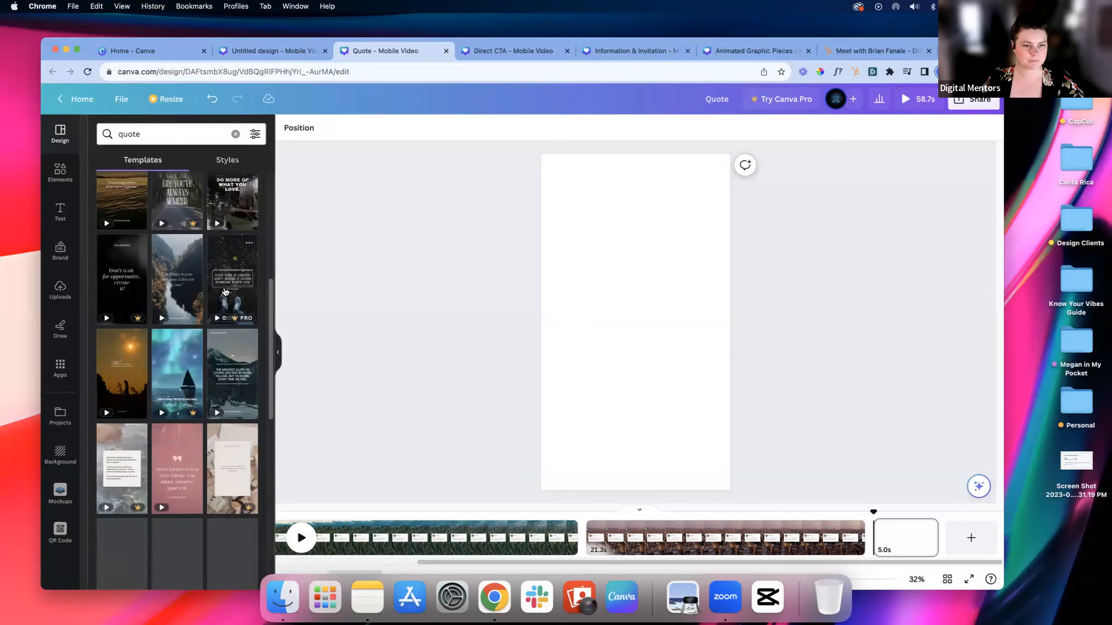
{"action": "scroll", "coordinate": [225, 292], "scroll_direction": "down", "scroll_amount": 5}
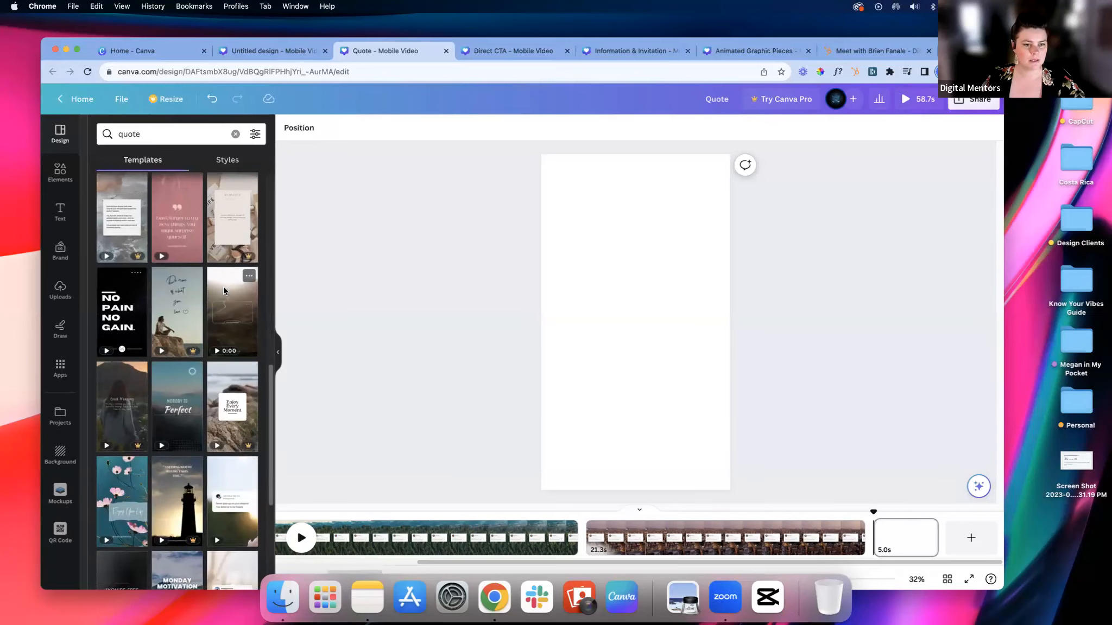
{"action": "scroll", "coordinate": [225, 291], "scroll_direction": "down", "scroll_amount": 5}
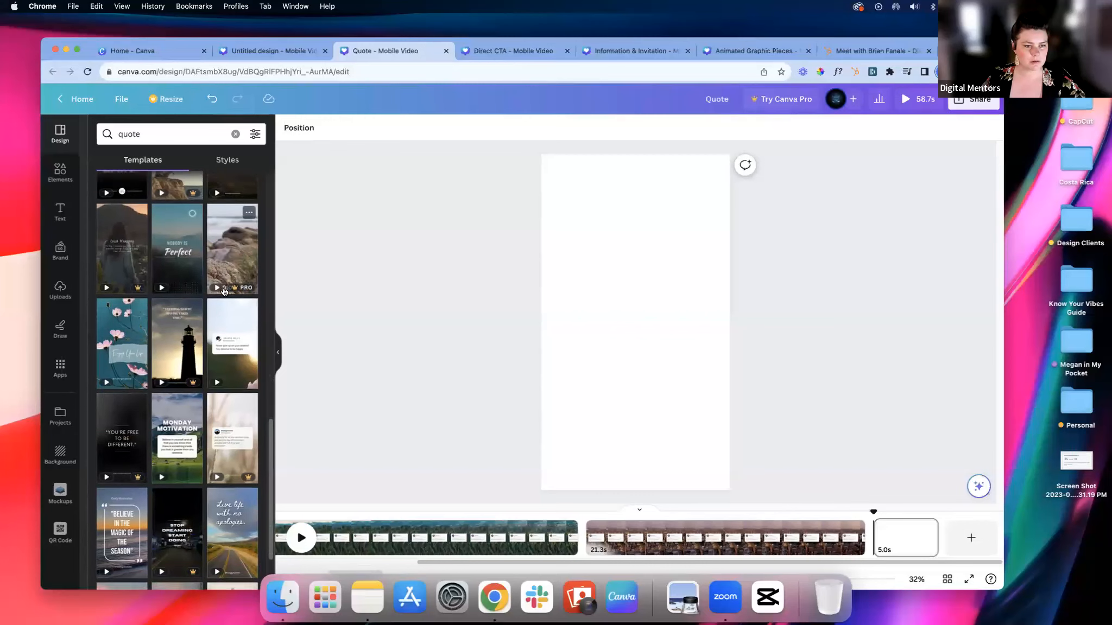
{"action": "scroll", "coordinate": [232, 283], "scroll_direction": "down", "scroll_amount": 1}
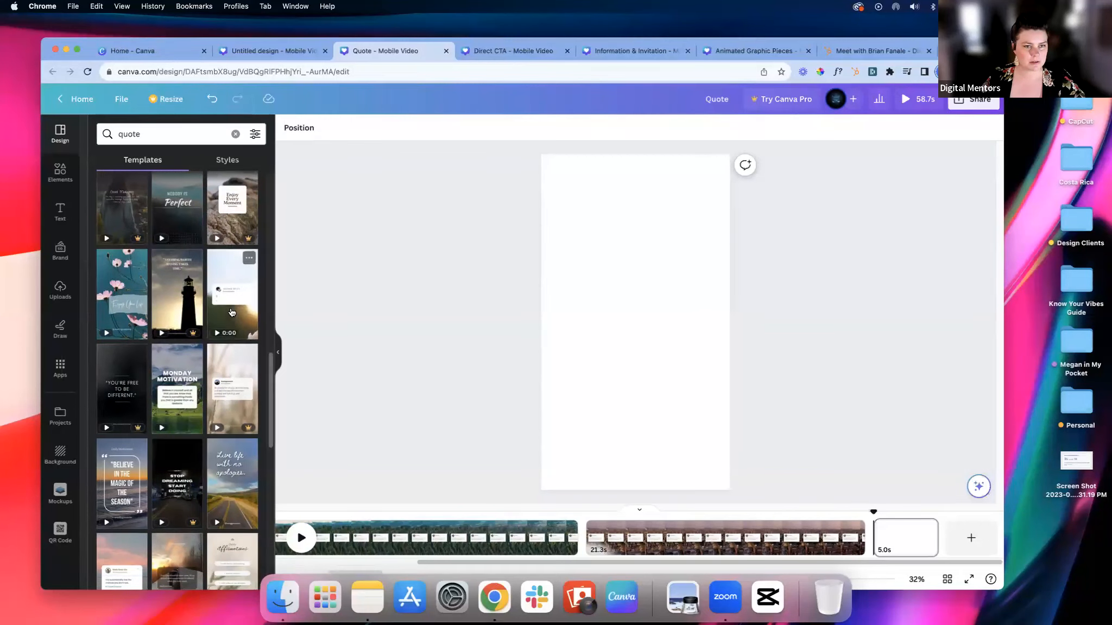
{"action": "left_click", "coordinate": [232, 312]}
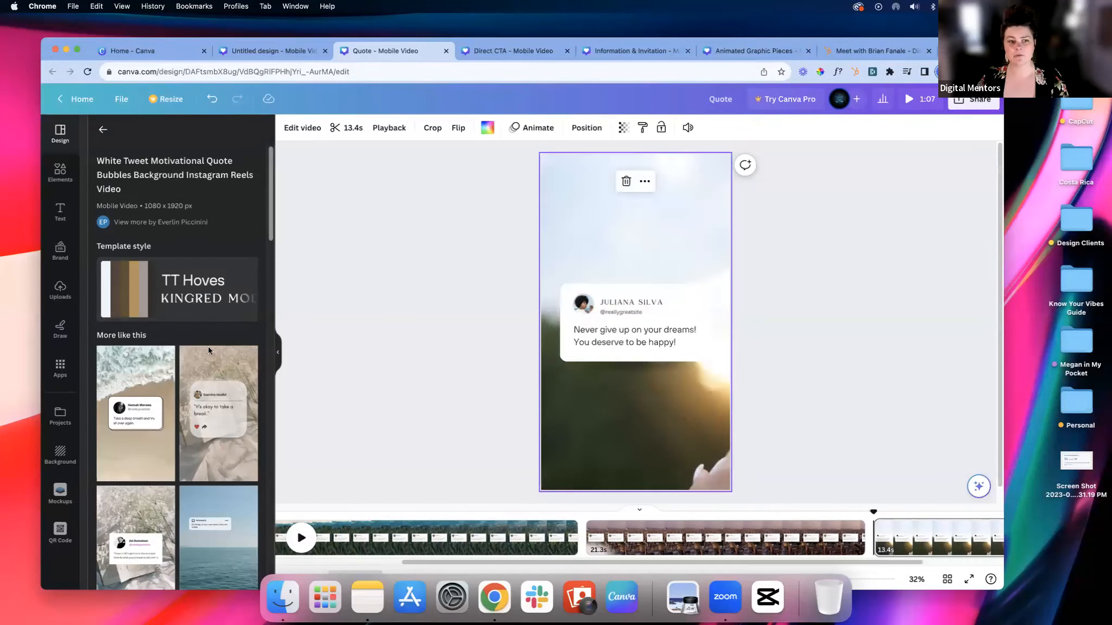
Step: Try the two-message page of the similar Blue And Pink Aesthetic Chat Message Instagram Reel template on the third page and preview its playback
{"action": "scroll", "coordinate": [214, 396], "scroll_direction": "down", "scroll_amount": 5}
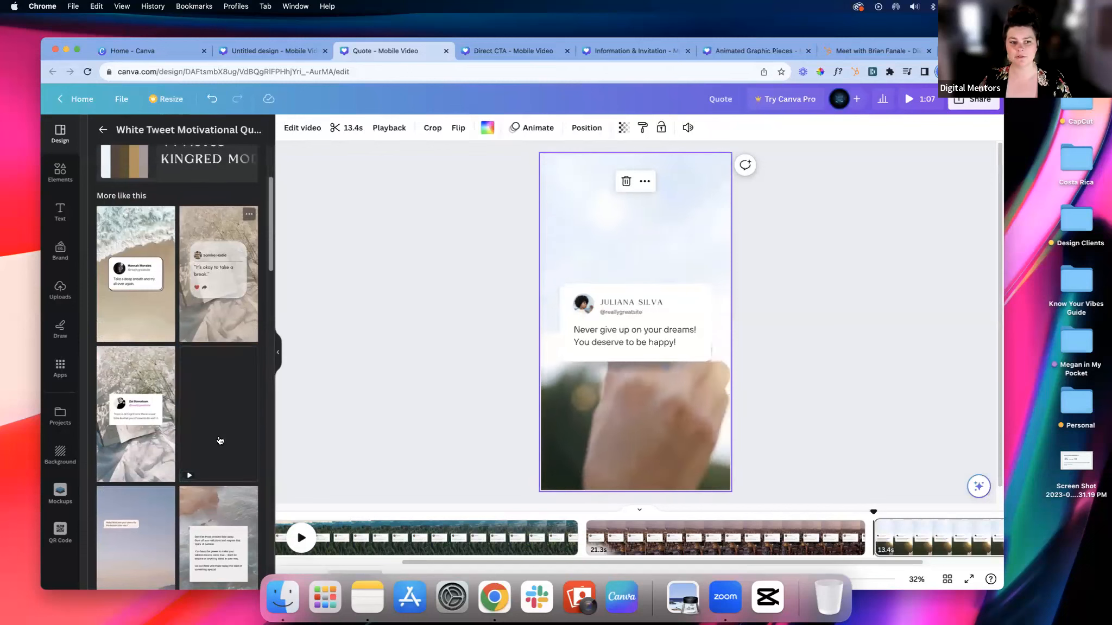
{"action": "scroll", "coordinate": [223, 437], "scroll_direction": "down", "scroll_amount": 1}
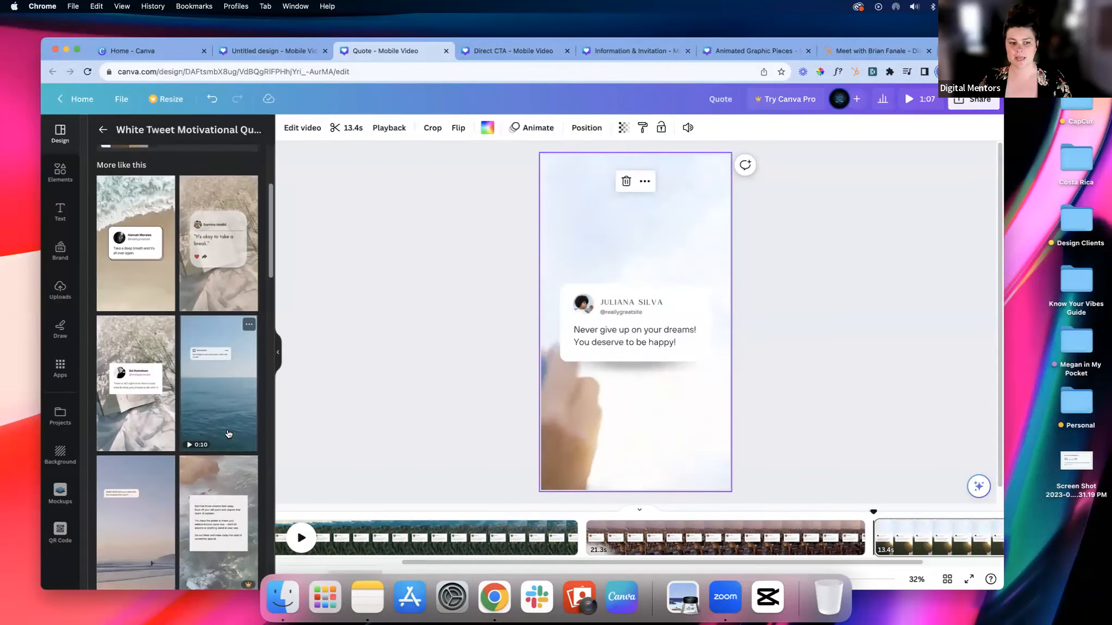
{"action": "scroll", "coordinate": [227, 445], "scroll_direction": "down", "scroll_amount": 2}
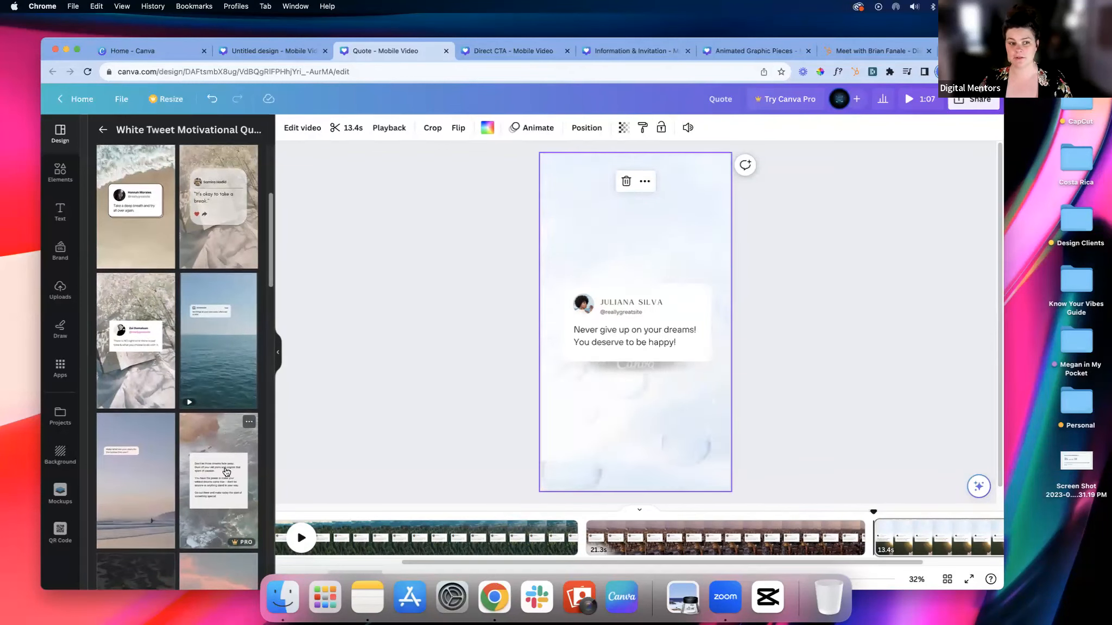
{"action": "scroll", "coordinate": [228, 489], "scroll_direction": "down", "scroll_amount": 4}
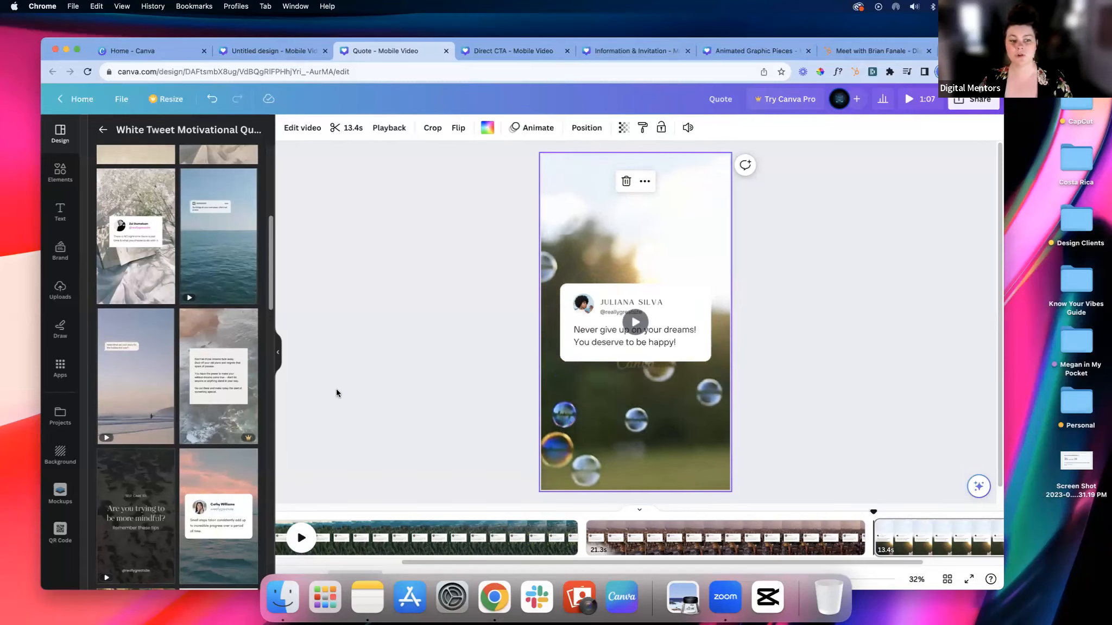
{"action": "scroll", "coordinate": [168, 401], "scroll_direction": "down", "scroll_amount": 1}
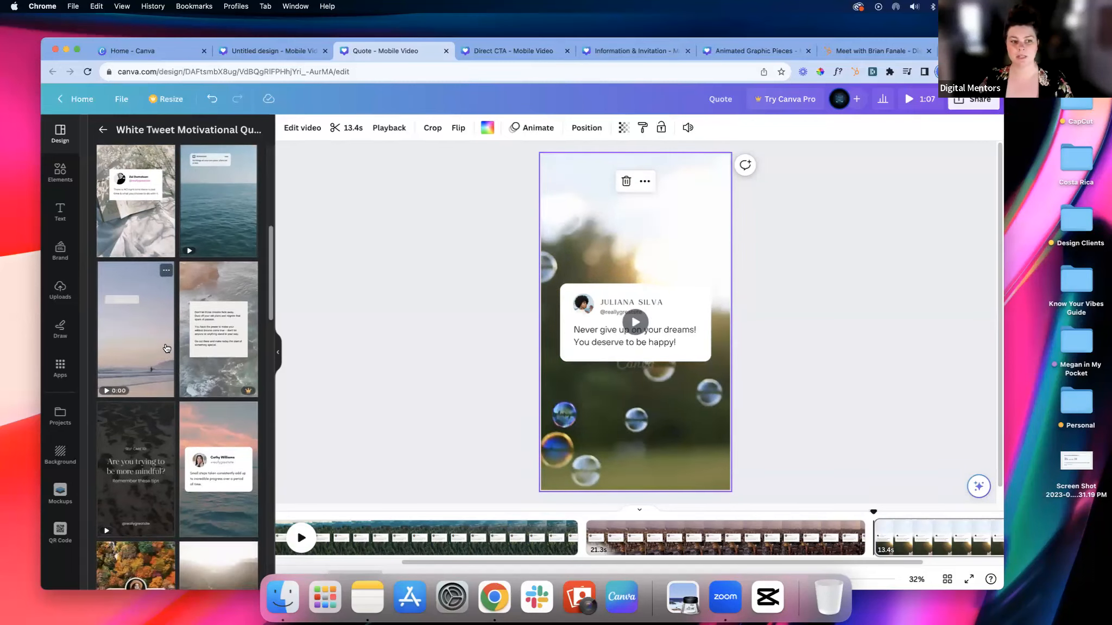
{"action": "scroll", "coordinate": [136, 326], "scroll_direction": "down", "scroll_amount": 1}
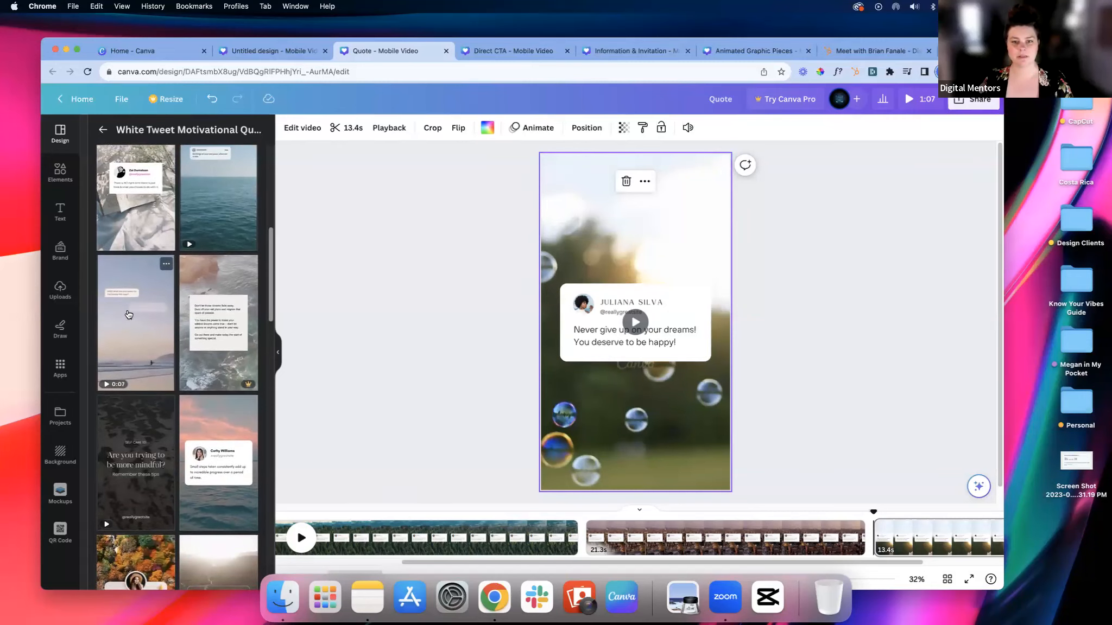
{"action": "left_click", "coordinate": [133, 315]}
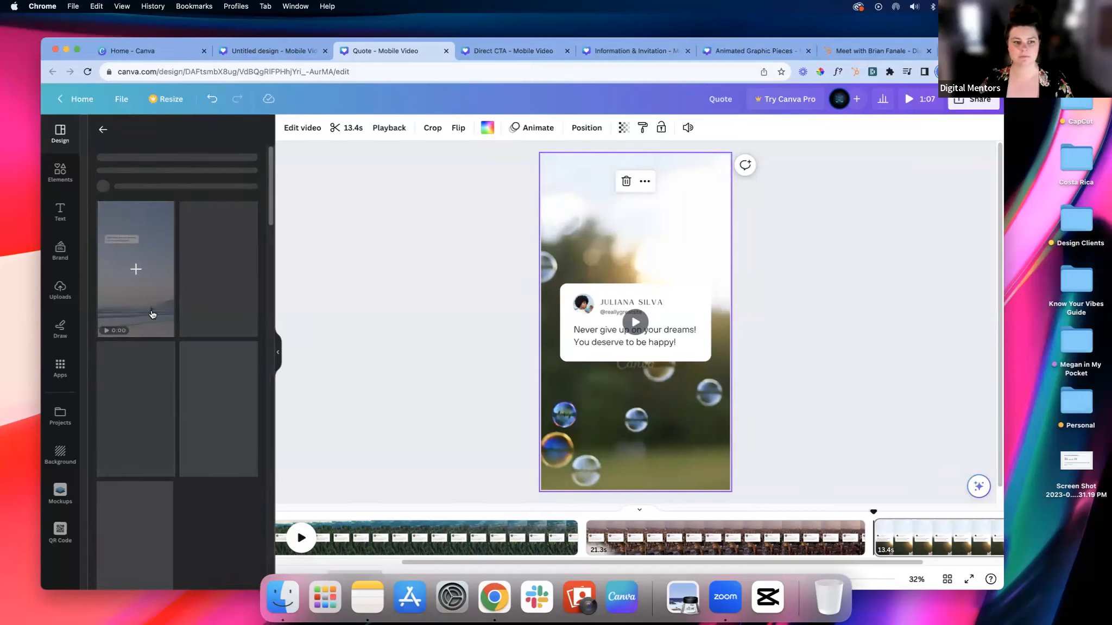
{"action": "left_click", "coordinate": [220, 334]}
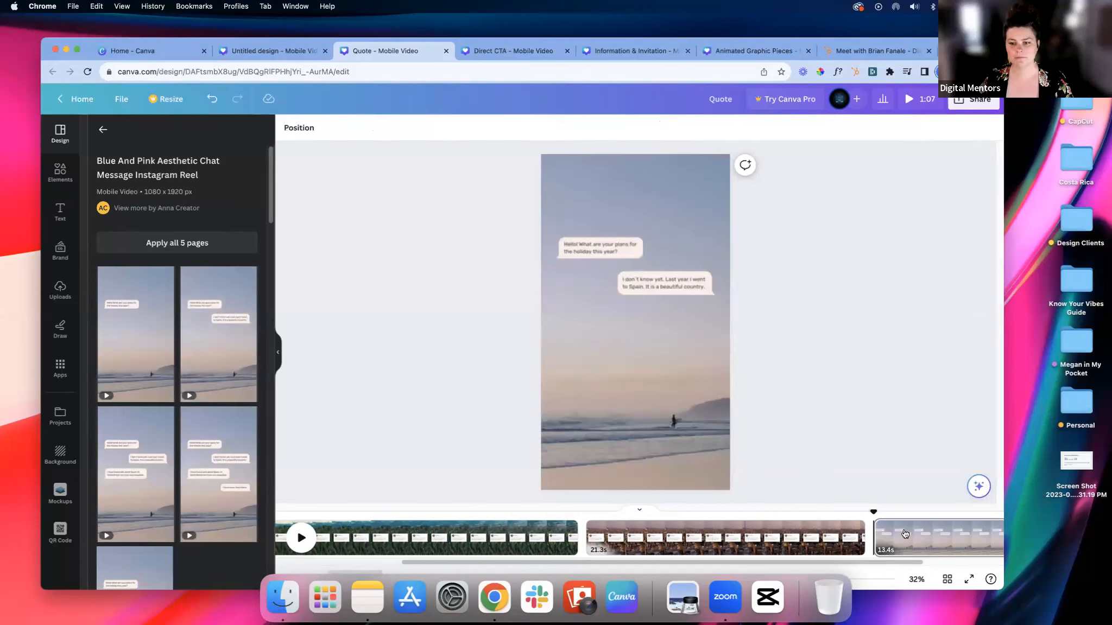
{"action": "left_click", "coordinate": [301, 537]}
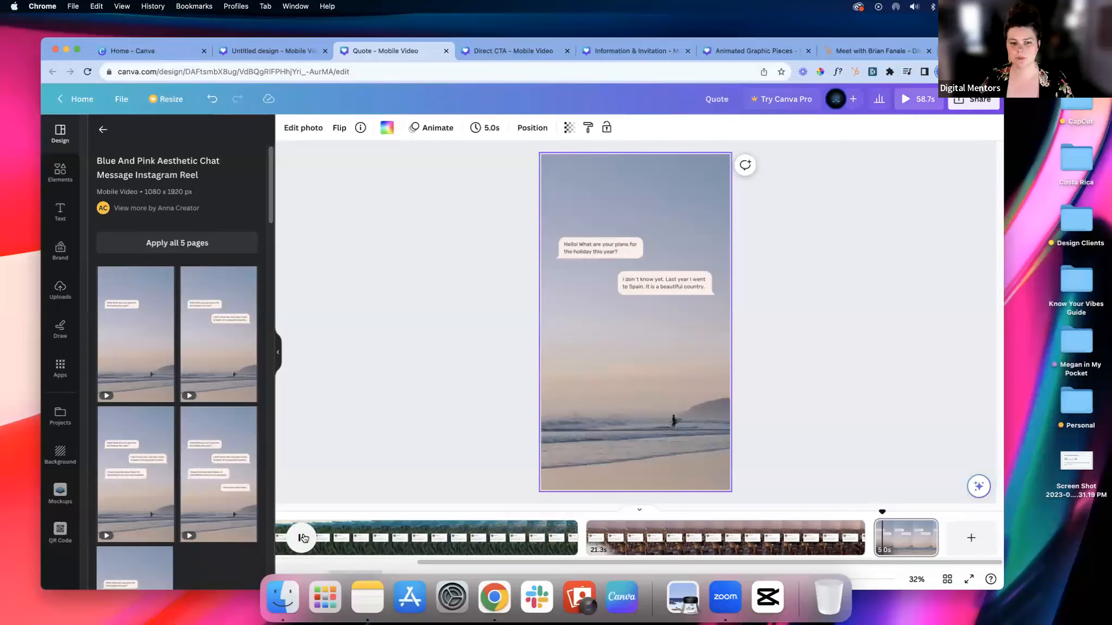
{"action": "left_click", "coordinate": [302, 538]}
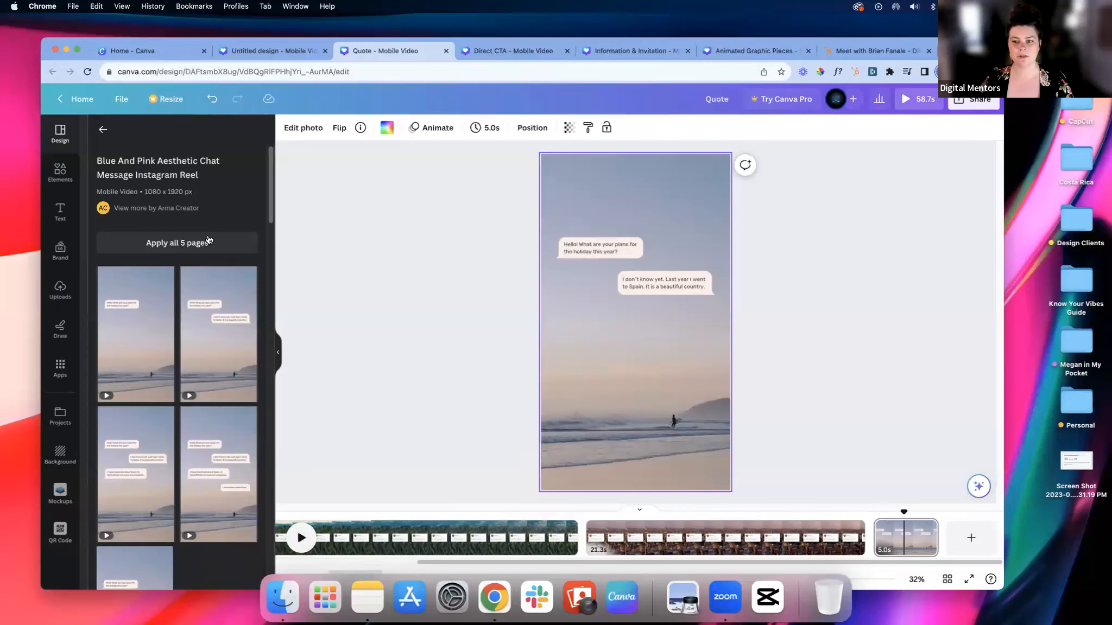
Step: Reapply the White Tweet Motivational Quote template to the third page and delete its bubbles background video
{"action": "left_click", "coordinate": [102, 132]}
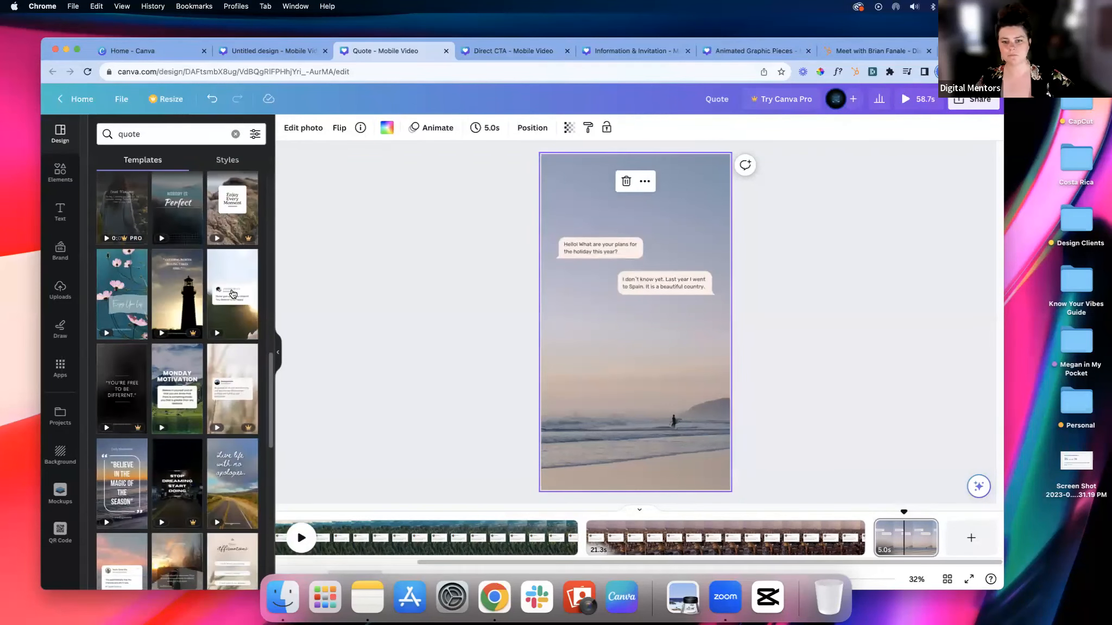
{"action": "left_click", "coordinate": [233, 294]}
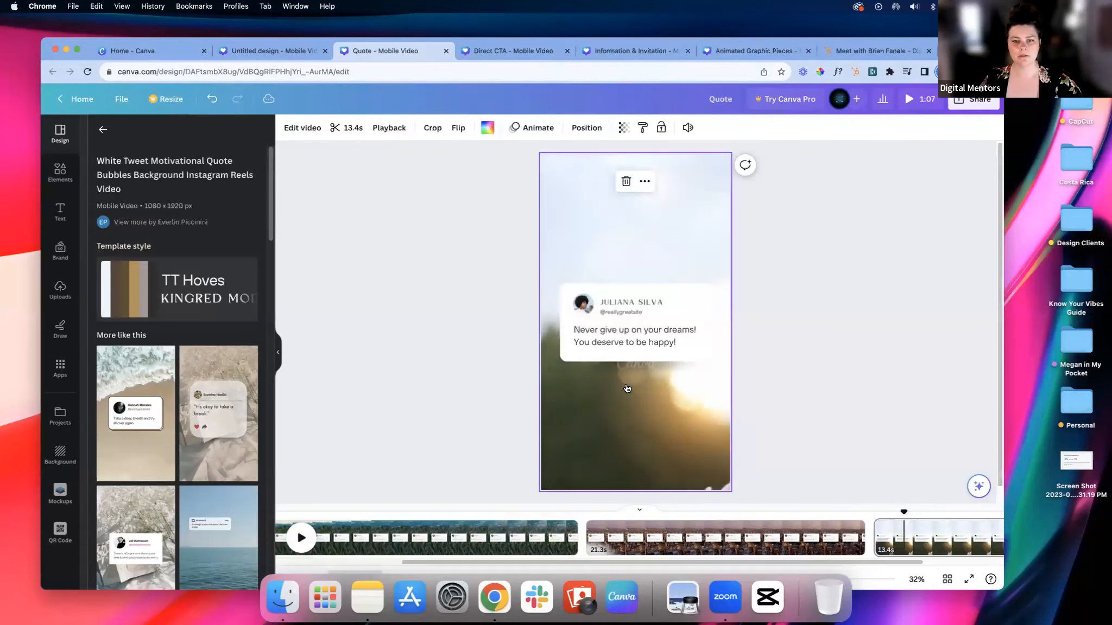
{"action": "left_click", "coordinate": [627, 389]}
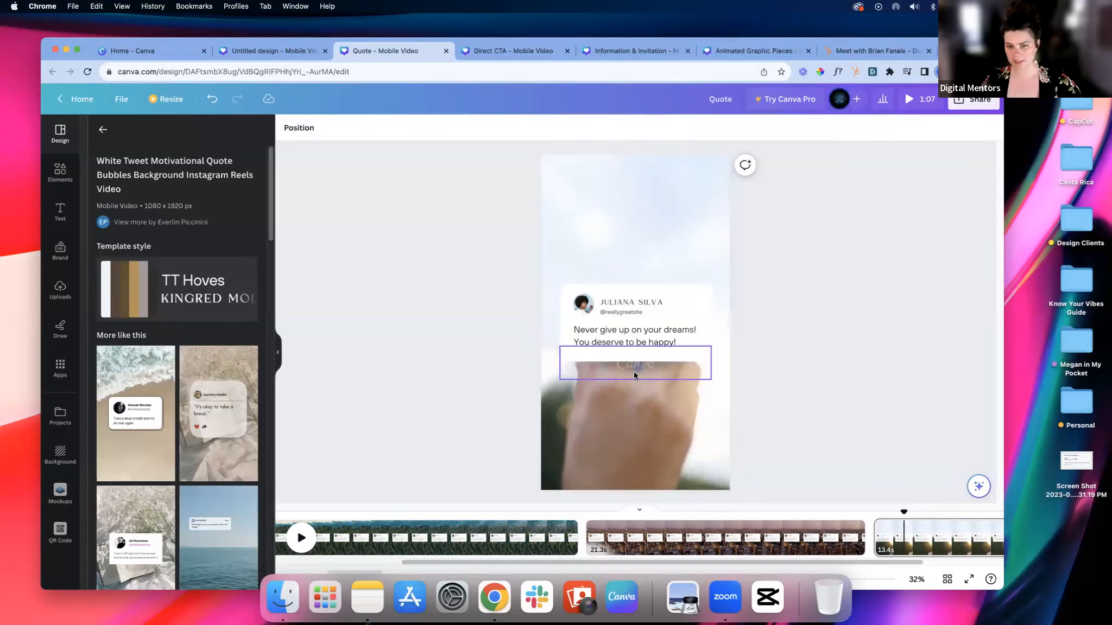
{"action": "left_click", "coordinate": [662, 418]}
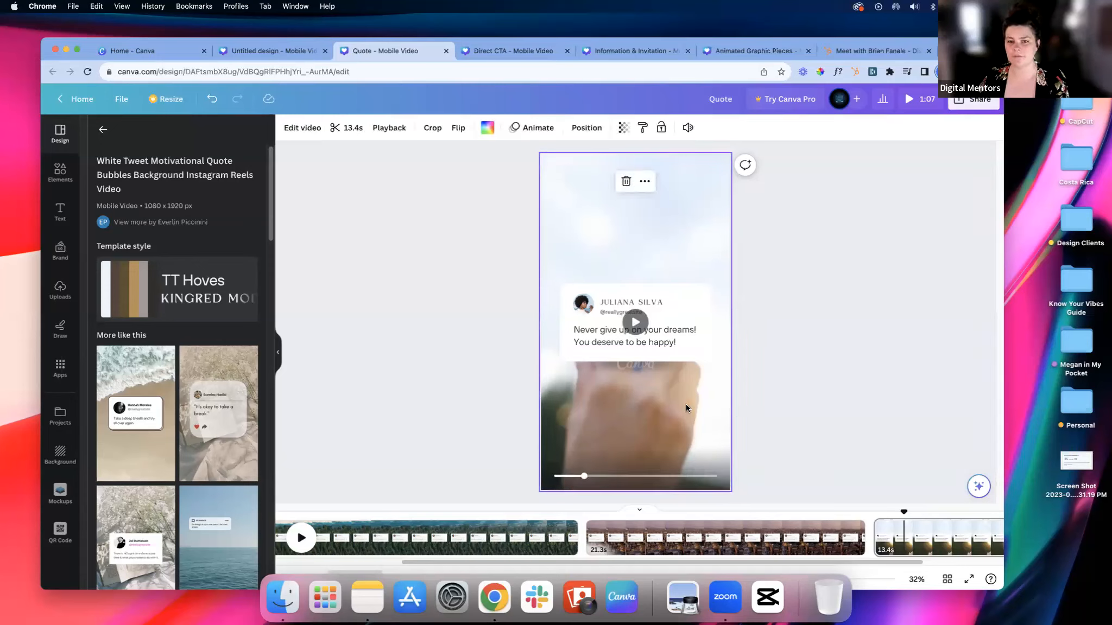
{"action": "key", "text": "Delete"}
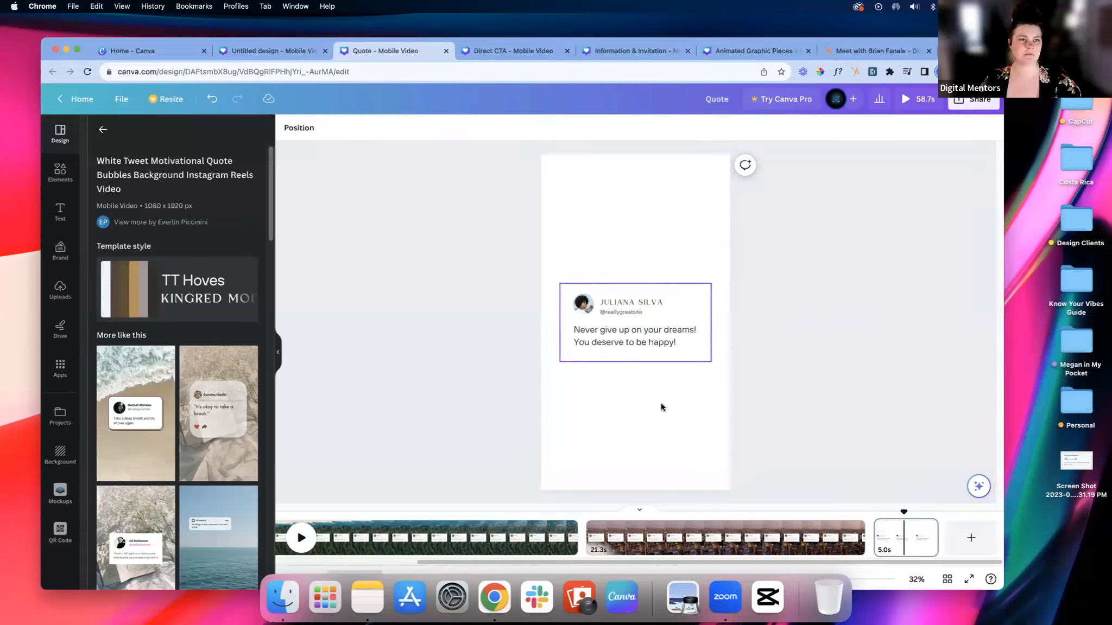
Step: Search the elements library for "travel" and limit the results to videos
{"action": "left_click", "coordinate": [103, 129]}
{"action": "left_click", "coordinate": [61, 174]}
{"action": "left_click", "coordinate": [197, 134]}
{"action": "key", "text": "BackSpace"}
{"action": "key", "text": "BackSpace"}
{"action": "key", "text": "BackSpace"}
{"action": "key", "text": "BackSpace"}
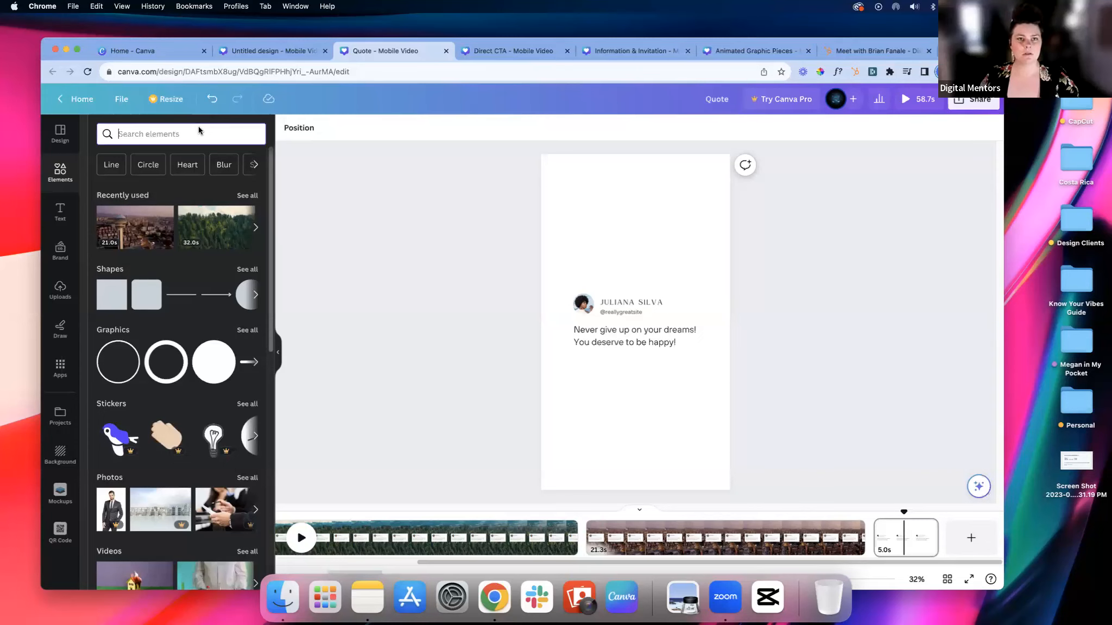
{"action": "type", "text": "trravel"}
{"action": "key", "text": "Return"}
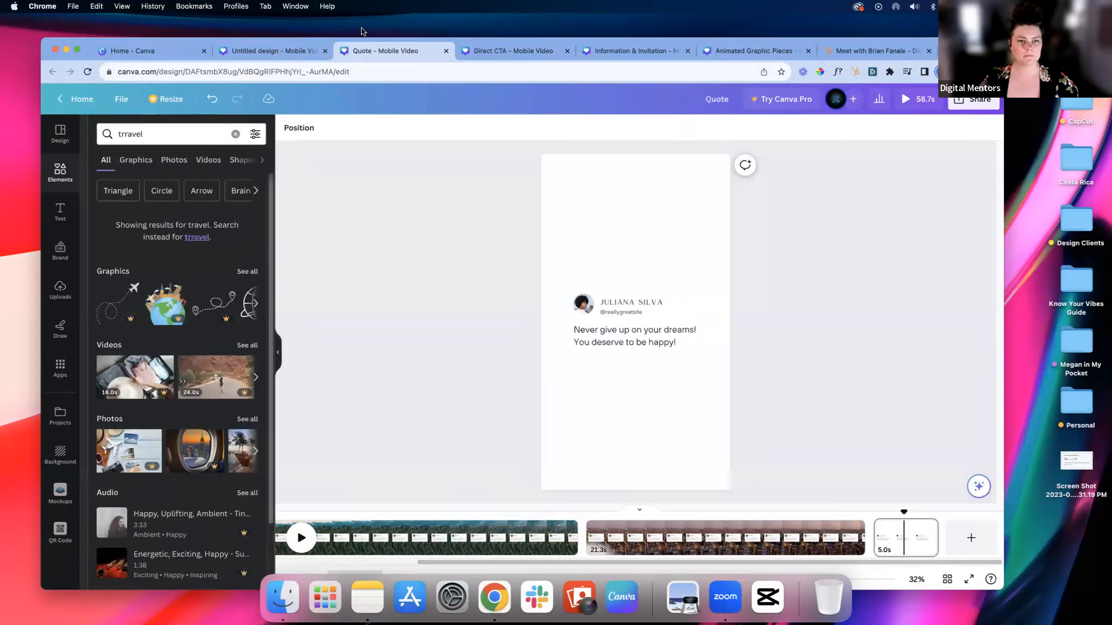
{"action": "left_click", "coordinate": [208, 159]}
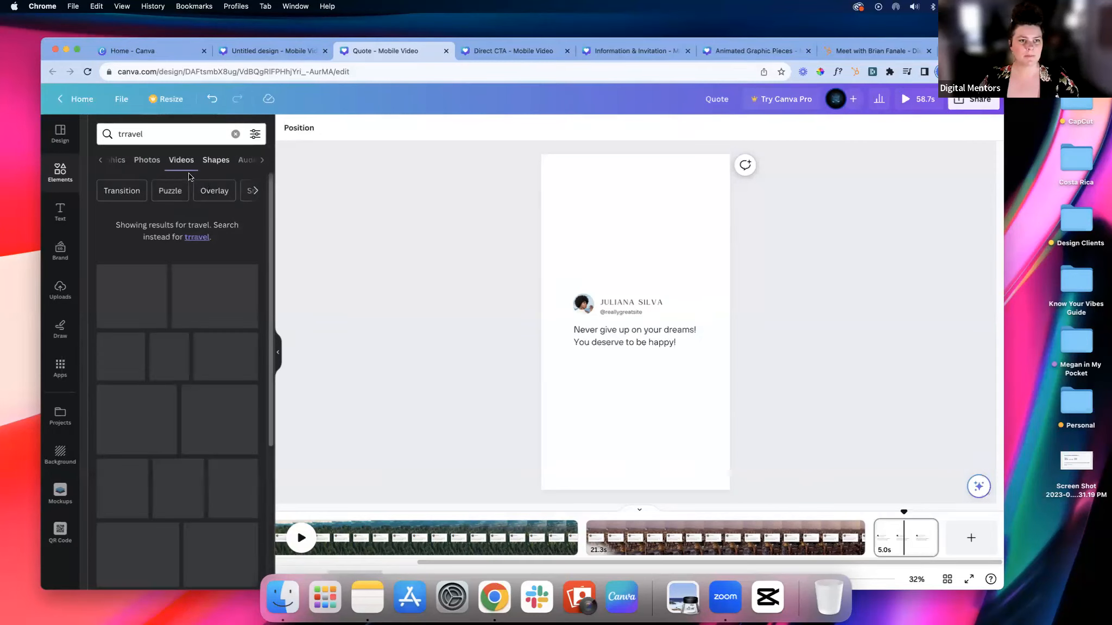
{"action": "left_click", "coordinate": [127, 134]}
{"action": "key", "text": "BackSpace"}
{"action": "key", "text": "Return"}
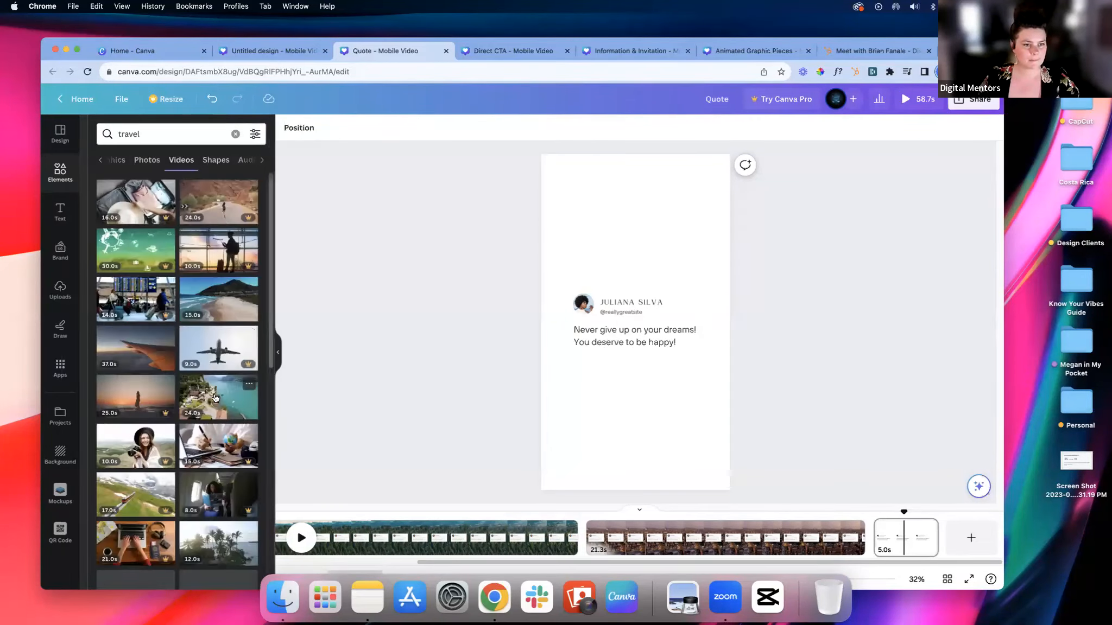
Step: Place the airplane wing video across the upper part of the third page and mute its sound
{"action": "scroll", "coordinate": [215, 398], "scroll_direction": "down", "scroll_amount": 2}
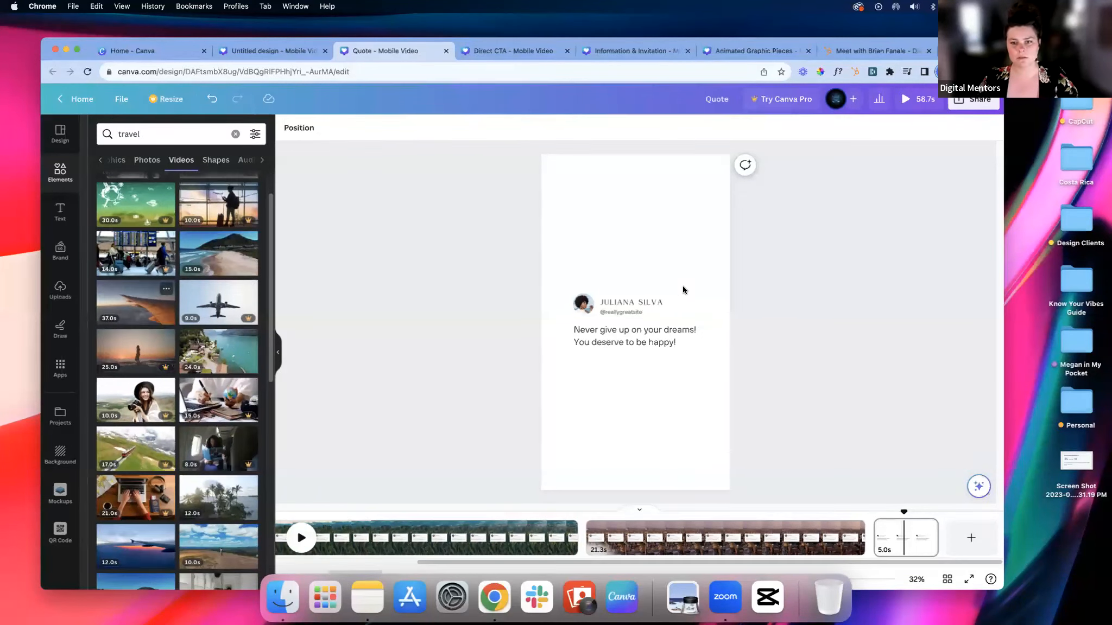
{"action": "left_click_drag", "start_coordinate": [697, 288], "coordinate": [676, 161]}
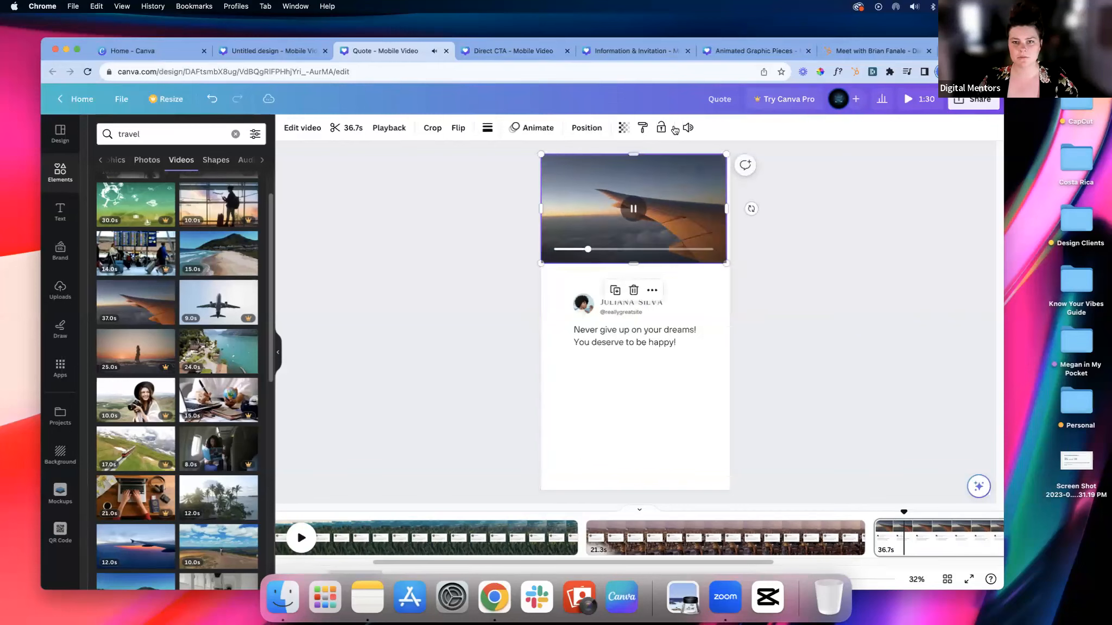
{"action": "left_click", "coordinate": [688, 128]}
{"action": "left_click", "coordinate": [669, 165]}
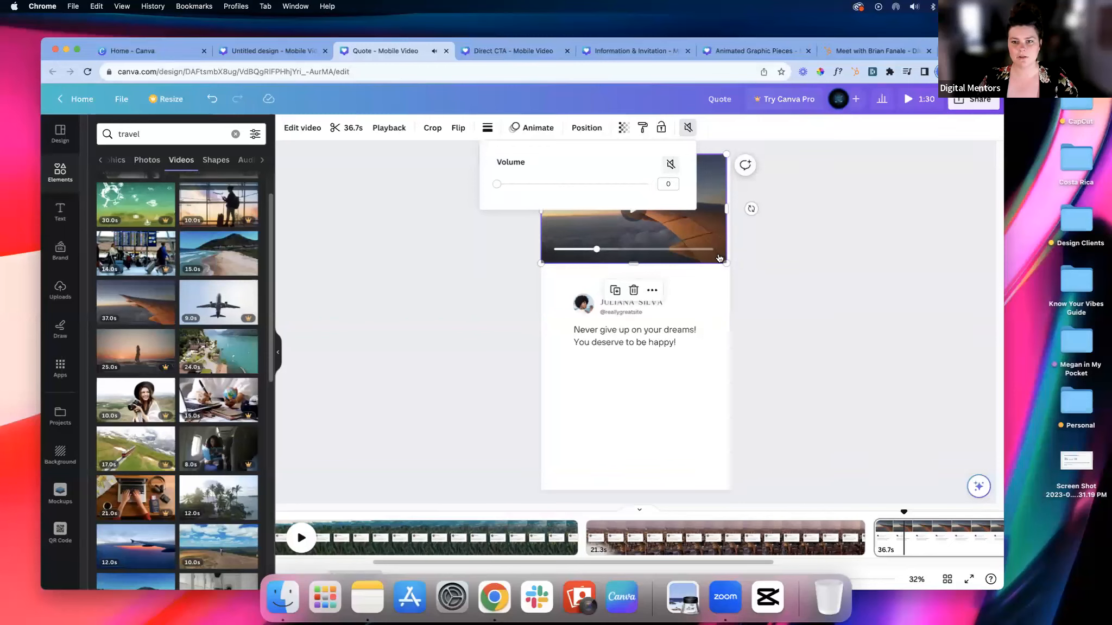
Step: Enlarge the airplane wing video to the page width and stretch it down to fill the whole third page
{"action": "left_click_drag", "start_coordinate": [726, 265], "coordinate": [731, 267]}
{"action": "left_click_drag", "start_coordinate": [638, 266], "coordinate": [639, 490]}
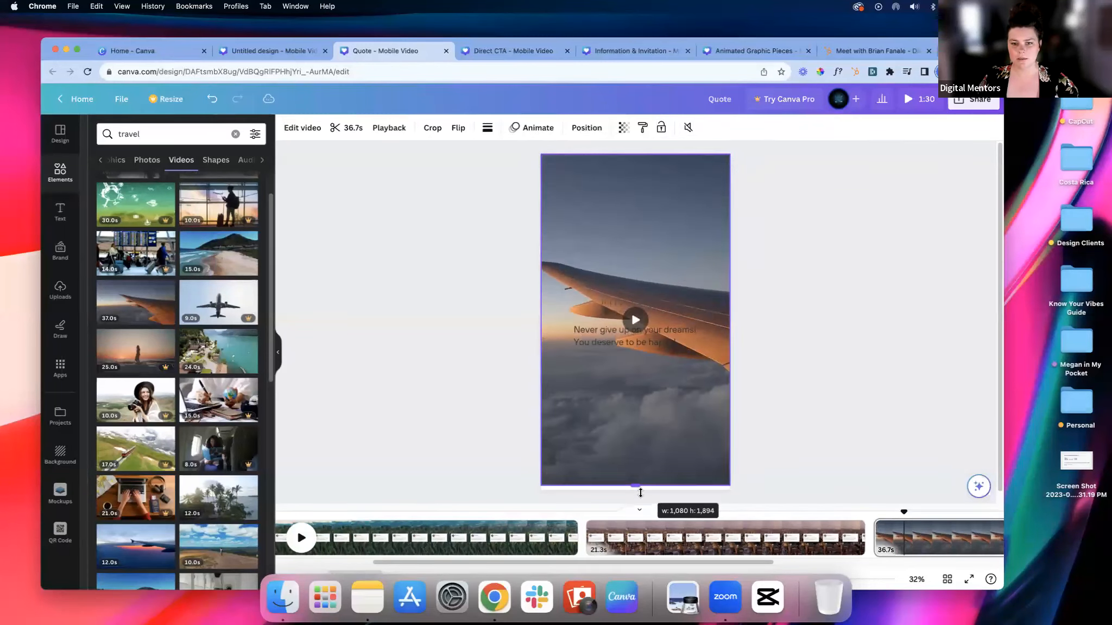
{"action": "left_click", "coordinate": [308, 128]}
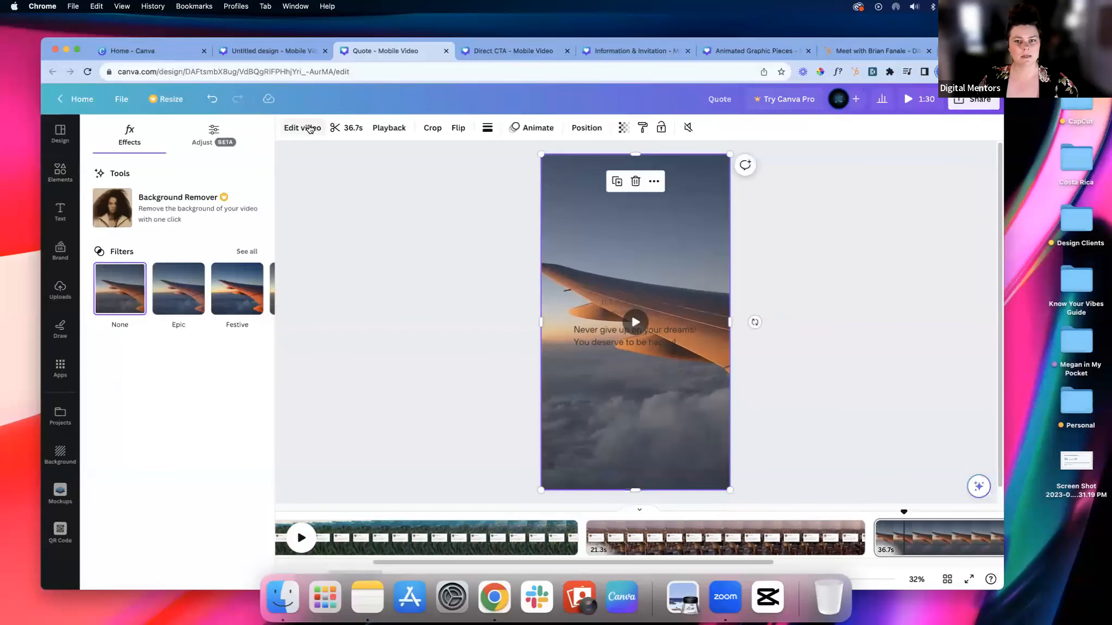
{"action": "left_click", "coordinate": [405, 218]}
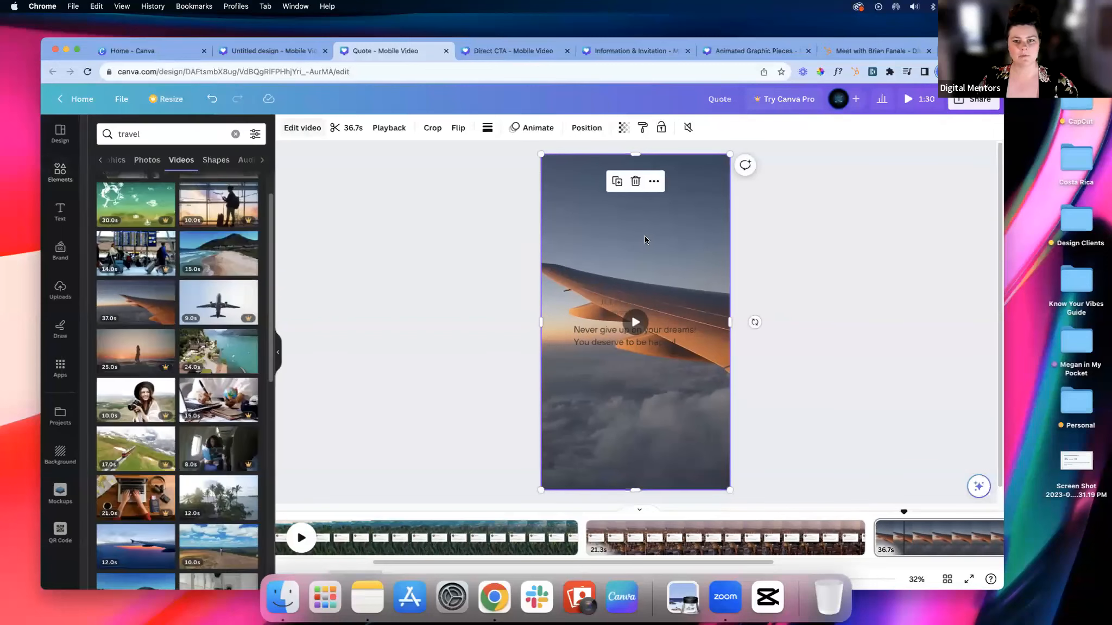
Step: Shift the footage inside the wing video's 9:16 crop so the wing tip lies within the frame, and apply the crop
{"action": "left_click", "coordinate": [545, 269]}
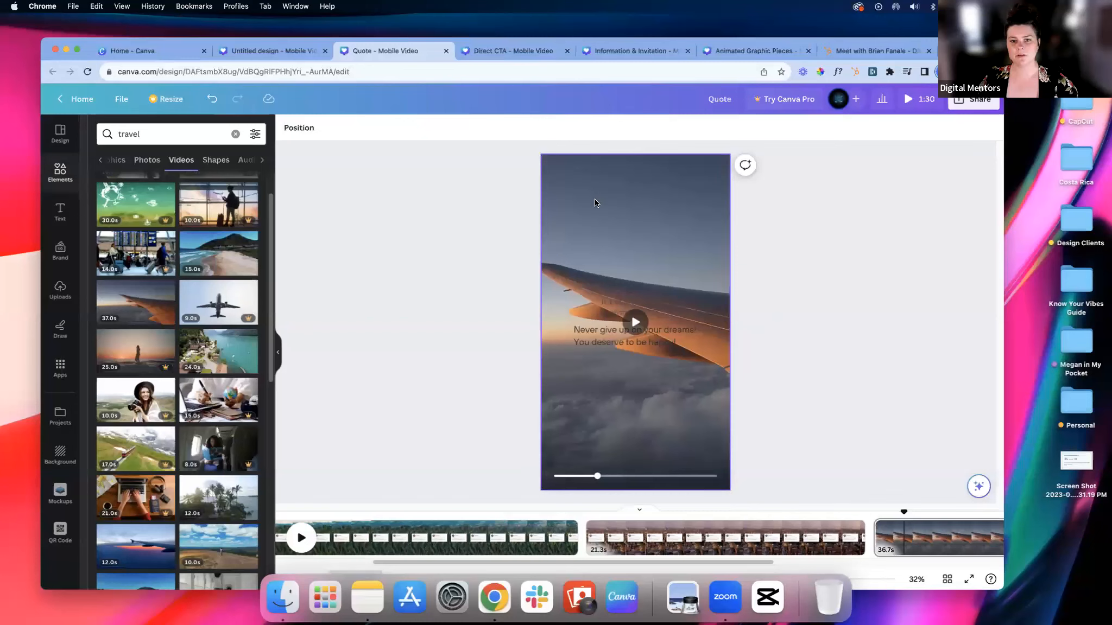
{"action": "left_click", "coordinate": [433, 129]}
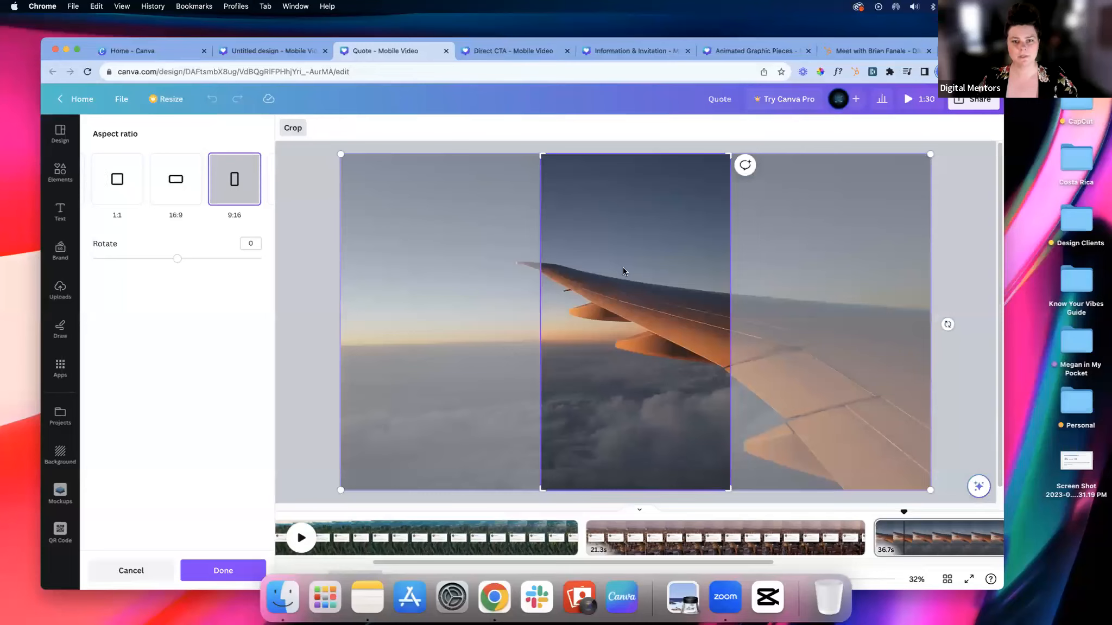
{"action": "left_click_drag", "start_coordinate": [603, 242], "coordinate": [633, 242]}
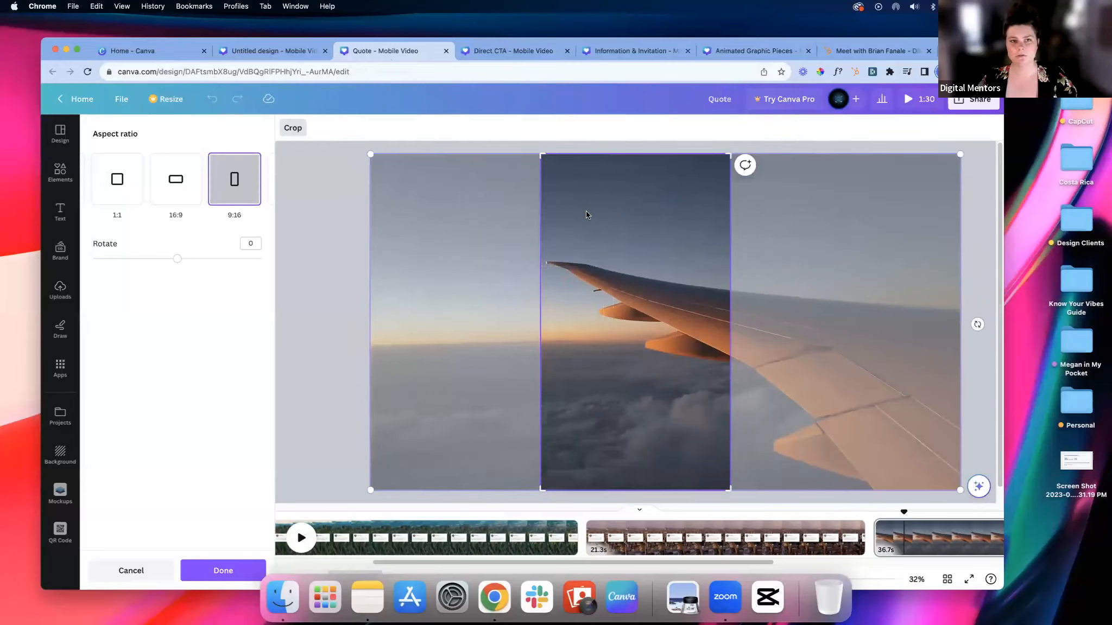
{"action": "left_click", "coordinate": [217, 570]}
{"action": "left_click", "coordinate": [487, 284]}
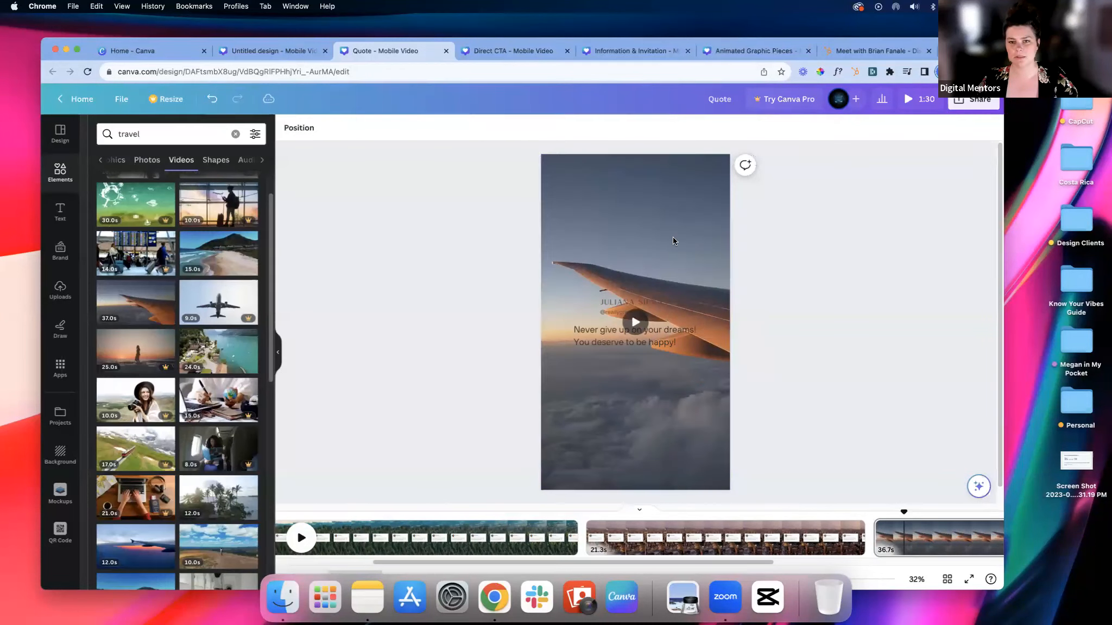
{"action": "left_click", "coordinate": [715, 247]}
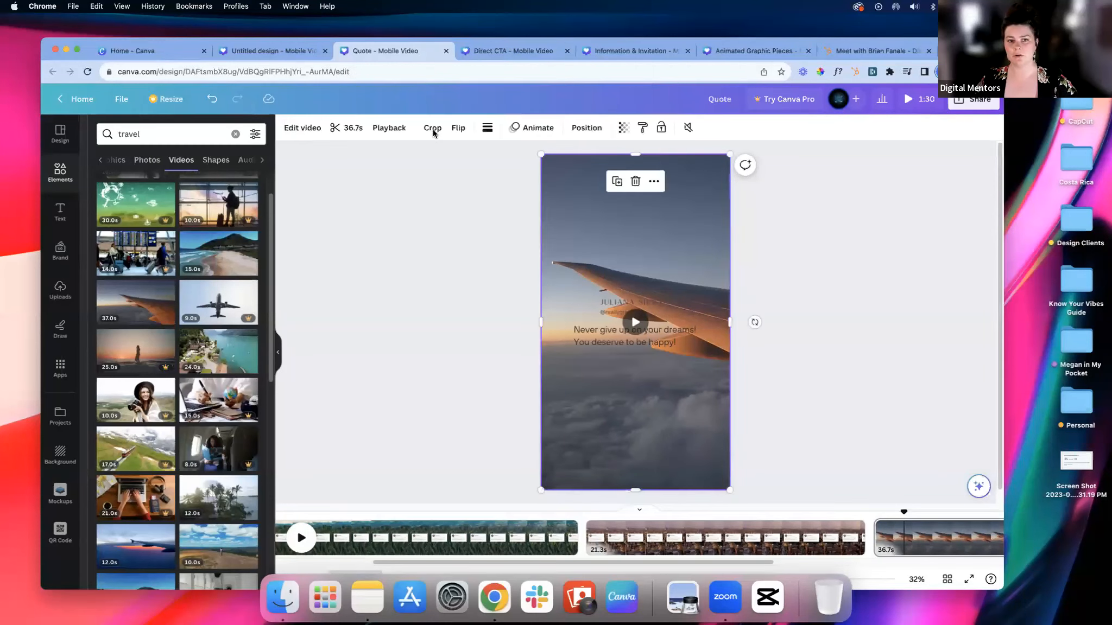
Step: Reopen the wing video's 9:16 crop, slide the footage slightly right so the wing tip sits further inside the frame, and apply it
{"action": "left_click", "coordinate": [433, 130]}
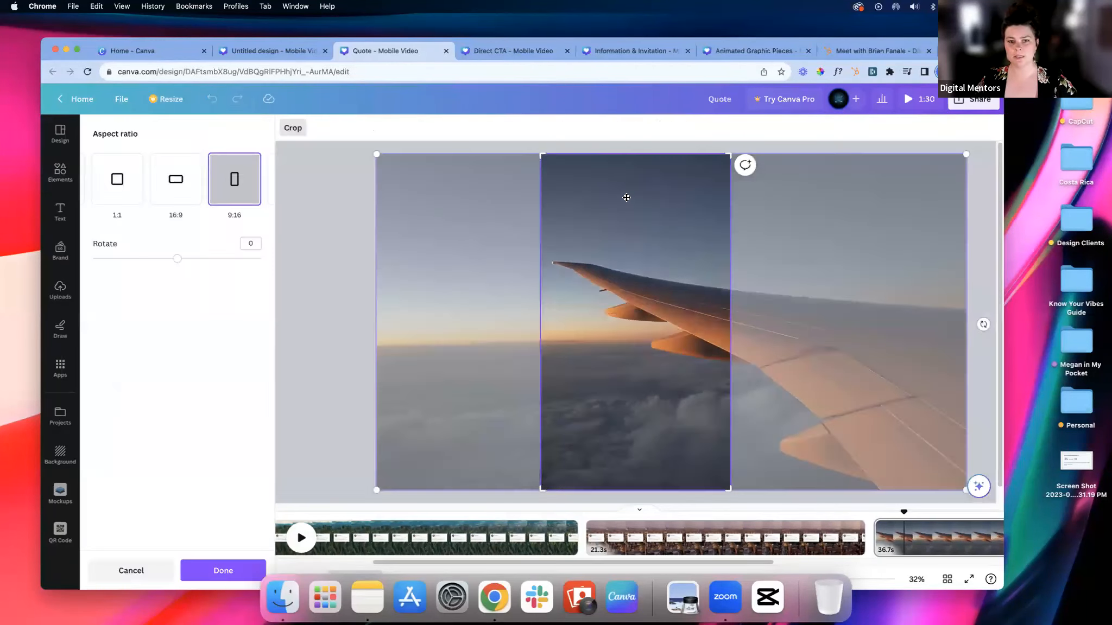
{"action": "left_click_drag", "start_coordinate": [626, 198], "coordinate": [449, 199]}
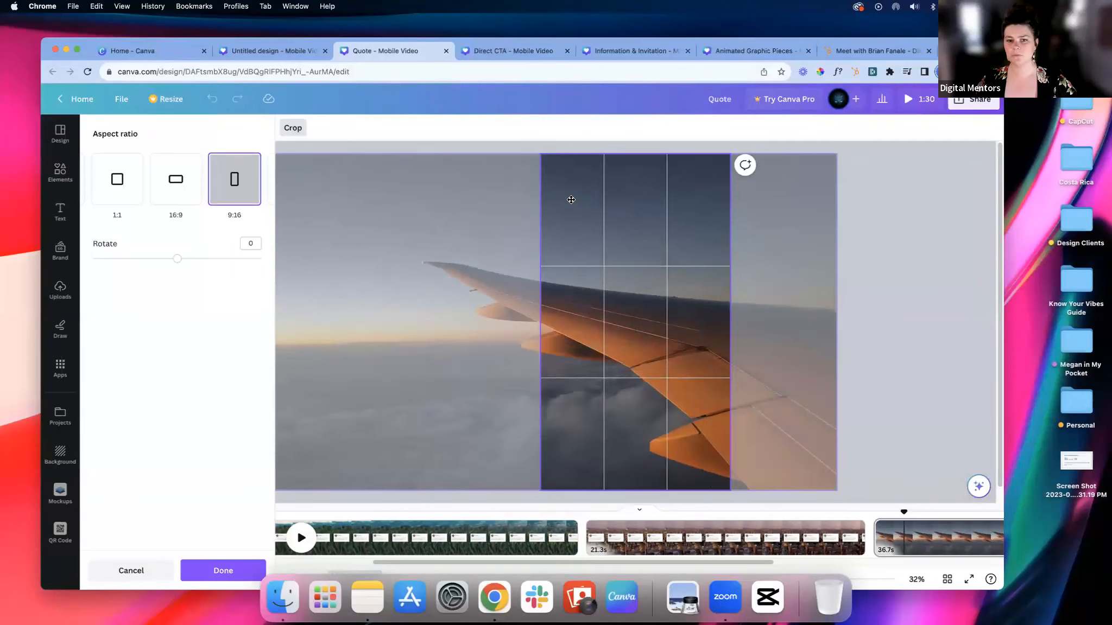
{"action": "left_click_drag", "start_coordinate": [606, 199], "coordinate": [628, 198]}
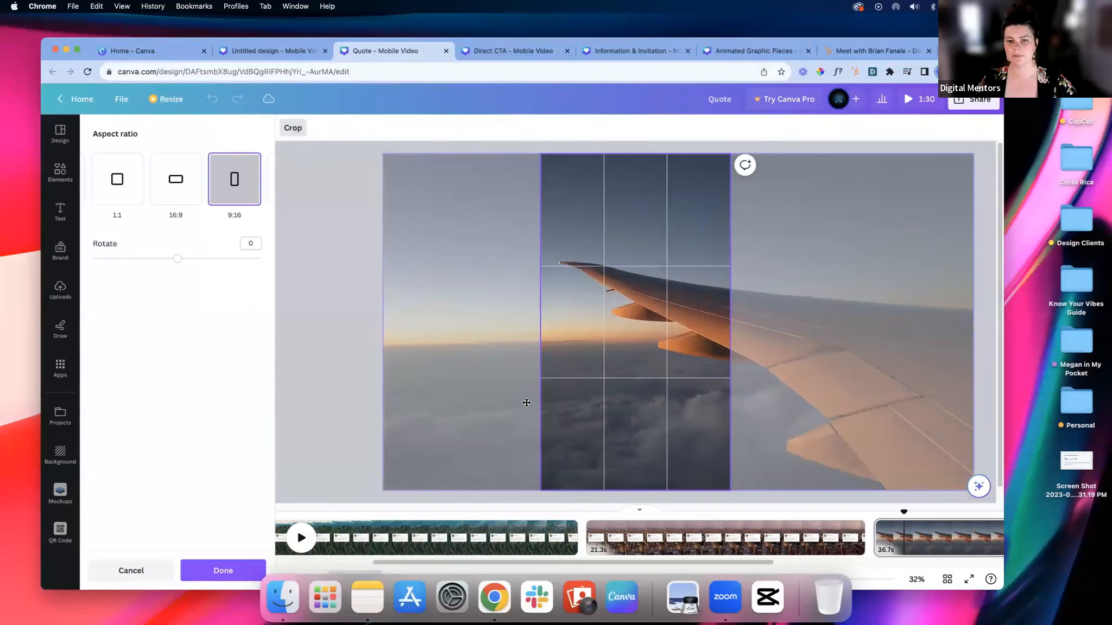
{"action": "left_click", "coordinate": [232, 580]}
Step: Send the airplane wing video to the back of the third page, behind the white quote card
{"action": "left_click", "coordinate": [611, 207]}
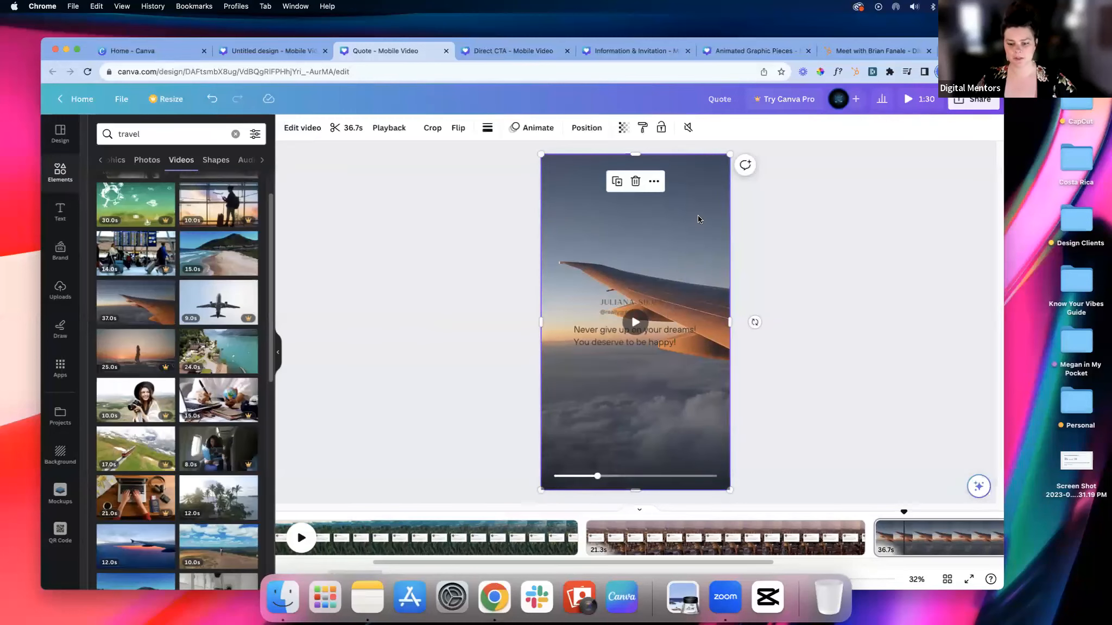
{"action": "left_click", "coordinate": [654, 181]}
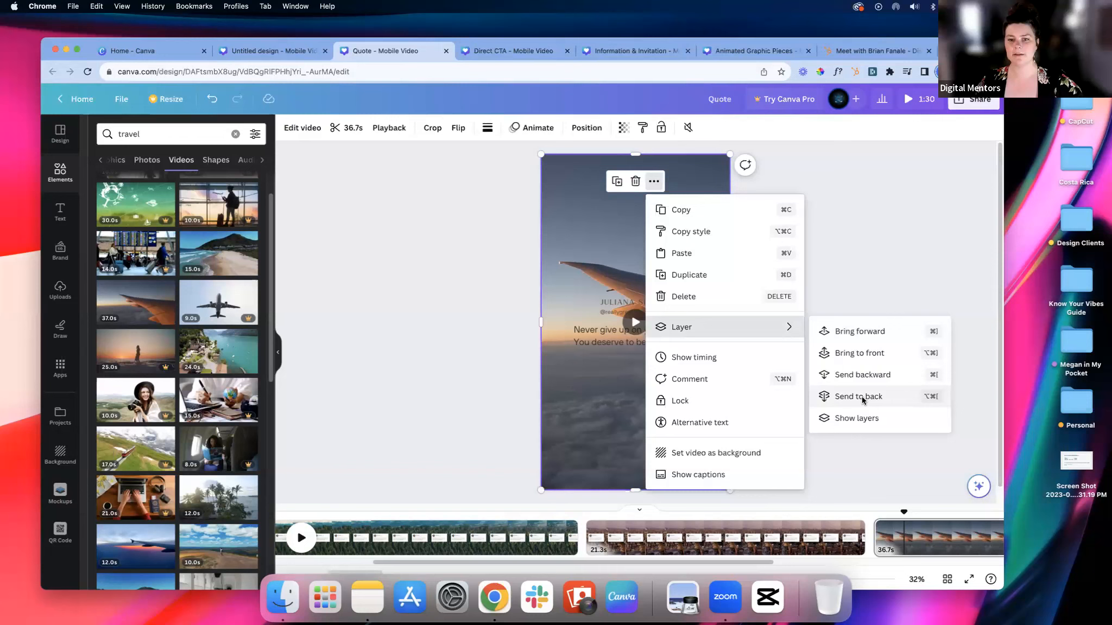
{"action": "left_click", "coordinate": [861, 397]}
{"action": "left_click", "coordinate": [645, 332]}
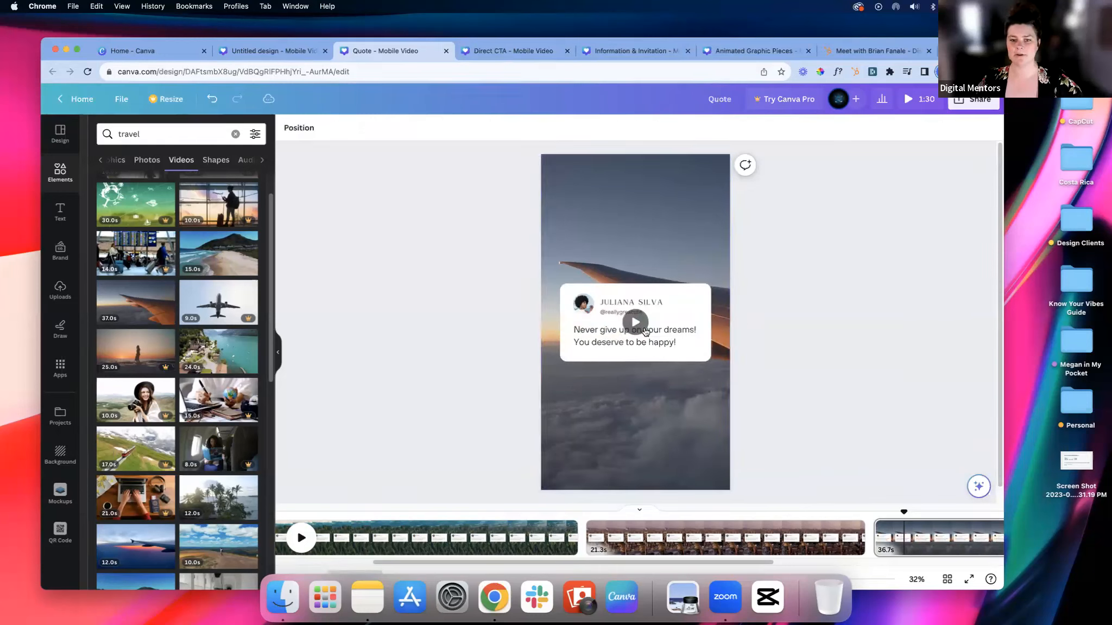
{"action": "left_click", "coordinate": [639, 326]}
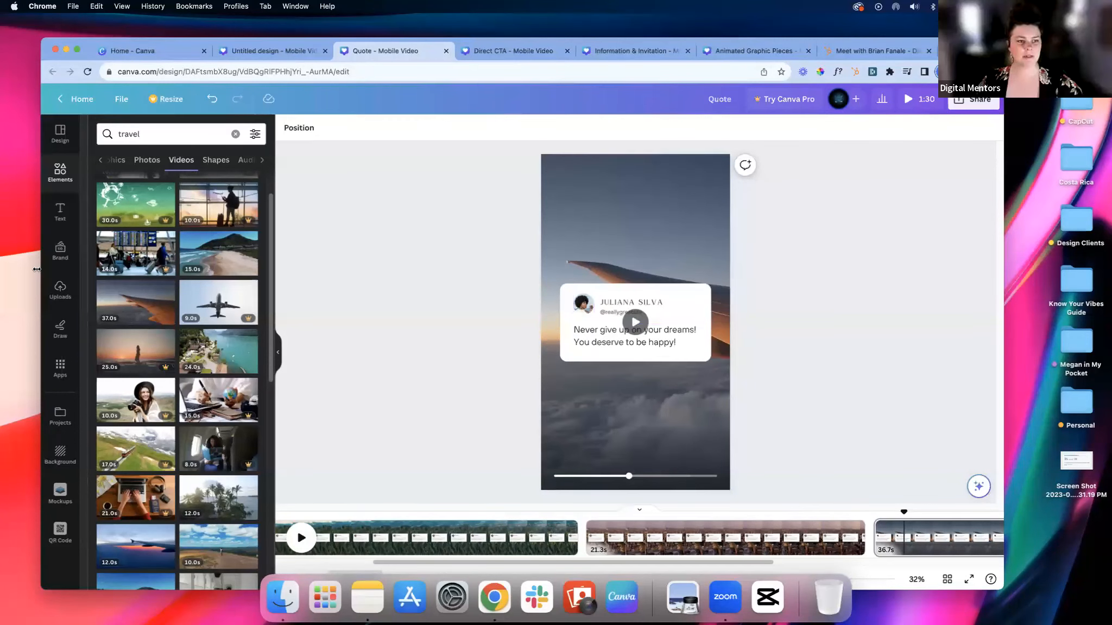
Step: Replace the quote card's round profile picture with the uploaded portrait of the man in the brown jacket
{"action": "left_click", "coordinate": [60, 290]}
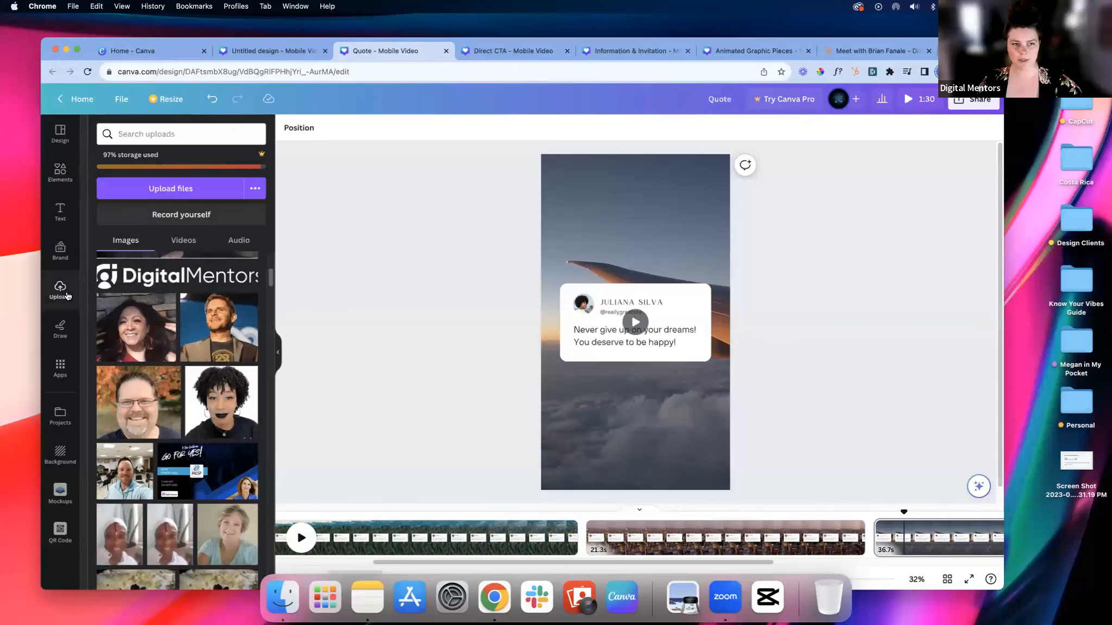
{"action": "scroll", "coordinate": [268, 348], "scroll_direction": "up", "scroll_amount": 5}
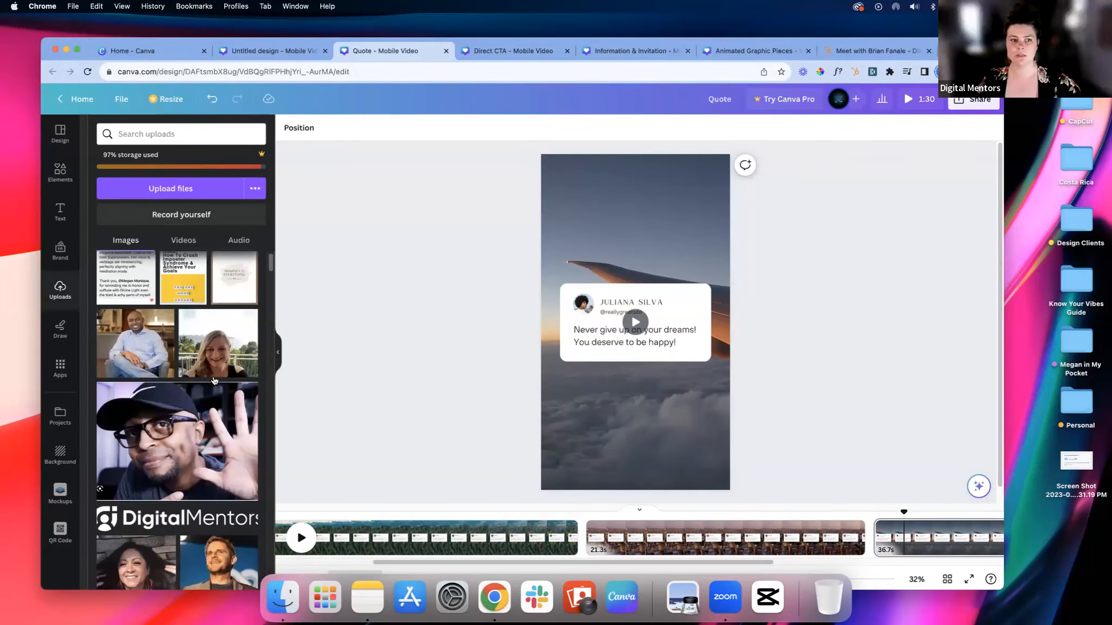
{"action": "scroll", "coordinate": [214, 381], "scroll_direction": "down", "scroll_amount": 1}
{"action": "scroll", "coordinate": [214, 382], "scroll_direction": "down", "scroll_amount": 1}
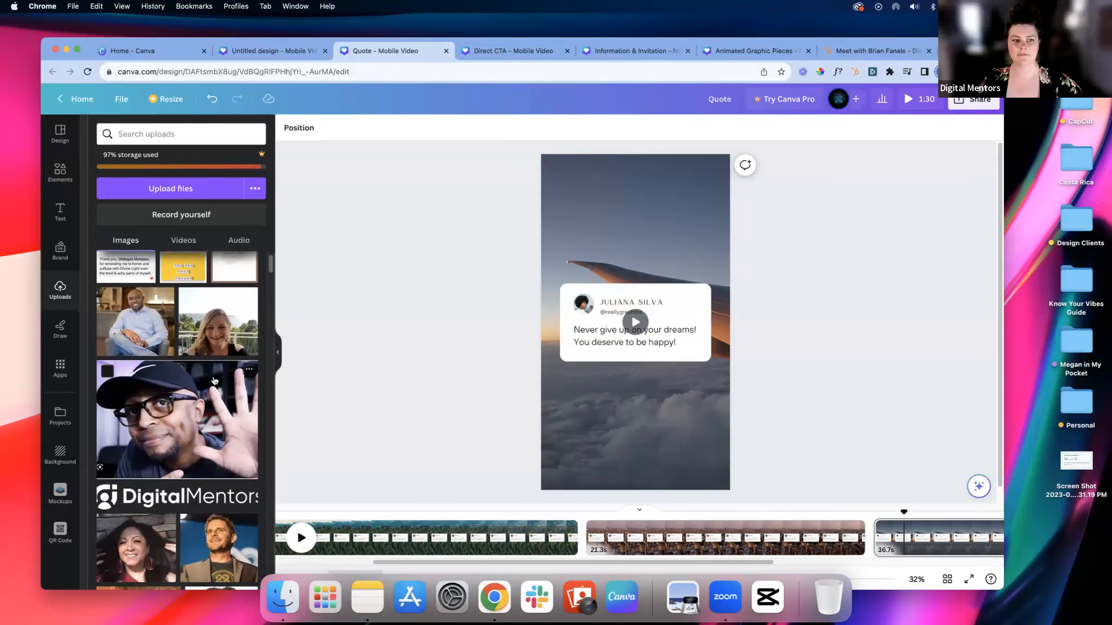
{"action": "scroll", "coordinate": [214, 381], "scroll_direction": "down", "scroll_amount": 2}
{"action": "left_click_drag", "start_coordinate": [209, 423], "coordinate": [583, 305]}
Step: Change the card's name line to "MY NAME HERE" and enter the account's social handle in the line below it
{"action": "left_click", "coordinate": [653, 303]}
{"action": "left_click", "coordinate": [653, 304]}
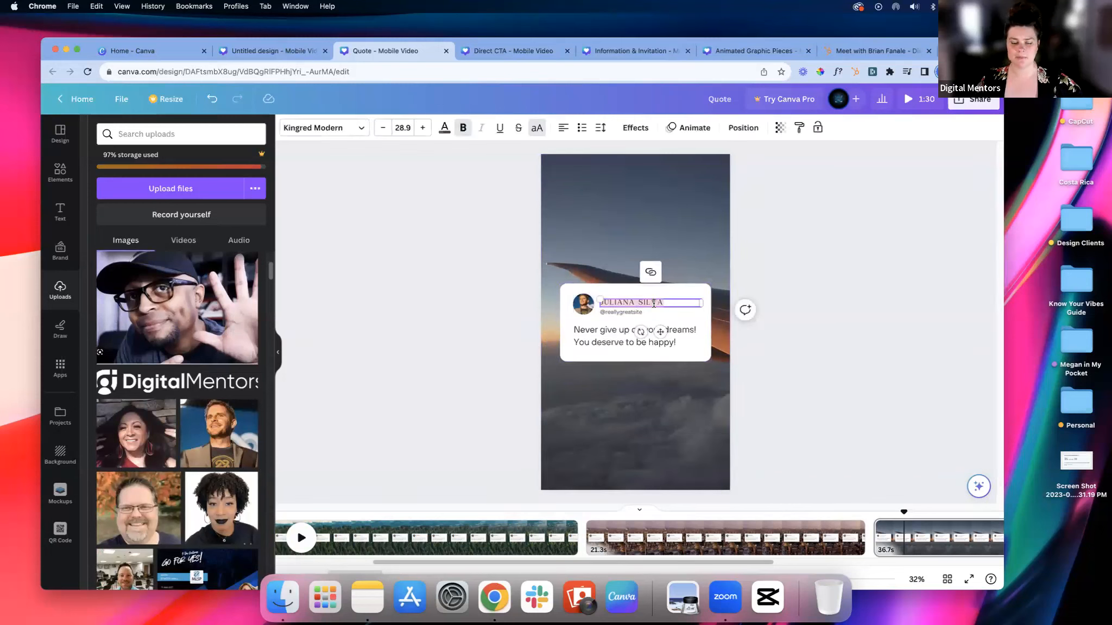
{"action": "type", "text": "MY NAME HERE"}
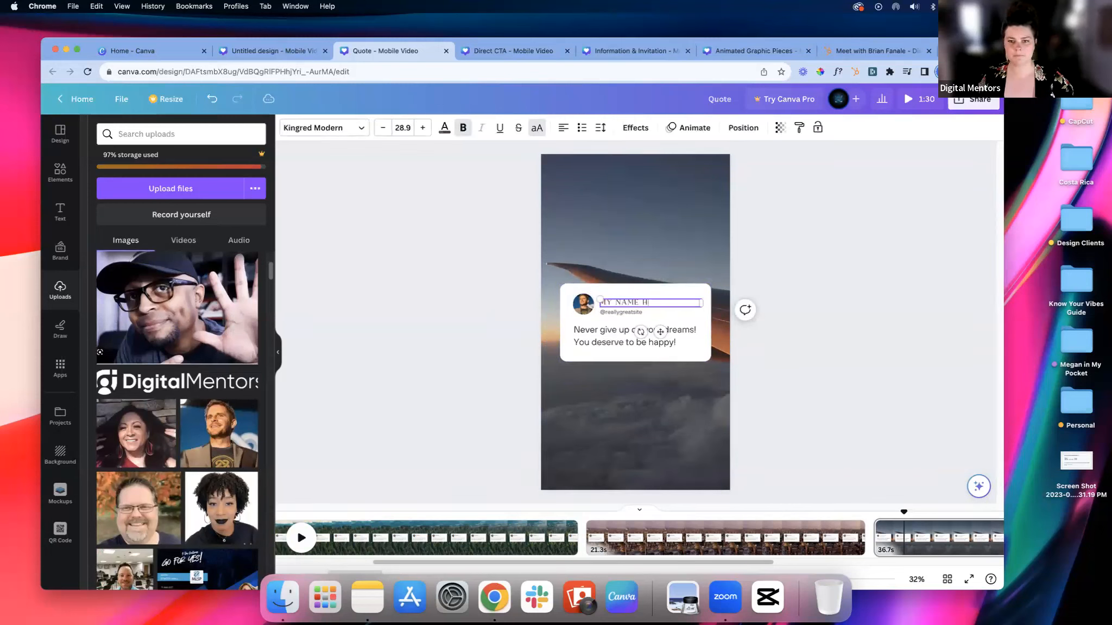
{"action": "double_click", "coordinate": [635, 311]}
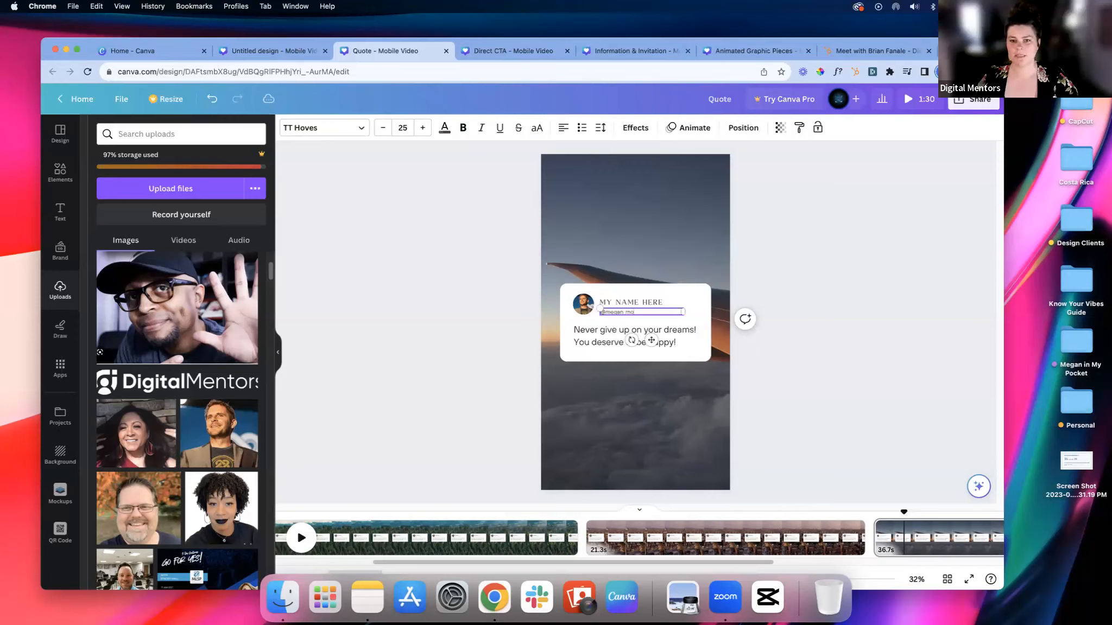
{"action": "double_click", "coordinate": [609, 337]}
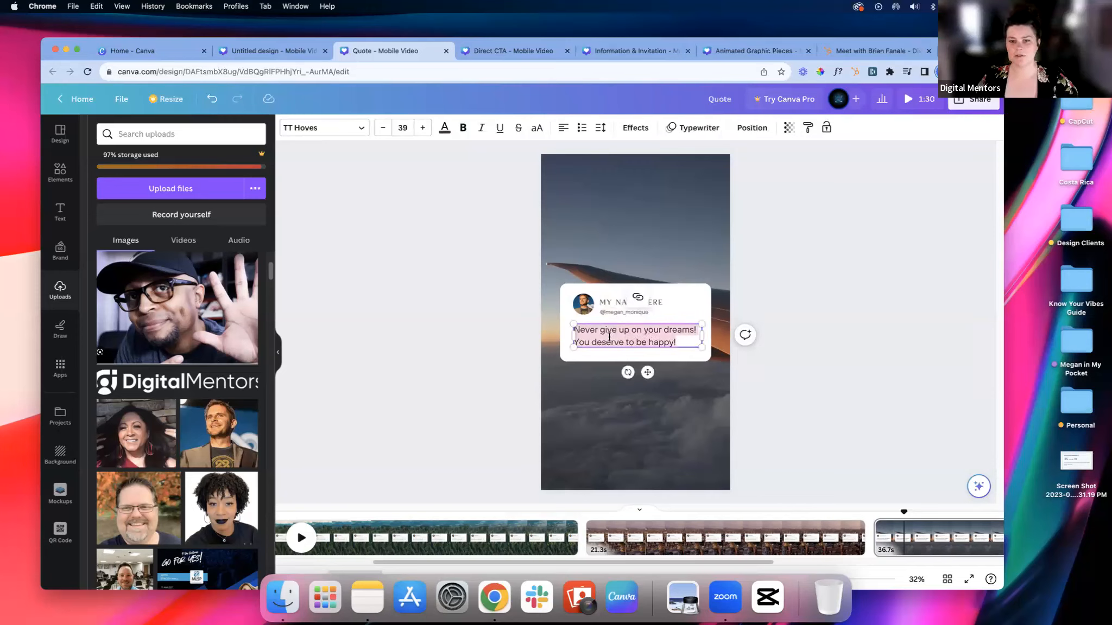
{"action": "left_click", "coordinate": [785, 286]}
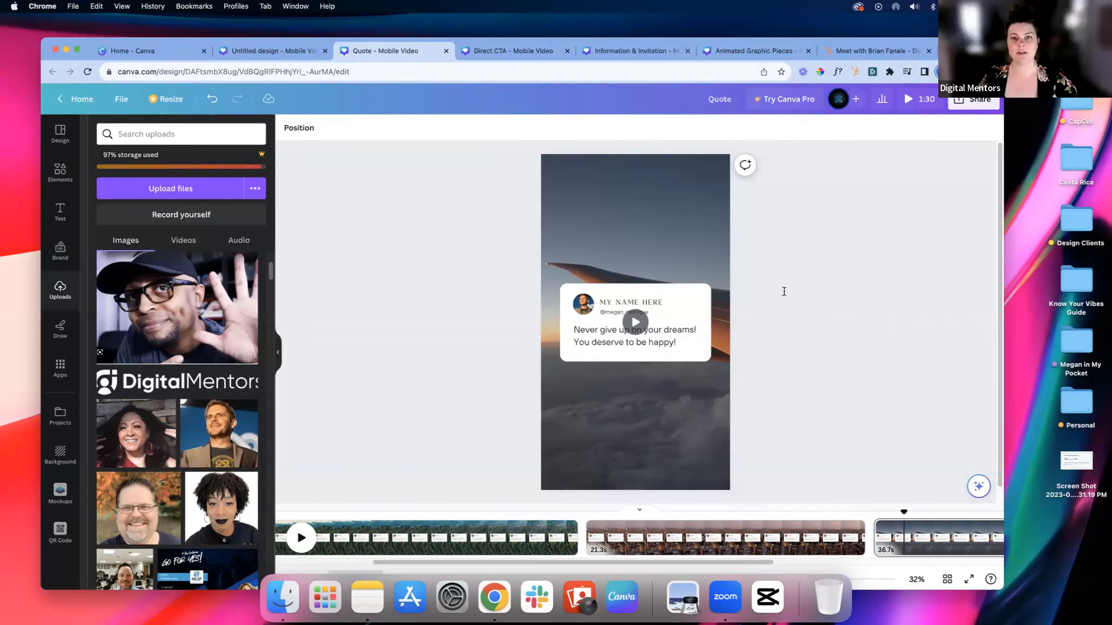
Step: Set the font of the card's name, handle and quote text together to Montserrat Classic
{"action": "left_click", "coordinate": [634, 302]}
{"action": "left_click", "coordinate": [612, 331], "text": "shift"}
{"action": "left_click", "coordinate": [620, 312], "text": "shift"}
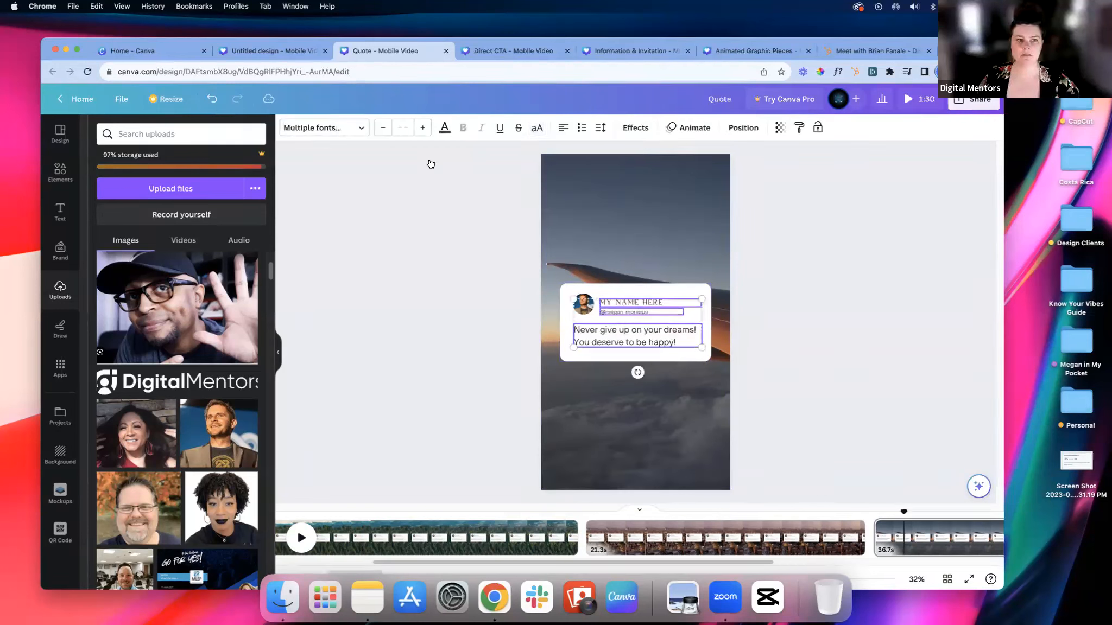
{"action": "left_click", "coordinate": [320, 128]}
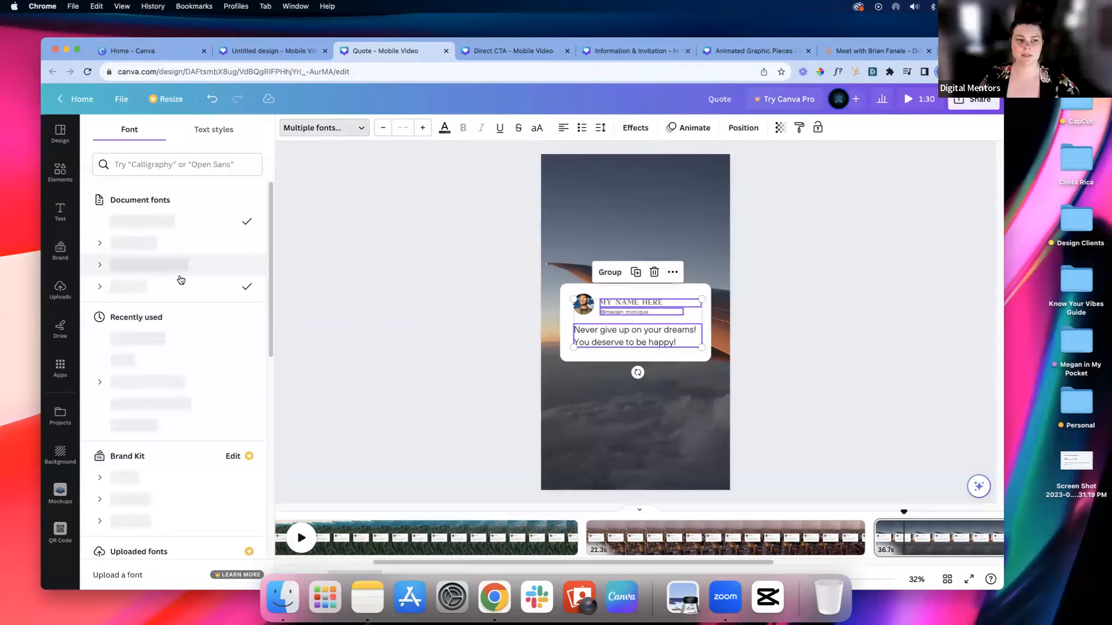
{"action": "left_click", "coordinate": [250, 291]}
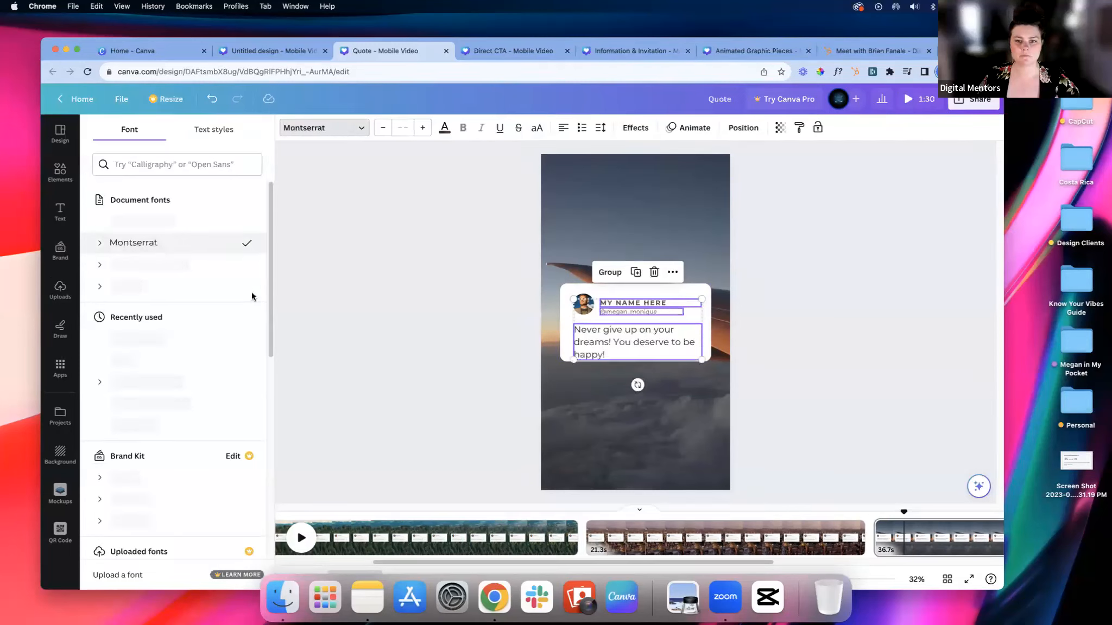
{"action": "left_click", "coordinate": [163, 265]}
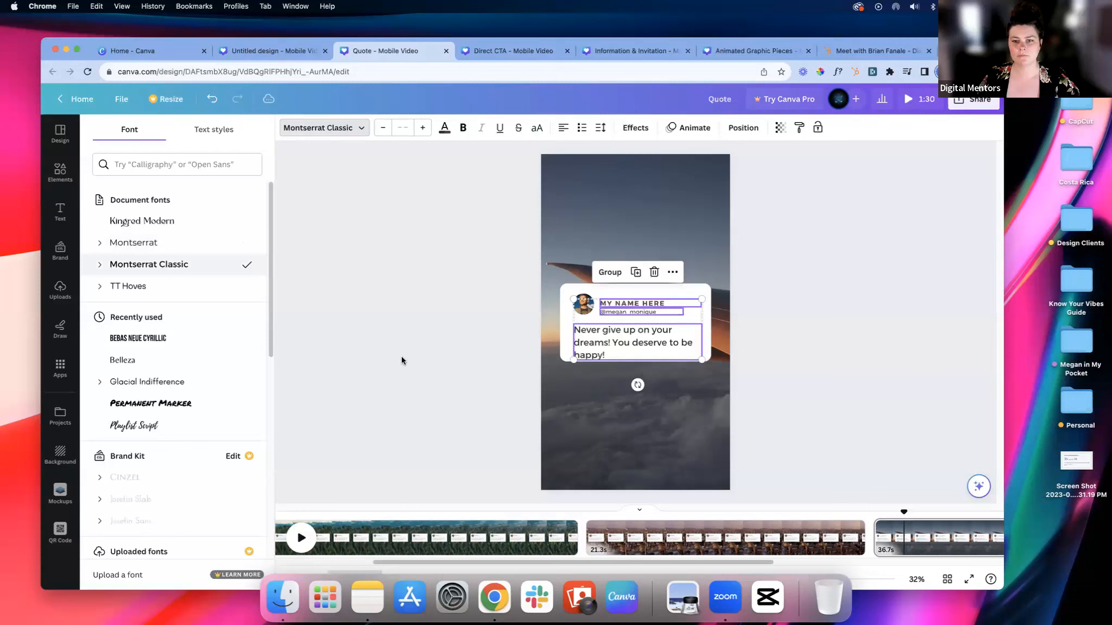
Step: Reduce the quote text's font size to 36 so it fits the card on two lines
{"action": "left_click", "coordinate": [576, 353]}
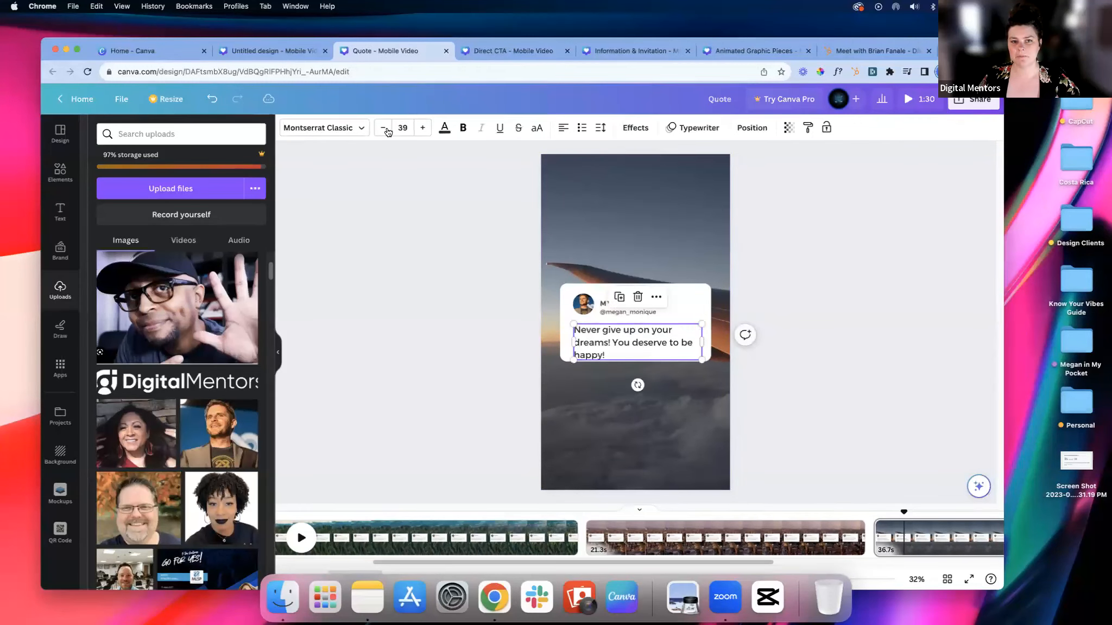
{"action": "left_click", "coordinate": [383, 128]}
{"action": "left_click", "coordinate": [384, 128]}
{"action": "left_click", "coordinate": [383, 129]}
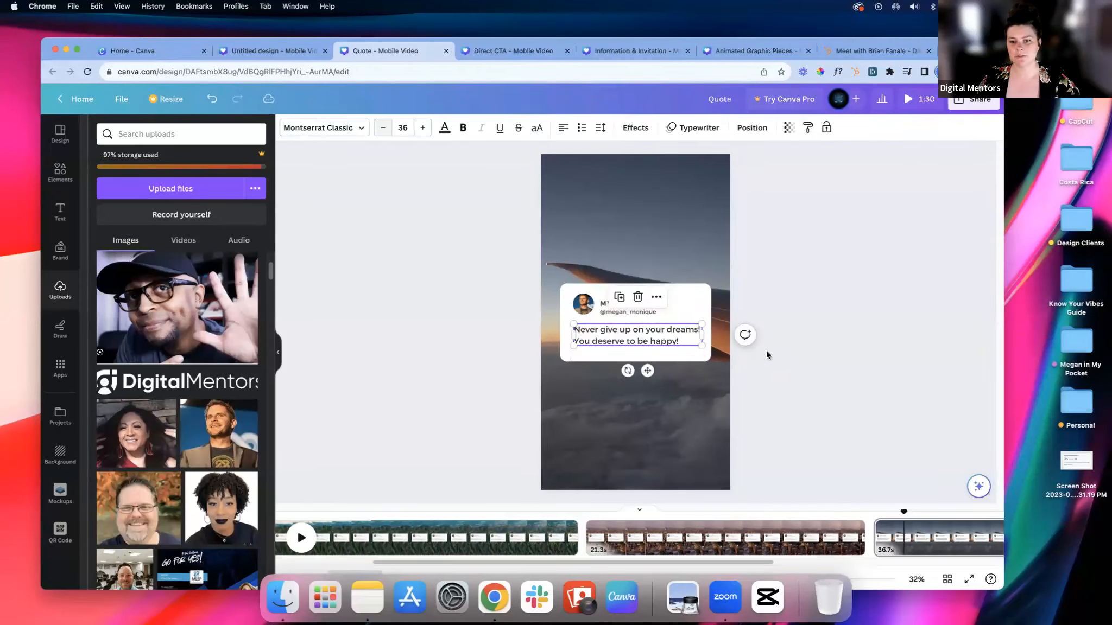
{"action": "left_click", "coordinate": [817, 348]}
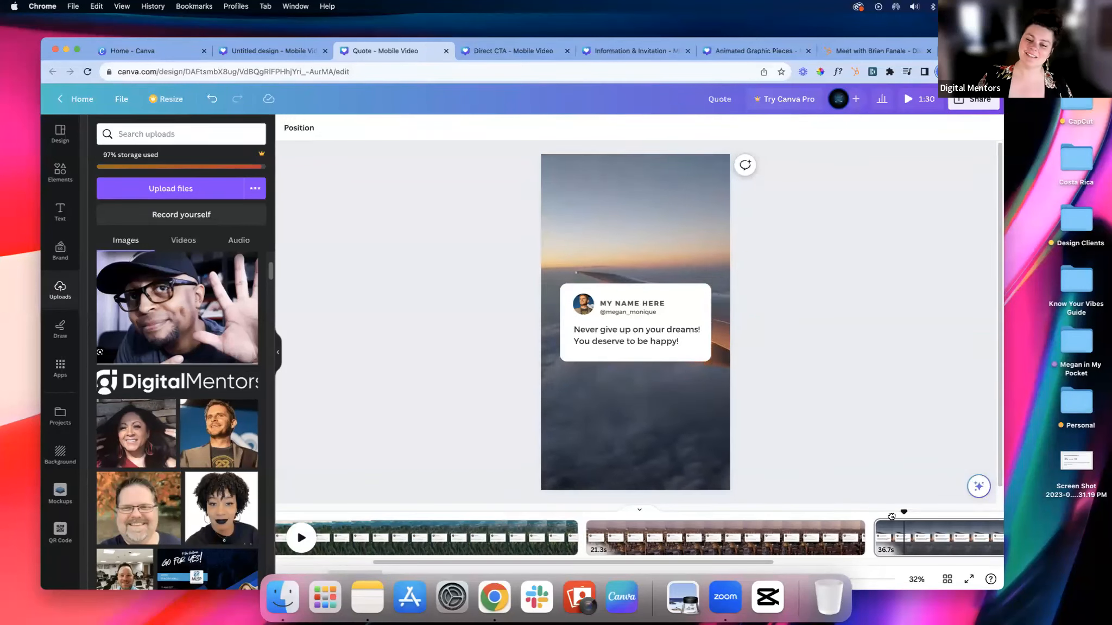
{"action": "left_click", "coordinate": [891, 519]}
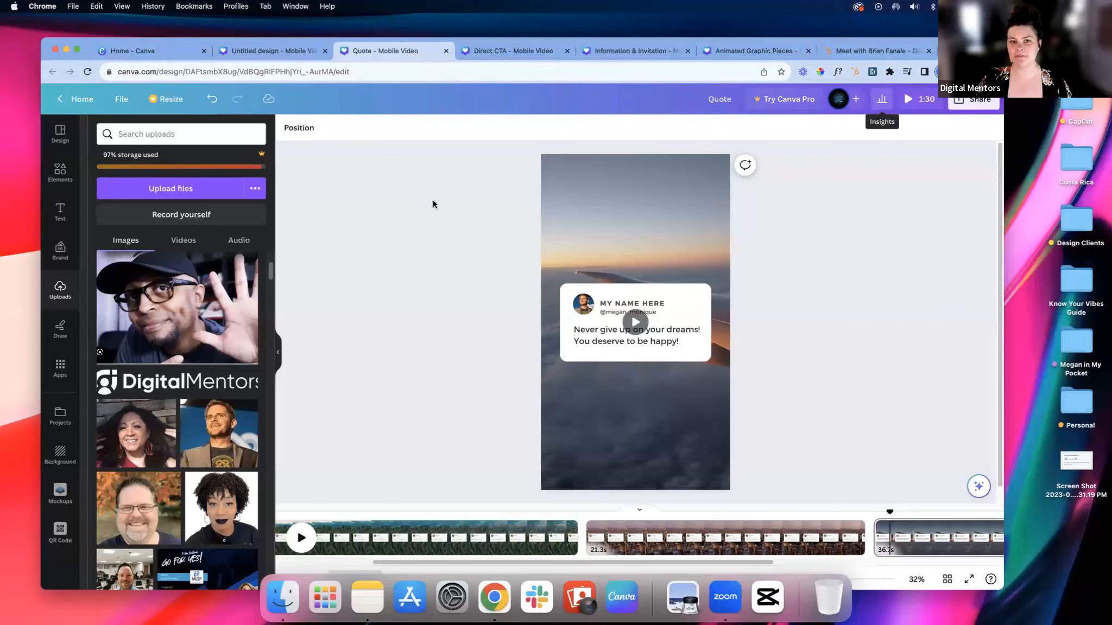
{"action": "scroll", "coordinate": [399, 563], "scroll_direction": "right", "scroll_amount": 5}
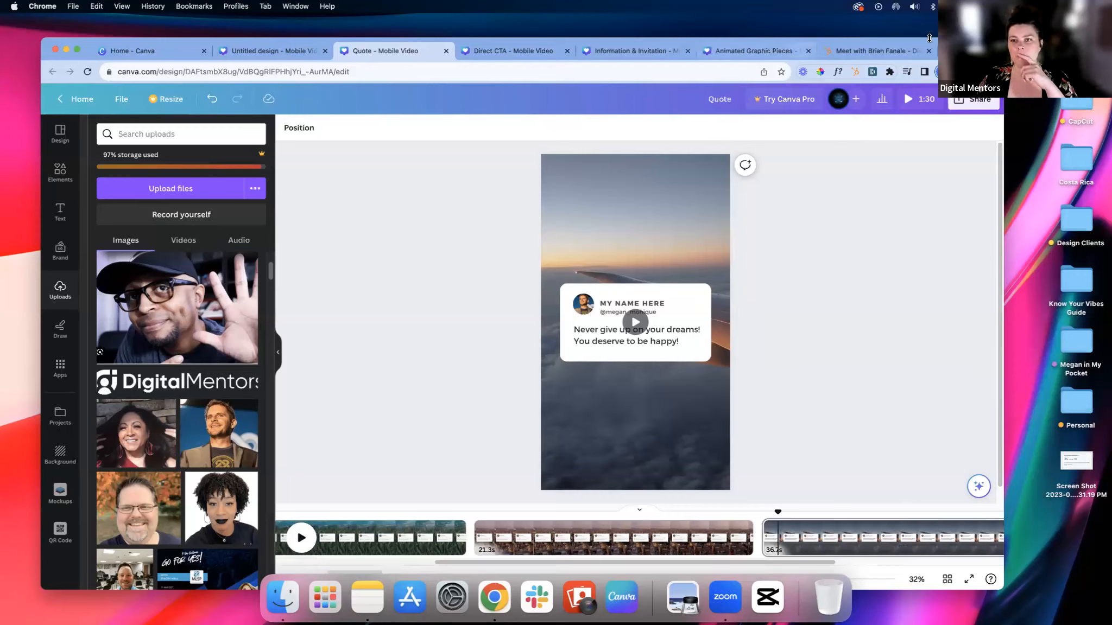
Step: Open the MP4 download settings, deselect all pages and select only page 1, and close the settings without downloading
{"action": "left_click", "coordinate": [951, 103]}
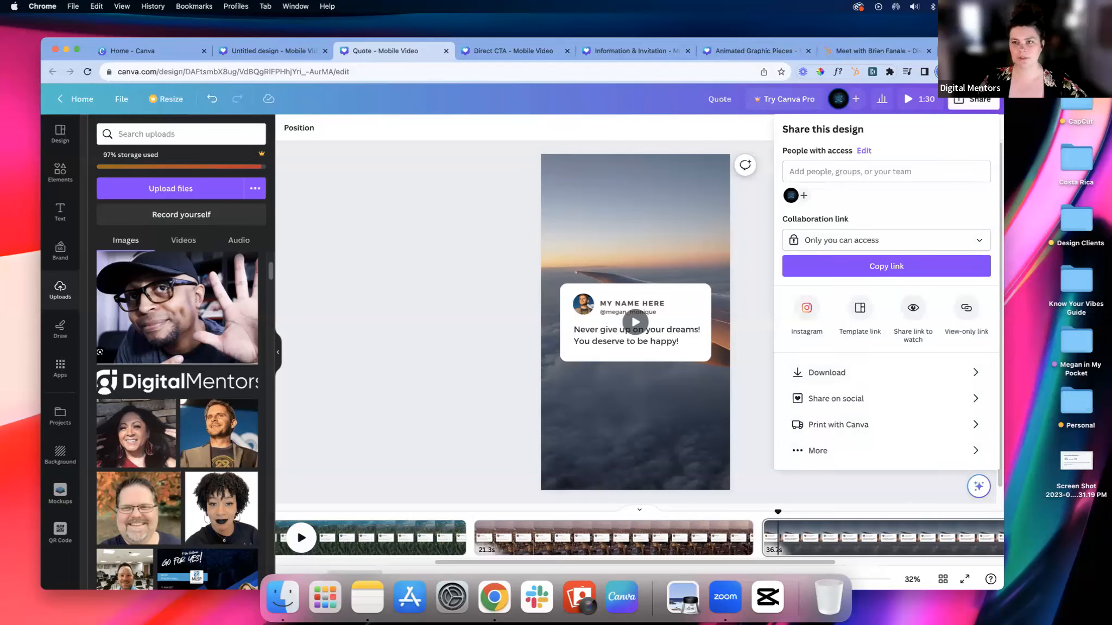
{"action": "left_click", "coordinate": [863, 371]}
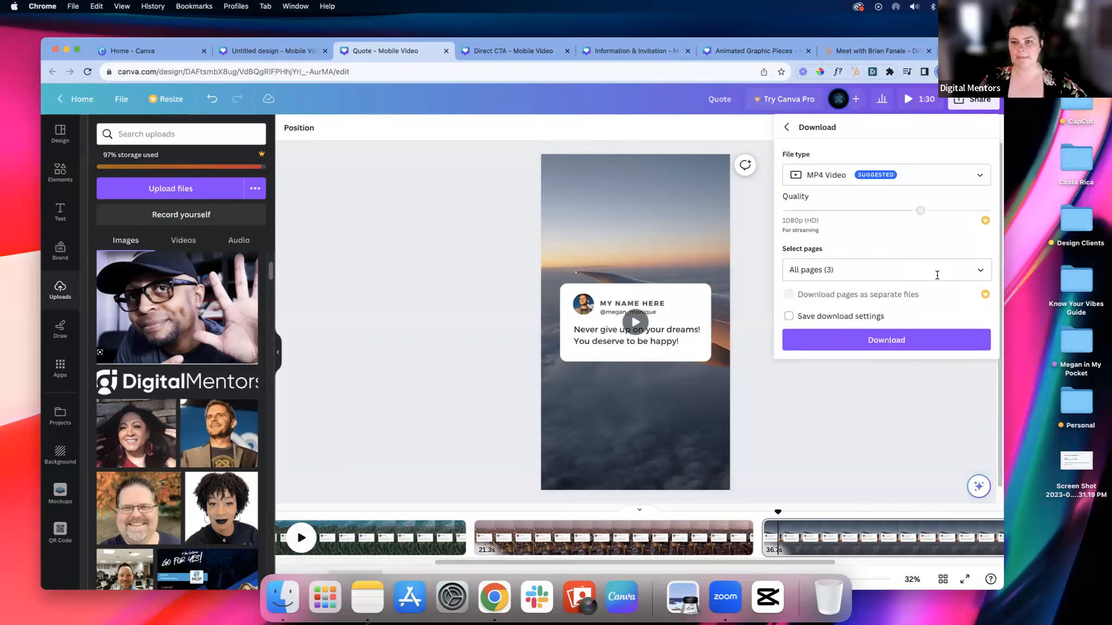
{"action": "left_click", "coordinate": [980, 273]}
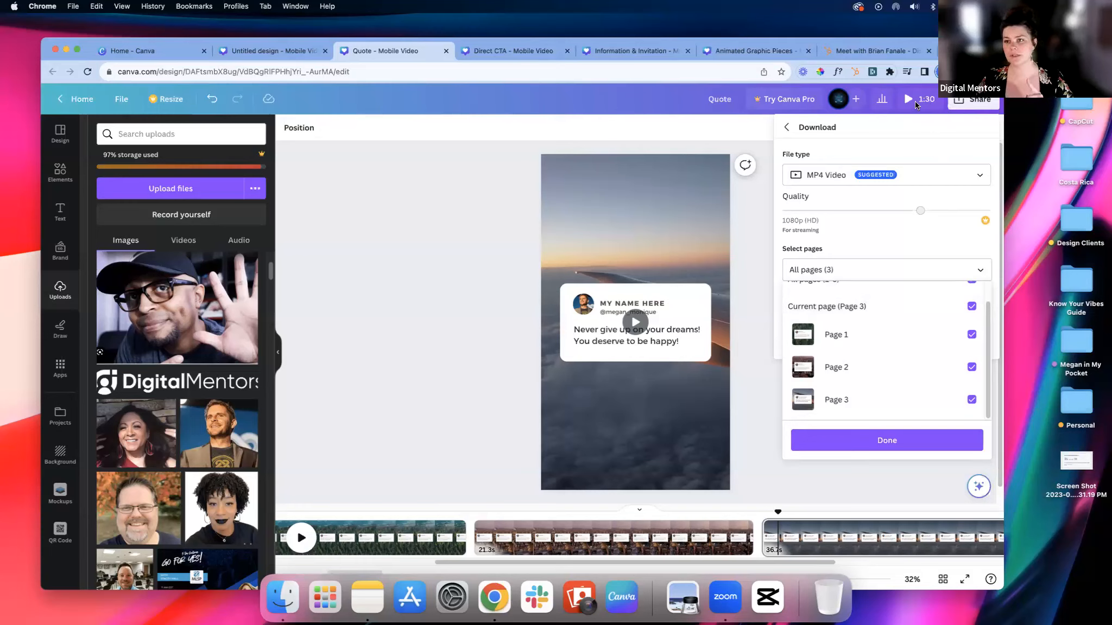
{"action": "scroll", "coordinate": [923, 326], "scroll_direction": "up", "scroll_amount": 2}
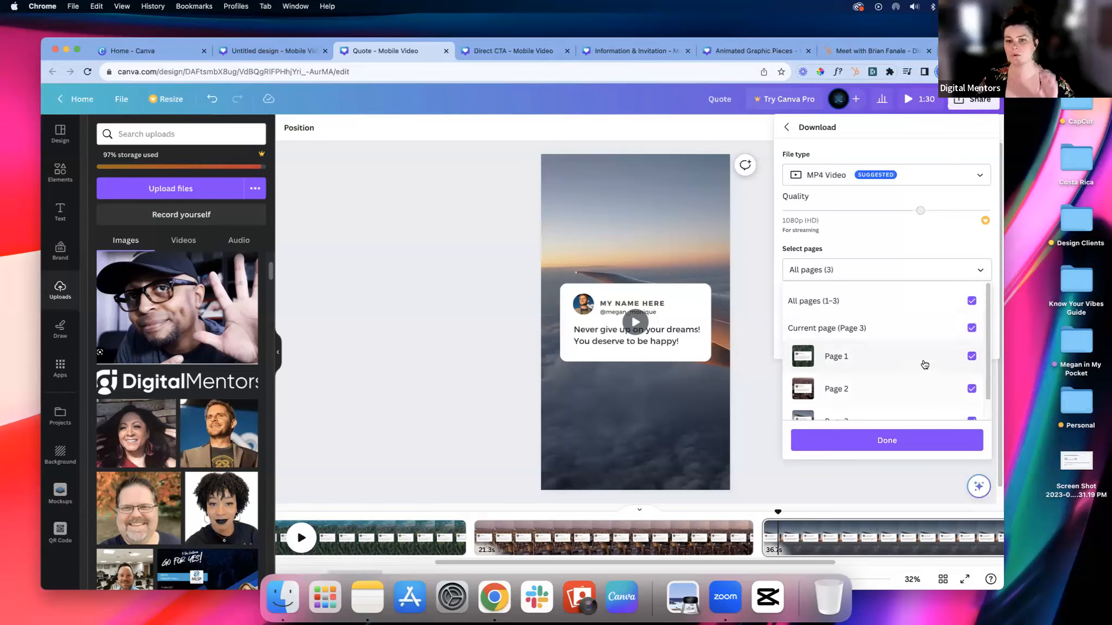
{"action": "left_click", "coordinate": [971, 301]}
{"action": "scroll", "coordinate": [818, 333], "scroll_direction": "down", "scroll_amount": 1}
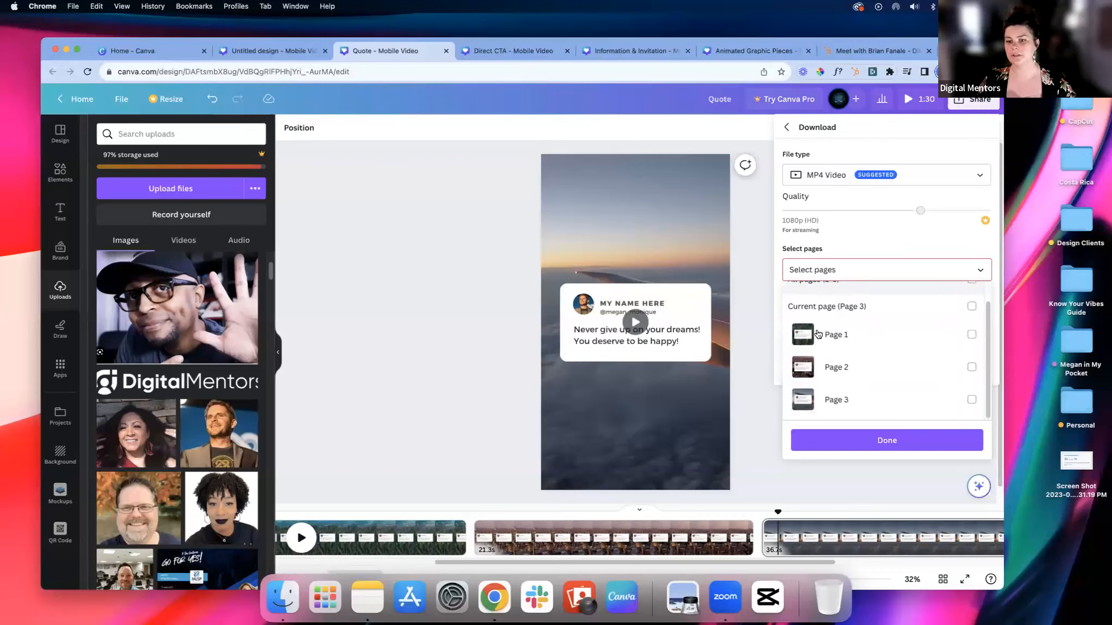
{"action": "left_click", "coordinate": [971, 335]}
{"action": "left_click", "coordinate": [494, 503]}
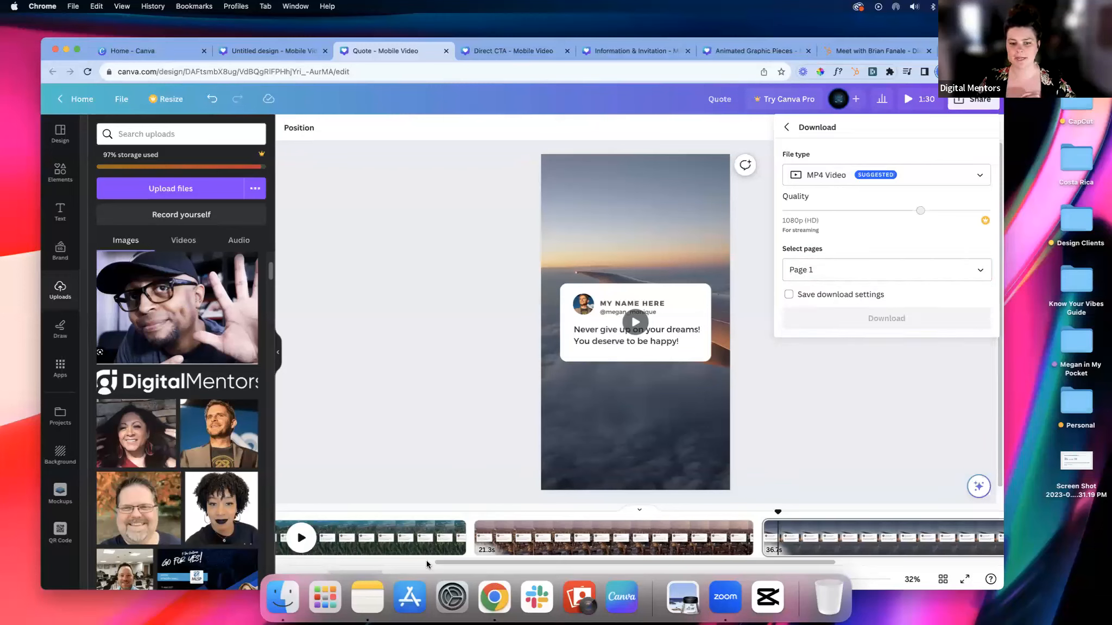
{"action": "left_click", "coordinate": [374, 555]}
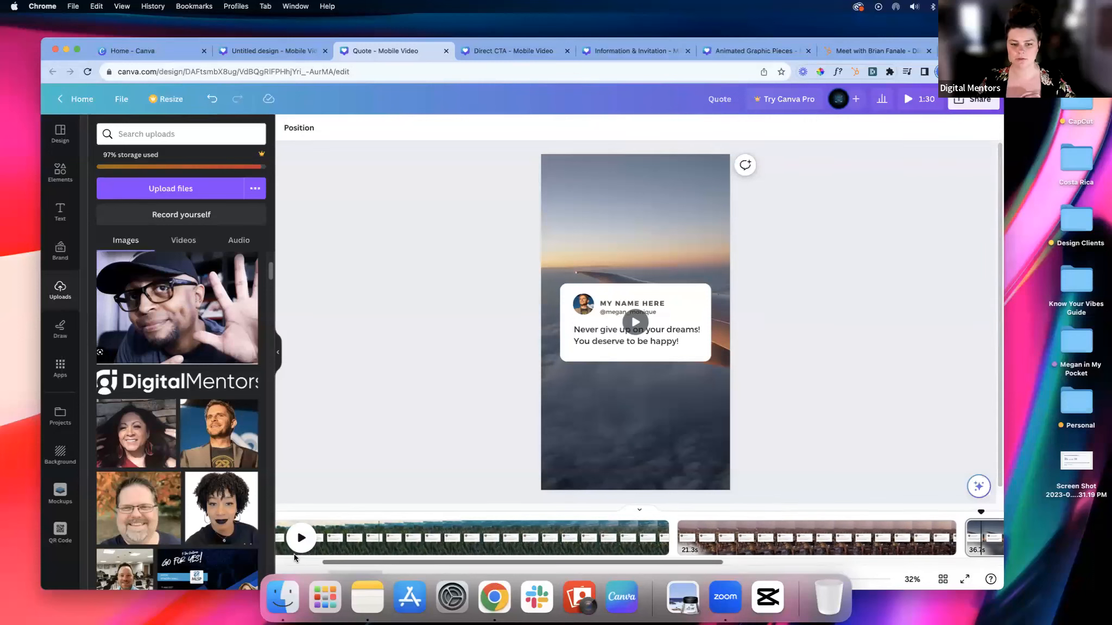
Step: Trim the first page's forest clip from its end to a duration of 18.8 seconds
{"action": "scroll", "coordinate": [316, 549], "scroll_direction": "left", "scroll_amount": 2}
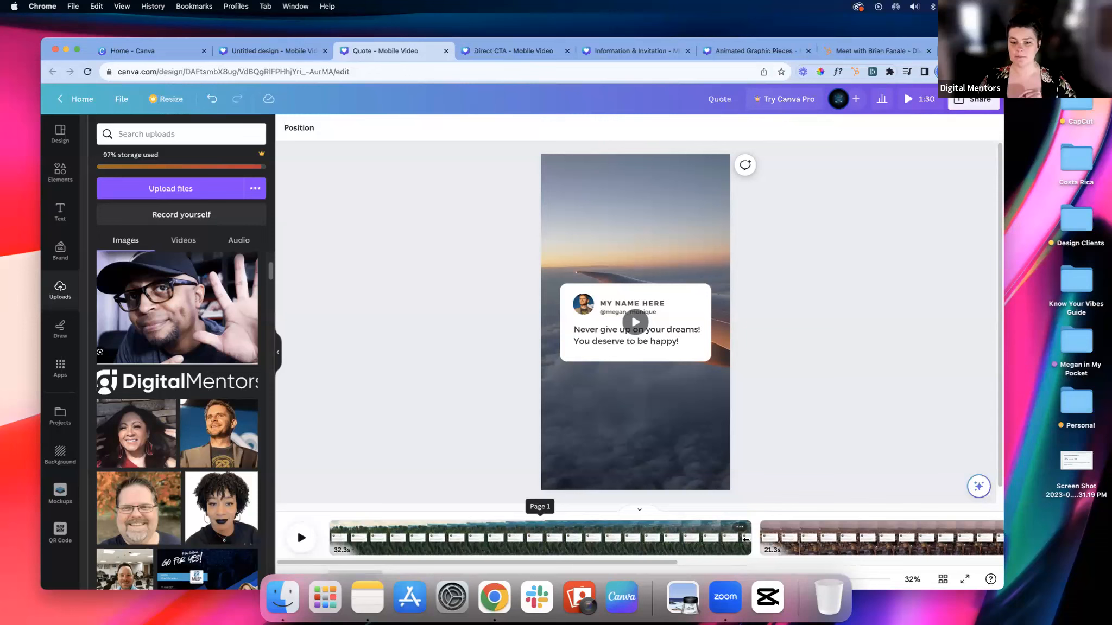
{"action": "left_click_drag", "start_coordinate": [746, 539], "coordinate": [571, 539]}
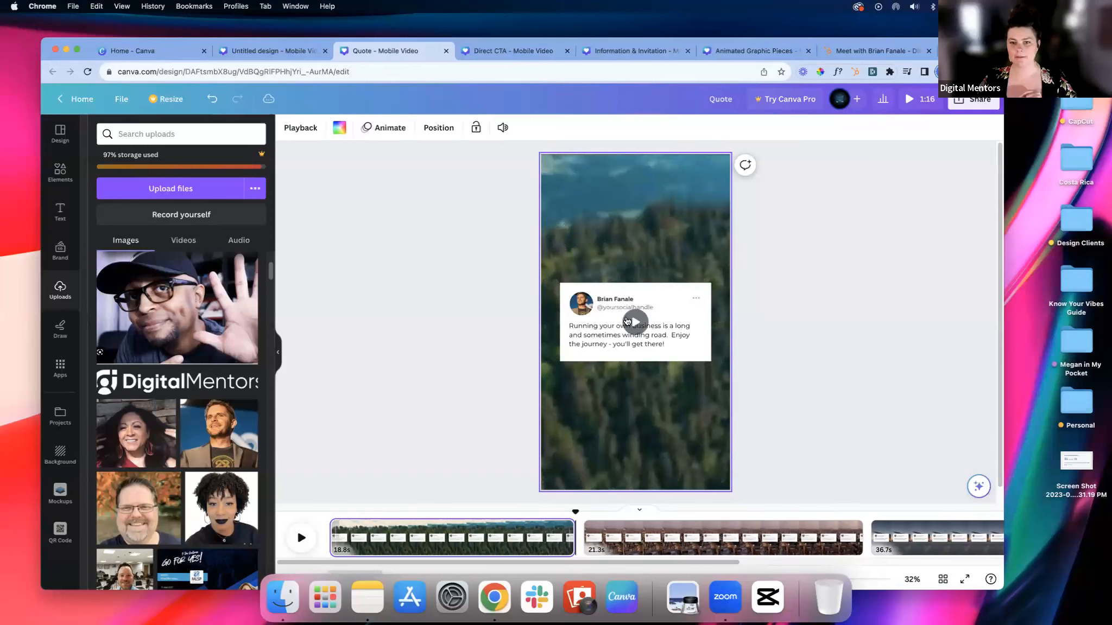
{"action": "left_click", "coordinate": [627, 321]}
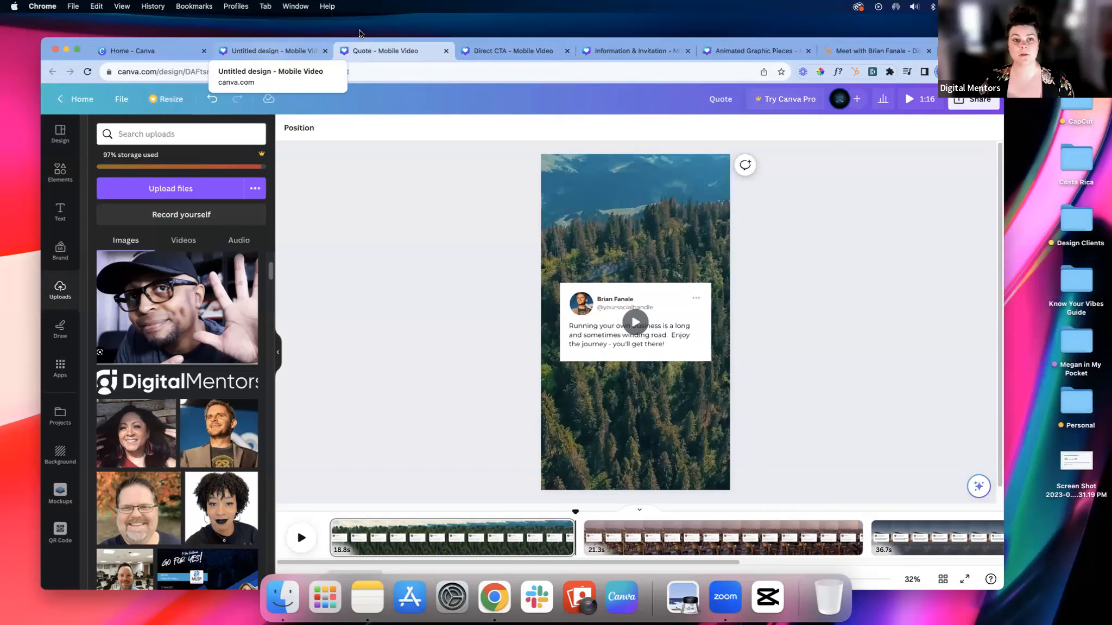
Step: Switch to the untitled Mobile Video design
{"action": "left_click", "coordinate": [273, 53]}
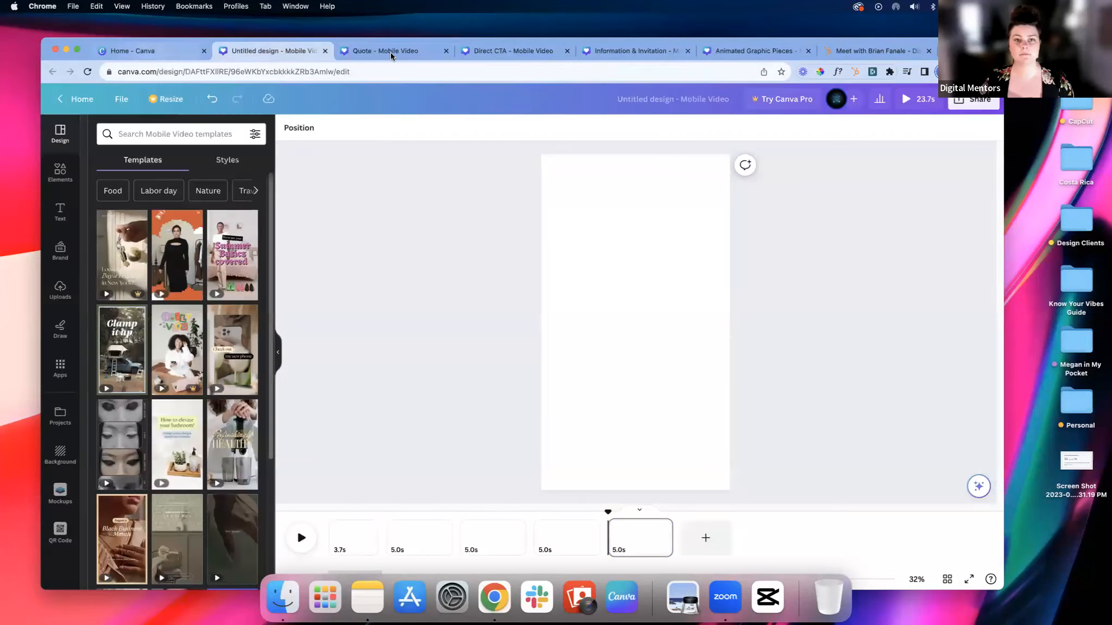
Step: Open the Video of Self design from the recent designs on the home page
{"action": "left_click", "coordinate": [389, 52]}
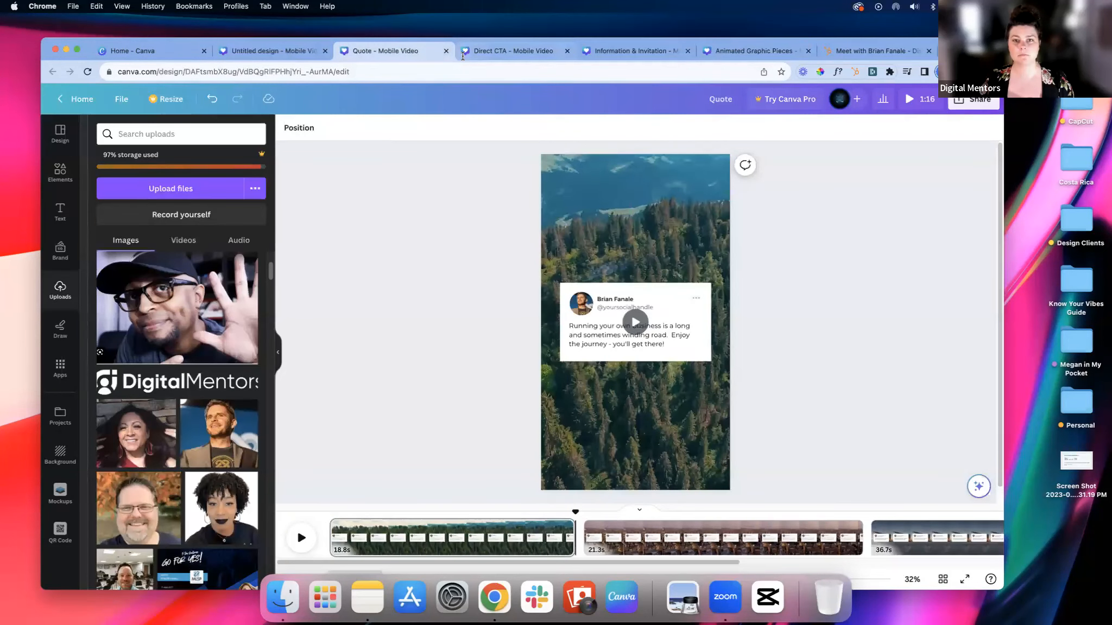
{"action": "left_click", "coordinate": [462, 54]}
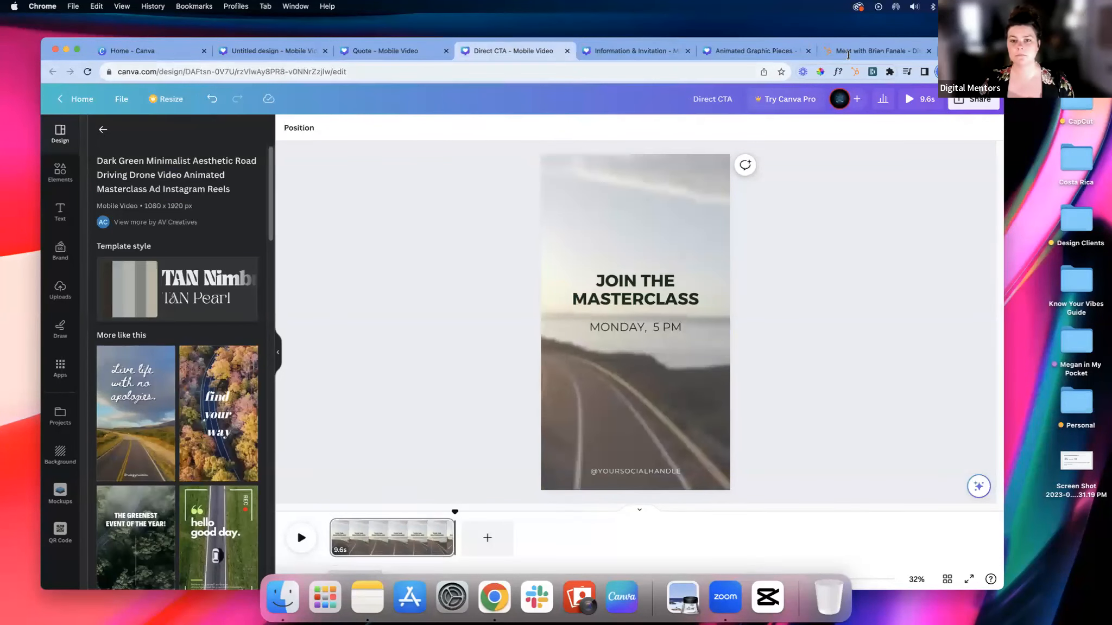
{"action": "left_click", "coordinate": [759, 52]}
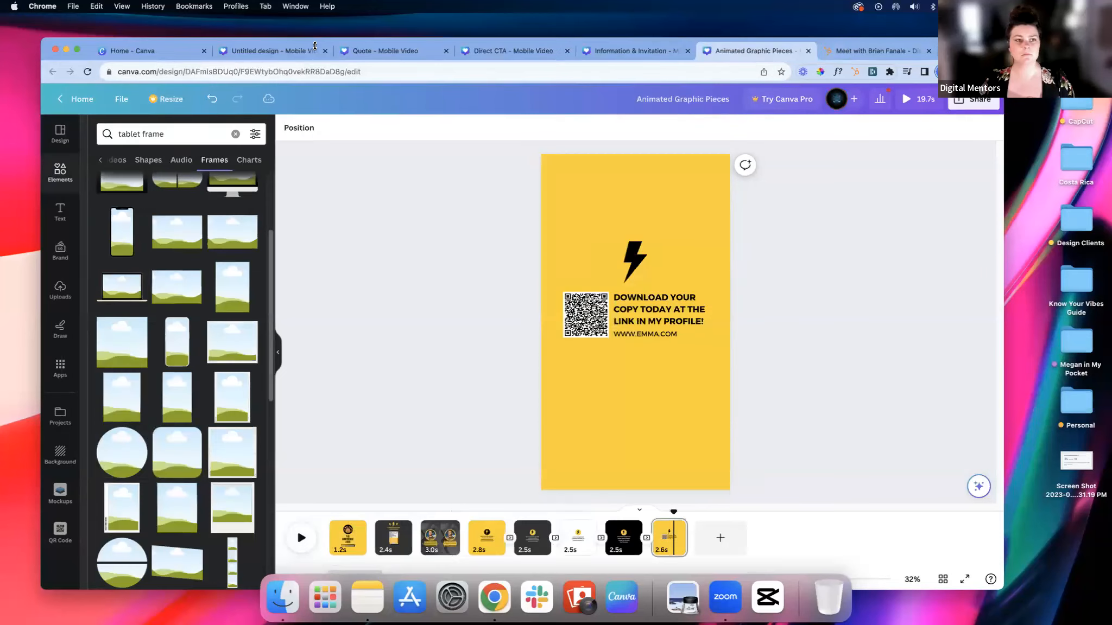
{"action": "left_click", "coordinate": [848, 55]}
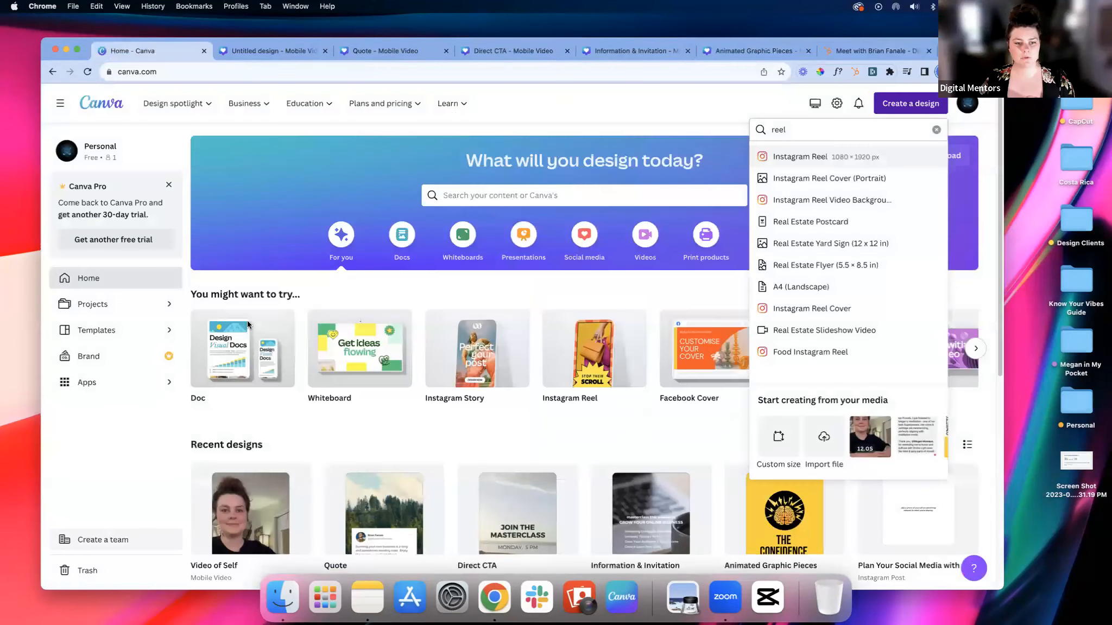
{"action": "scroll", "coordinate": [259, 305], "scroll_direction": "down", "scroll_amount": 5}
{"action": "left_click", "coordinate": [260, 305]}
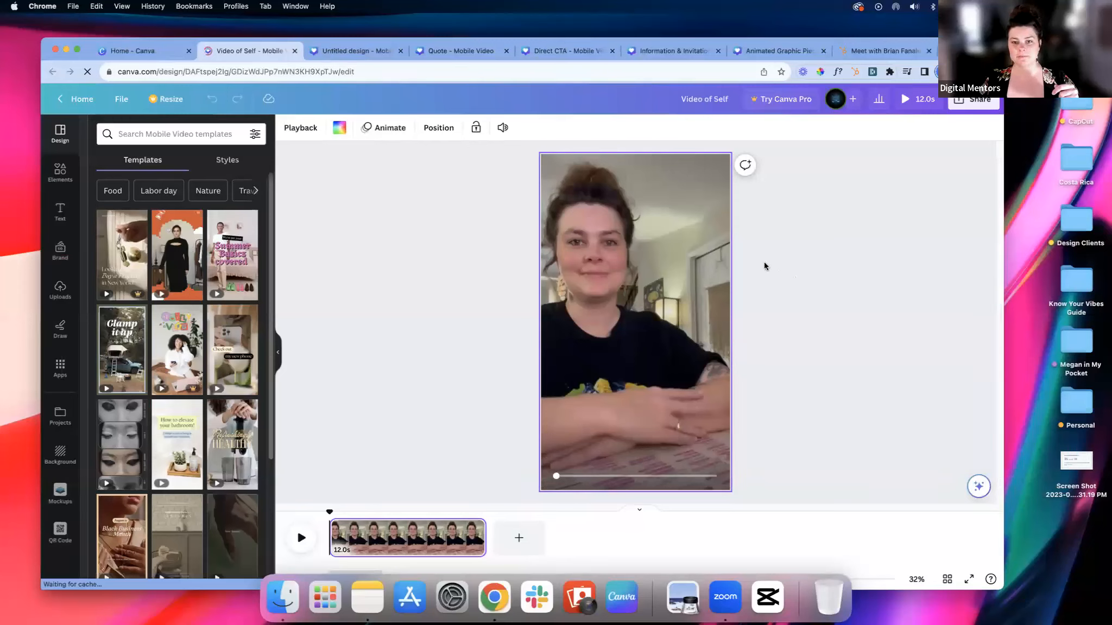
Step: Mute the volume of all videos on the page
{"action": "left_click", "coordinate": [500, 128]}
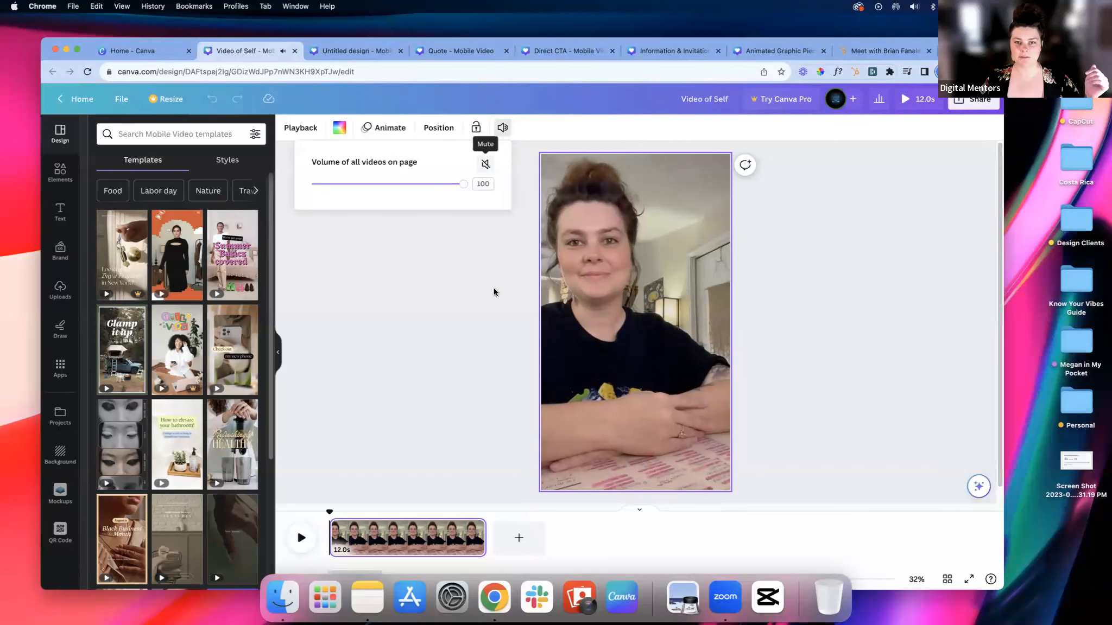
{"action": "left_click", "coordinate": [485, 164]}
{"action": "left_click", "coordinate": [493, 288]}
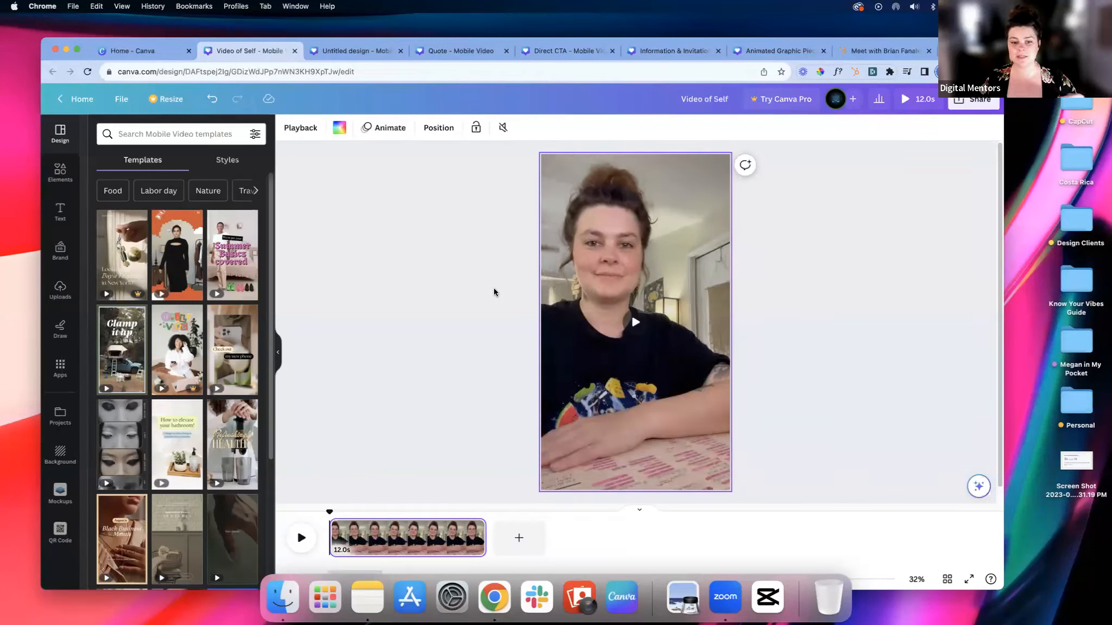
{"action": "left_click", "coordinate": [755, 308]}
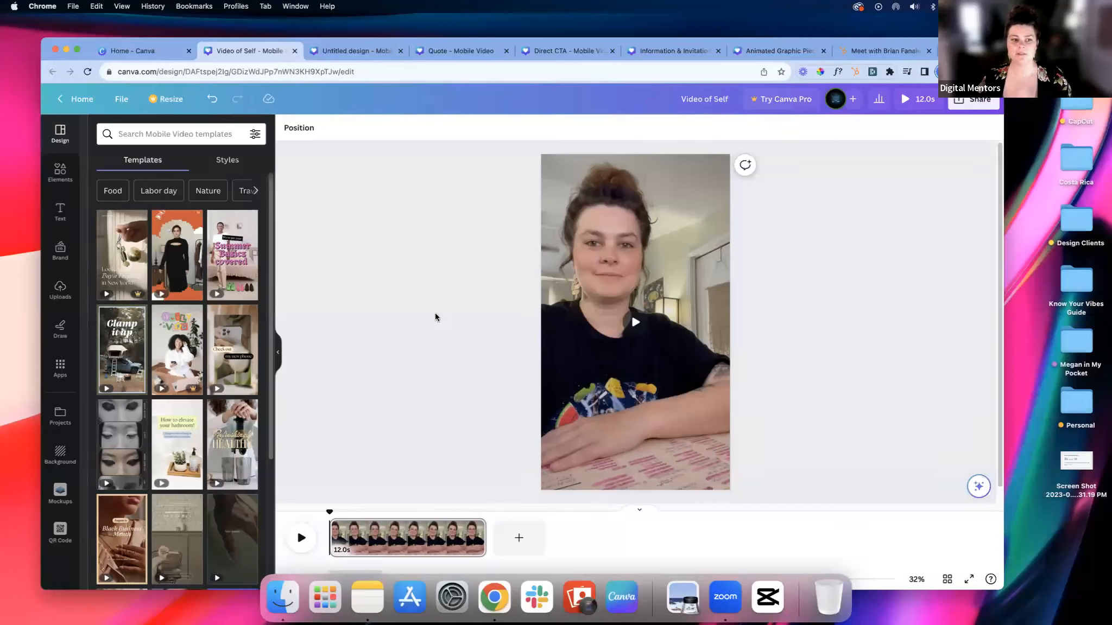
Step: Open the editing options of the selfie video and browse the full list of filters without applying one
{"action": "left_click", "coordinate": [61, 215]}
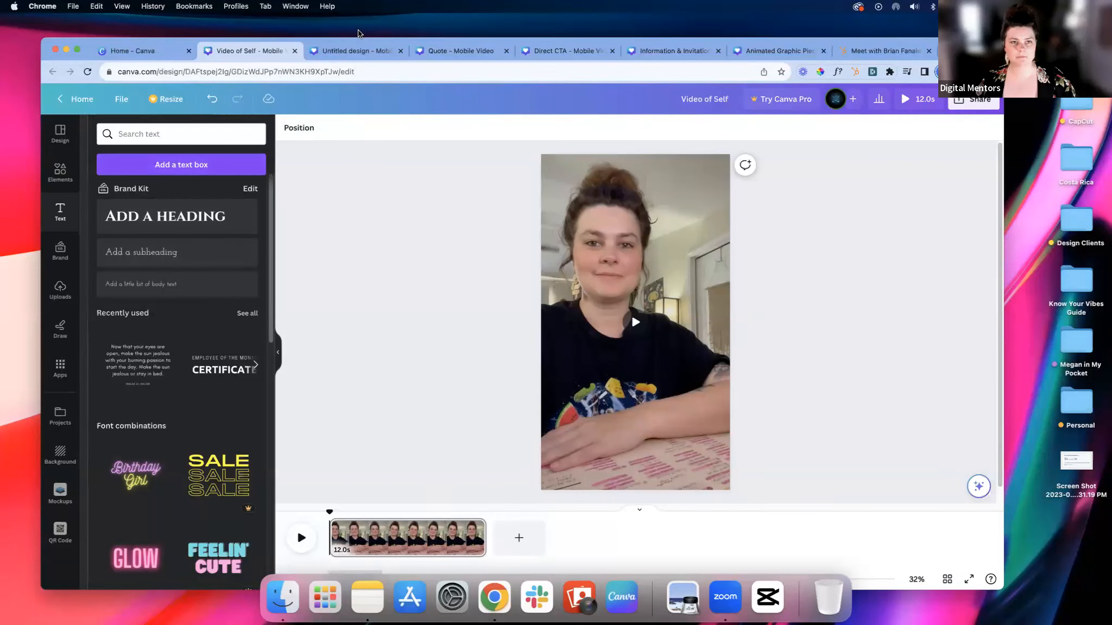
{"action": "left_click", "coordinate": [650, 253]}
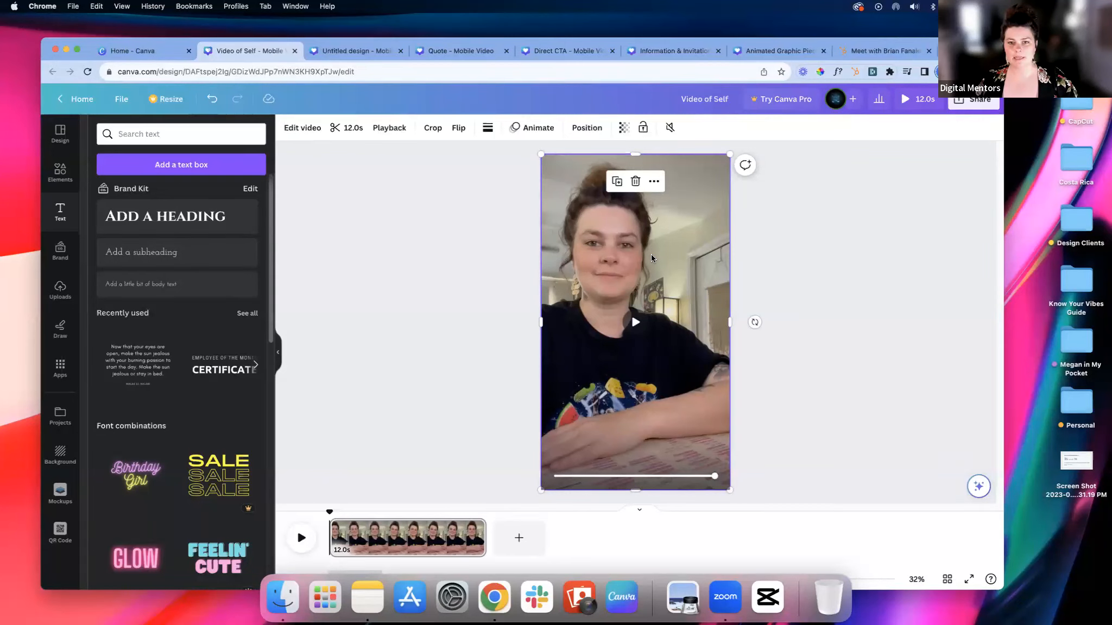
{"action": "left_click", "coordinate": [298, 130]}
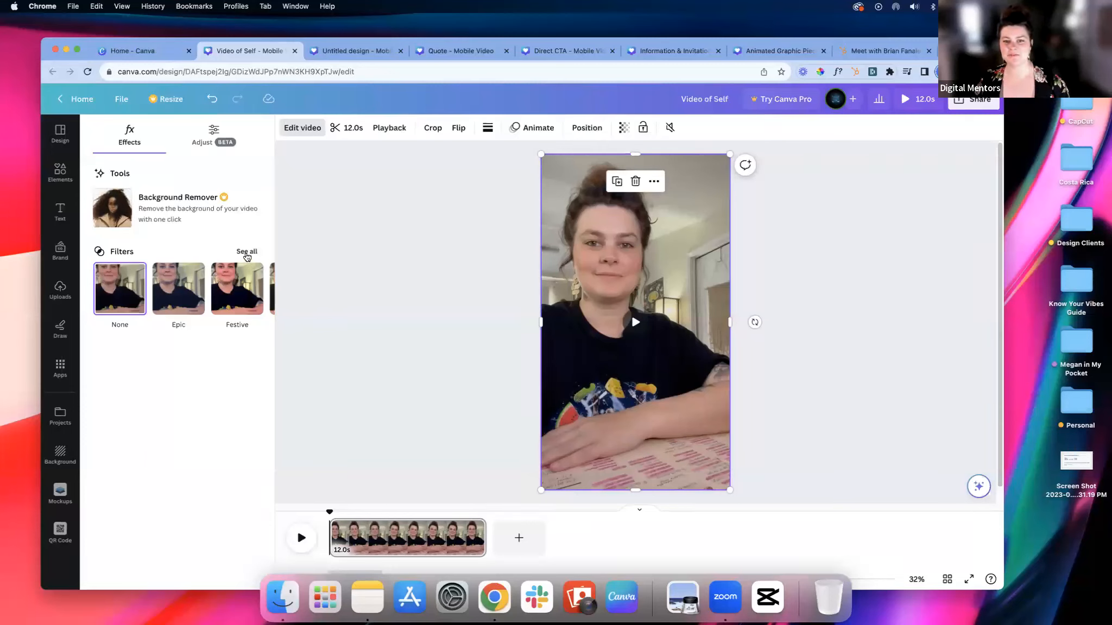
{"action": "left_click", "coordinate": [247, 254]}
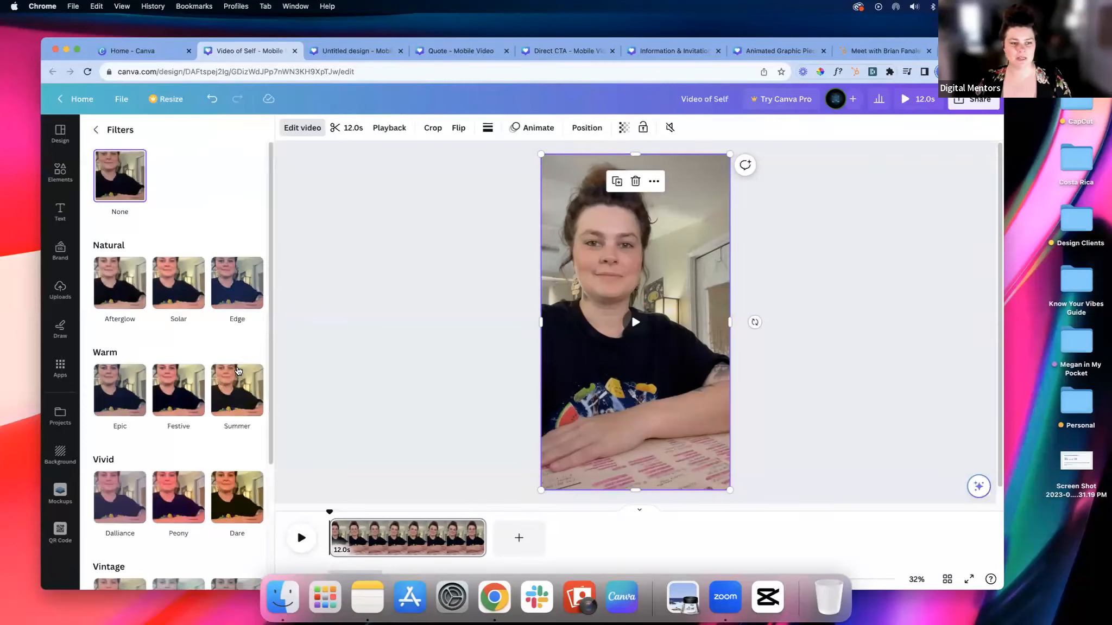
{"action": "scroll", "coordinate": [237, 370], "scroll_direction": "down", "scroll_amount": 3}
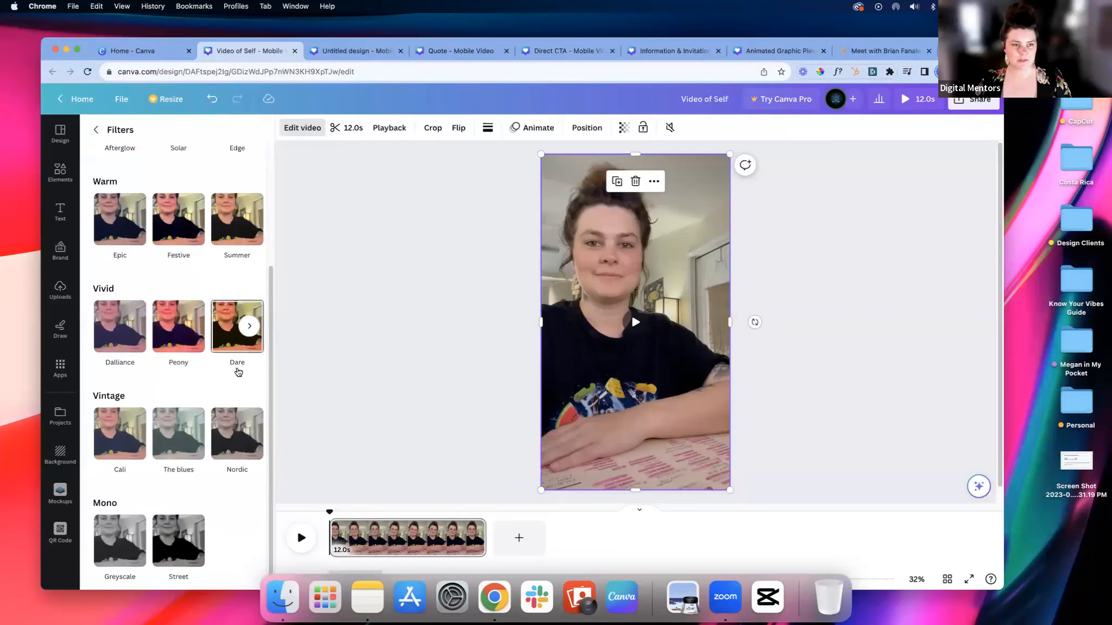
{"action": "scroll", "coordinate": [237, 372], "scroll_direction": "up", "scroll_amount": 1}
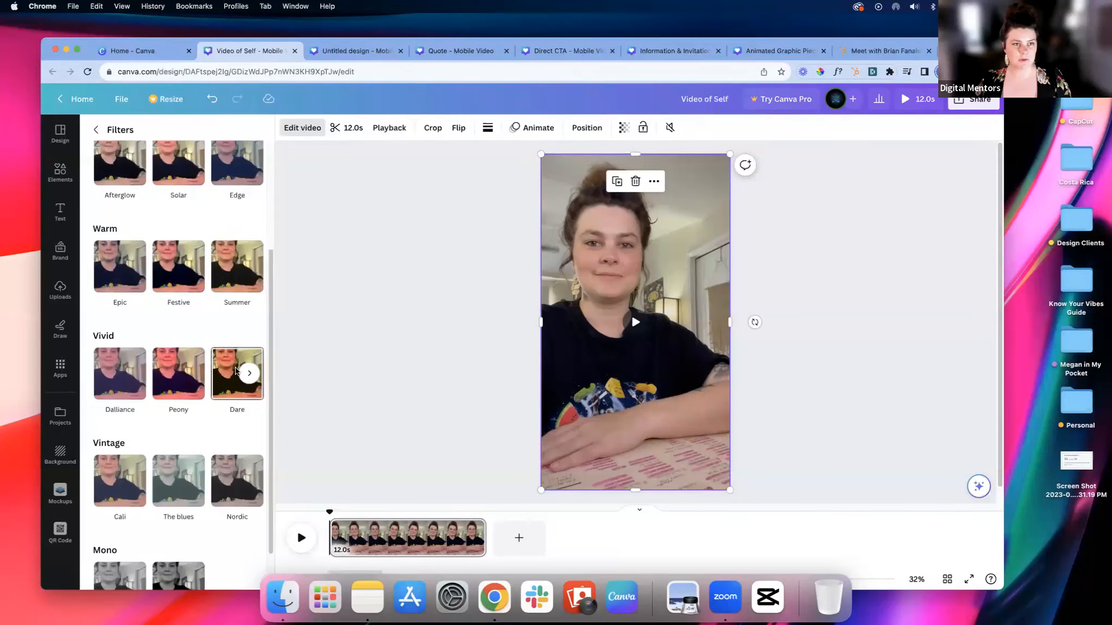
{"action": "scroll", "coordinate": [237, 372], "scroll_direction": "up", "scroll_amount": 2}
{"action": "left_click", "coordinate": [96, 130]}
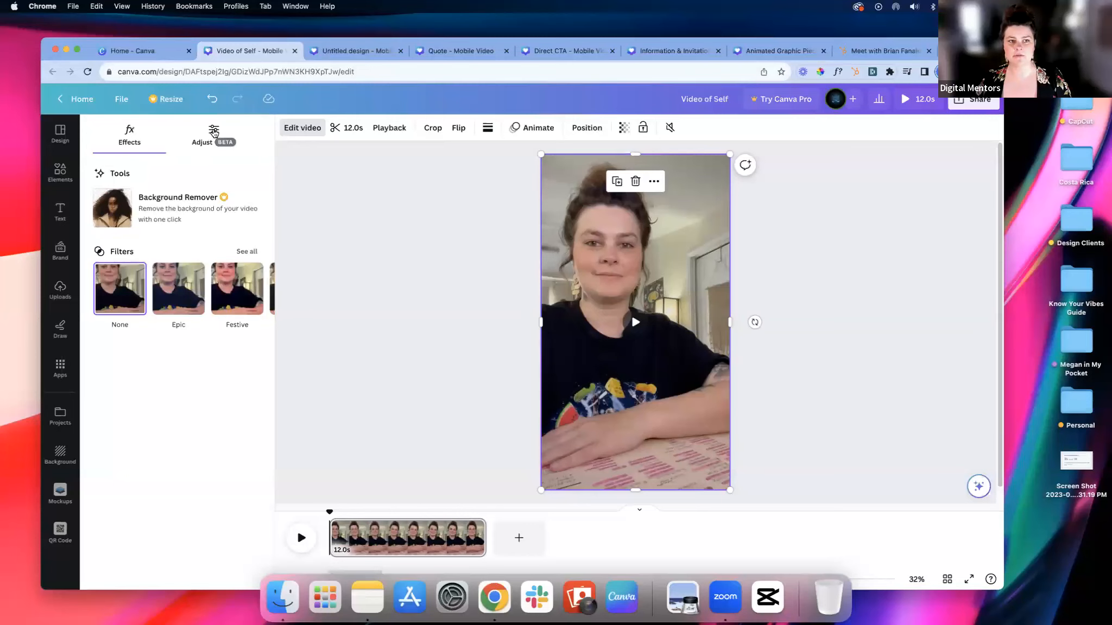
Step: Adjust the video's light settings to Brightness 5, Contrast 19, Highlights 30 and Shadows -10
{"action": "left_click", "coordinate": [210, 152]}
{"action": "scroll", "coordinate": [212, 261], "scroll_direction": "down", "scroll_amount": 1}
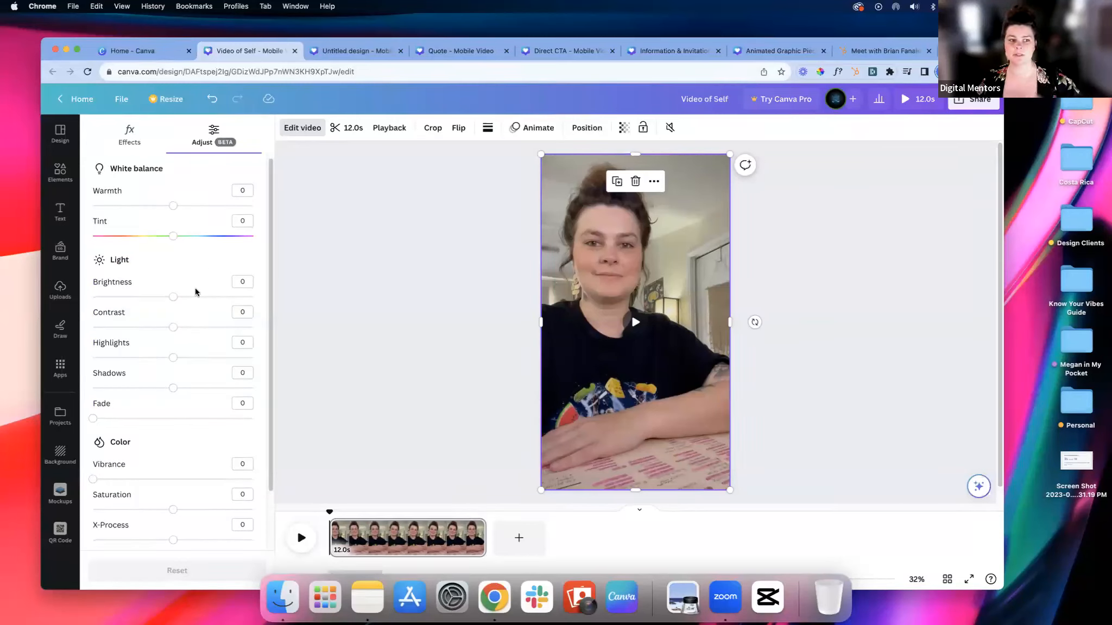
{"action": "left_click_drag", "start_coordinate": [173, 328], "coordinate": [177, 297]}
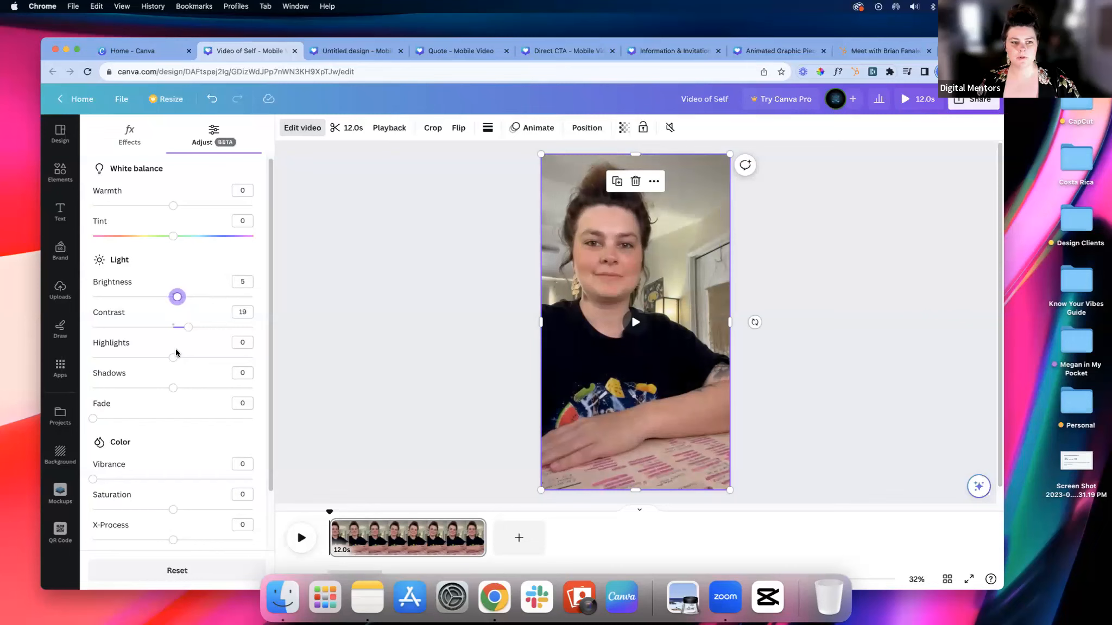
{"action": "left_click_drag", "start_coordinate": [172, 358], "coordinate": [165, 387]}
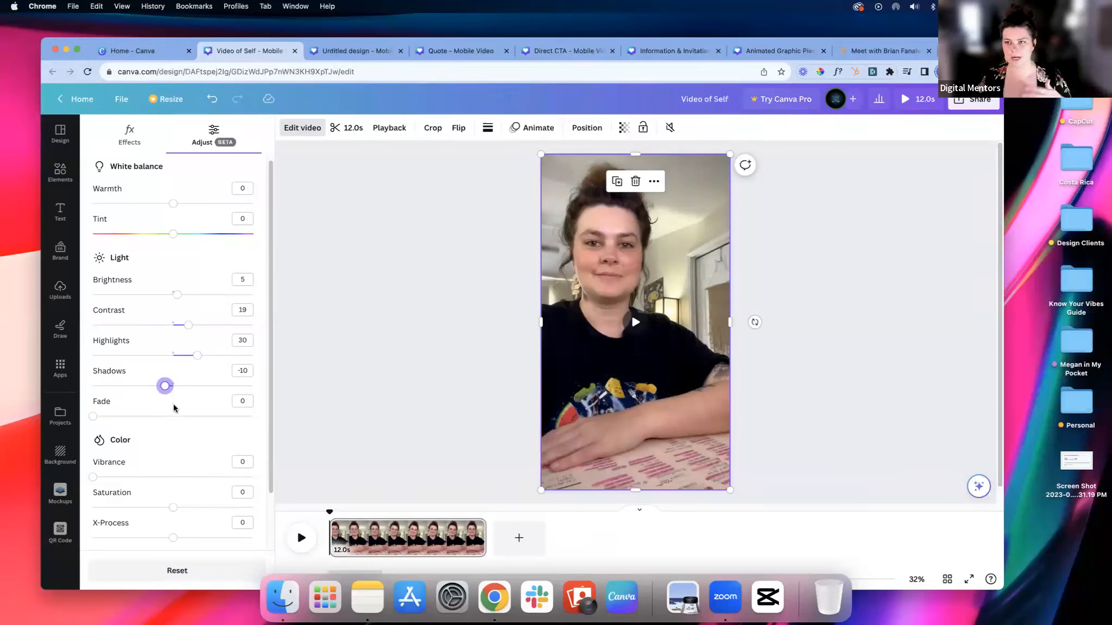
{"action": "left_click", "coordinate": [454, 268]}
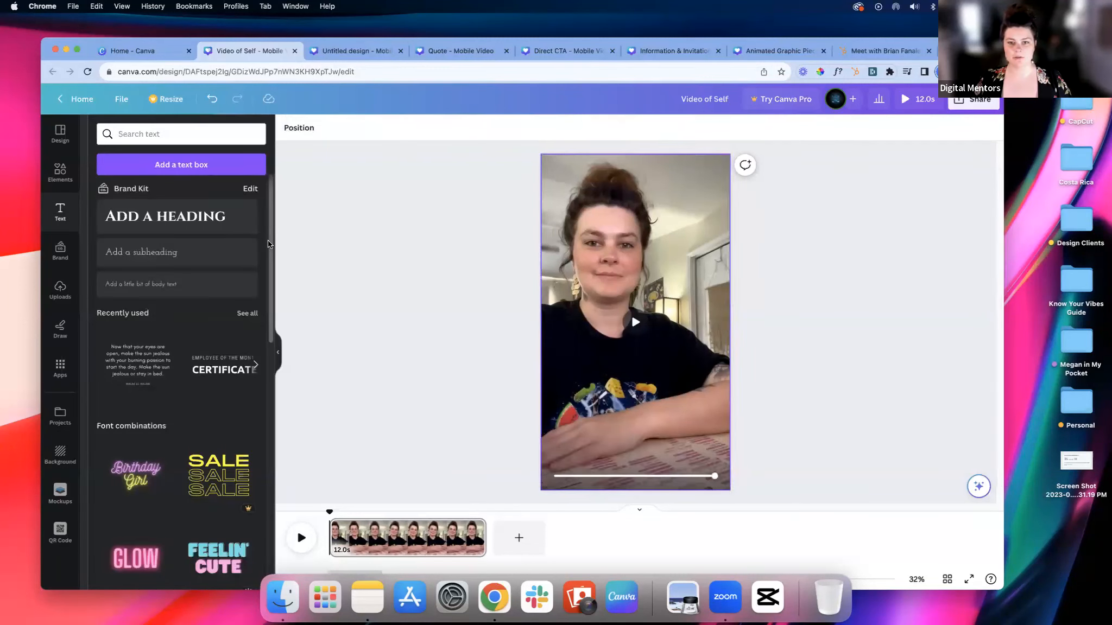
Step: Add a heading over the video and set it in uppercase Montserrat Classic
{"action": "left_click", "coordinate": [177, 216]}
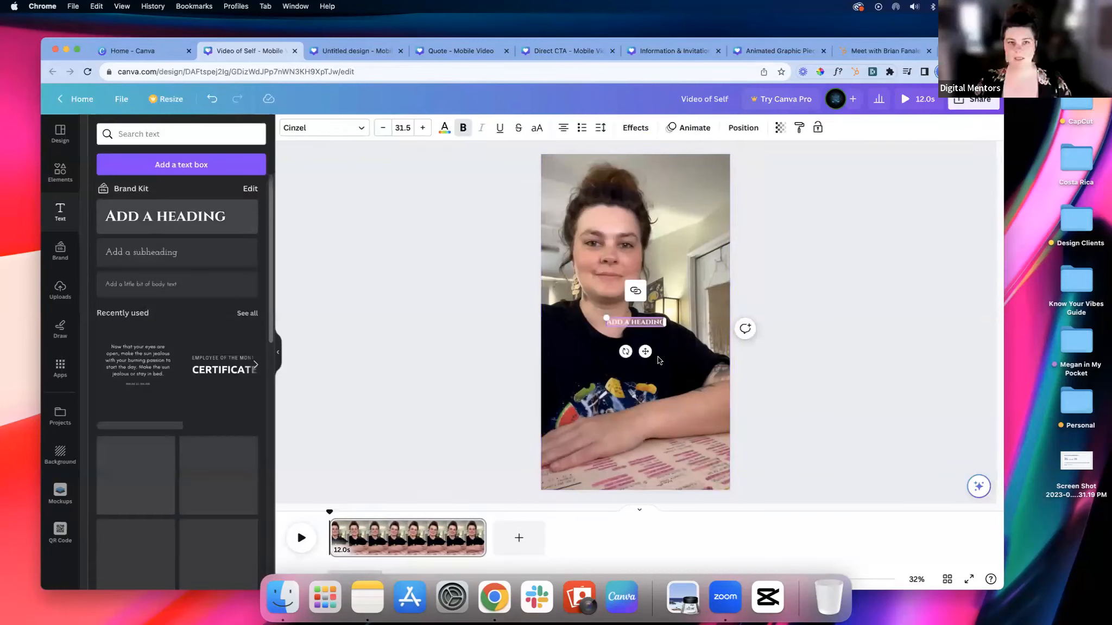
{"action": "left_click_drag", "start_coordinate": [644, 351], "coordinate": [648, 286]}
{"action": "left_click", "coordinate": [324, 127]}
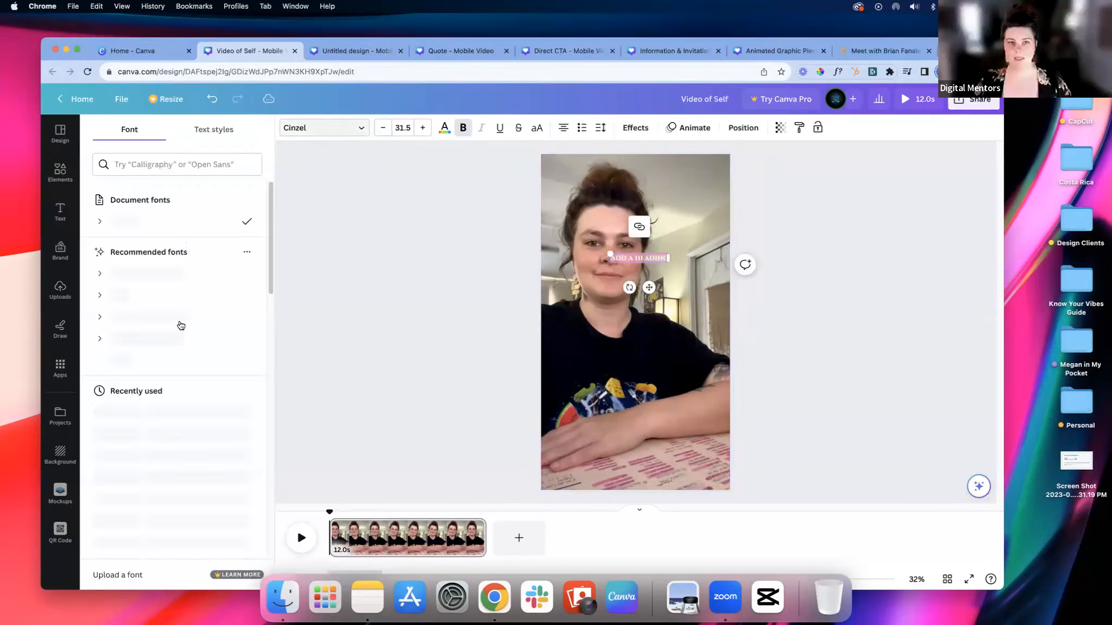
{"action": "left_click", "coordinate": [179, 319]}
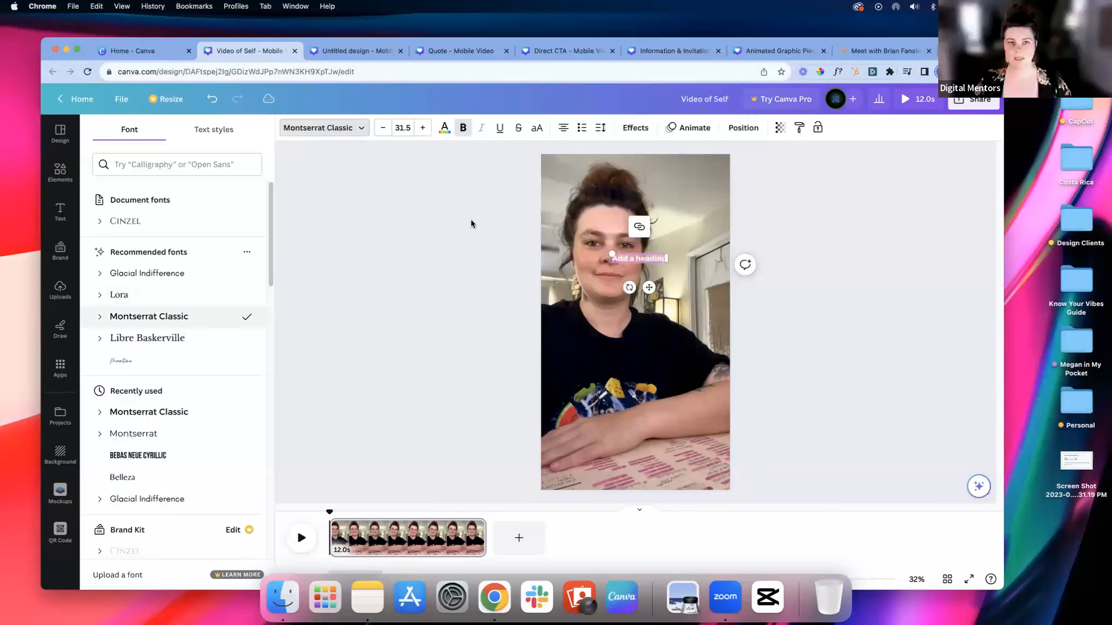
{"action": "left_click", "coordinate": [537, 130]}
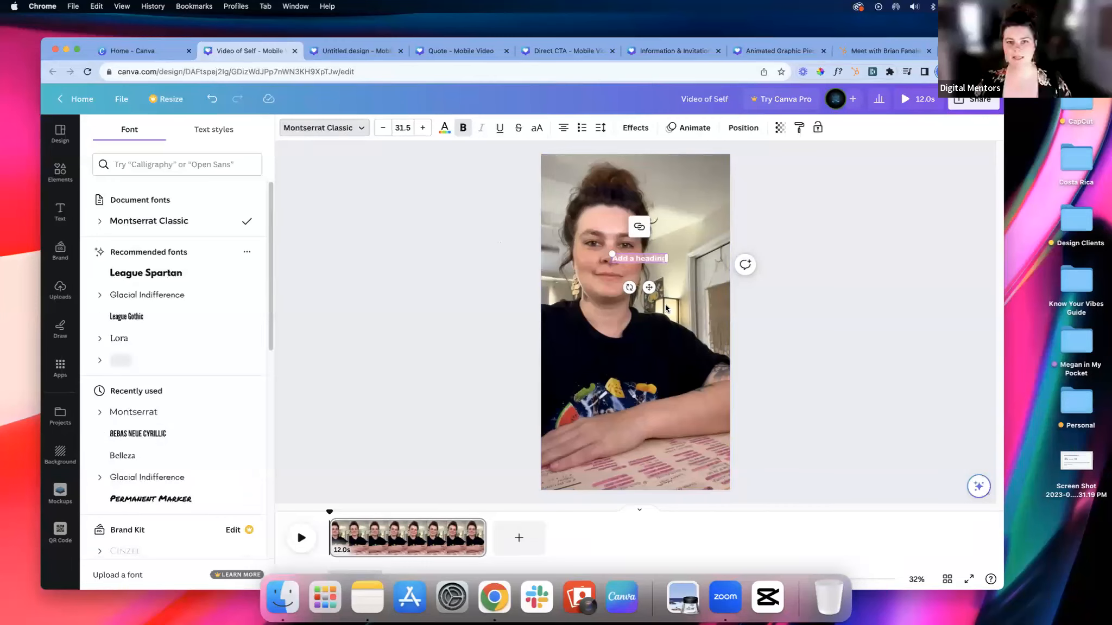
Step: Enlarge the heading to a font size of about 45.7 and replace its text with "I HOPE YOU HAVE NICE DAY!"
{"action": "left_click_drag", "start_coordinate": [691, 278], "coordinate": [733, 302]}
{"action": "left_click_drag", "start_coordinate": [647, 304], "coordinate": [655, 323]}
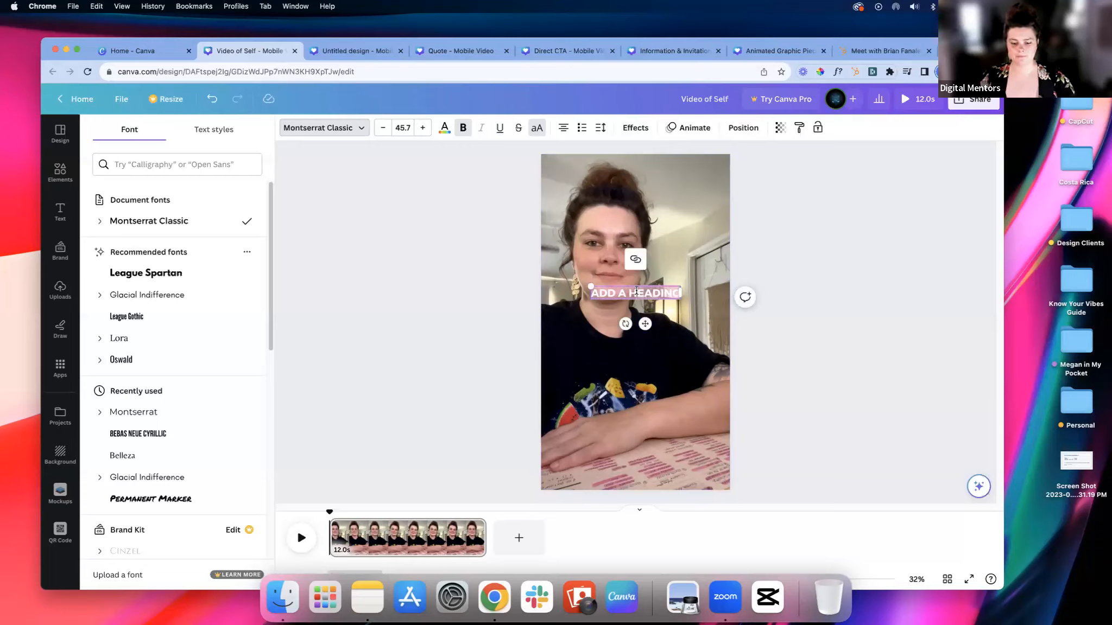
{"action": "type", "text": "I HOPE YOU HAVE A NICE"}
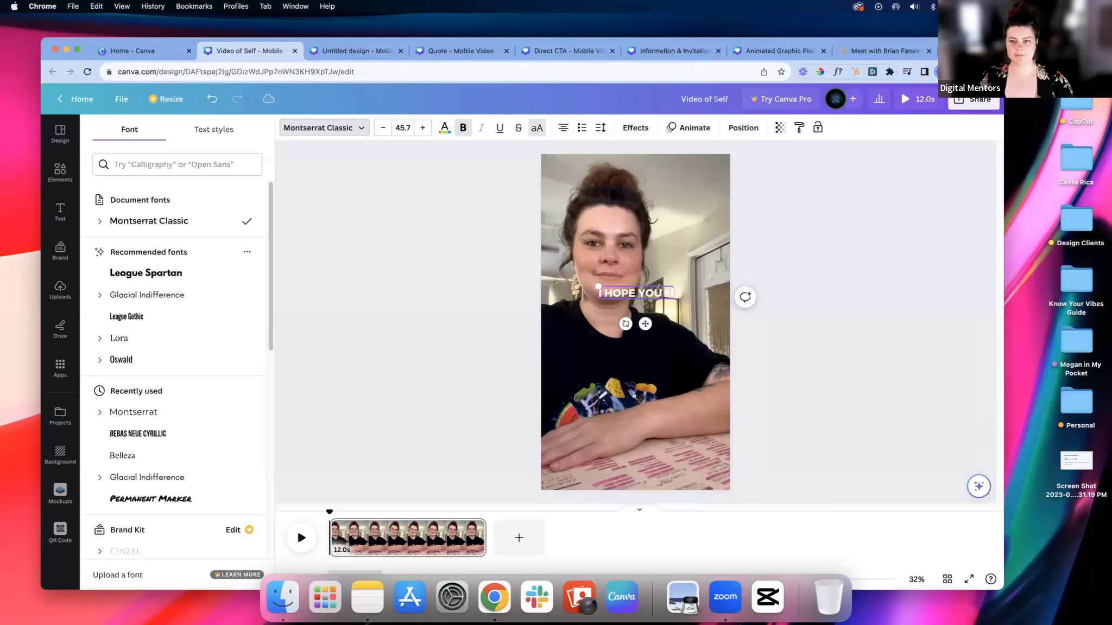
{"action": "type", "text": "Y!"}
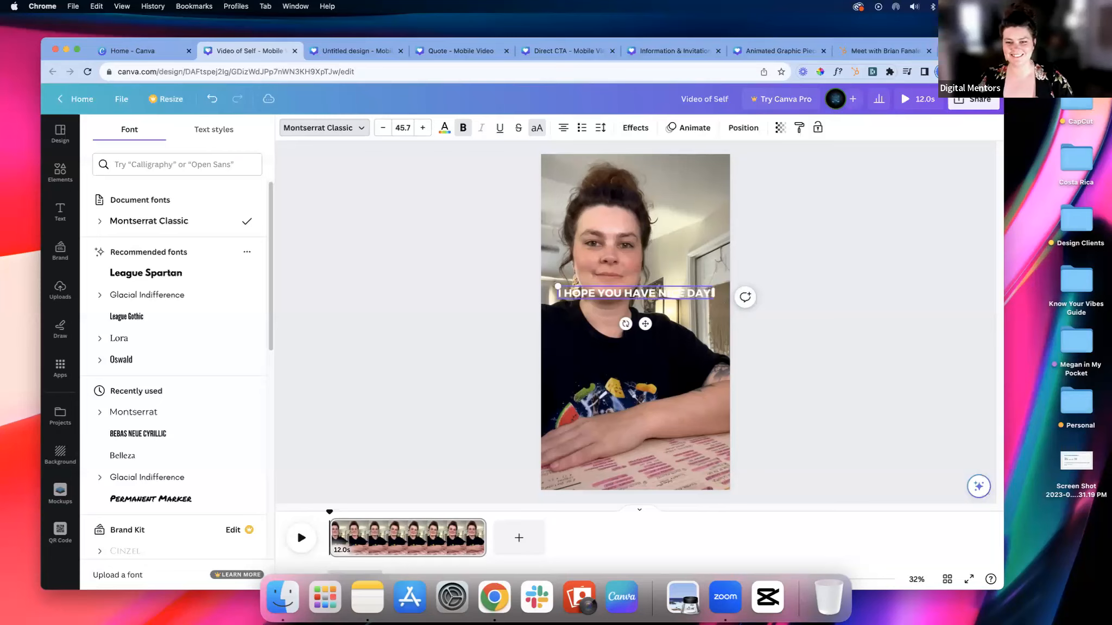
Step: Narrow the heading's text box so it wraps onto two lines and tighten its line spacing
{"action": "left_click_drag", "start_coordinate": [712, 293], "coordinate": [652, 298]}
{"action": "left_click", "coordinate": [600, 127]}
{"action": "left_click_drag", "start_coordinate": [659, 202], "coordinate": [642, 203]}
{"action": "left_click", "coordinate": [812, 266]}
Step: Move the two-line heading down onto the black T-shirt, centred horizontally on the page
{"action": "left_click_drag", "start_coordinate": [624, 332], "coordinate": [663, 328]}
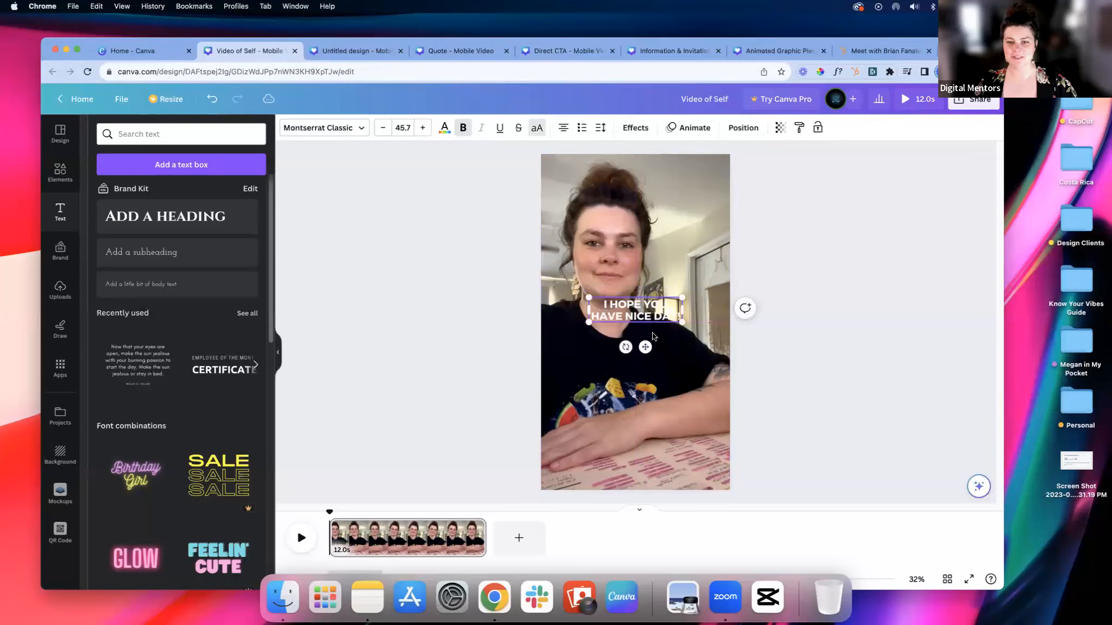
{"action": "left_click_drag", "start_coordinate": [647, 343], "coordinate": [648, 394]}
{"action": "left_click", "coordinate": [808, 351]}
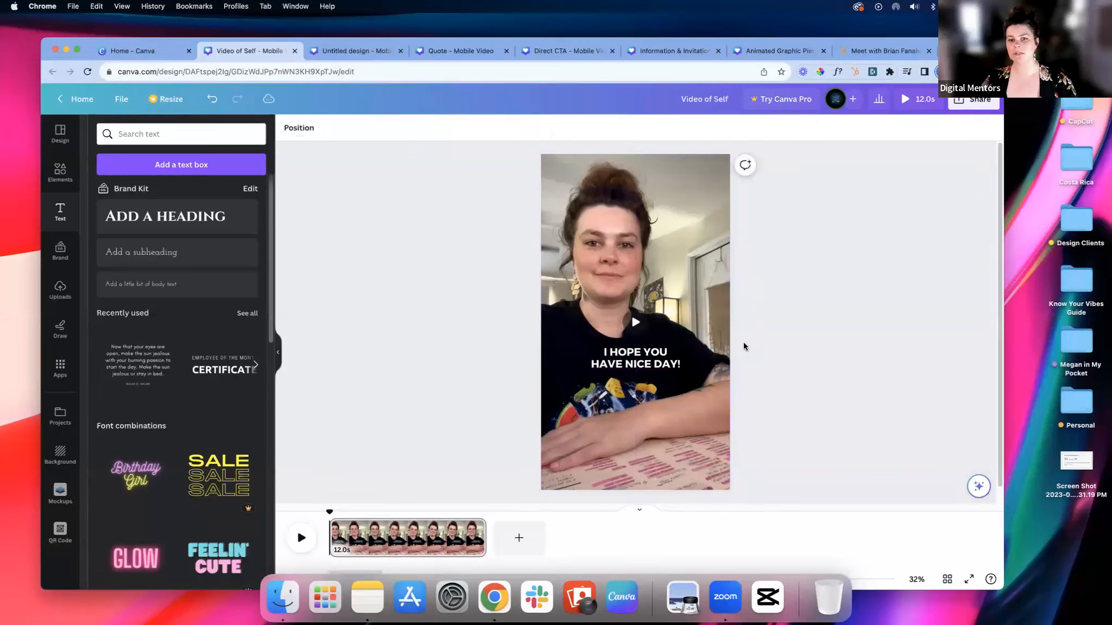
Step: Try the Neon and Glitch text effects on the heading over the T-shirt
{"action": "left_click", "coordinate": [618, 357]}
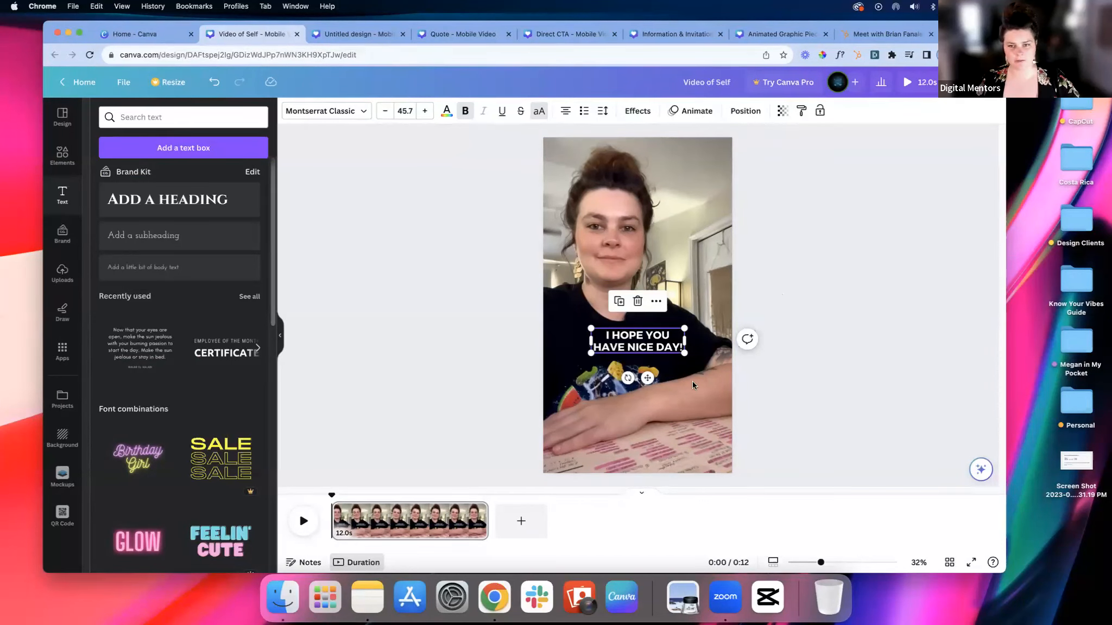
{"action": "key", "text": "Escape"}
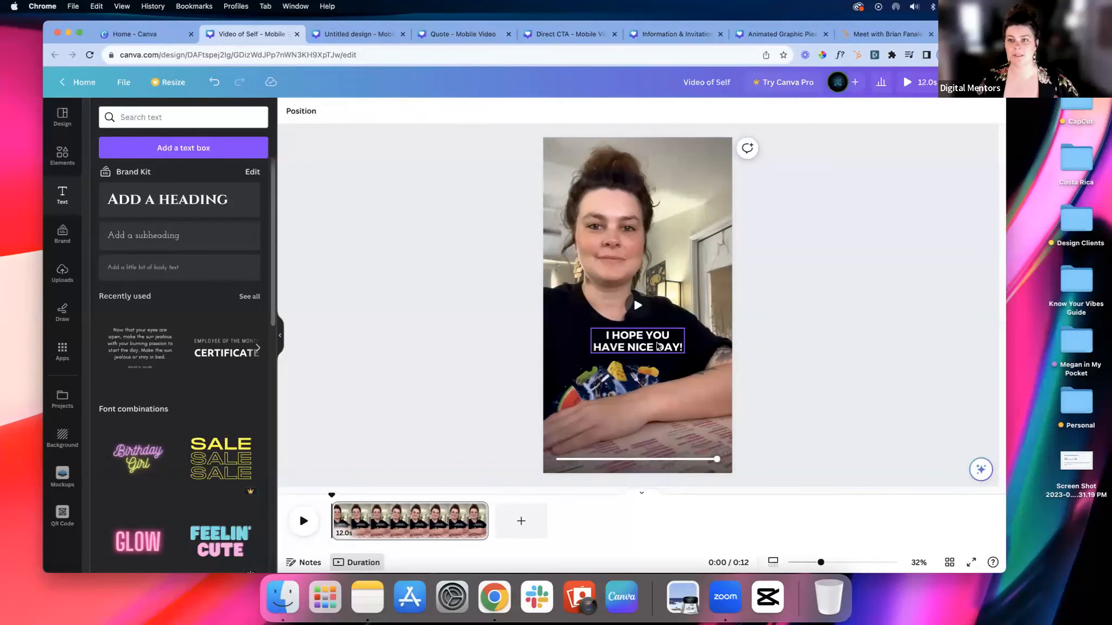
{"action": "left_click", "coordinate": [658, 345]}
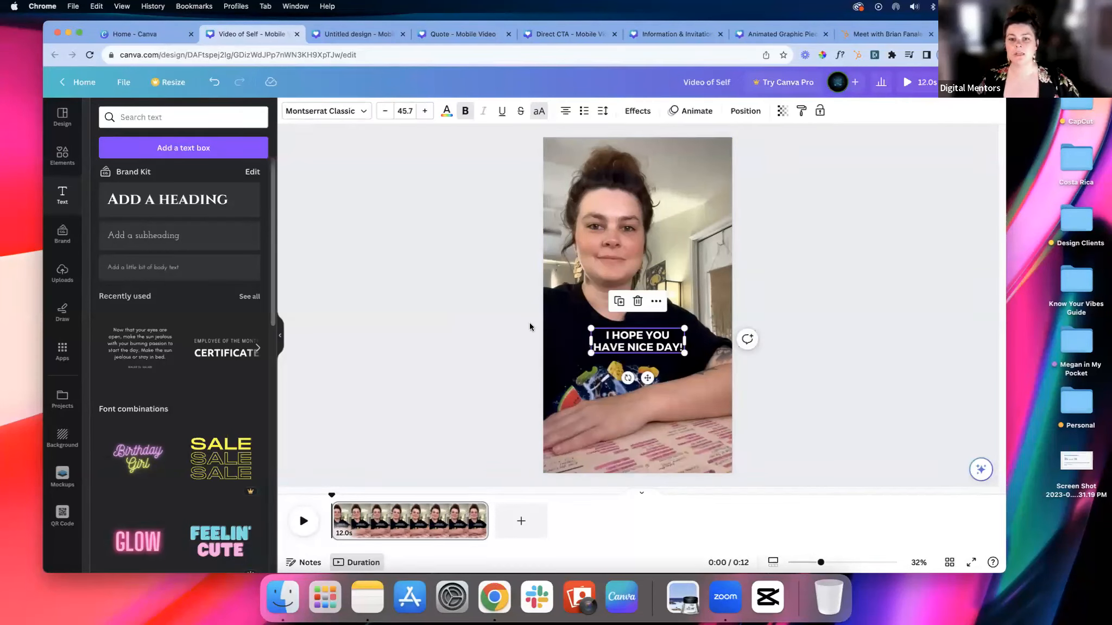
{"action": "left_click", "coordinate": [636, 112]}
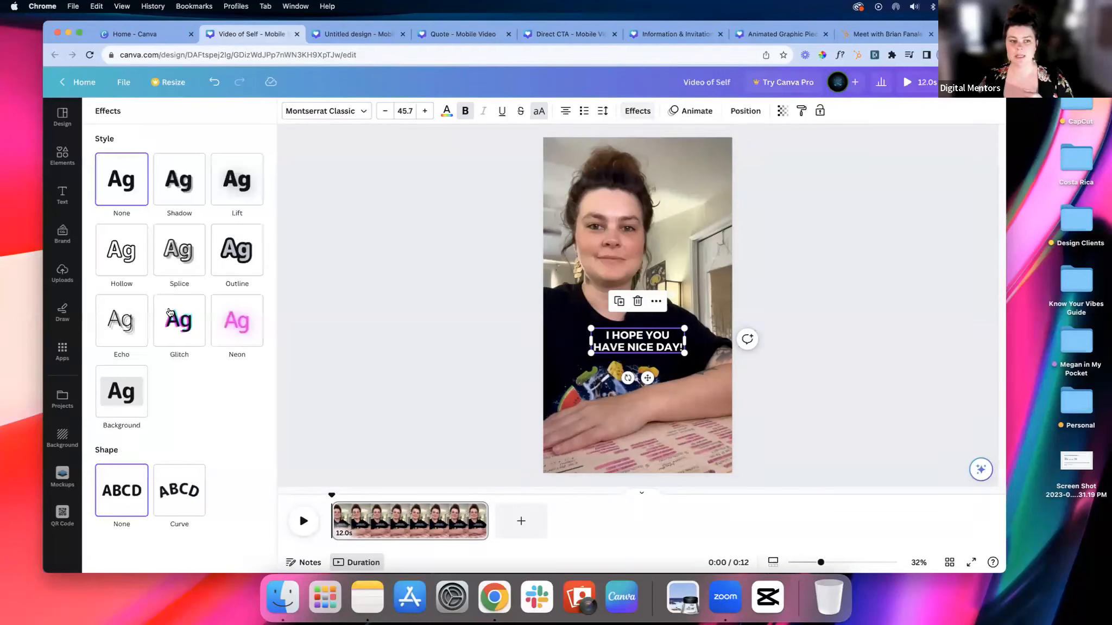
{"action": "left_click", "coordinate": [235, 330]}
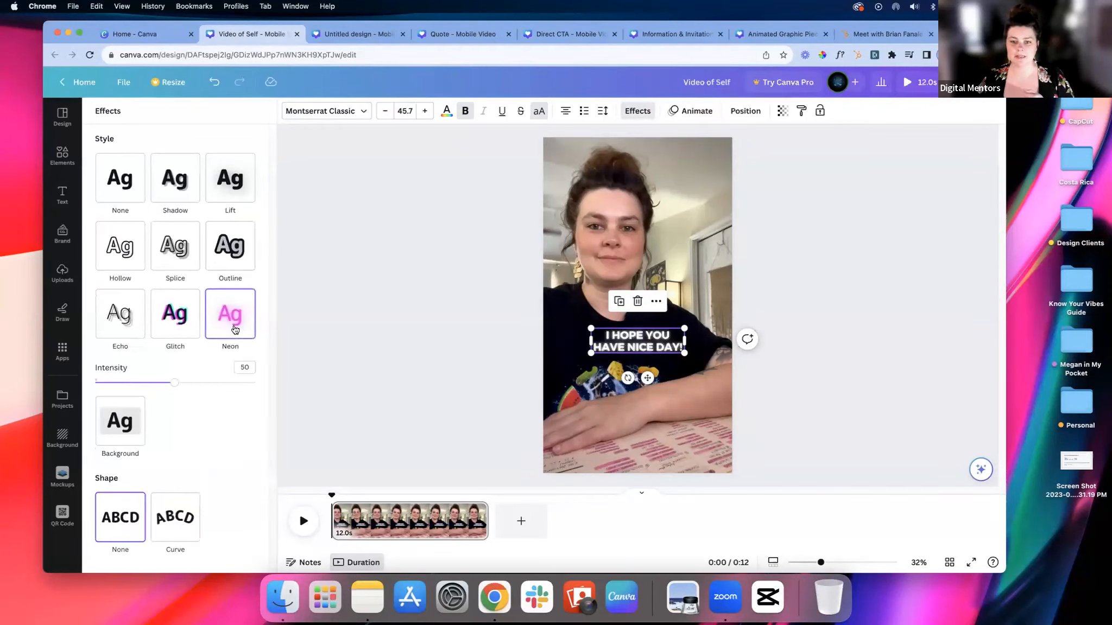
{"action": "left_click", "coordinate": [183, 326]}
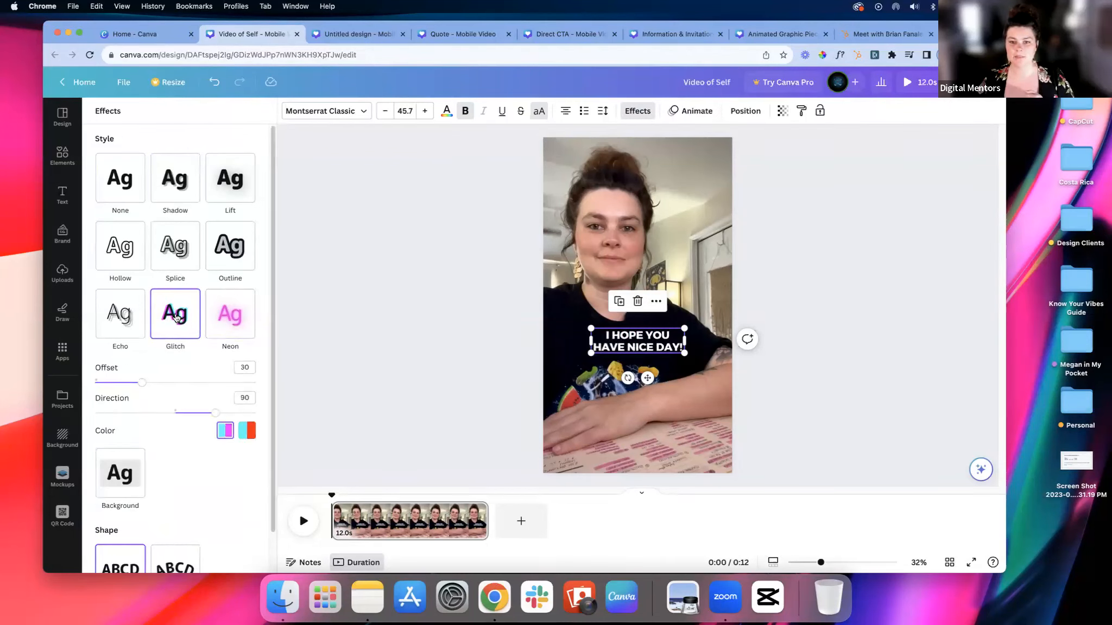
Step: Apply the Background effect to the heading with roundness 0 and the yellow colour #FFCC00
{"action": "left_click", "coordinate": [120, 478]}
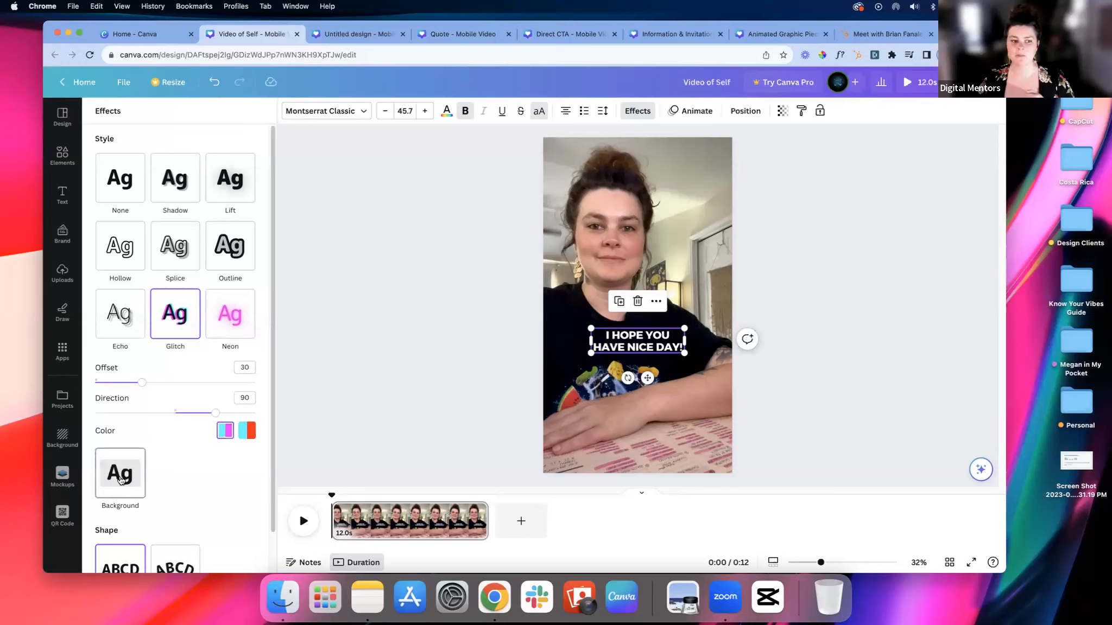
{"action": "left_click_drag", "start_coordinate": [175, 451], "coordinate": [95, 451]}
{"action": "left_click", "coordinate": [246, 528]}
{"action": "scroll", "coordinate": [213, 454], "scroll_direction": "down", "scroll_amount": 3}
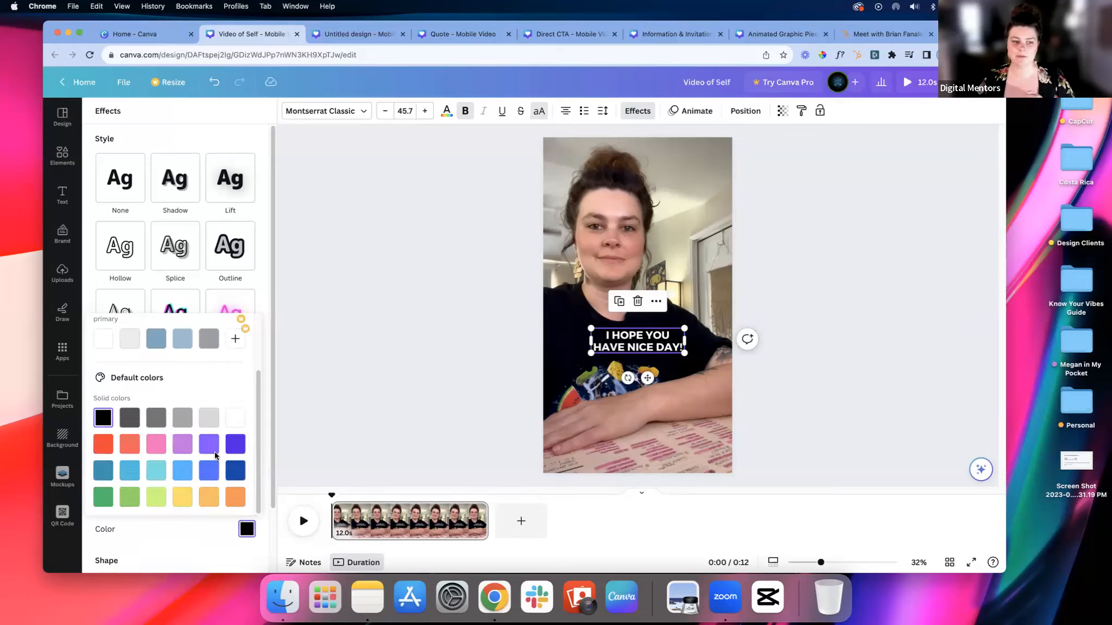
{"action": "left_click", "coordinate": [178, 495]}
{"action": "scroll", "coordinate": [176, 379], "scroll_direction": "up", "scroll_amount": 3}
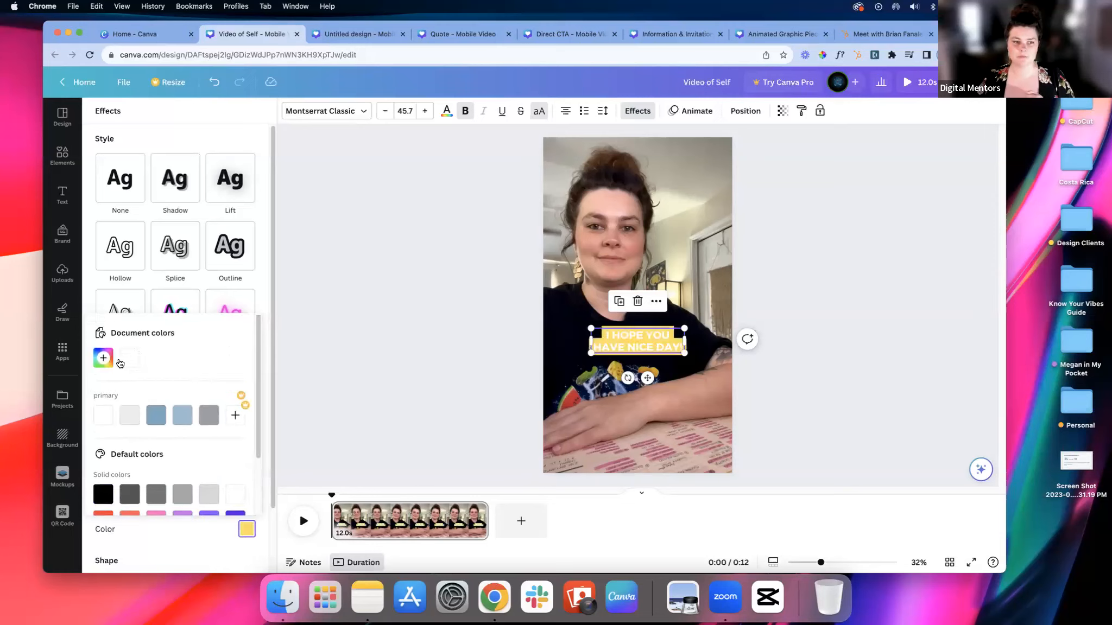
{"action": "left_click", "coordinate": [112, 358]}
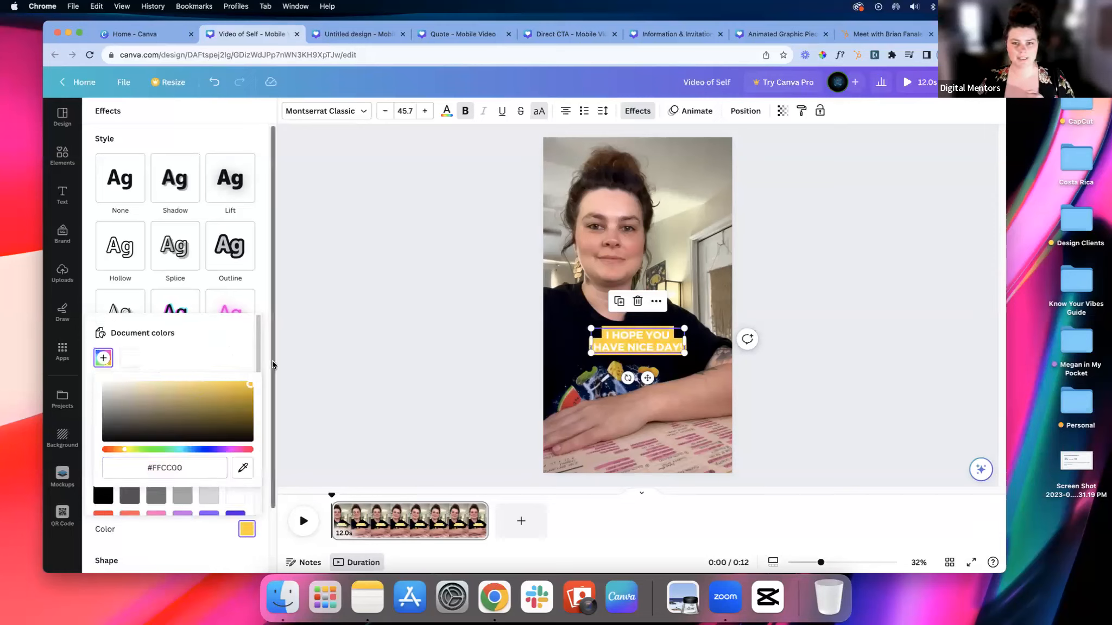
{"action": "left_click", "coordinate": [265, 296]}
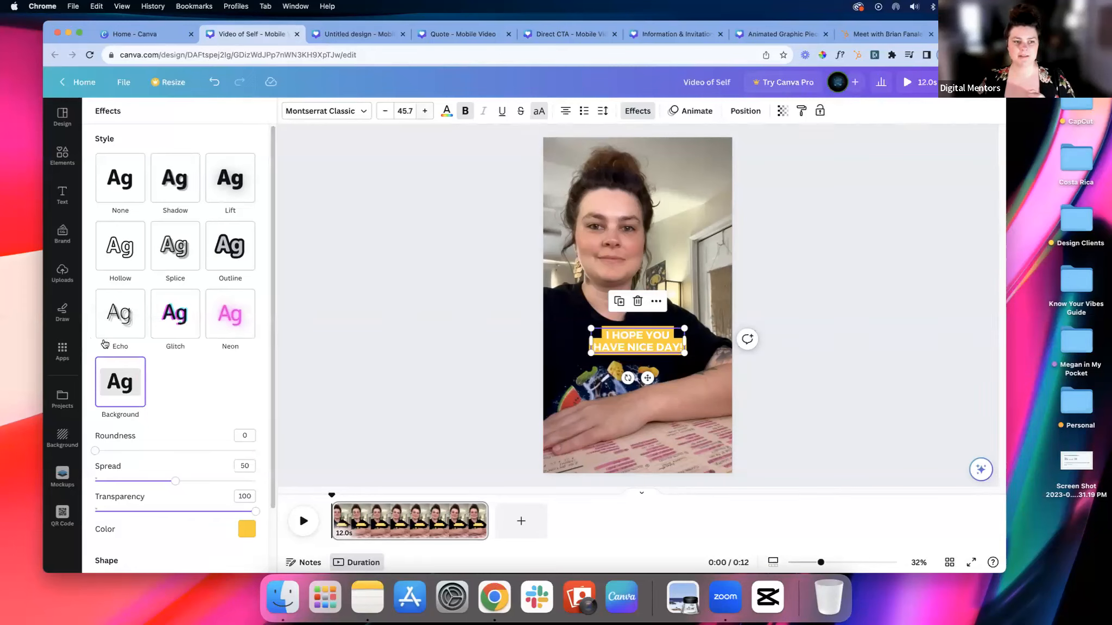
Step: Turn the heading's text black and shift the heading slightly lower on the T-shirt
{"action": "left_click", "coordinate": [105, 343]}
{"action": "left_click", "coordinate": [390, 277]}
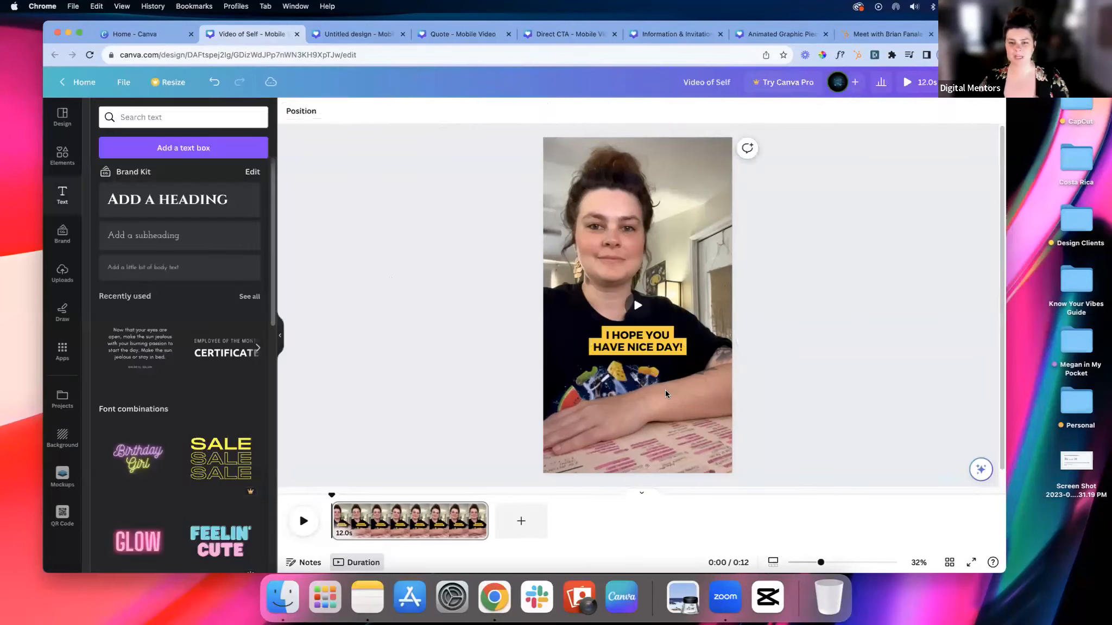
{"action": "left_click", "coordinate": [661, 351]}
{"action": "left_click_drag", "start_coordinate": [661, 351], "coordinate": [661, 360]}
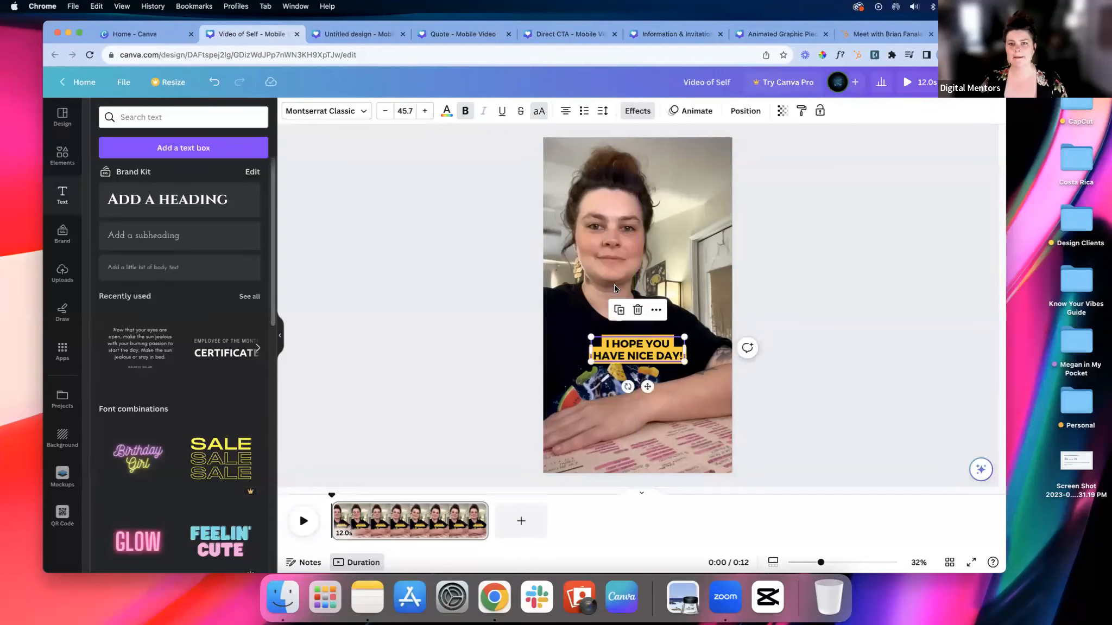
Step: Apply the Merge text animation to the heading so it plays on enter
{"action": "left_click", "coordinate": [702, 111]}
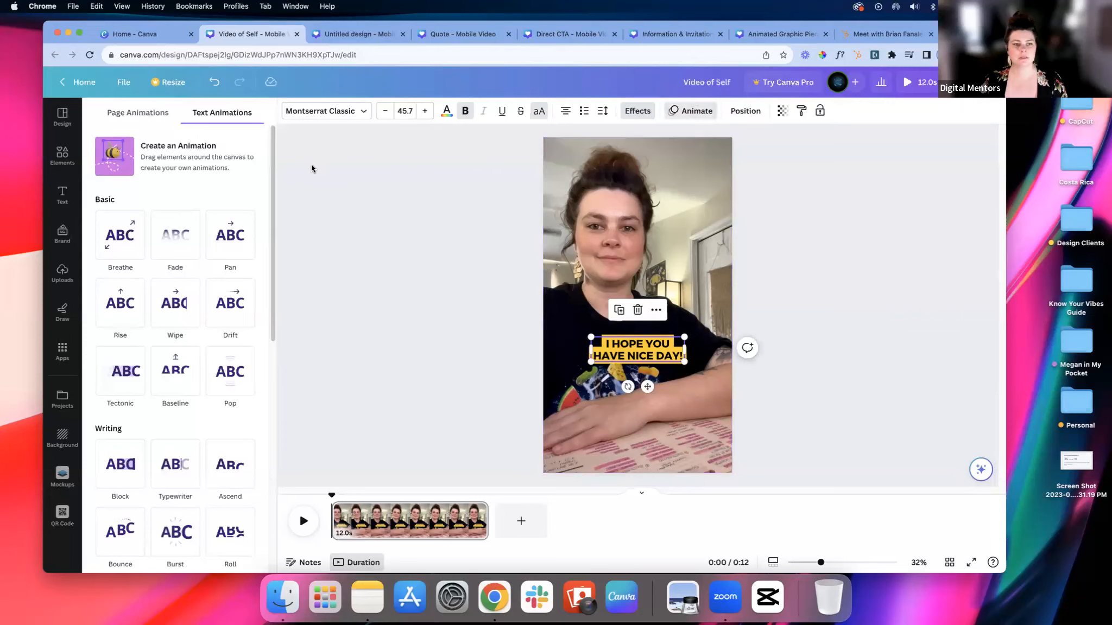
{"action": "left_click_drag", "start_coordinate": [270, 176], "coordinate": [279, 329]}
{"action": "scroll", "coordinate": [277, 331], "scroll_direction": "down", "scroll_amount": 2}
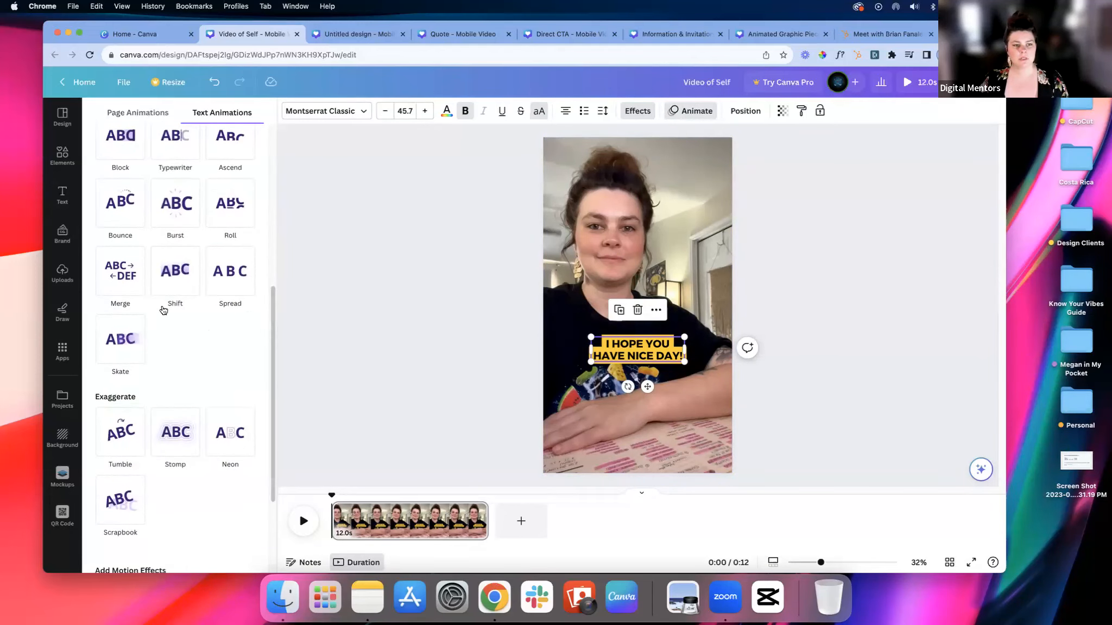
{"action": "left_click", "coordinate": [130, 277]}
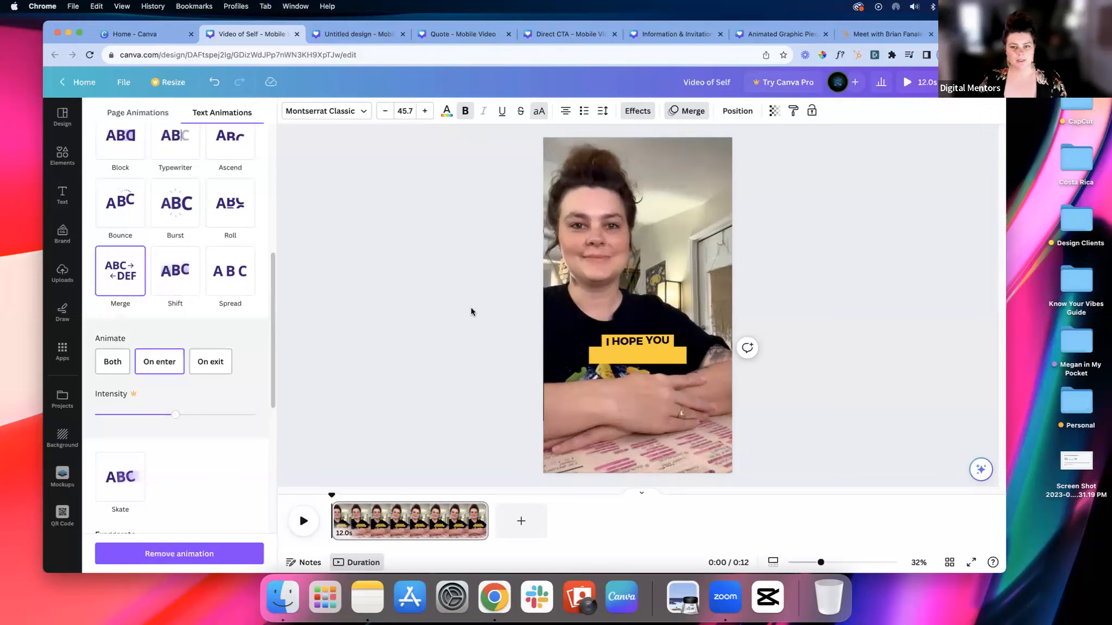
Step: Play through the reel, trim the end of the video clip to 10.1 seconds and play it again
{"action": "left_click", "coordinate": [302, 521]}
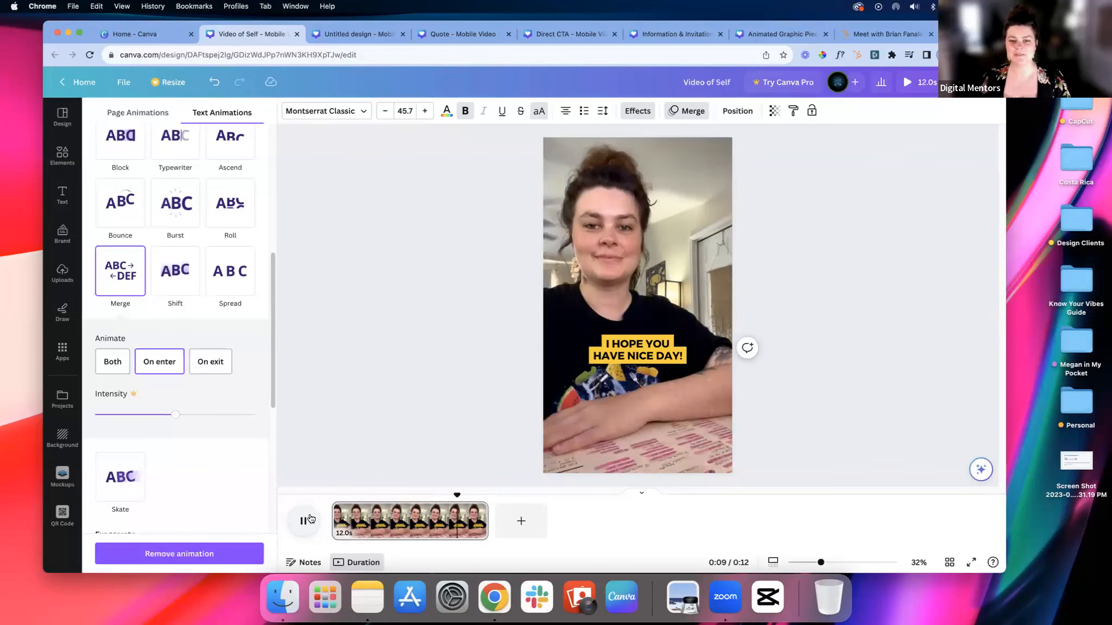
{"action": "left_click", "coordinate": [309, 522]}
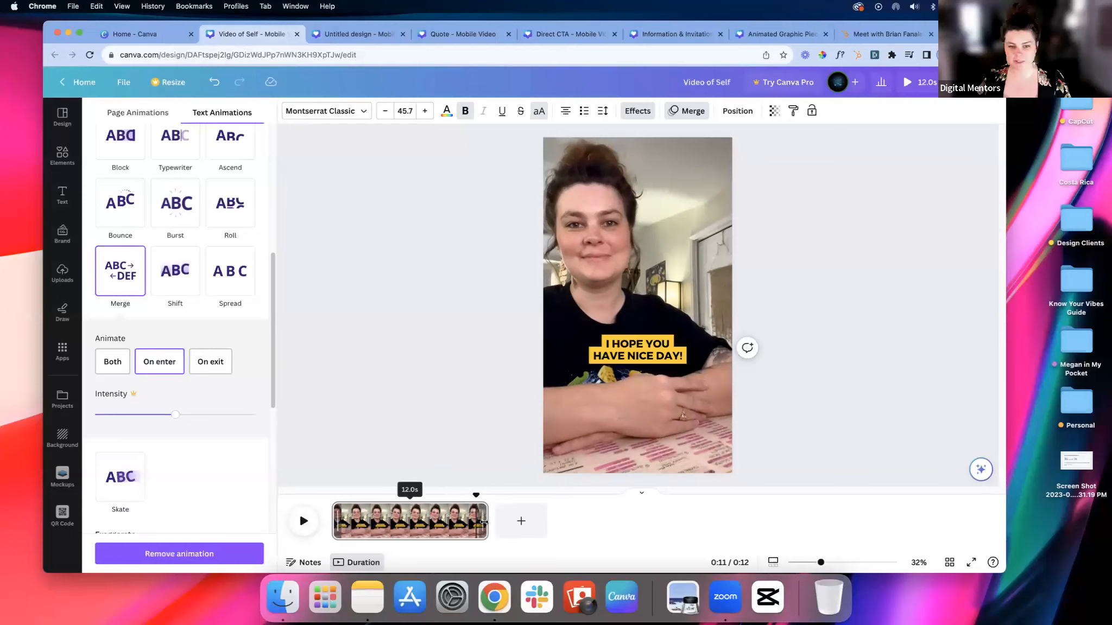
{"action": "left_click_drag", "start_coordinate": [481, 522], "coordinate": [303, 523]}
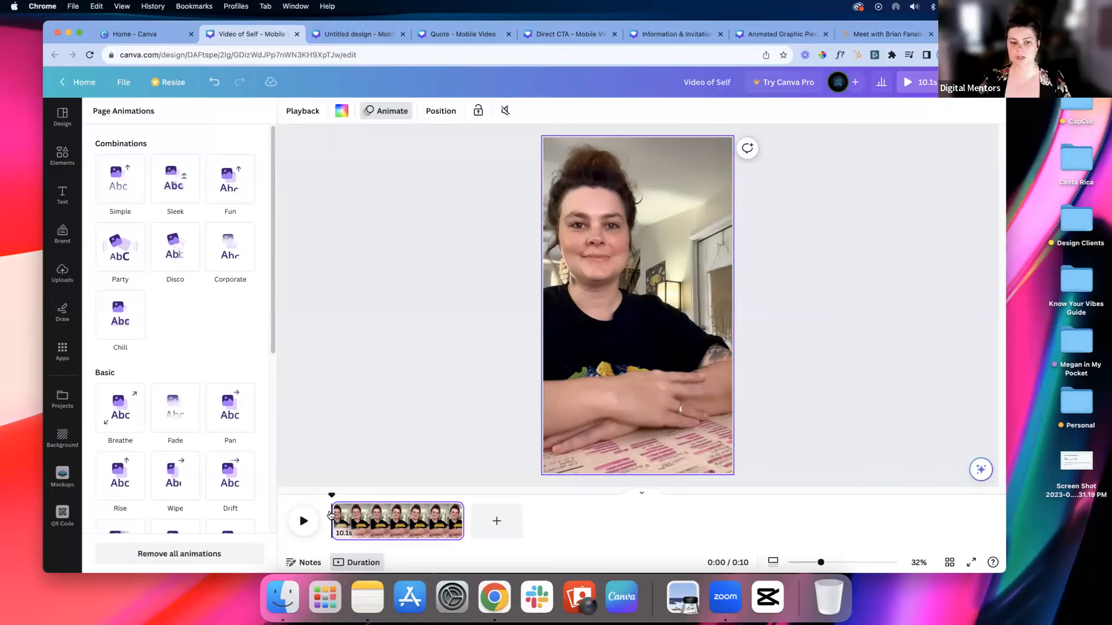
{"action": "left_click", "coordinate": [302, 521]}
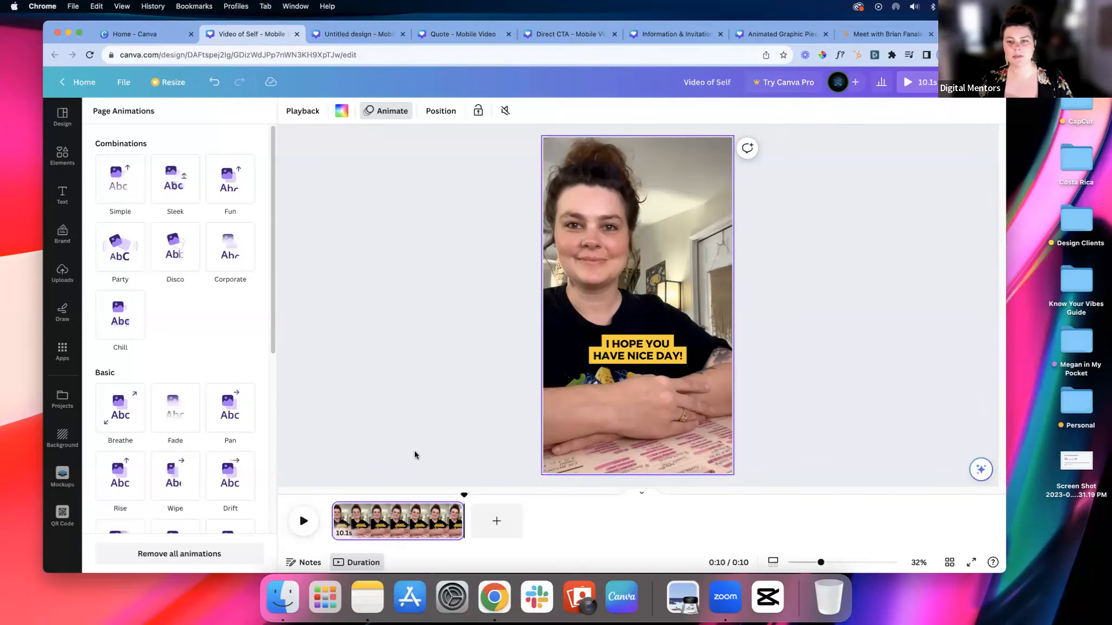
Step: Move the heading up to the video's upper-right area beside the hair and right-align its text
{"action": "left_click", "coordinate": [634, 357]}
{"action": "left_click_drag", "start_coordinate": [630, 354], "coordinate": [659, 173]}
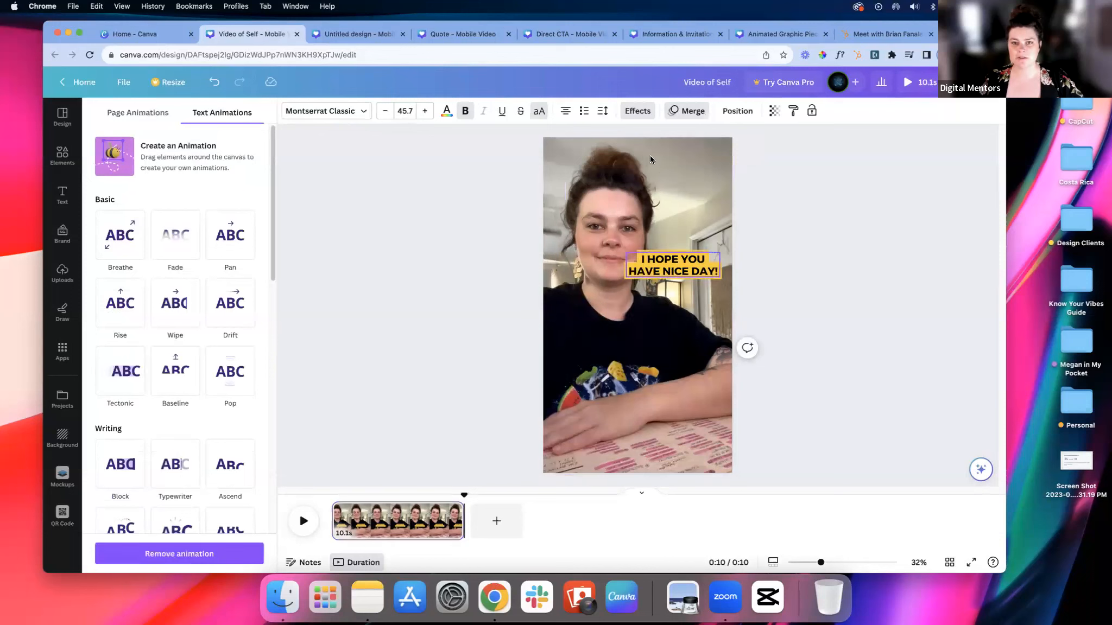
{"action": "left_click", "coordinate": [558, 114]}
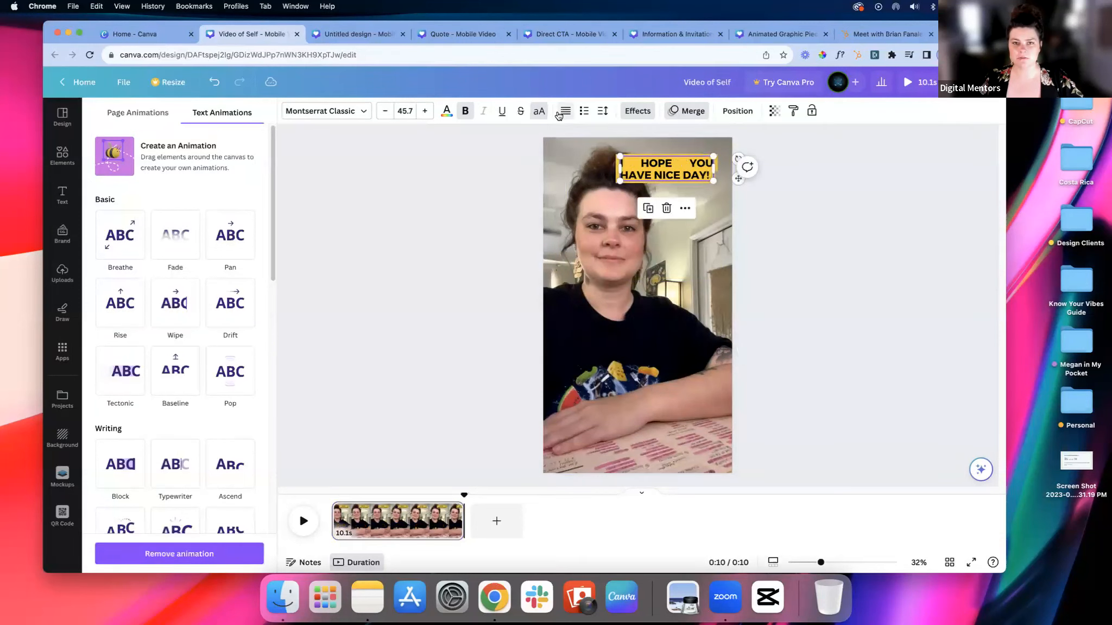
Step: Replace the heading's text with "STEP ONE"
{"action": "double_click", "coordinate": [648, 173]}
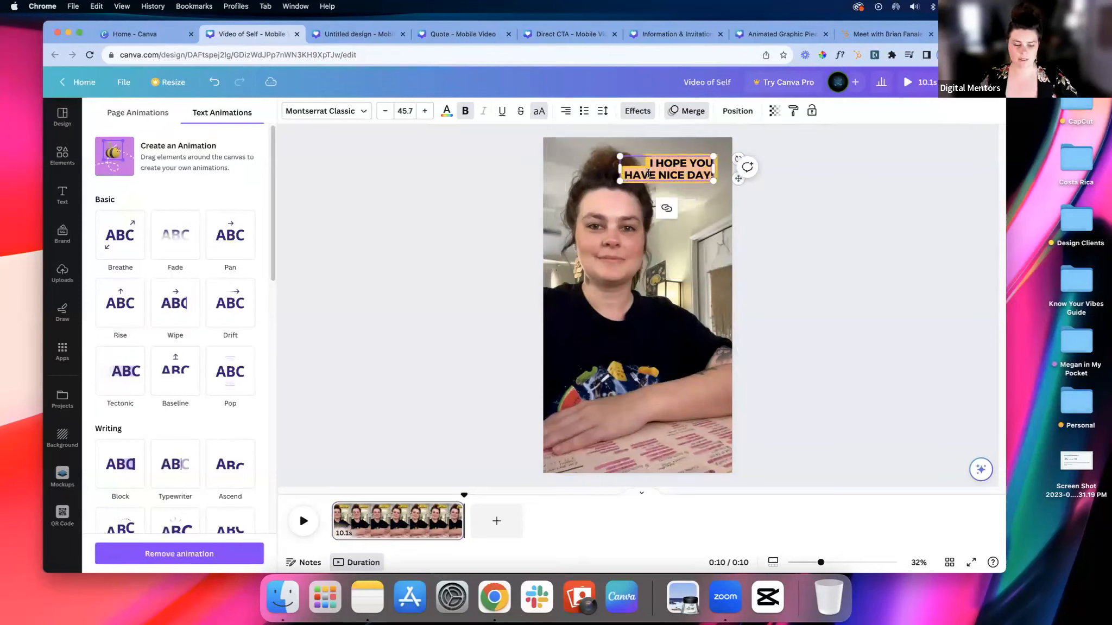
{"action": "type", "text": "STEP ONE"}
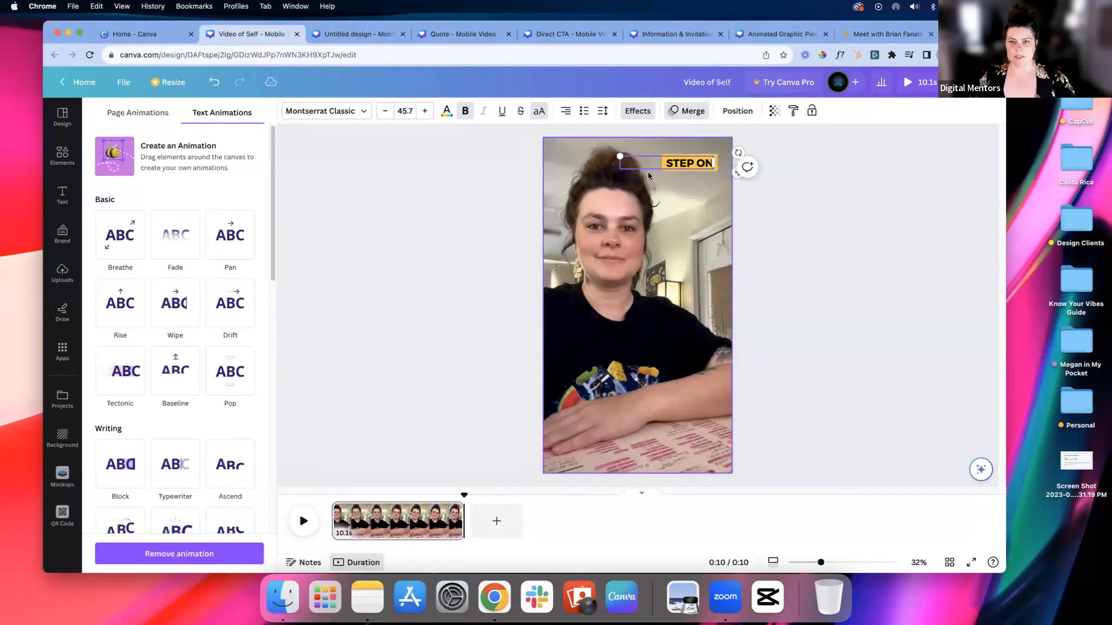
{"action": "left_click", "coordinate": [671, 203]}
Step: Duplicate the "STEP ONE" label, change the copy to "STEP TWO" and place it below the original
{"action": "left_click", "coordinate": [691, 168]}
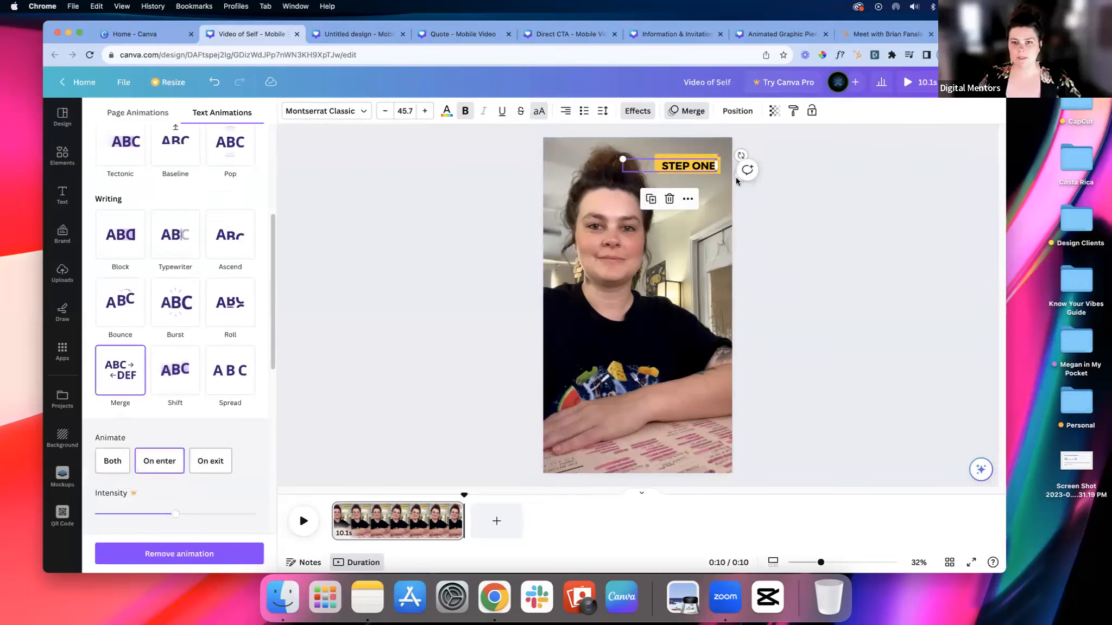
{"action": "key", "text": "super+d"}
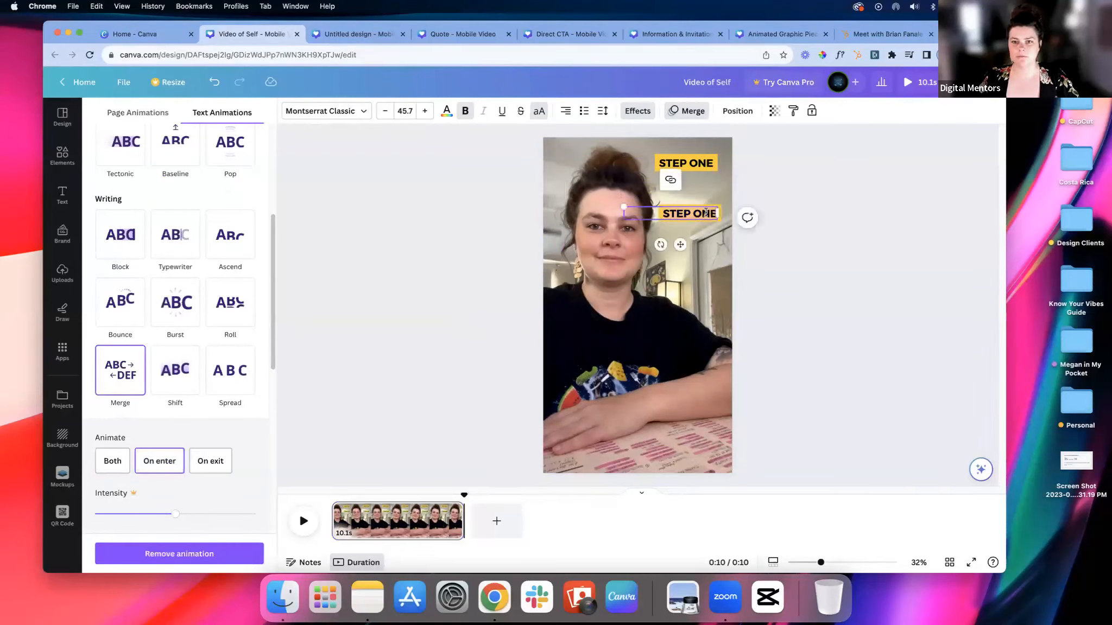
{"action": "double_click", "coordinate": [715, 213]}
{"action": "type", "text": "TWO"}
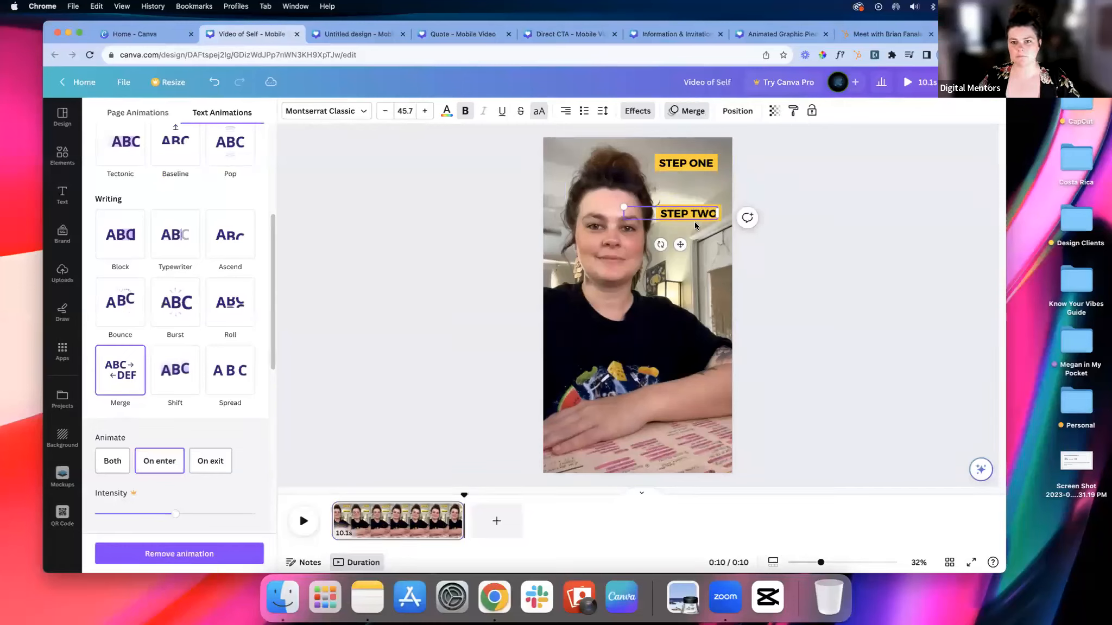
{"action": "left_click_drag", "start_coordinate": [692, 219], "coordinate": [692, 226]}
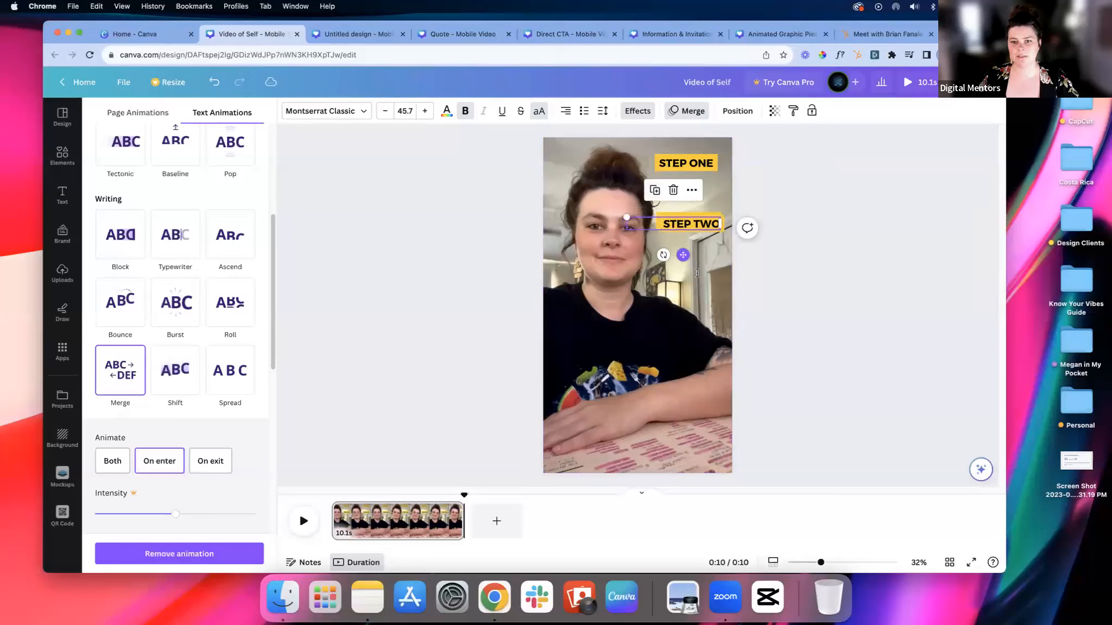
Step: Duplicate the "STEP TWO" label below itself and change the copy's text to "STEP THREE"
{"action": "left_click_drag", "start_coordinate": [701, 227], "coordinate": [696, 272]}
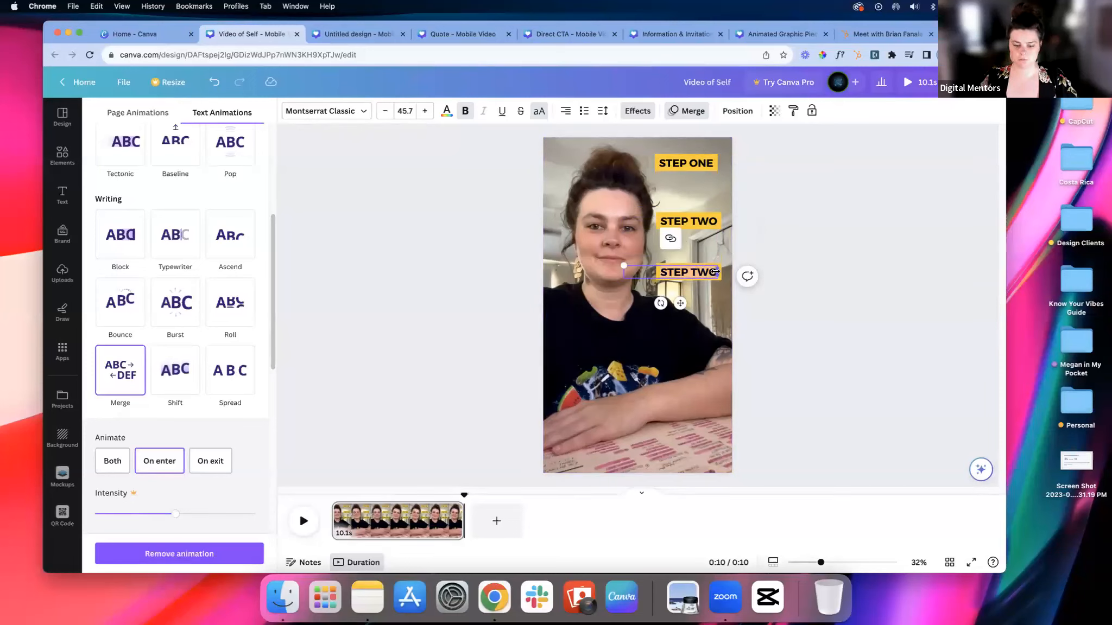
{"action": "type", "text": "H"}
{"action": "key", "text": "BackSpace"}
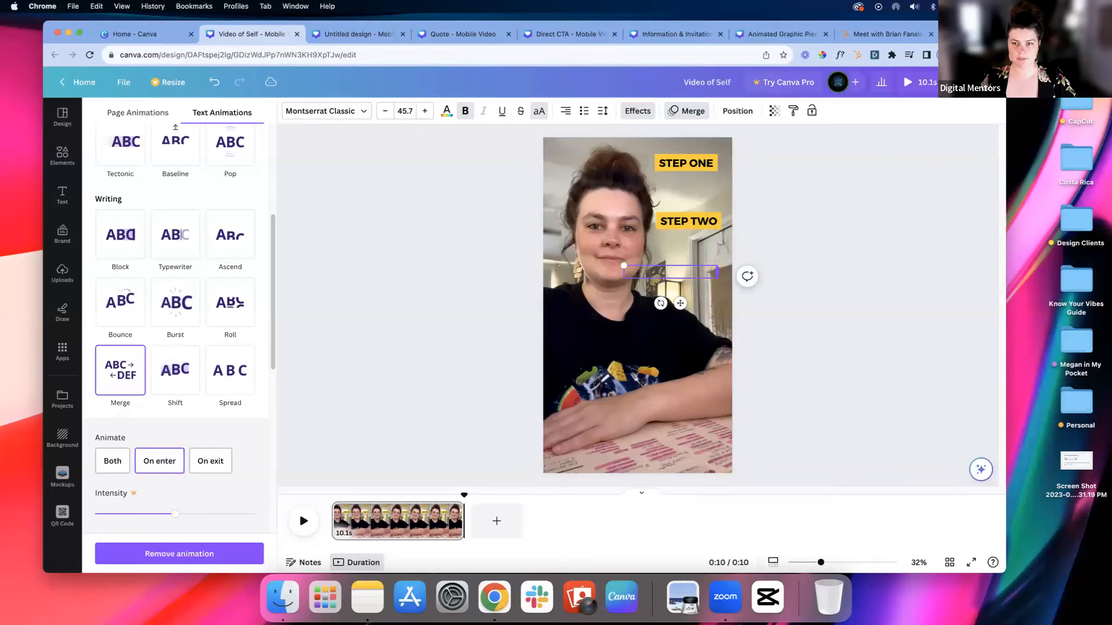
{"action": "type", "text": "STEP THREE"}
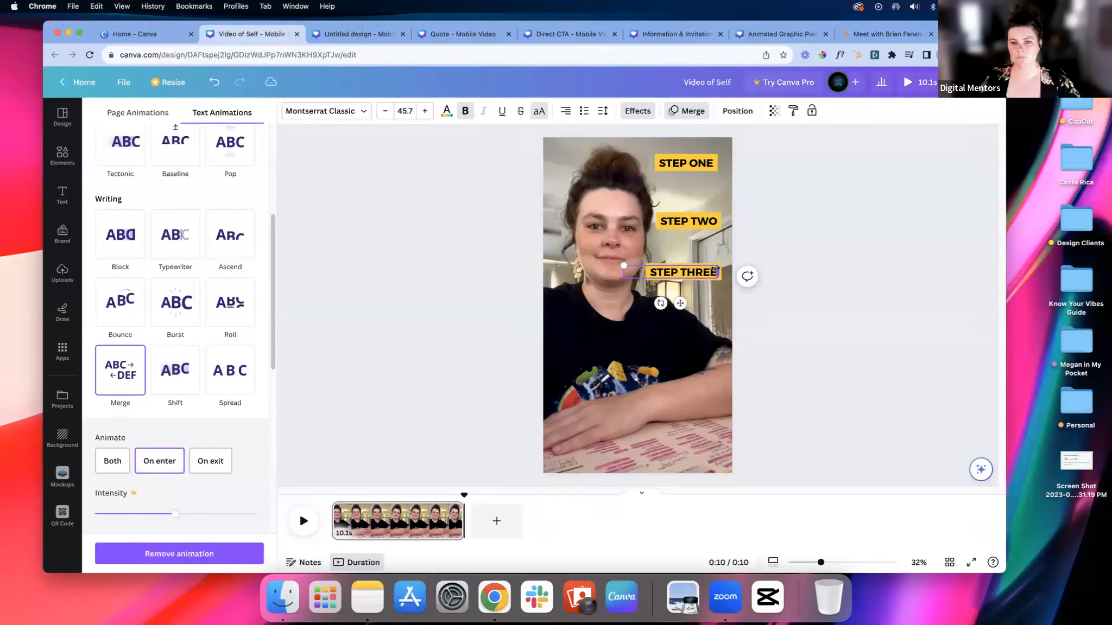
{"action": "left_click", "coordinate": [788, 238]}
Step: Spread the three step labels further apart vertically by moving "STEP THREE" and "STEP TWO" slightly lower
{"action": "left_click_drag", "start_coordinate": [694, 272], "coordinate": [694, 287]}
{"action": "left_click_drag", "start_coordinate": [685, 221], "coordinate": [685, 231]}
{"action": "left_click_drag", "start_coordinate": [698, 163], "coordinate": [698, 161]}
{"action": "left_click", "coordinate": [761, 204]}
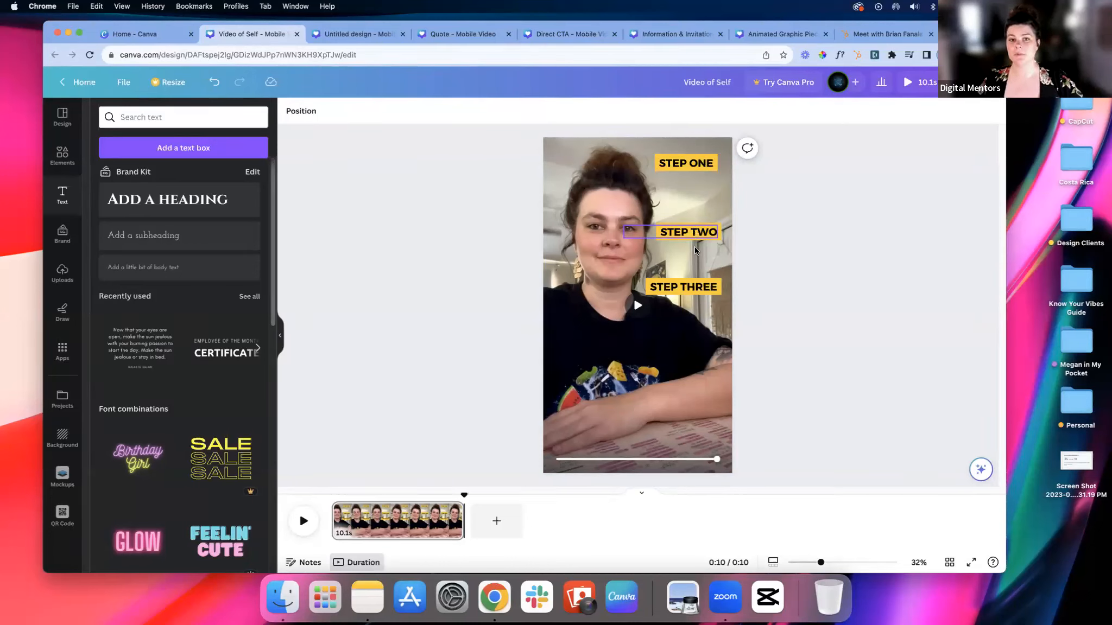
Step: Align the right edges of the "STEP ONE", "STEP TWO" and "STEP THREE" labels
{"action": "left_click", "coordinate": [697, 164]}
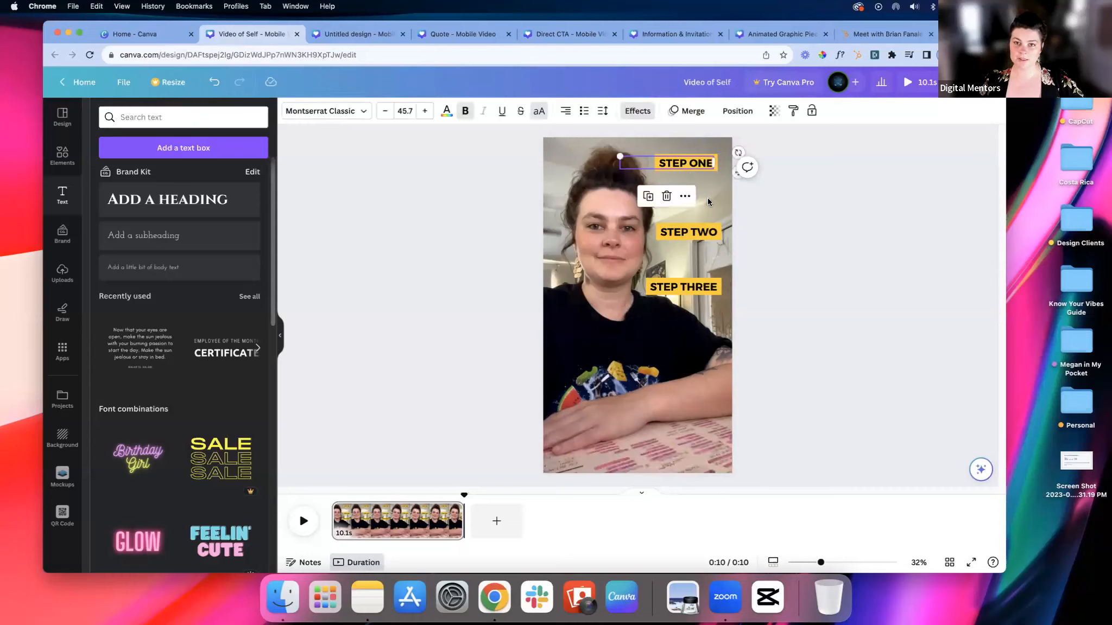
{"action": "left_click", "coordinate": [703, 234], "text": "shift"}
{"action": "left_click", "coordinate": [696, 288], "text": "shift"}
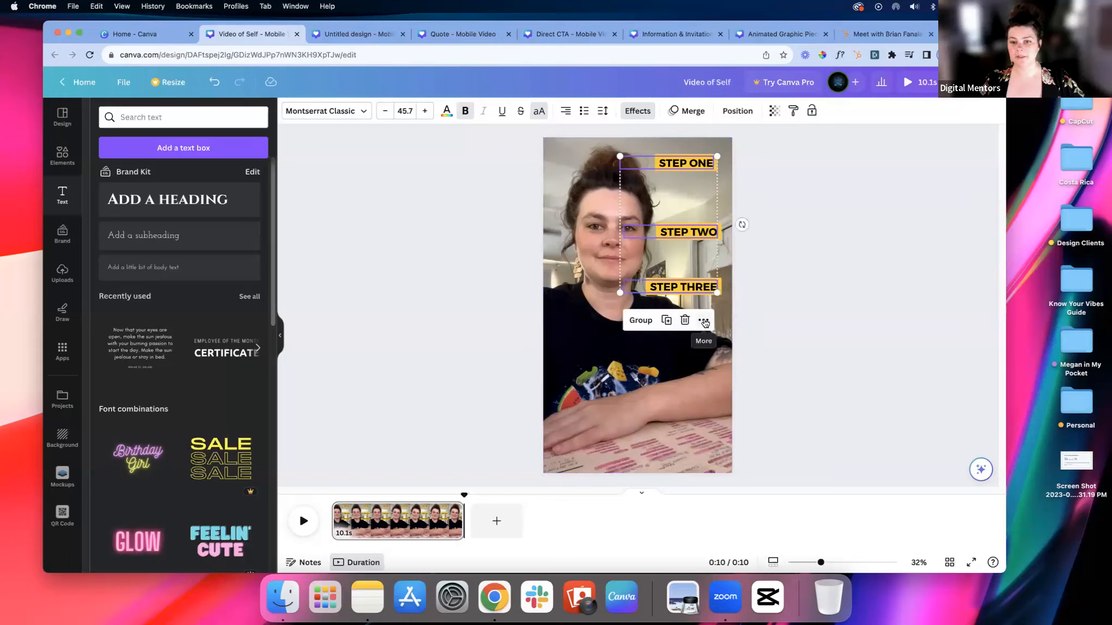
{"action": "left_click", "coordinate": [703, 319]}
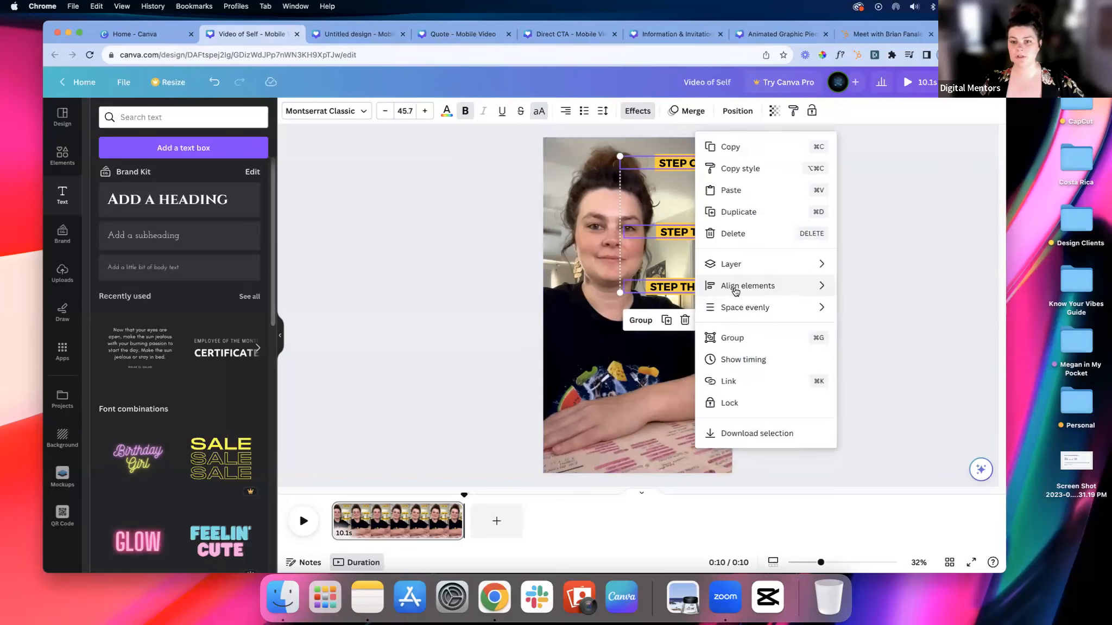
{"action": "mouse_move", "coordinate": [734, 290]}
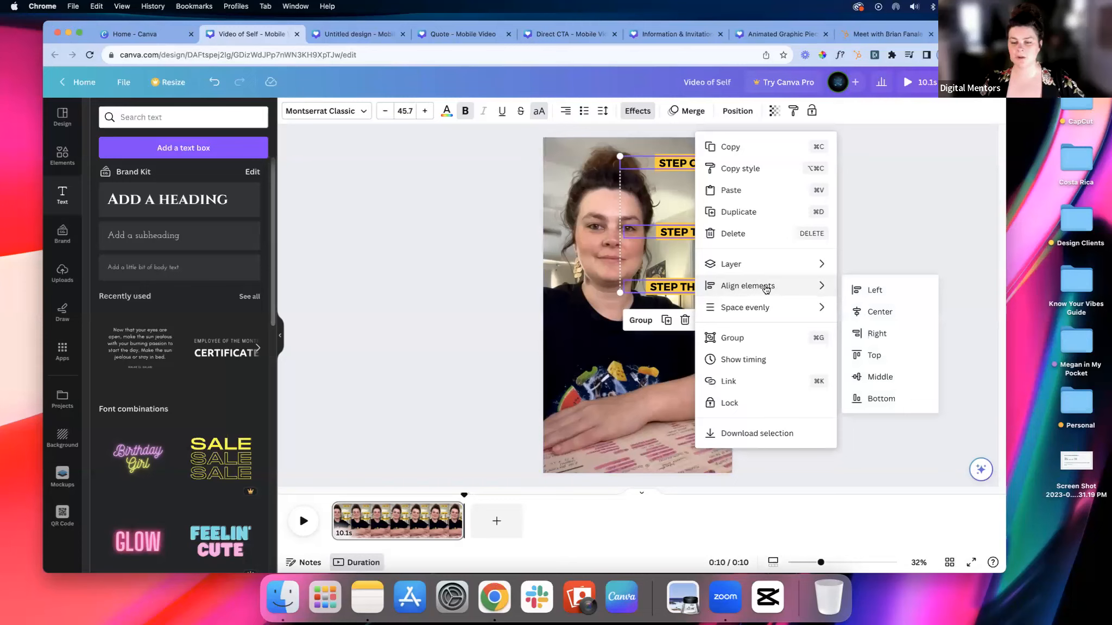
{"action": "left_click", "coordinate": [857, 336]}
{"action": "left_click", "coordinate": [818, 272]}
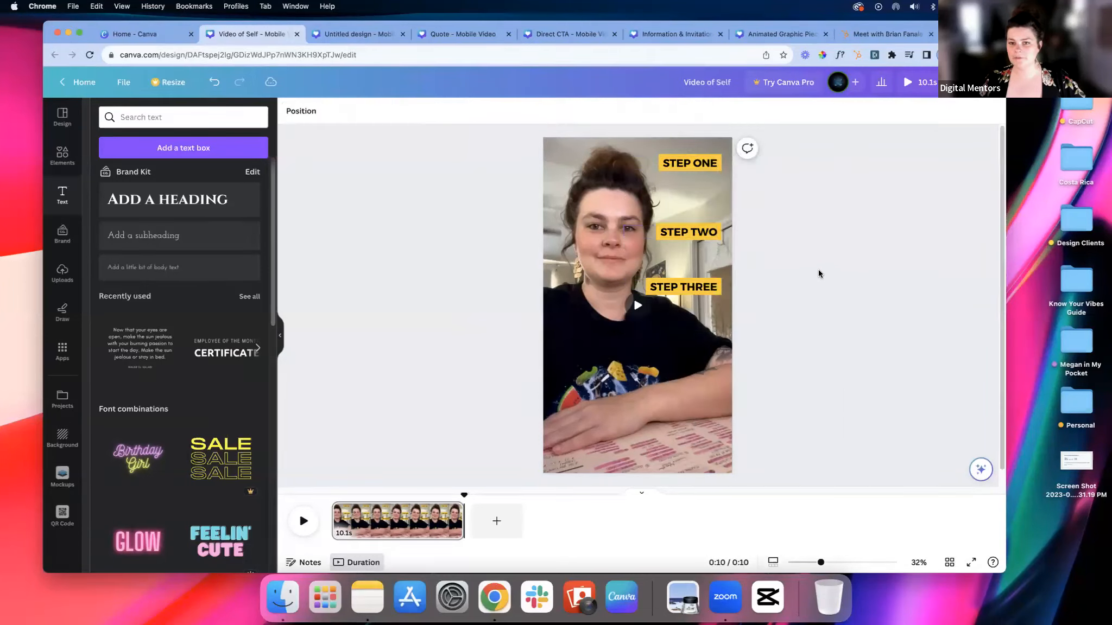
Step: Space the three step labels evenly with the Tidy up option
{"action": "left_click", "coordinate": [693, 289]}
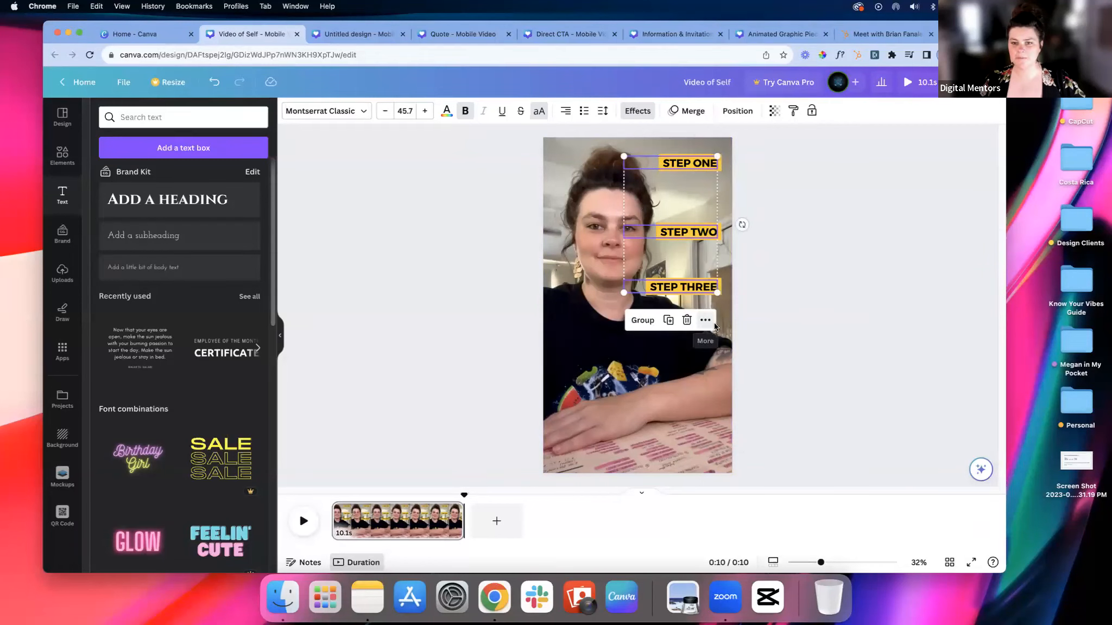
{"action": "left_click", "coordinate": [714, 325]}
{"action": "mouse_move", "coordinate": [719, 313]}
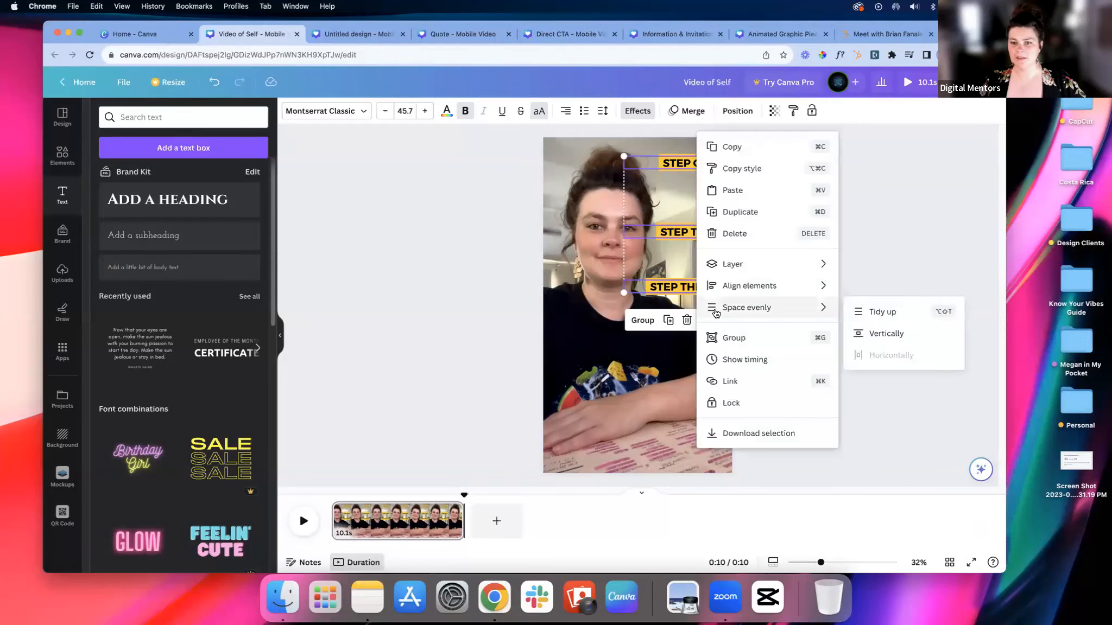
{"action": "left_click", "coordinate": [856, 314]}
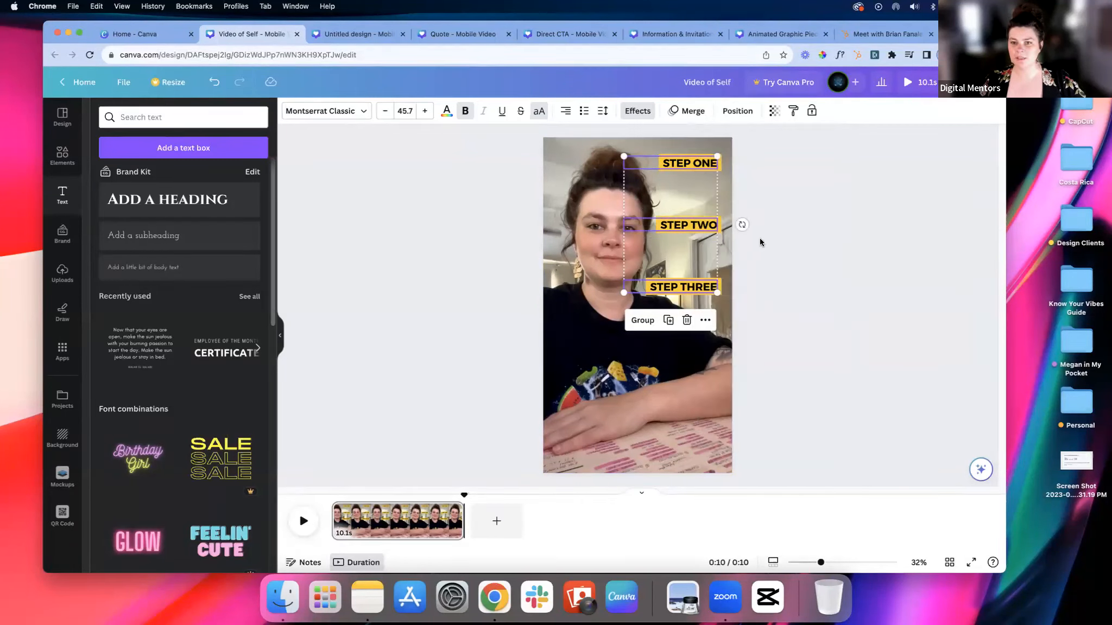
{"action": "left_click", "coordinate": [792, 227]}
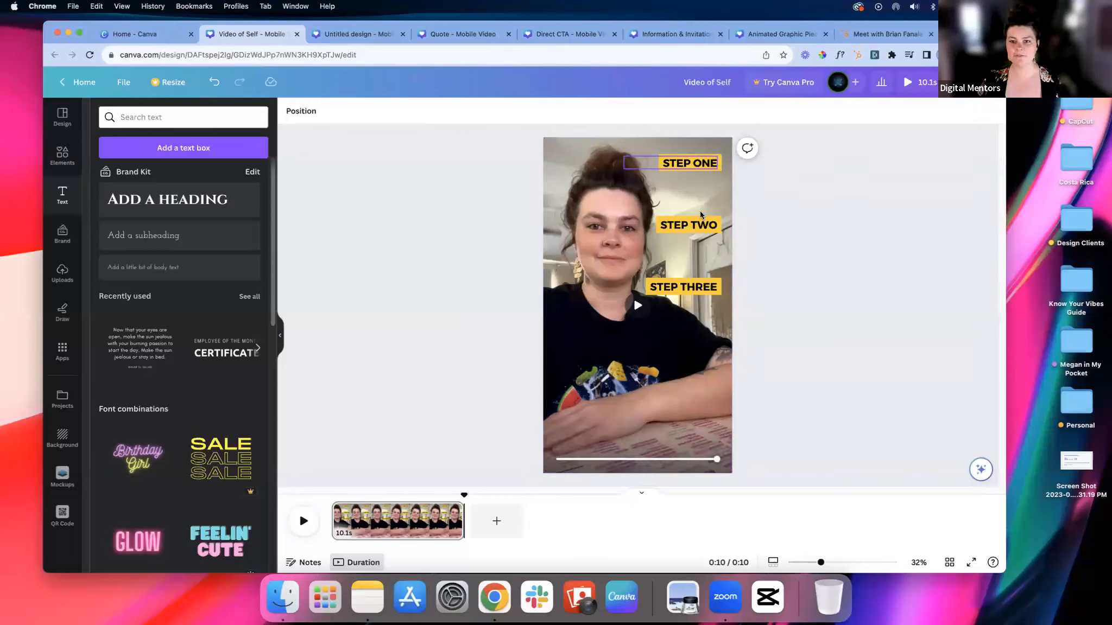
Step: Move the three step labels together slightly lower on the video
{"action": "left_click", "coordinate": [693, 249]}
{"action": "mouse_move", "coordinate": [694, 248]}
{"action": "left_mouse_down"}
{"action": "mouse_move", "coordinate": [694, 276]}
{"action": "mouse_move", "coordinate": [695, 242]}
{"action": "left_mouse_up"}
{"action": "left_click", "coordinate": [801, 247]}
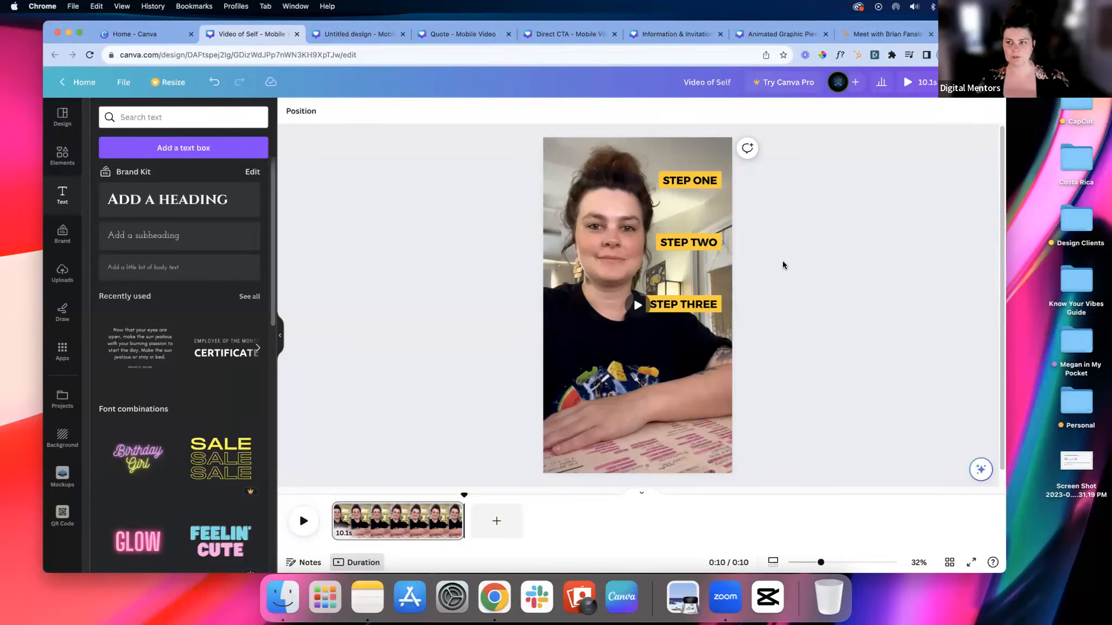
Step: Search the new-design types for "reel" from the Canva home page
{"action": "left_click", "coordinate": [324, 37]}
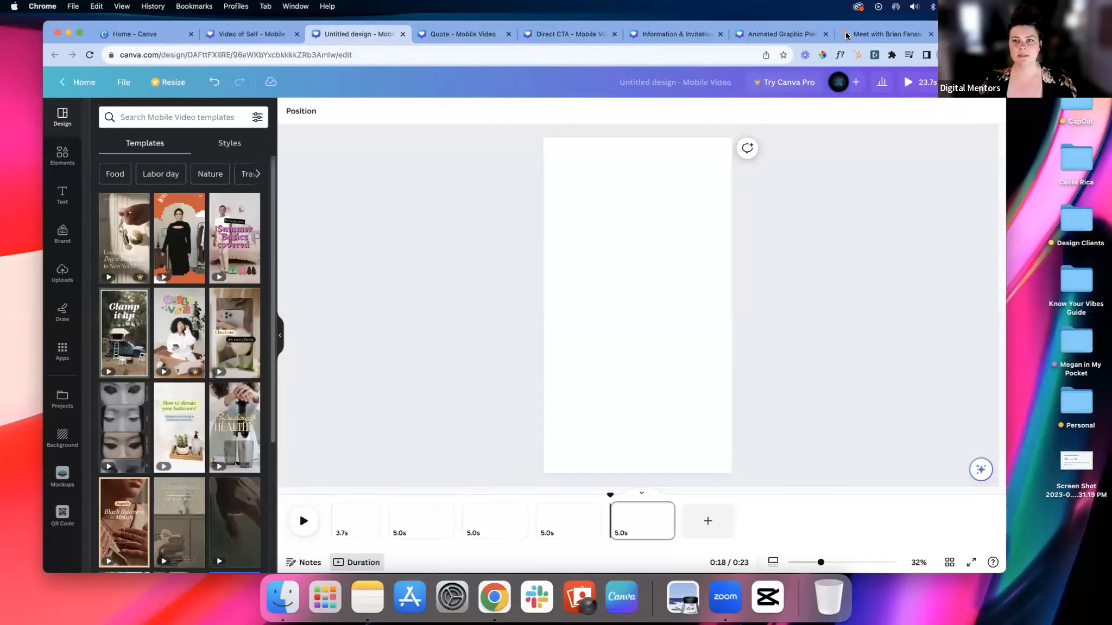
{"action": "left_click_drag", "start_coordinate": [971, 31], "coordinate": [964, 57]}
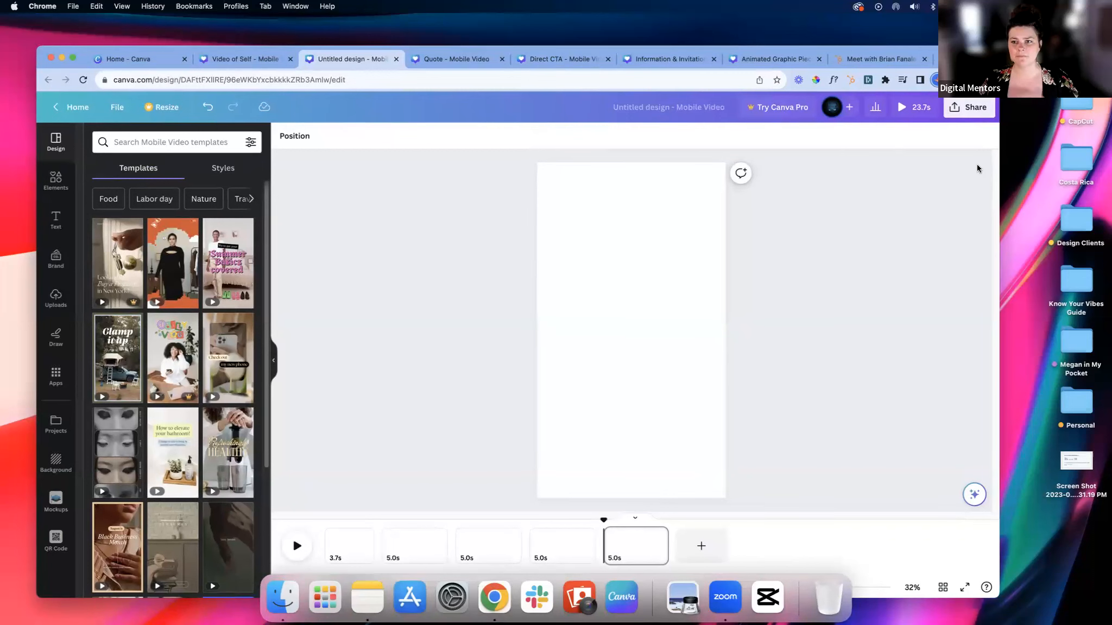
{"action": "left_click", "coordinate": [122, 57]}
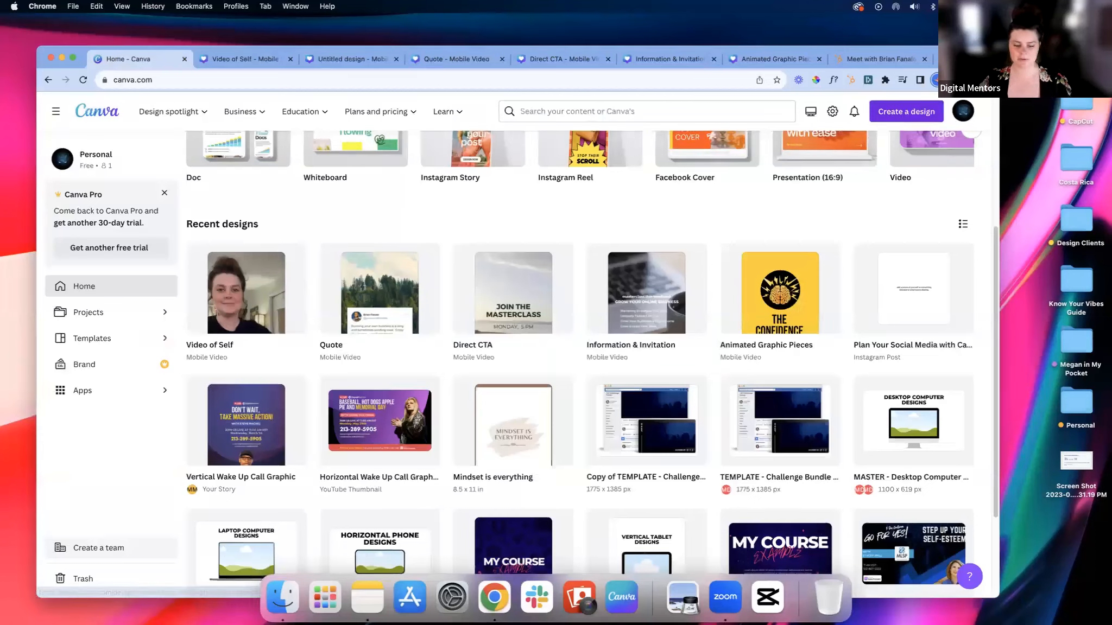
{"action": "left_click", "coordinate": [906, 112]}
{"action": "type", "text": "reel"}
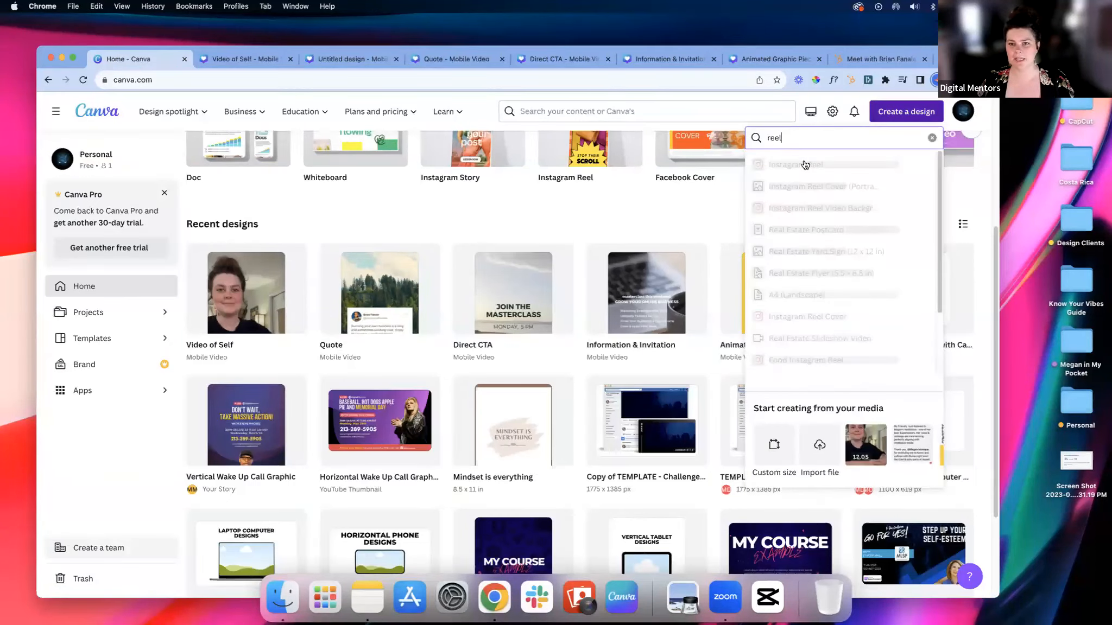
Step: Return to the untitled mobile video design and show its blank page
{"action": "left_click", "coordinate": [350, 60]}
{"action": "left_click", "coordinate": [554, 232]}
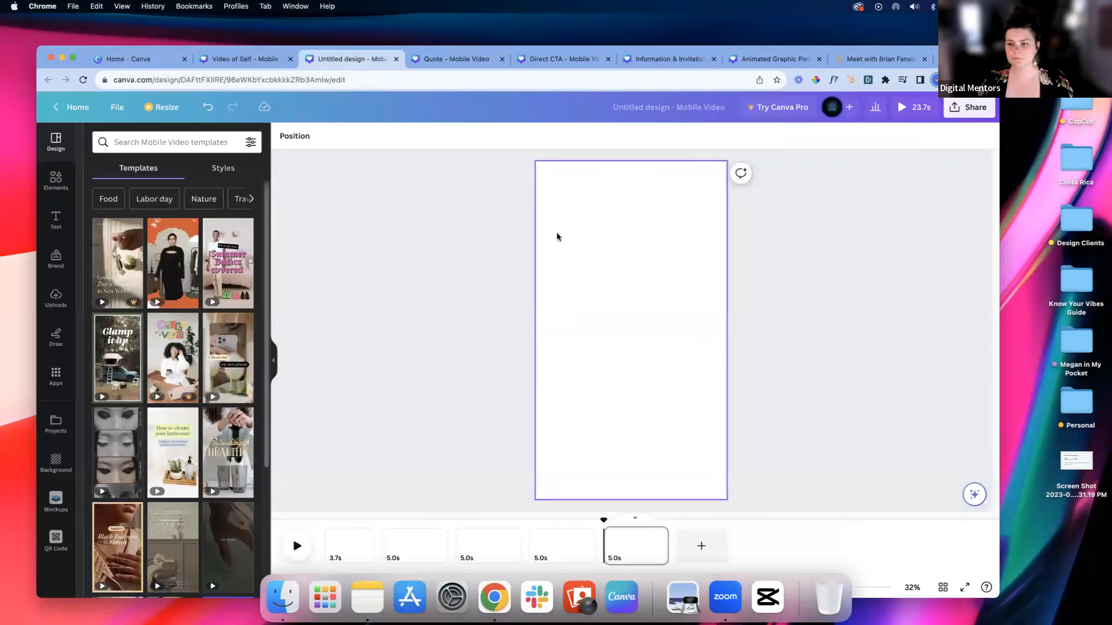
{"action": "left_click", "coordinate": [498, 254]}
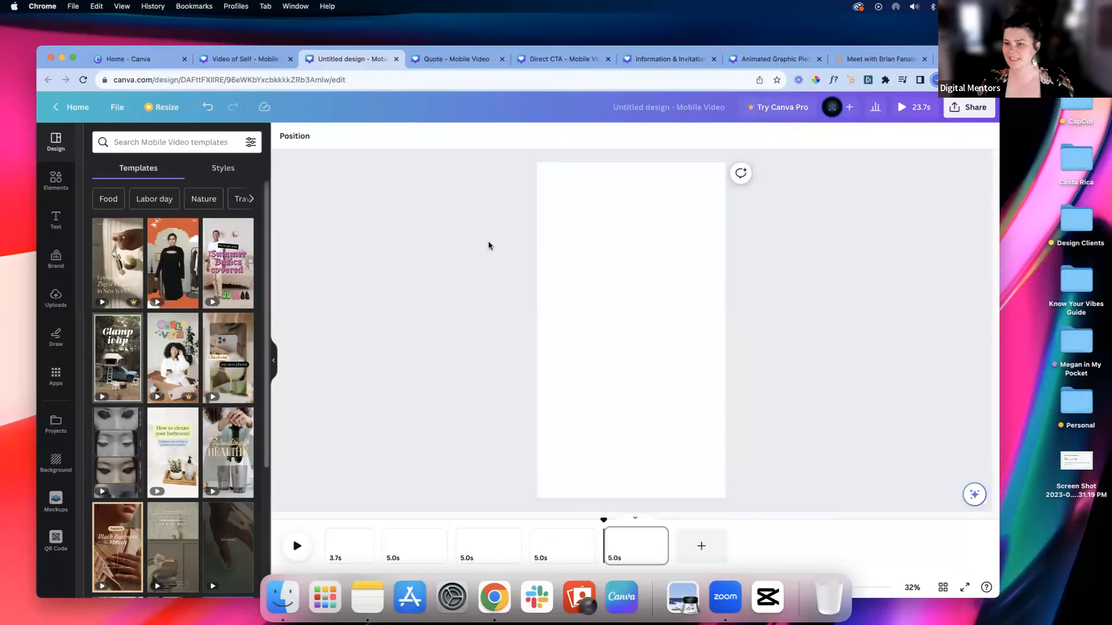
{"action": "left_click", "coordinate": [708, 221]}
{"action": "left_click", "coordinate": [841, 254]}
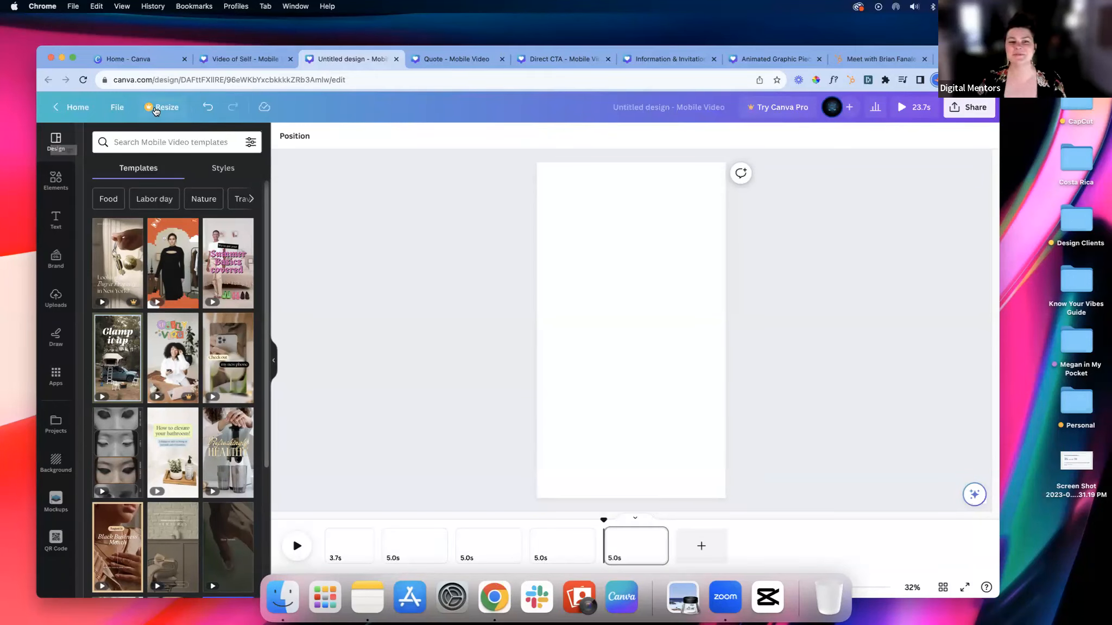
Step: Review the Quote example design and play the Direct CTA design's video
{"action": "left_click", "coordinate": [442, 59]}
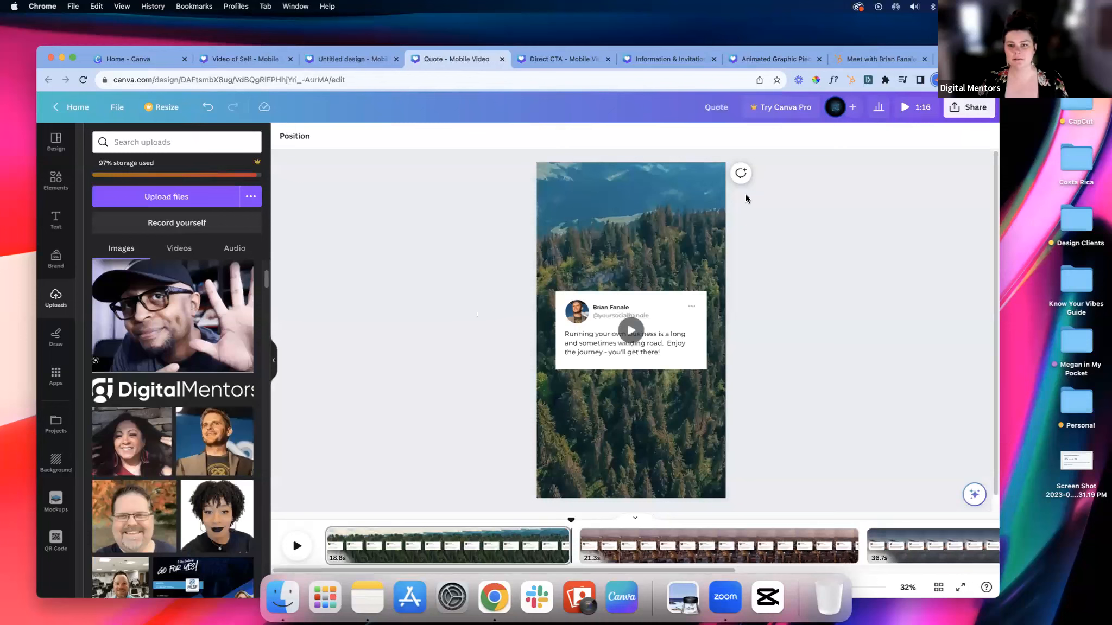
{"action": "left_click", "coordinate": [553, 62]}
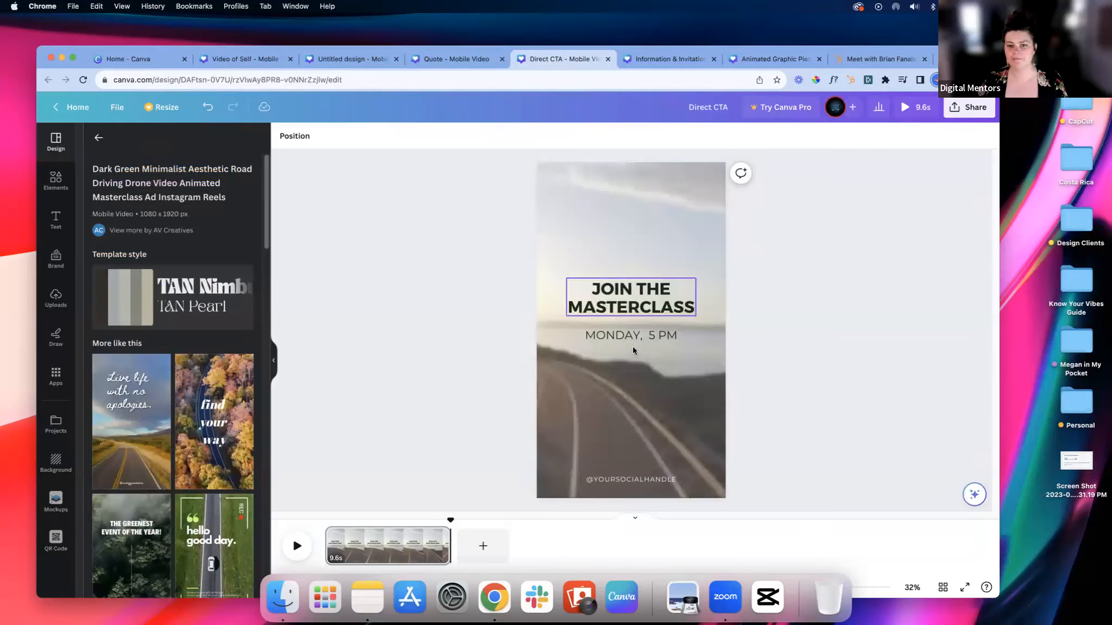
{"action": "left_click", "coordinate": [672, 234]}
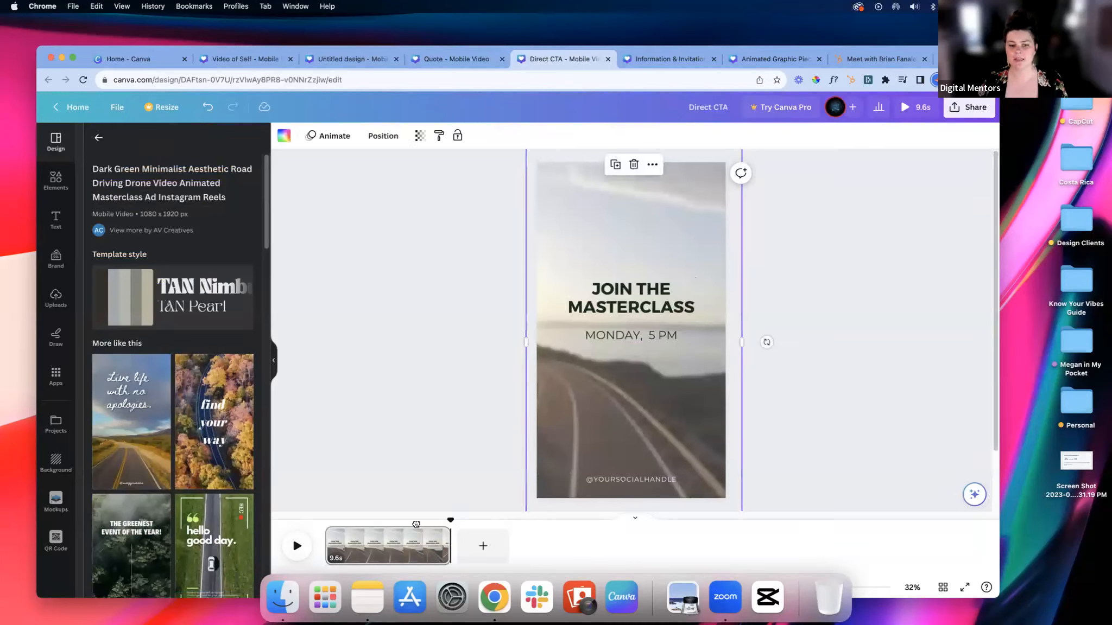
{"action": "left_click", "coordinate": [303, 546]}
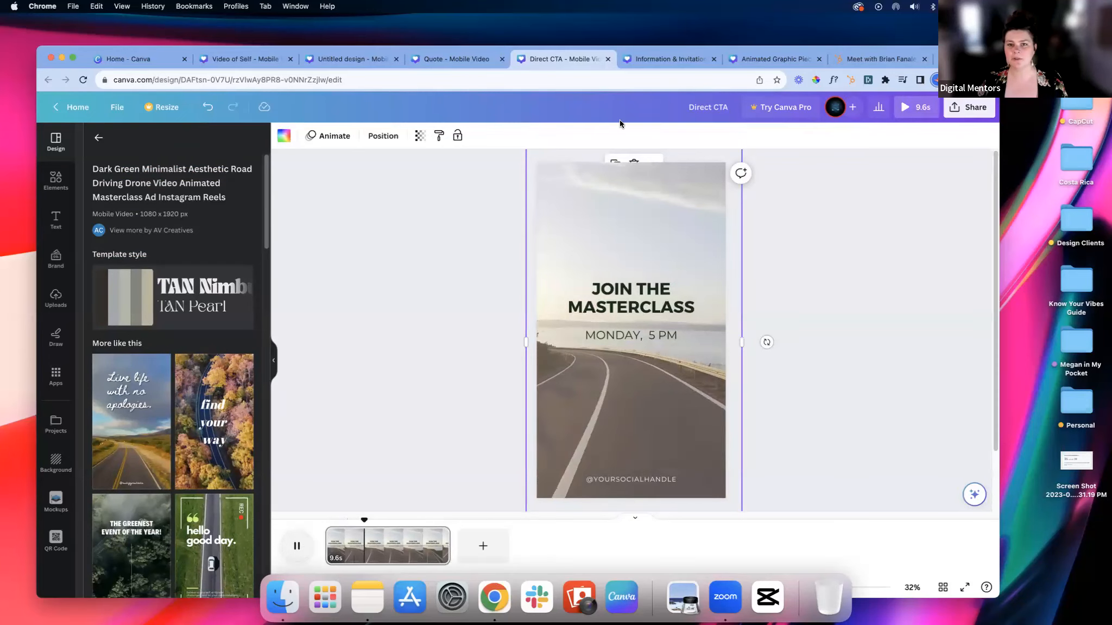
Step: Preview the Information & Invitation design's animation and view the first page of the Animated Graphic Pieces design
{"action": "left_click", "coordinate": [688, 61]}
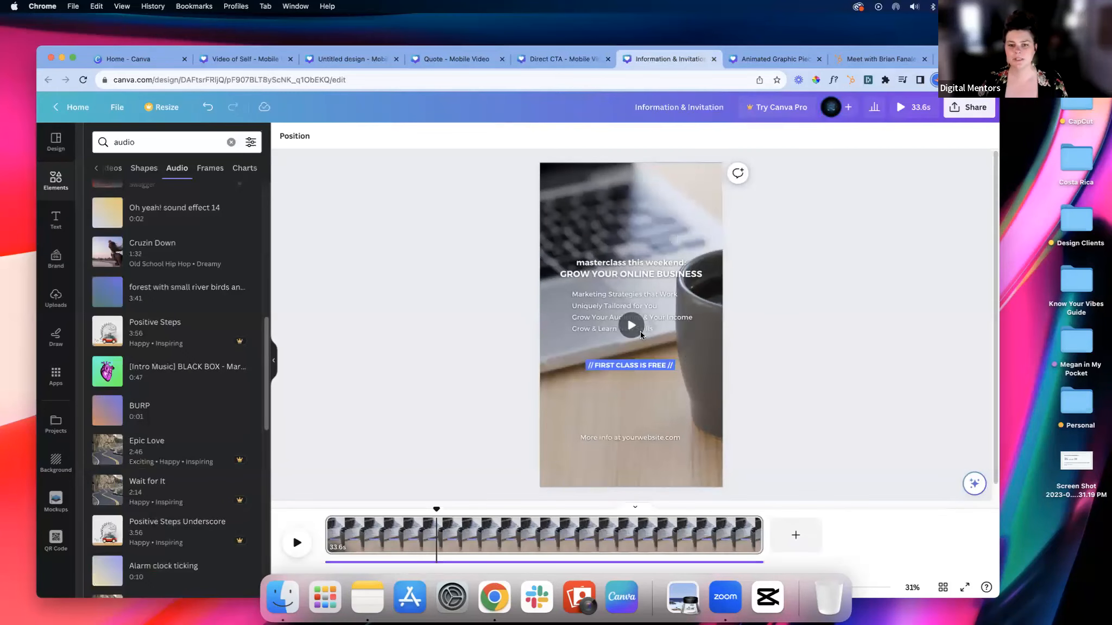
{"action": "left_click", "coordinate": [632, 327]}
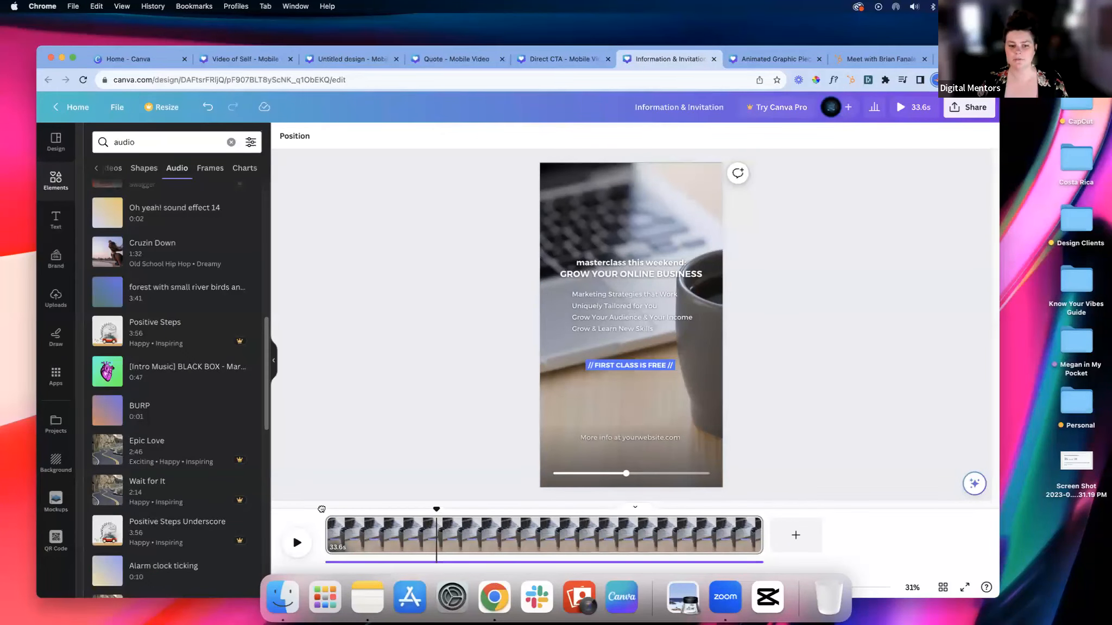
{"action": "left_click", "coordinate": [309, 543]}
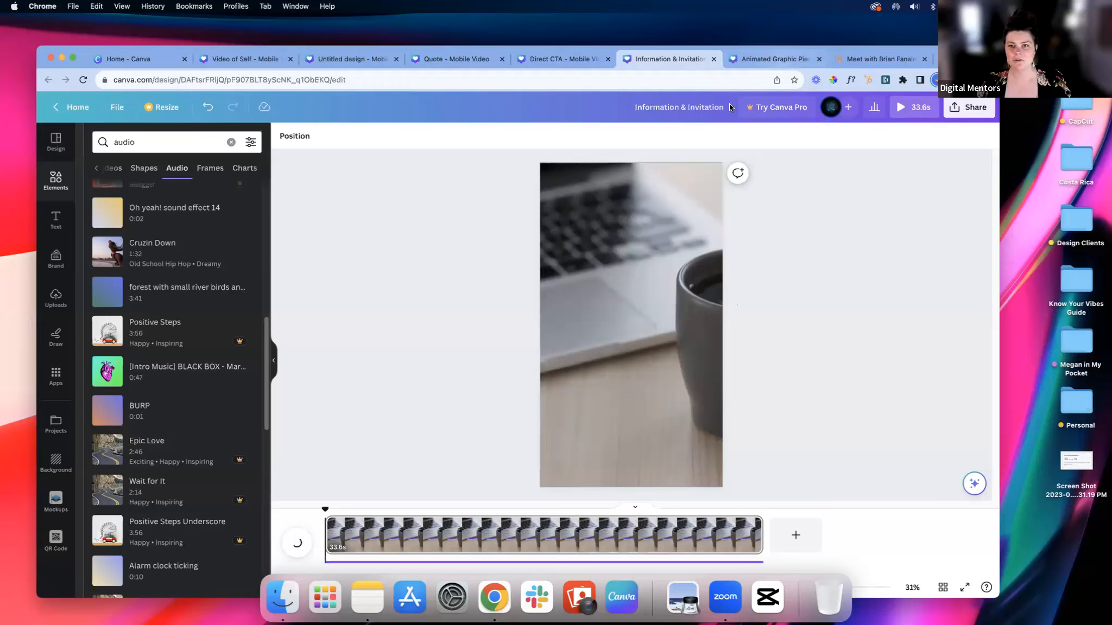
{"action": "left_click", "coordinate": [305, 542]}
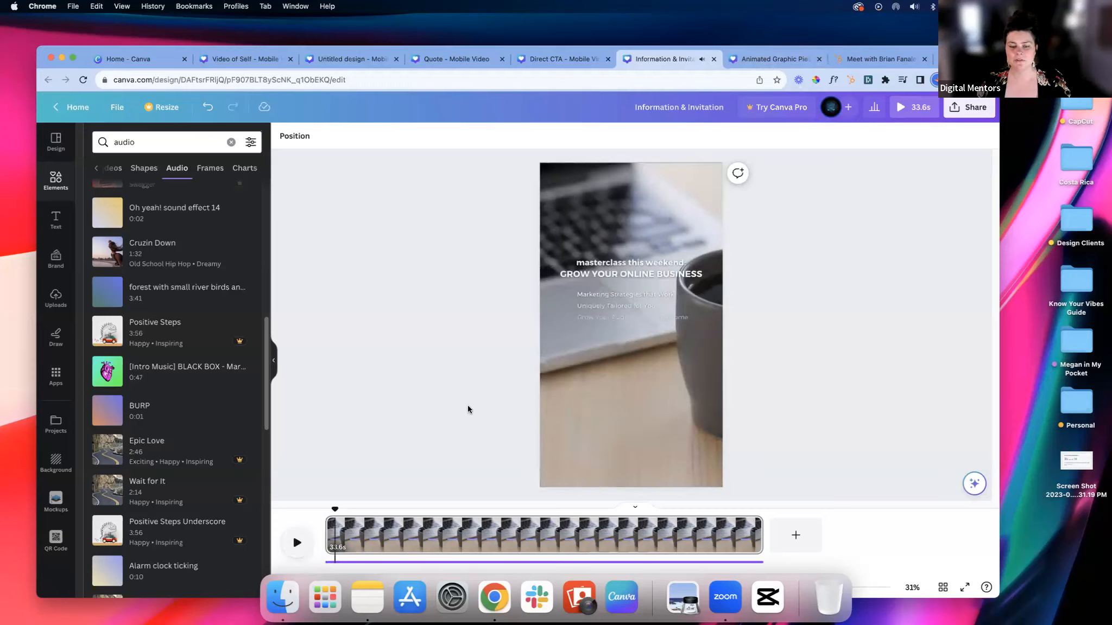
{"action": "left_click", "coordinate": [793, 60]}
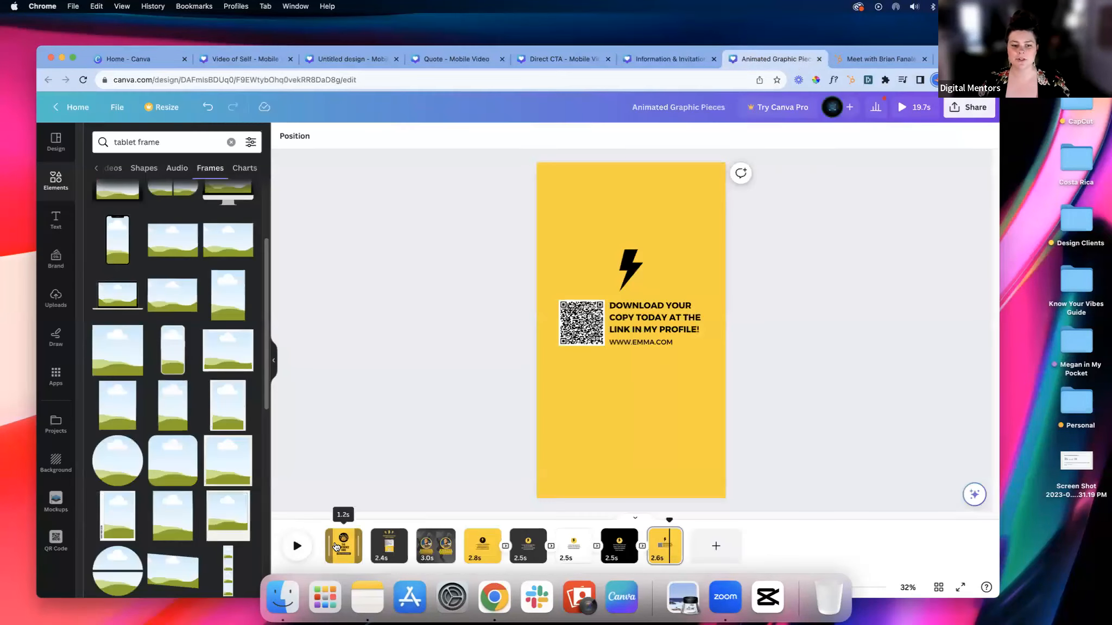
{"action": "left_click", "coordinate": [336, 547]}
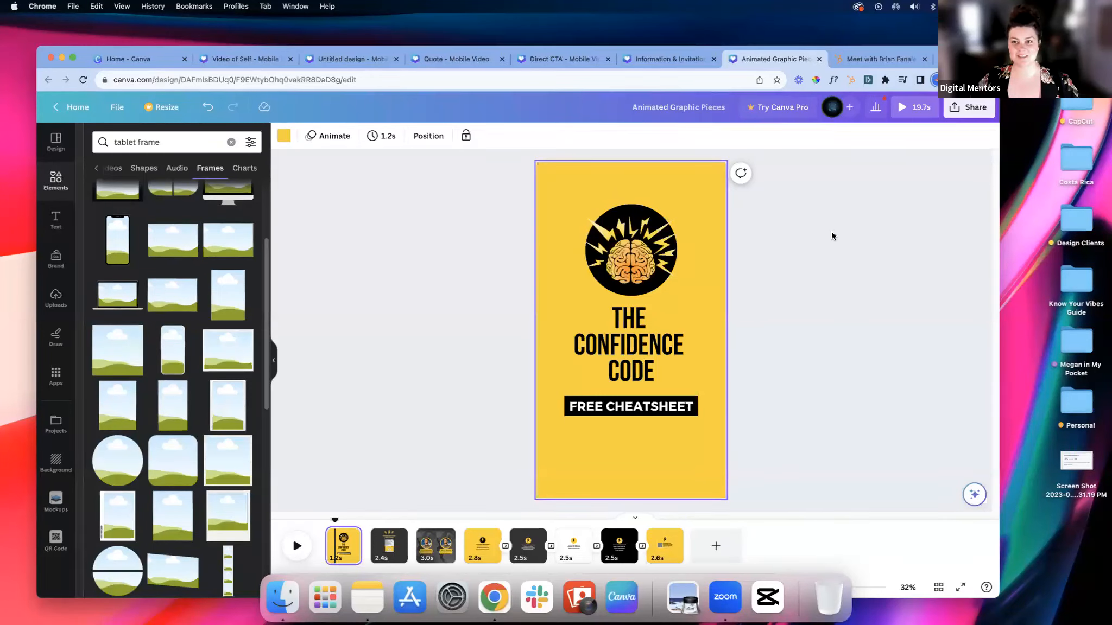
Step: Switch to the HubSpot meeting booking page and select its web address
{"action": "left_click", "coordinate": [868, 58]}
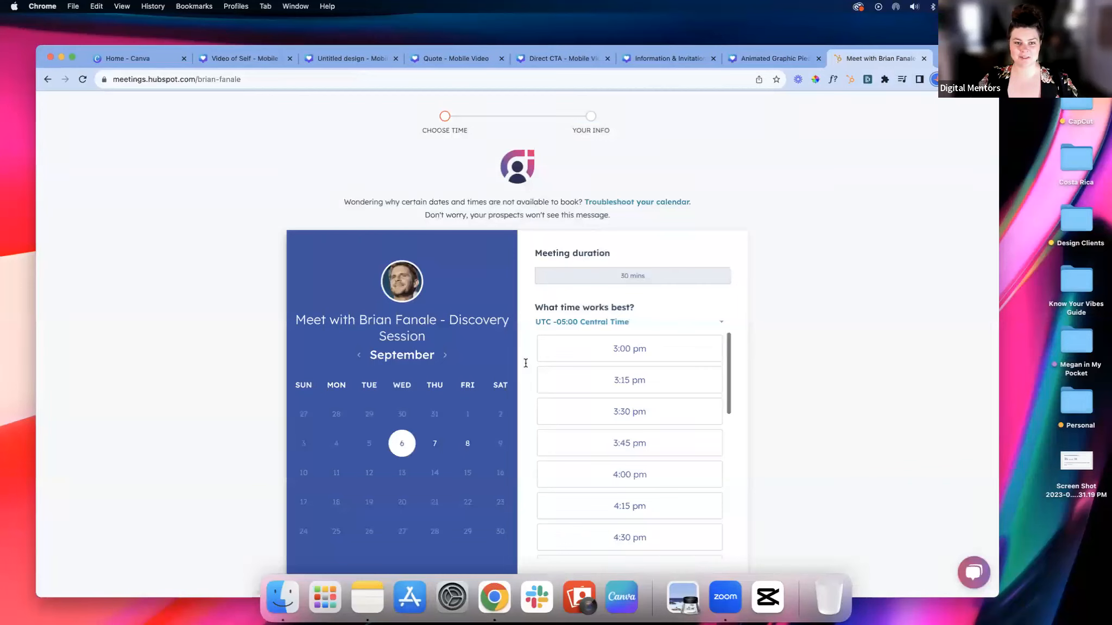
{"action": "left_click", "coordinate": [318, 80]}
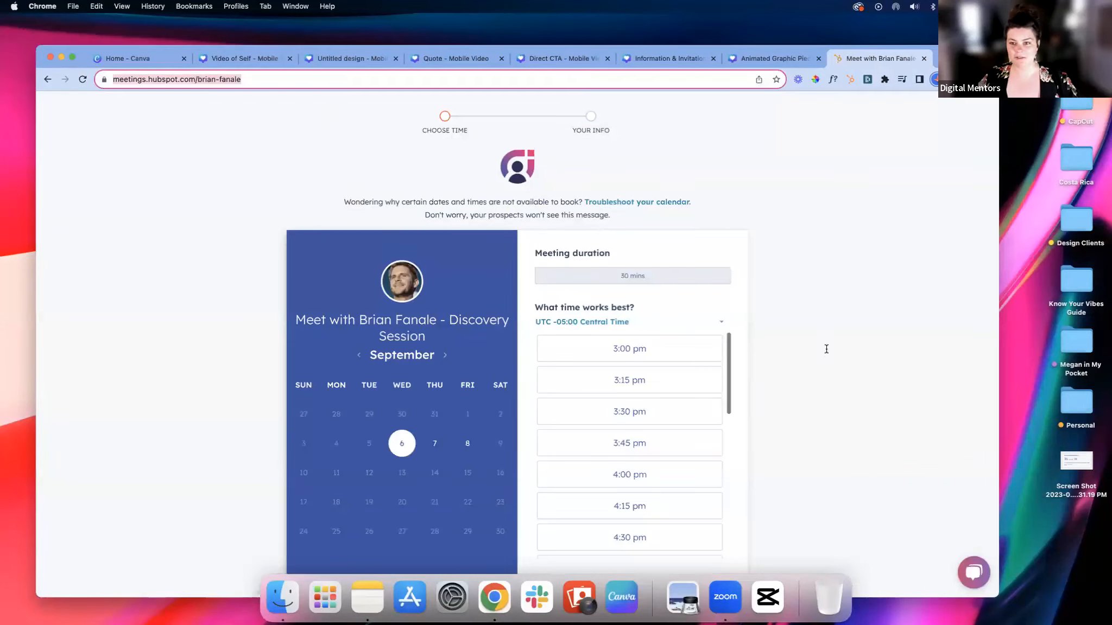